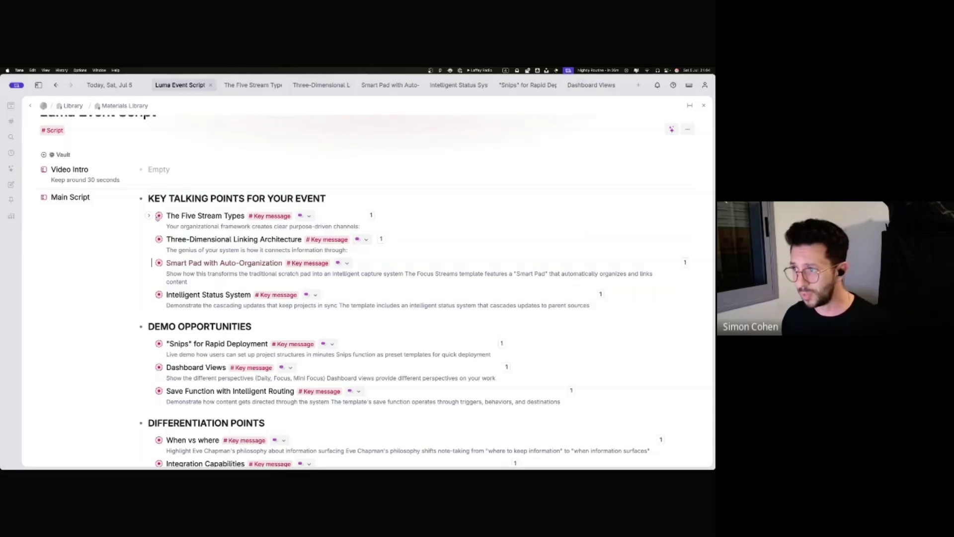
Step: Review The Five Stream Types page, covering the stream list, the Why? notes and the stream types diagram
{"action": "left_click", "coordinate": [233, 89]}
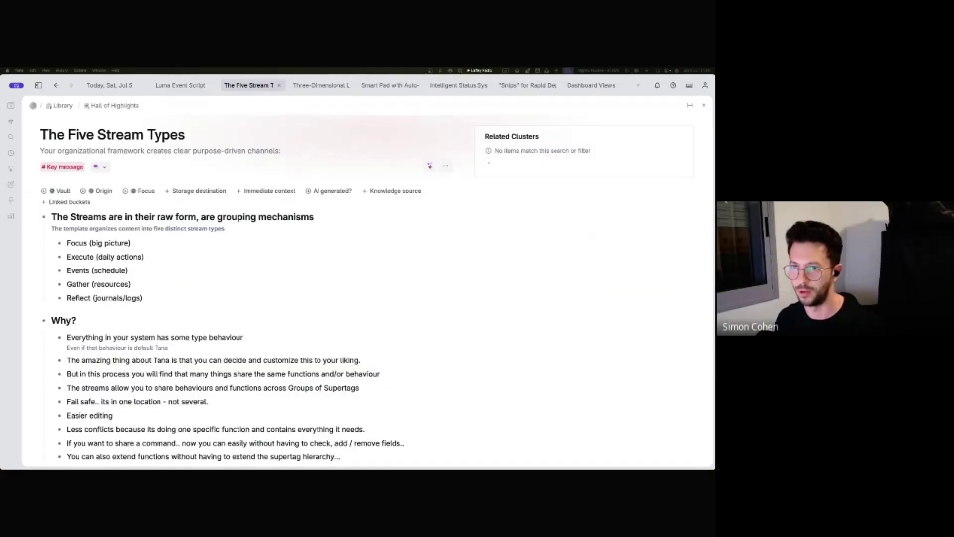
{"action": "scroll", "coordinate": [117, 252], "scroll_direction": "down", "scroll_amount": 3}
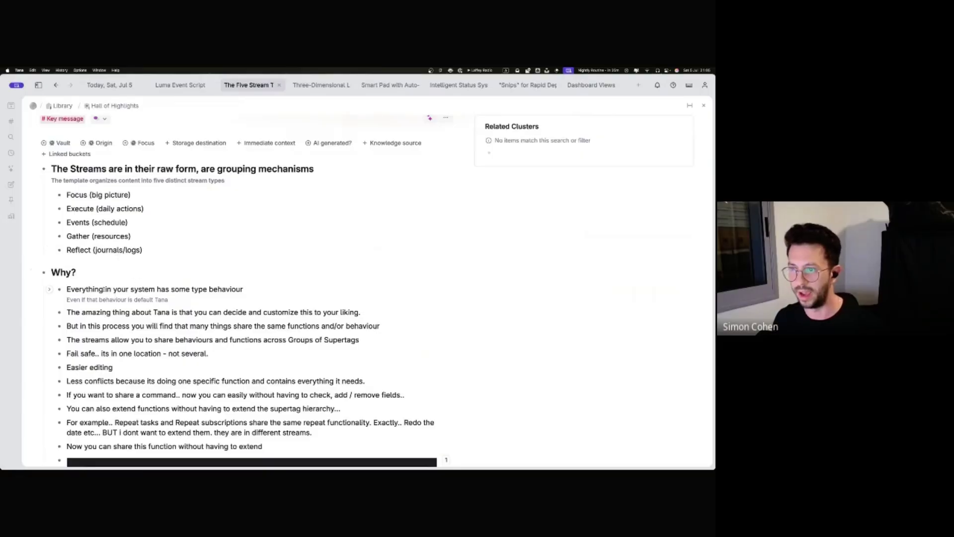
{"action": "left_click_drag", "start_coordinate": [67, 289], "coordinate": [242, 289]}
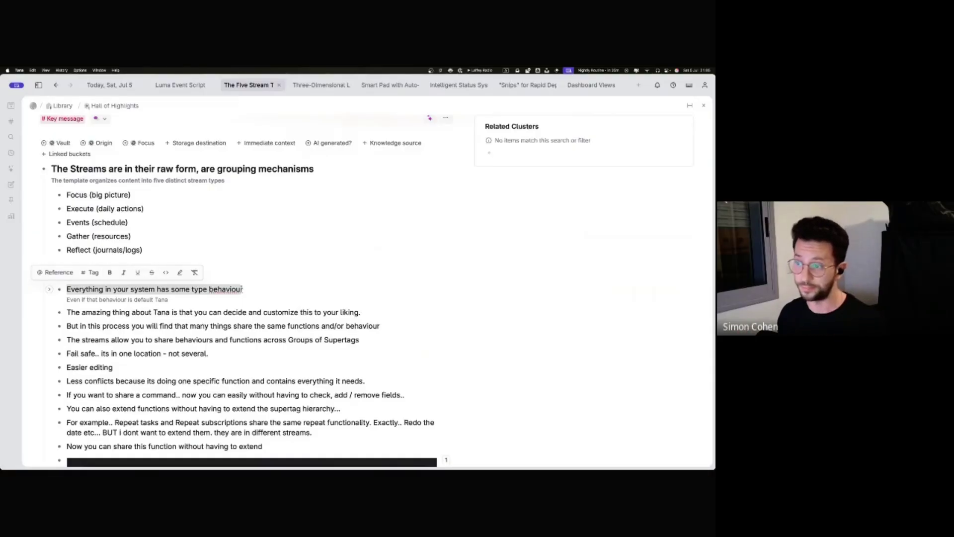
{"action": "left_click", "coordinate": [171, 340]}
{"action": "scroll", "coordinate": [171, 296], "scroll_direction": "down", "scroll_amount": 2}
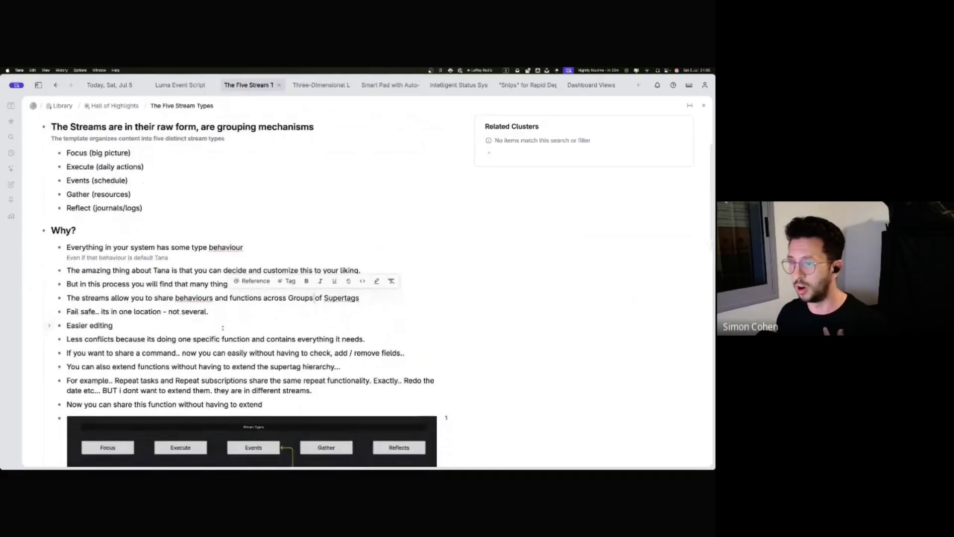
{"action": "left_click", "coordinate": [210, 312]}
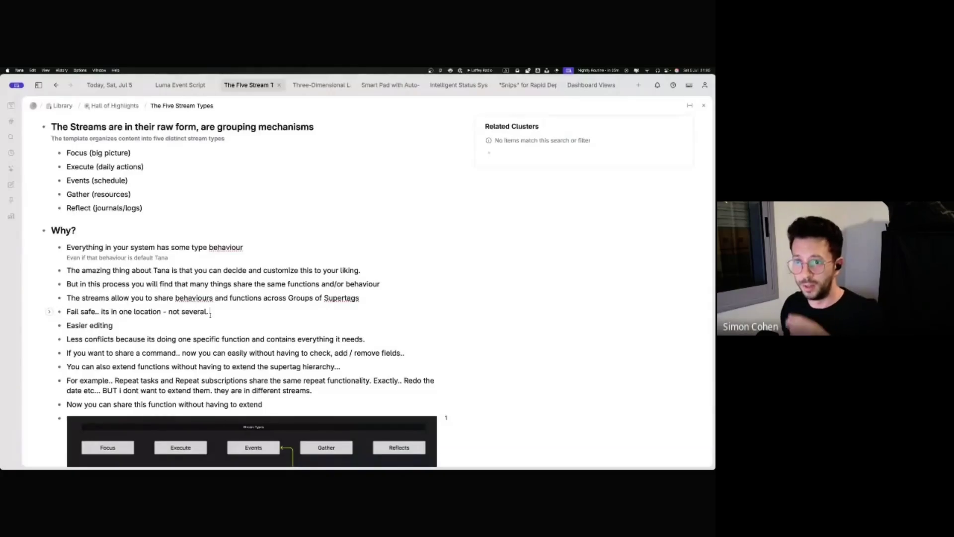
{"action": "scroll", "coordinate": [85, 262], "scroll_direction": "down", "scroll_amount": 3}
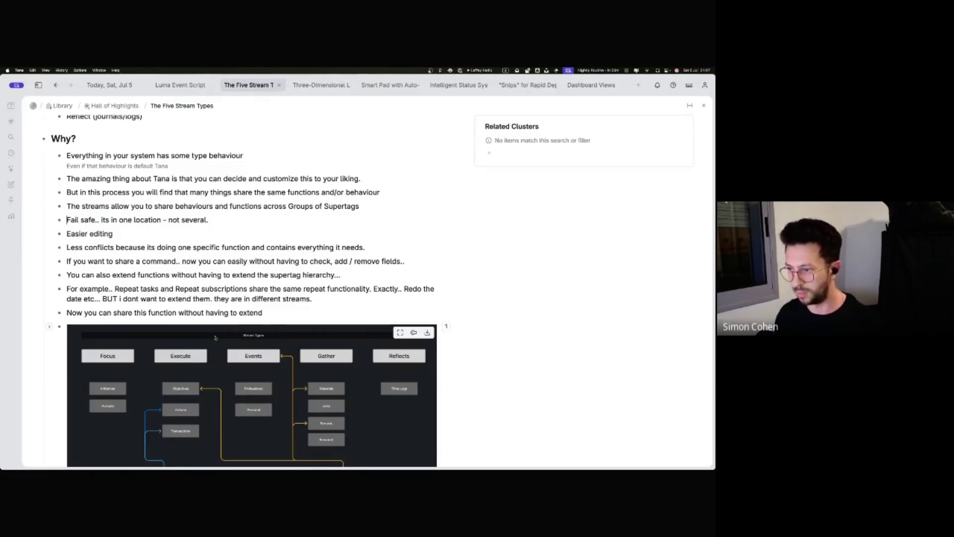
{"action": "scroll", "coordinate": [215, 338], "scroll_direction": "down", "scroll_amount": 5}
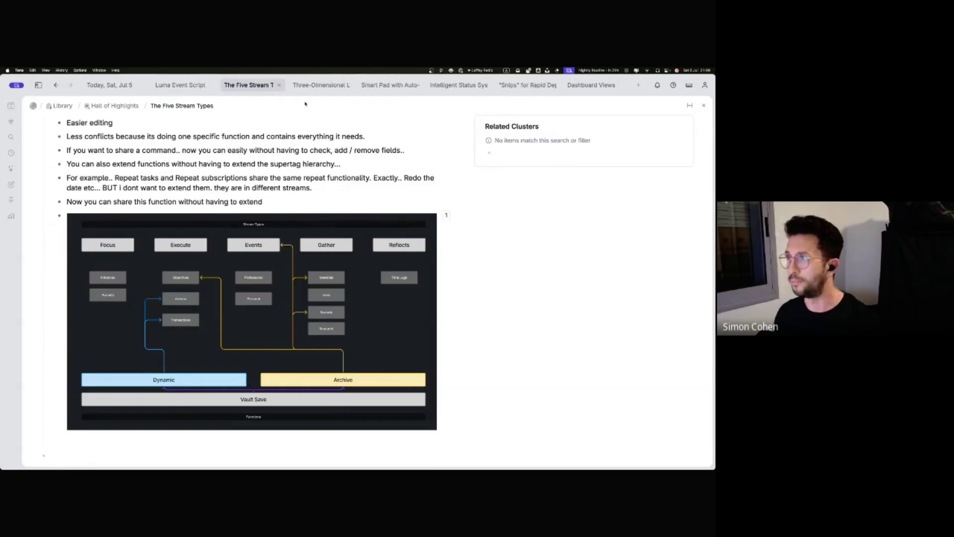
Step: Examine the Vault, Origin and Focus concepts on the Three-Dimensional Linking Architecture page
{"action": "left_click", "coordinate": [303, 85]}
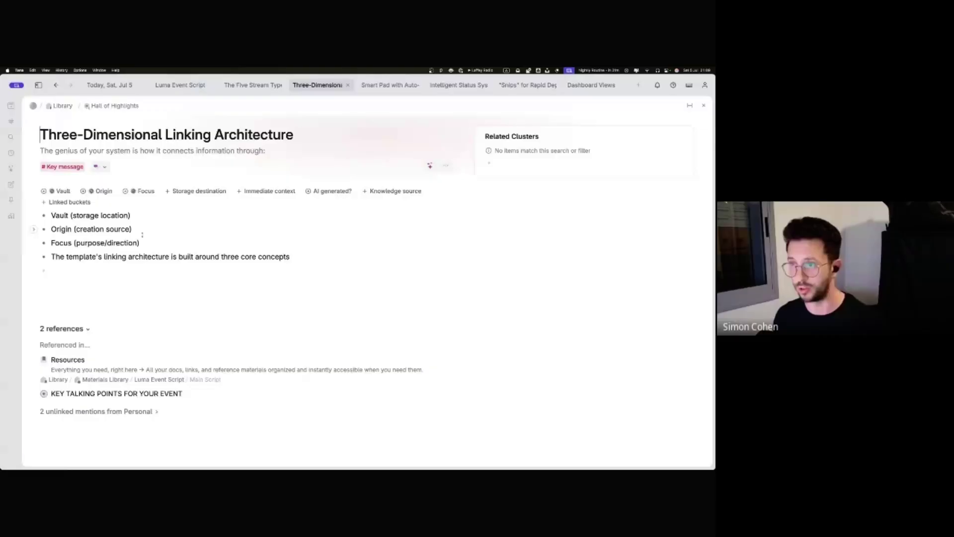
{"action": "left_click_drag", "start_coordinate": [140, 243], "coordinate": [92, 227]}
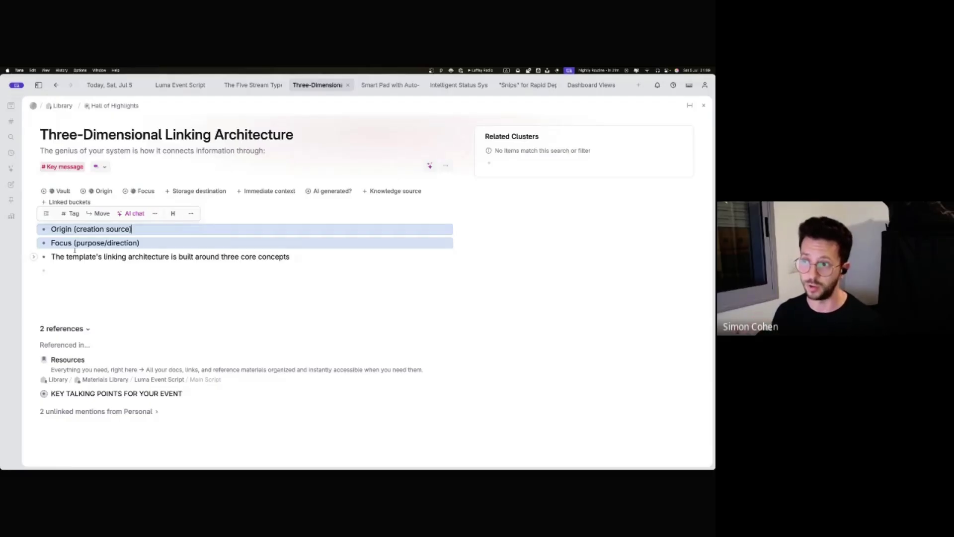
{"action": "left_click", "coordinate": [138, 243]}
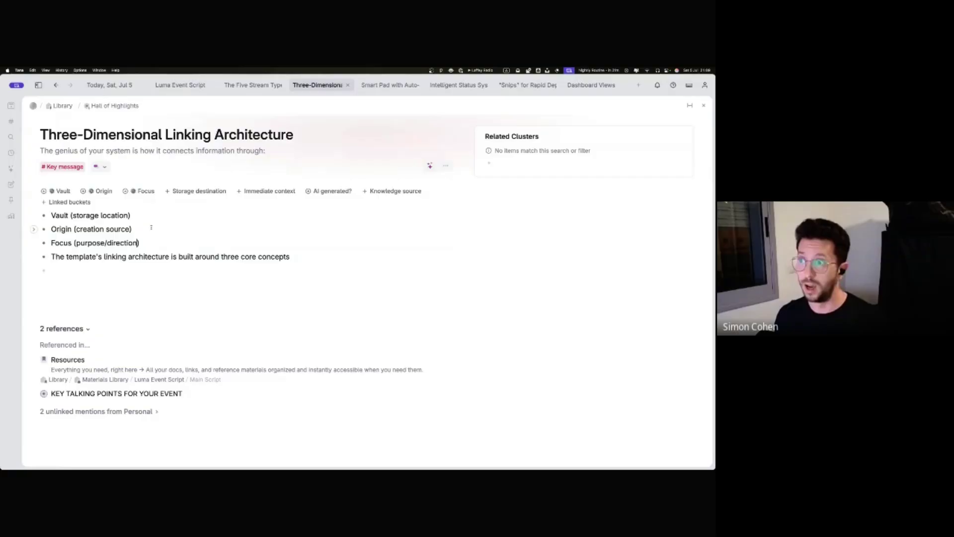
Step: Add a "Logo Design" entry to today's daily note and tag it as a Project
{"action": "left_click", "coordinate": [116, 86]}
{"action": "left_click", "coordinate": [199, 201]}
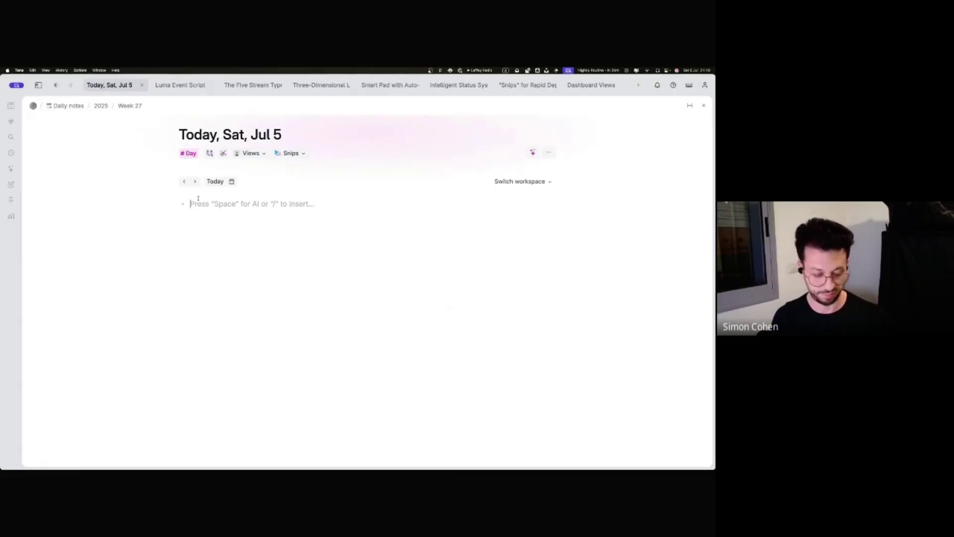
{"action": "type", "text": "Logo"}
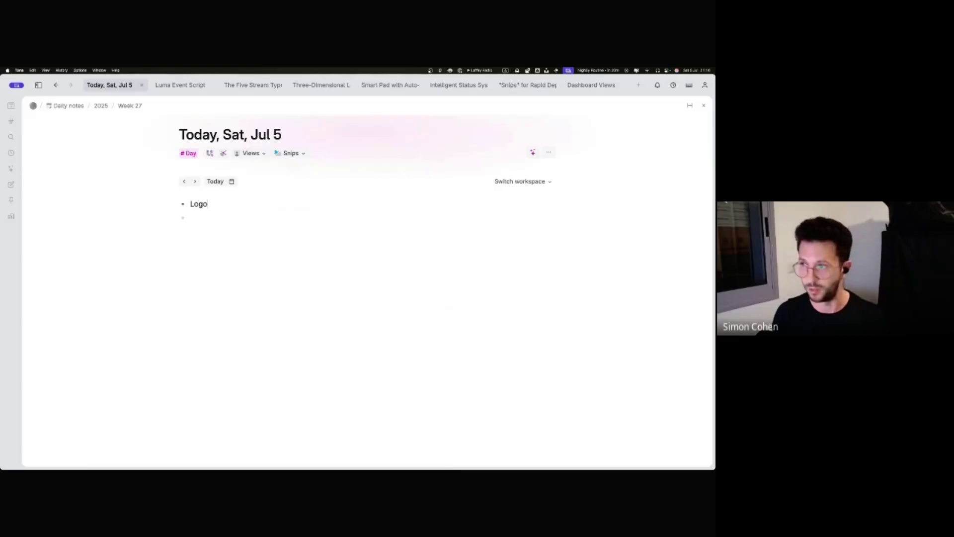
{"action": "type", "text": " Design#project"}
{"action": "key", "text": "Return"}
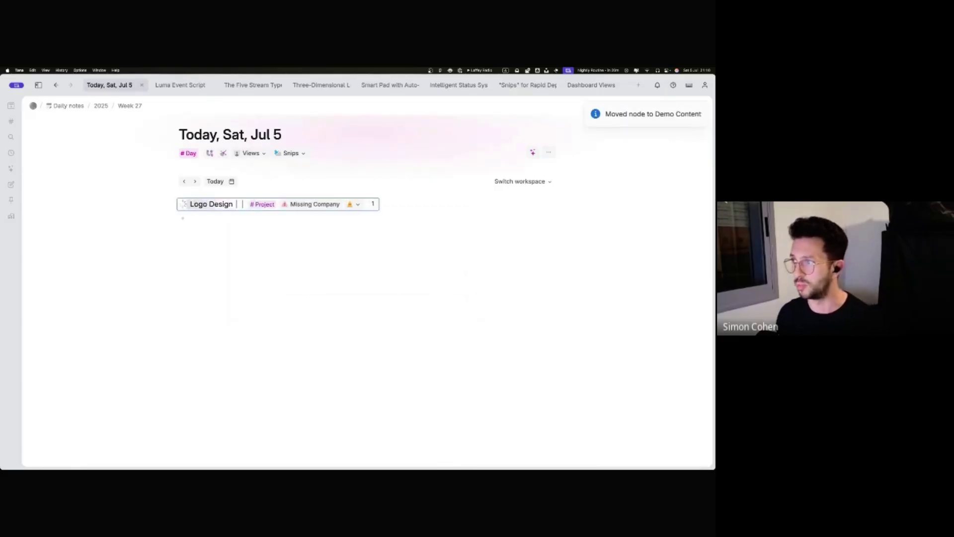
Step: Open the Logo Design project beside the daily note, set its Company to Simon Creates and toggle it to the tabbed view
{"action": "left_click", "coordinate": [306, 206], "text": "shift"}
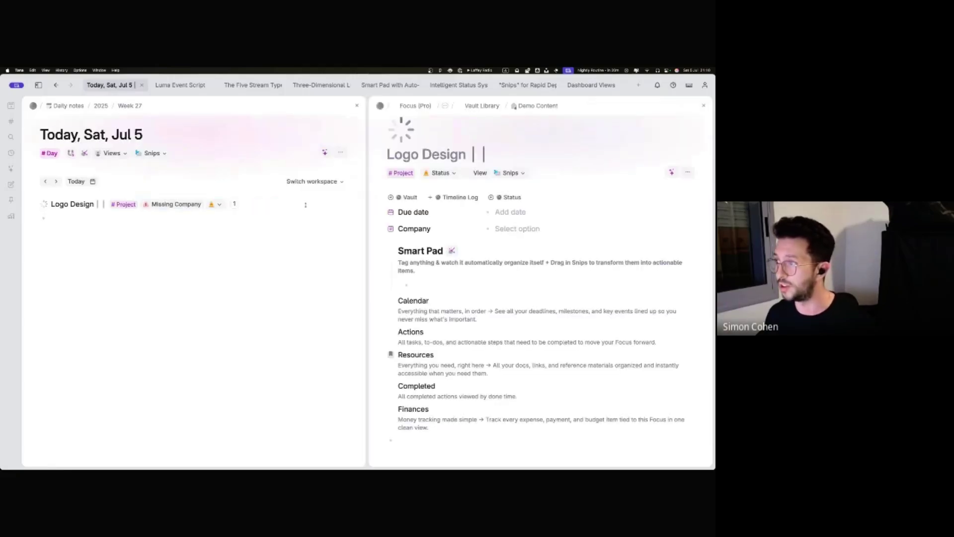
{"action": "left_click", "coordinate": [510, 228]}
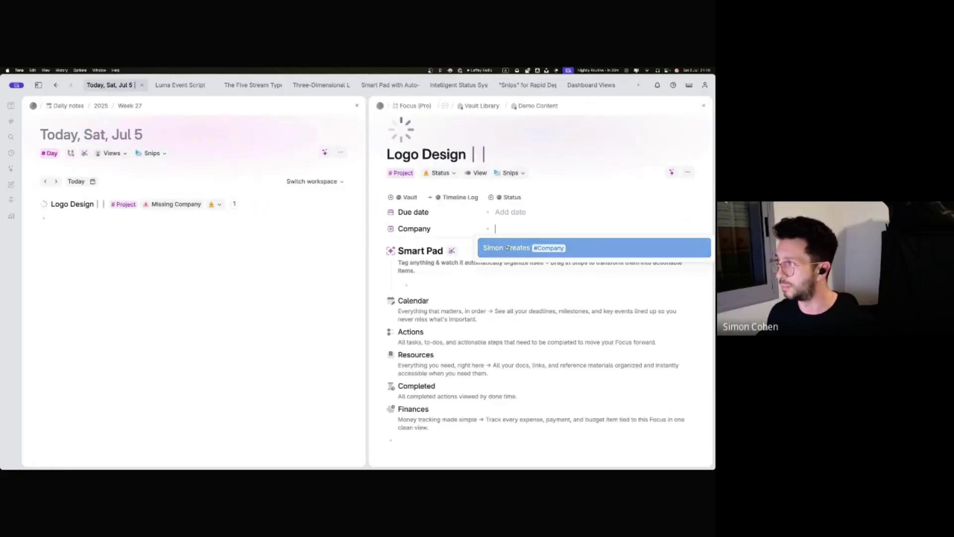
{"action": "left_click", "coordinate": [508, 248]}
{"action": "left_click", "coordinate": [467, 174]}
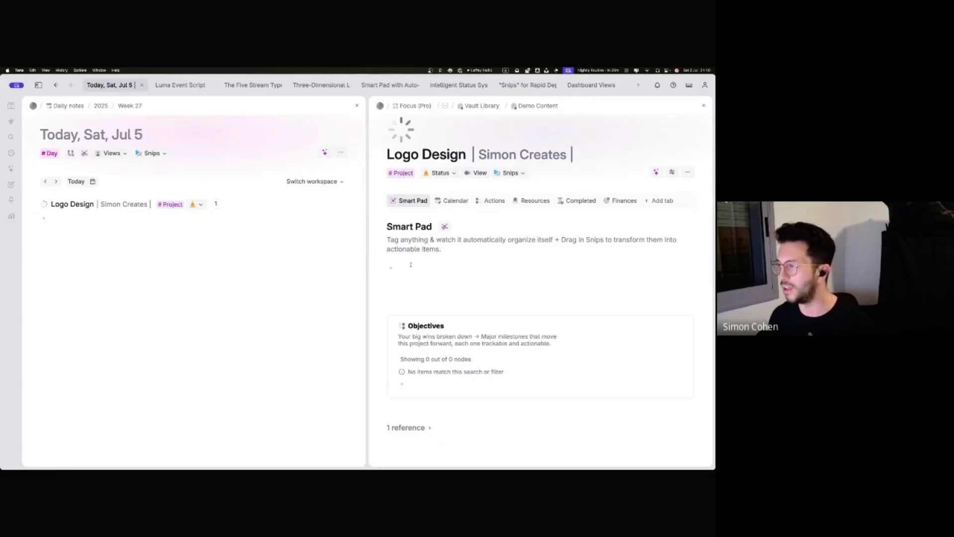
Step: Show the Objective Snips in a widened project panel and place the Discovery Phase snip in the Smart Pad
{"action": "left_click", "coordinate": [510, 172]}
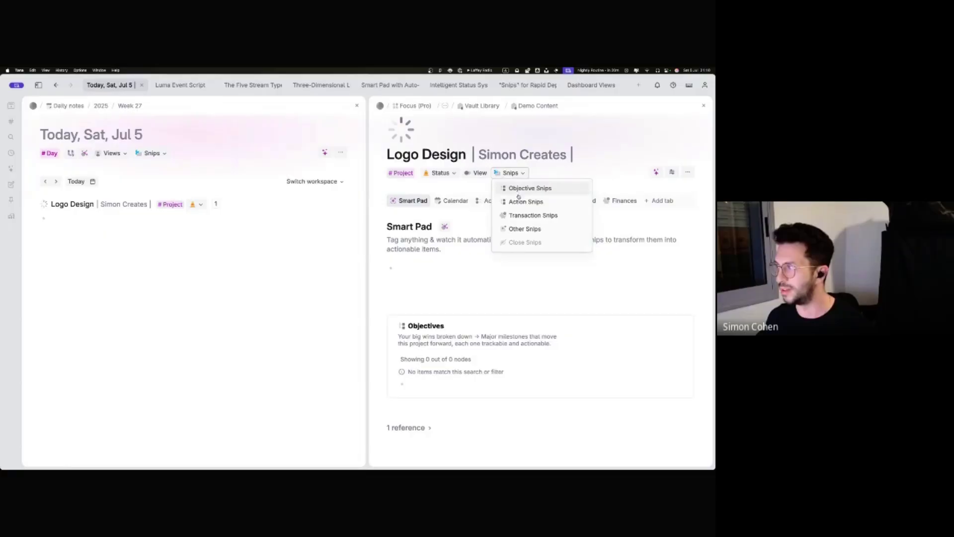
{"action": "left_click", "coordinate": [520, 189]}
{"action": "left_click_drag", "start_coordinate": [367, 174], "coordinate": [181, 175]}
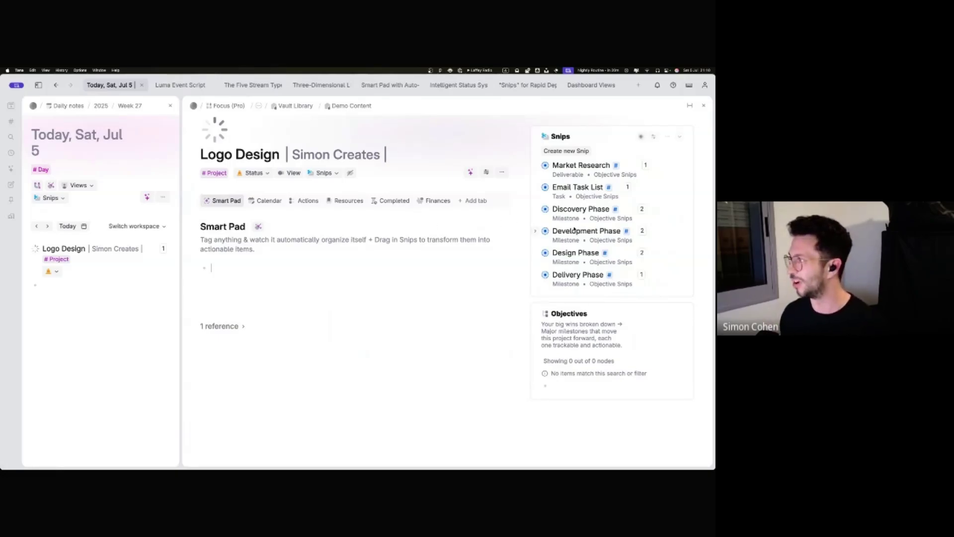
{"action": "left_click_drag", "start_coordinate": [580, 211], "coordinate": [249, 267]}
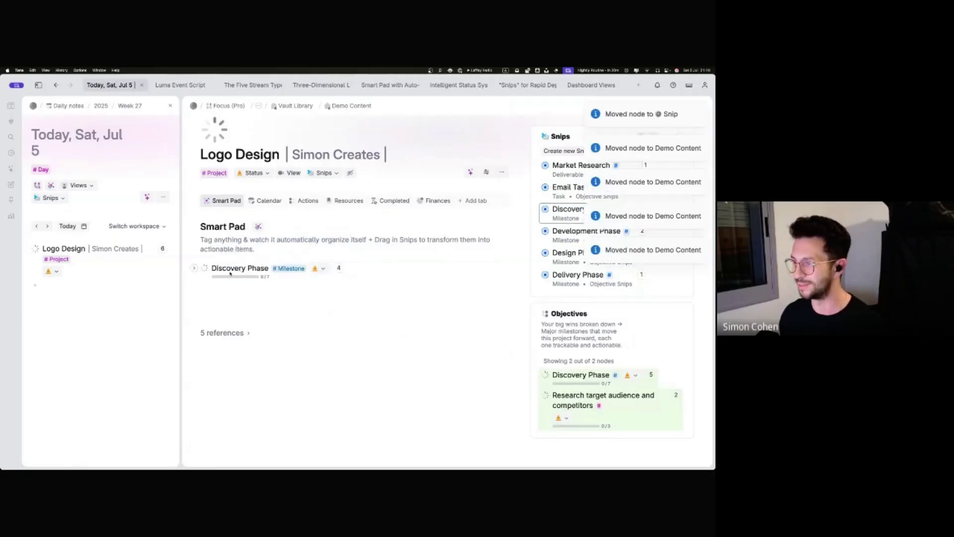
Step: Examine the Origin and Focus fields of the Discovery Phase milestone and its "Define project scope and requirements" task
{"action": "left_click", "coordinate": [195, 269]}
{"action": "left_click", "coordinate": [233, 288]}
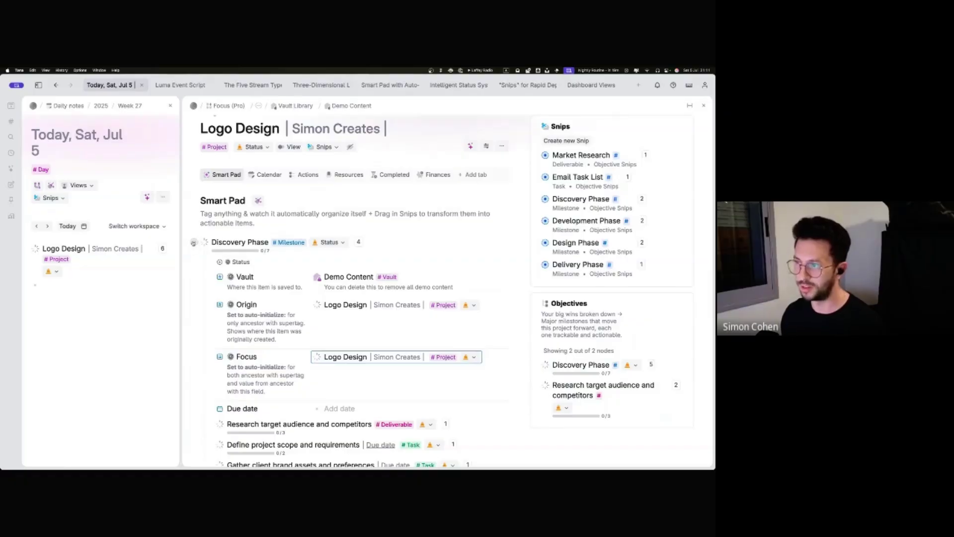
{"action": "scroll", "coordinate": [209, 357], "scroll_direction": "down", "scroll_amount": 3}
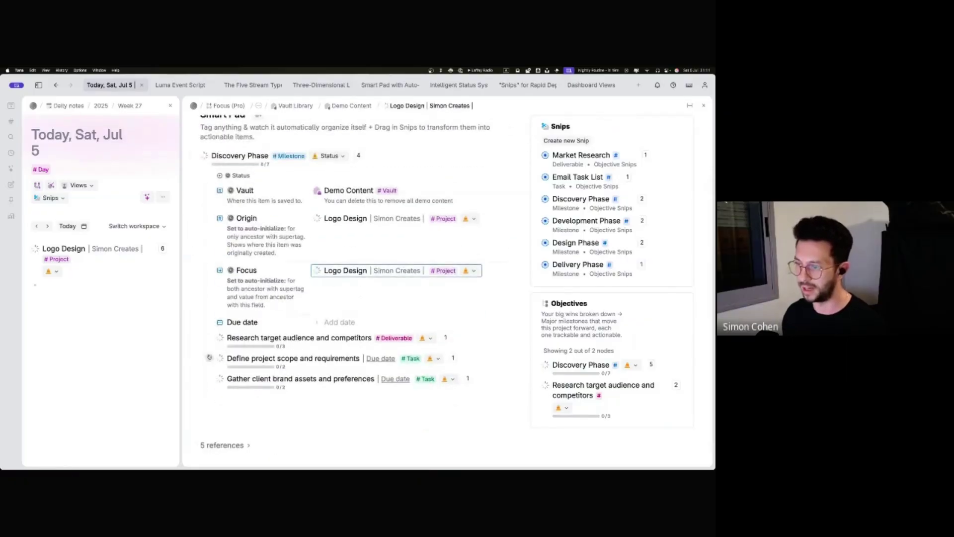
{"action": "left_click", "coordinate": [209, 357]}
{"action": "scroll", "coordinate": [249, 338], "scroll_direction": "down", "scroll_amount": 2}
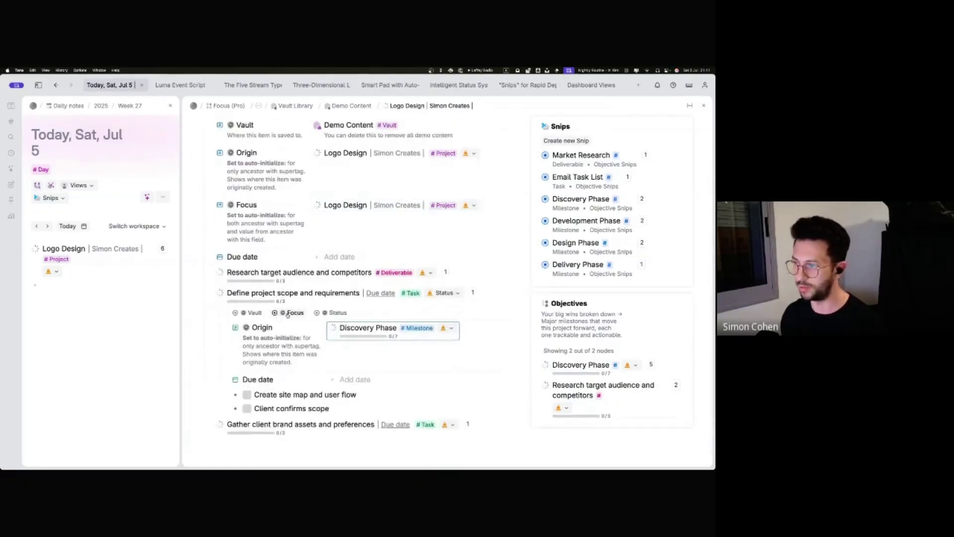
{"action": "left_click", "coordinate": [294, 312]}
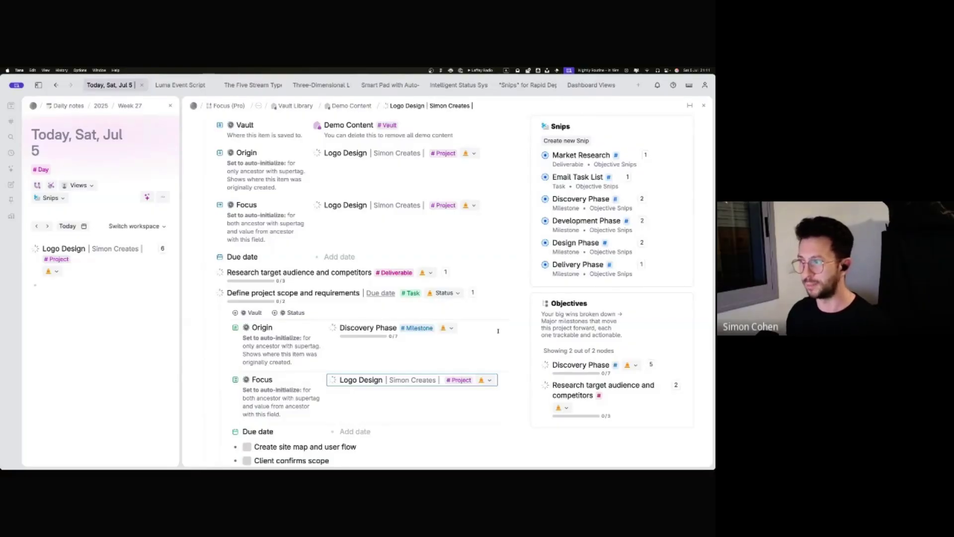
{"action": "left_click", "coordinate": [210, 293]}
{"action": "scroll", "coordinate": [213, 296], "scroll_direction": "up", "scroll_amount": 5}
{"action": "left_click", "coordinate": [195, 202]}
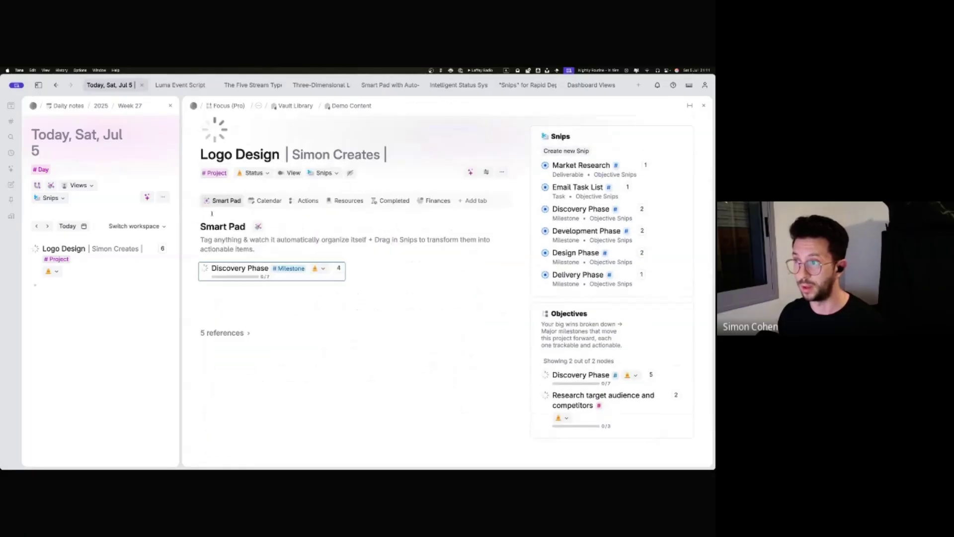
Step: Add a "New document" entry below Discovery Phase in the Smart Pad, tag it as a Document and leave it collapsed
{"action": "key", "text": "Return"}
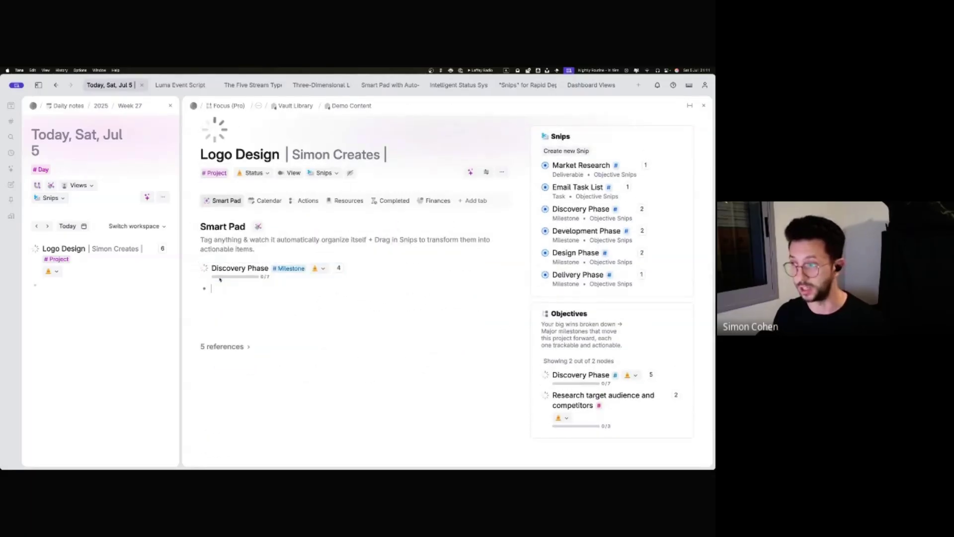
{"action": "type", "text": "New docuemt"}
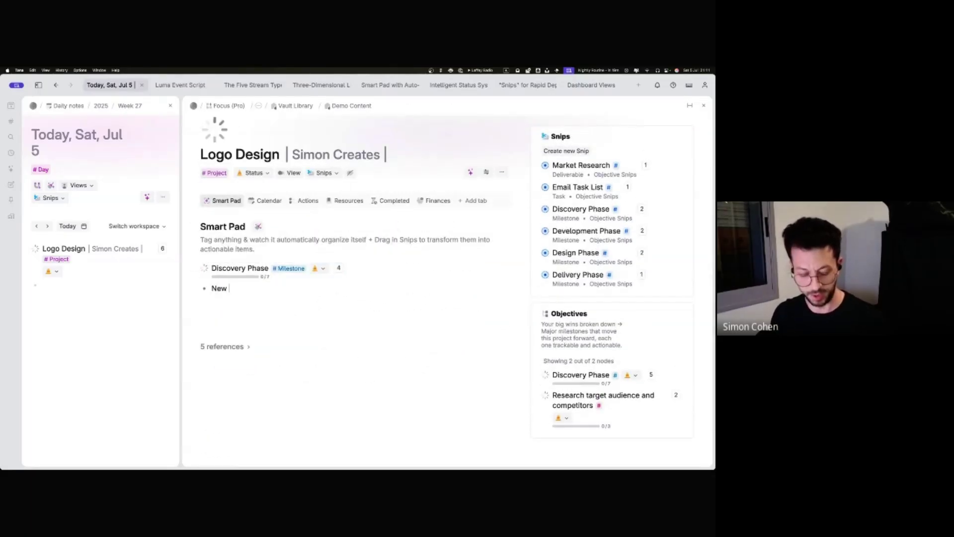
{"action": "key", "text": "BackSpace"}
{"action": "key", "text": "BackSpace"}
{"action": "key", "text": "BackSpace"}
{"action": "type", "text": "ment #"}
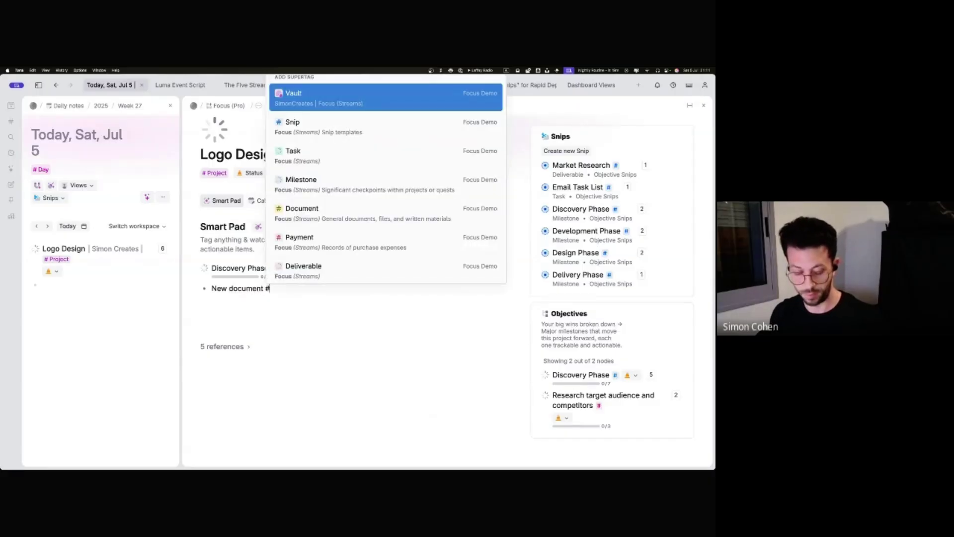
{"action": "type", "text": "doc"}
{"action": "key", "text": "Return"}
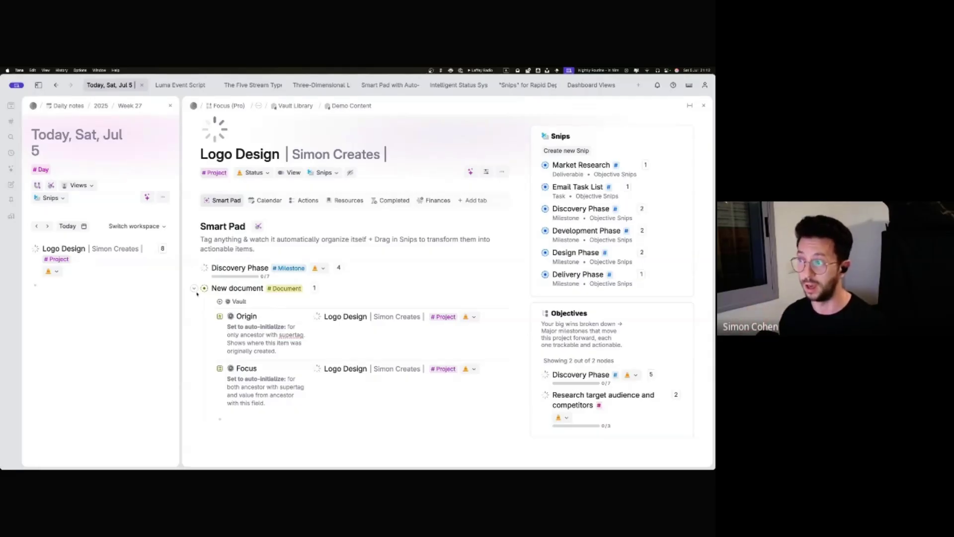
{"action": "left_click", "coordinate": [195, 290]}
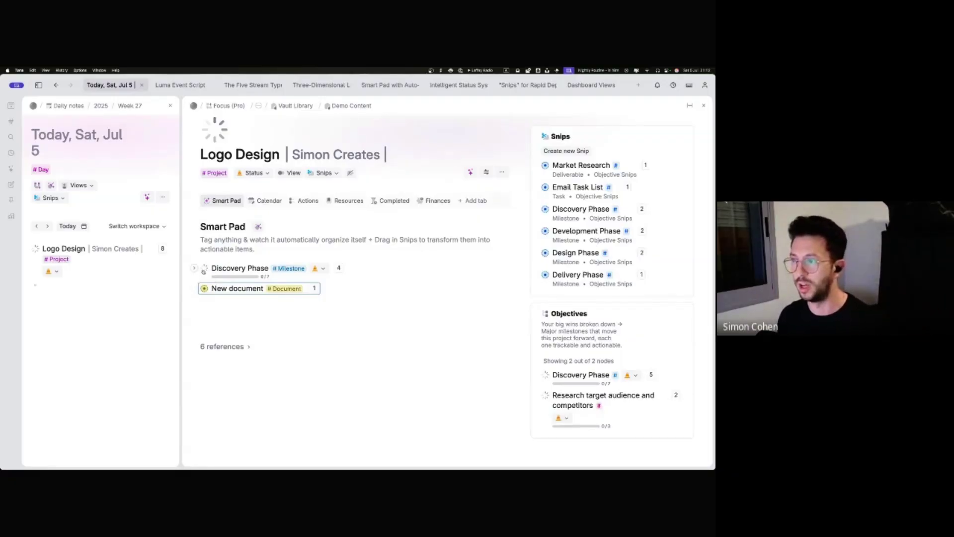
Step: Expand Discovery Phase, organize the Smart Pad so its tasks move to the Demo Content vault, and show the project's Actions
{"action": "left_click", "coordinate": [195, 267]}
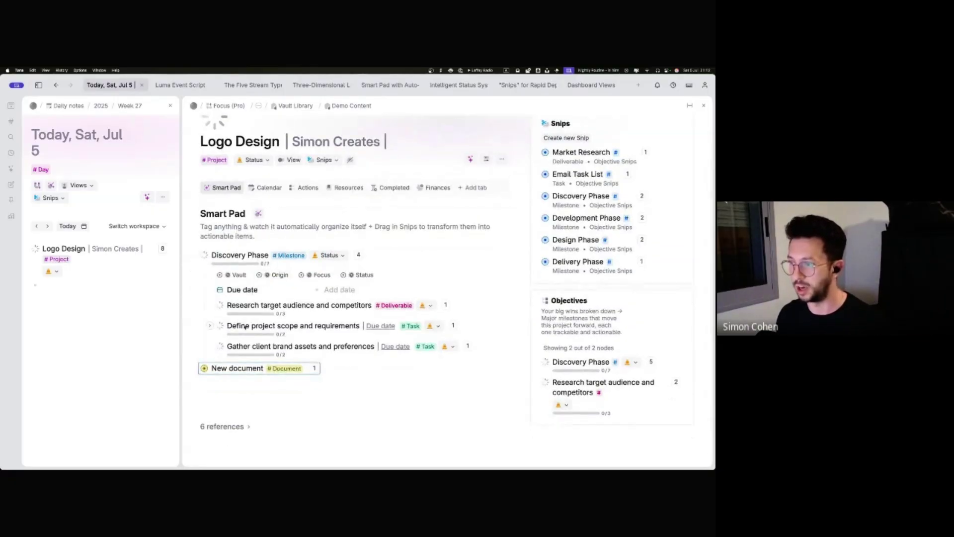
{"action": "left_click_drag", "start_coordinate": [260, 330], "coordinate": [278, 336]}
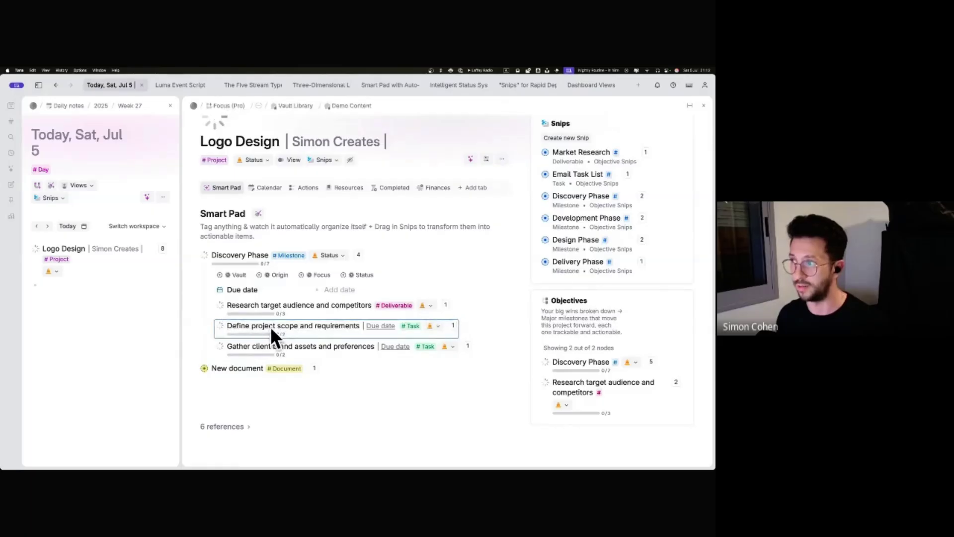
{"action": "left_click", "coordinate": [258, 215]}
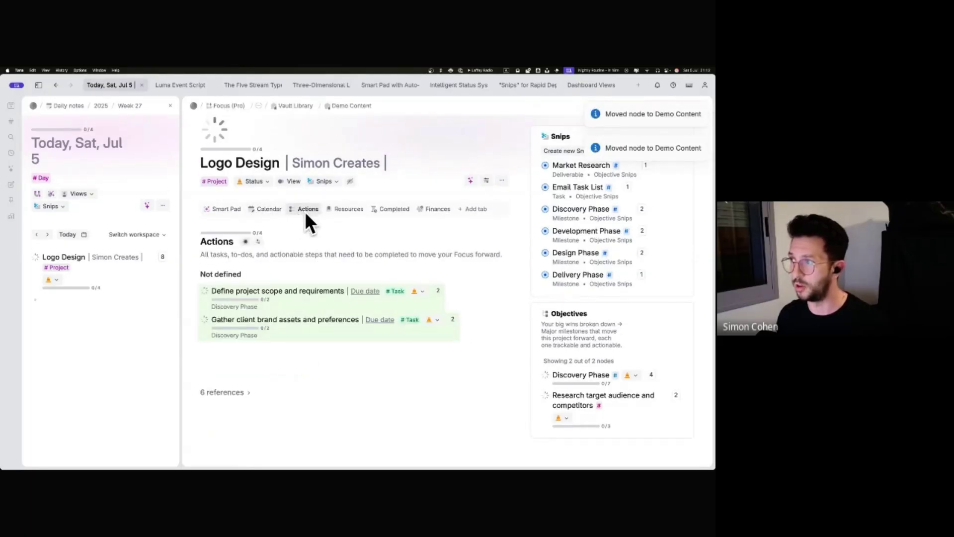
Step: Bring all active tasks into today's daily note and widen the daily note panel
{"action": "left_click_drag", "start_coordinate": [179, 191], "coordinate": [268, 192]}
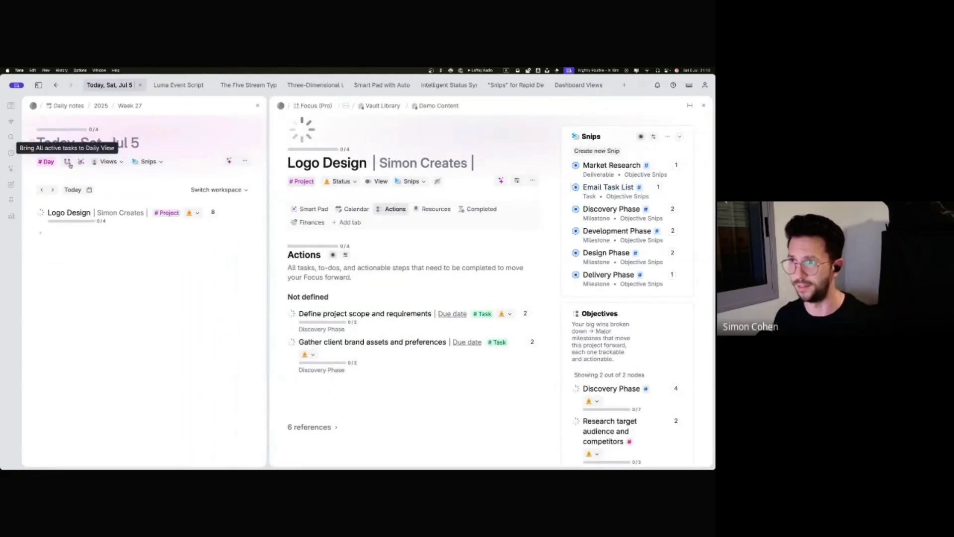
{"action": "left_click", "coordinate": [68, 163]}
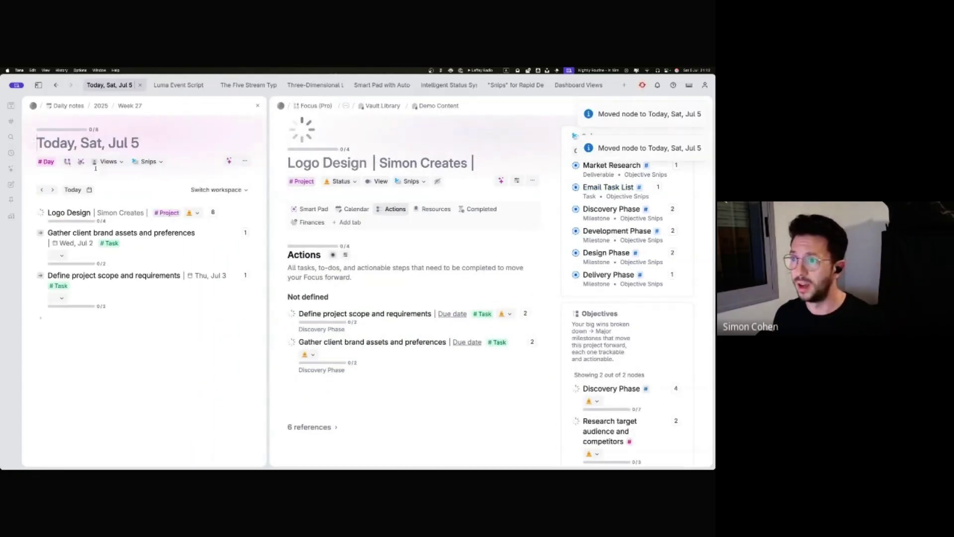
{"action": "left_click_drag", "start_coordinate": [270, 206], "coordinate": [320, 206]}
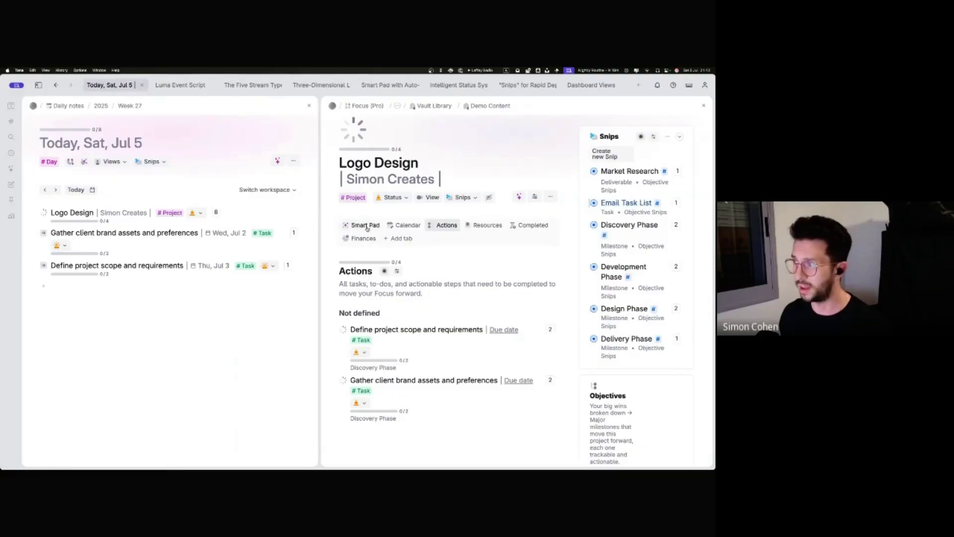
Step: Show the Logo Design project's Smart Pad, widen the daily note panel and display the Action Snips in today's note
{"action": "left_click", "coordinate": [367, 226]}
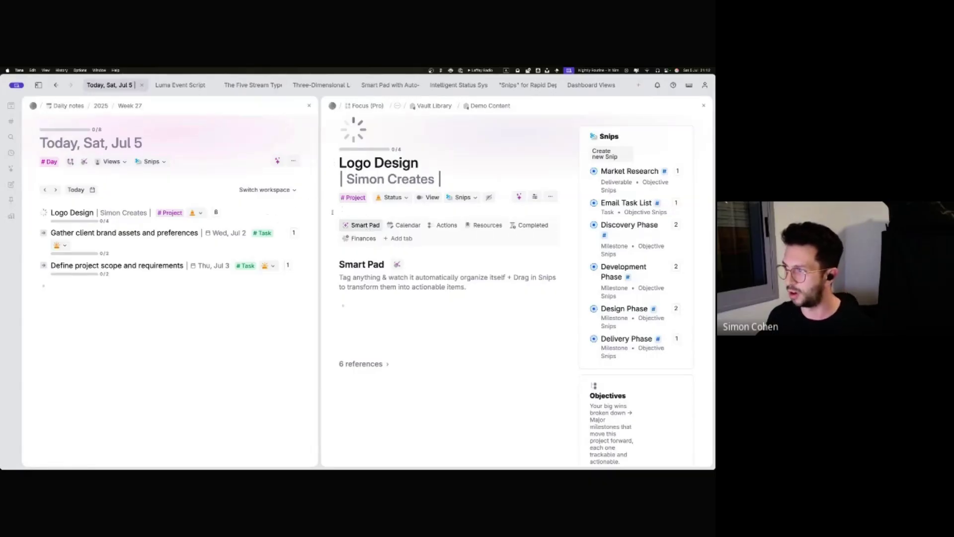
{"action": "left_click_drag", "start_coordinate": [319, 214], "coordinate": [426, 221]}
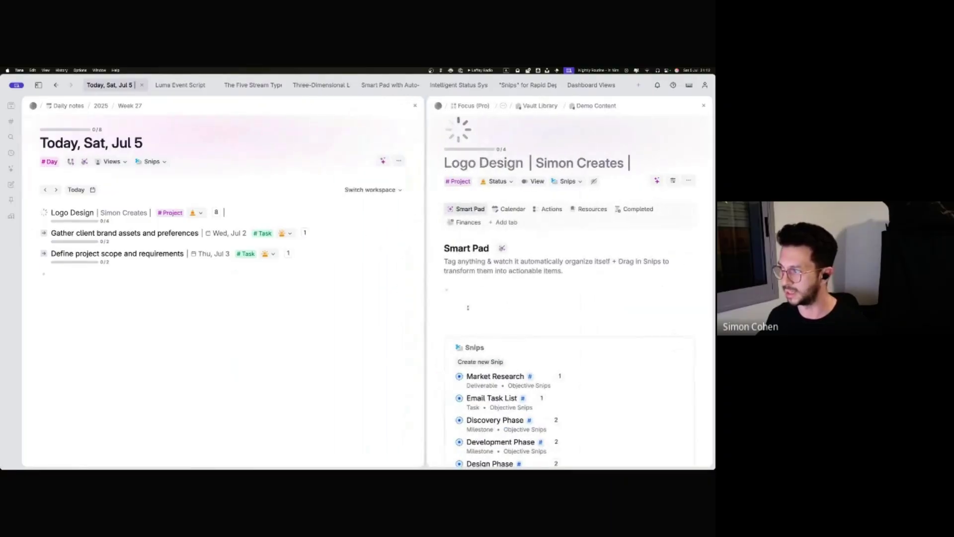
{"action": "left_click", "coordinate": [152, 161]}
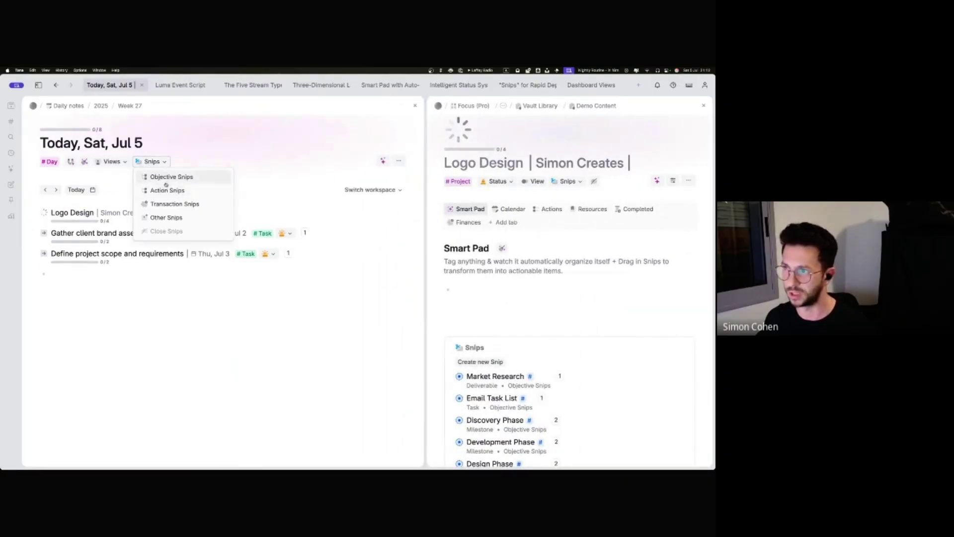
{"action": "left_click", "coordinate": [169, 187]}
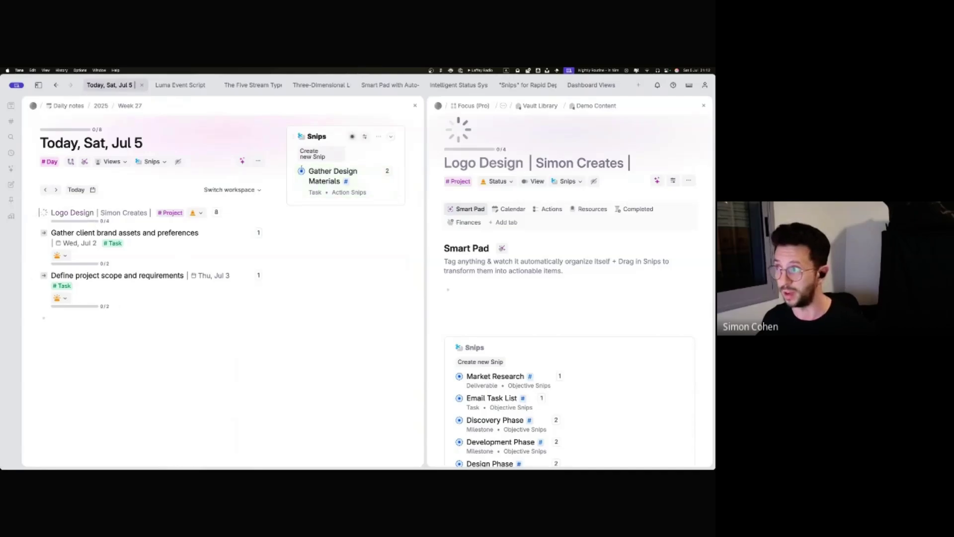
Step: Try to turn the Gather Design Materials snip into a task at the end of today's daily note
{"action": "left_click_drag", "start_coordinate": [328, 176], "coordinate": [113, 304]}
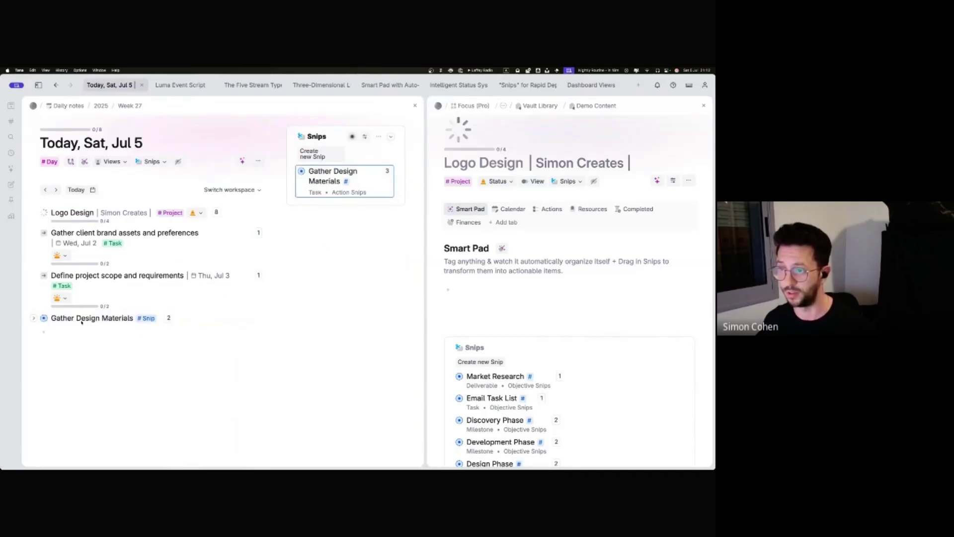
{"action": "left_click_drag", "start_coordinate": [316, 183], "coordinate": [136, 323]}
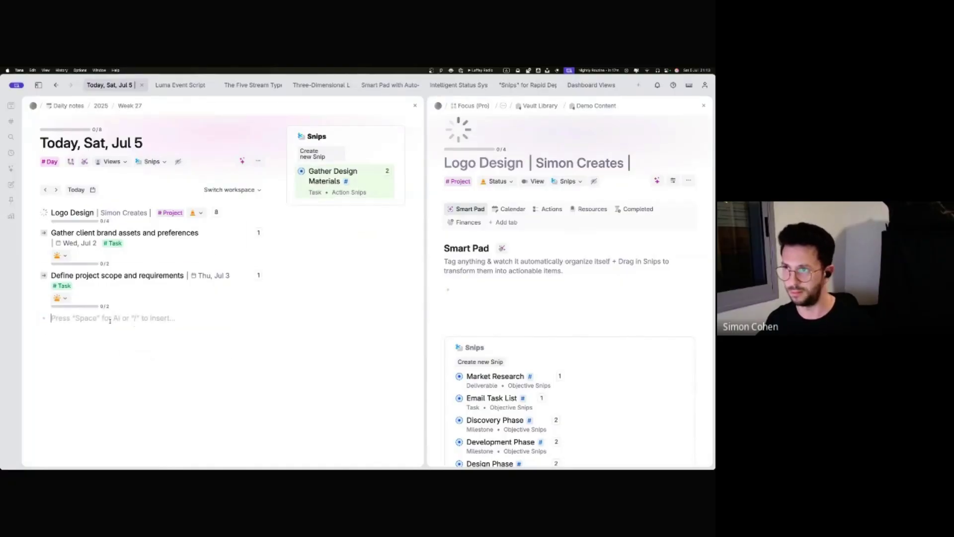
{"action": "left_click_drag", "start_coordinate": [318, 175], "coordinate": [110, 325]}
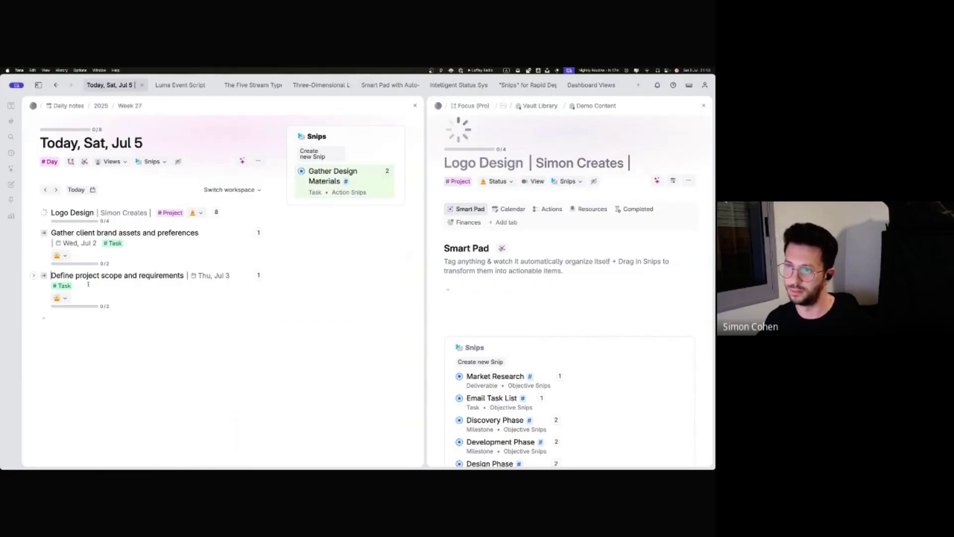
Step: Examine the node configuration of today's daily note, including its child-added event, and close it again
{"action": "key", "text": "super+k"}
{"action": "type", "text": "conf"}
{"action": "key", "text": "Return"}
{"action": "scroll", "coordinate": [166, 315], "scroll_direction": "down", "scroll_amount": 1}
{"action": "scroll", "coordinate": [166, 315], "scroll_direction": "down", "scroll_amount": 7}
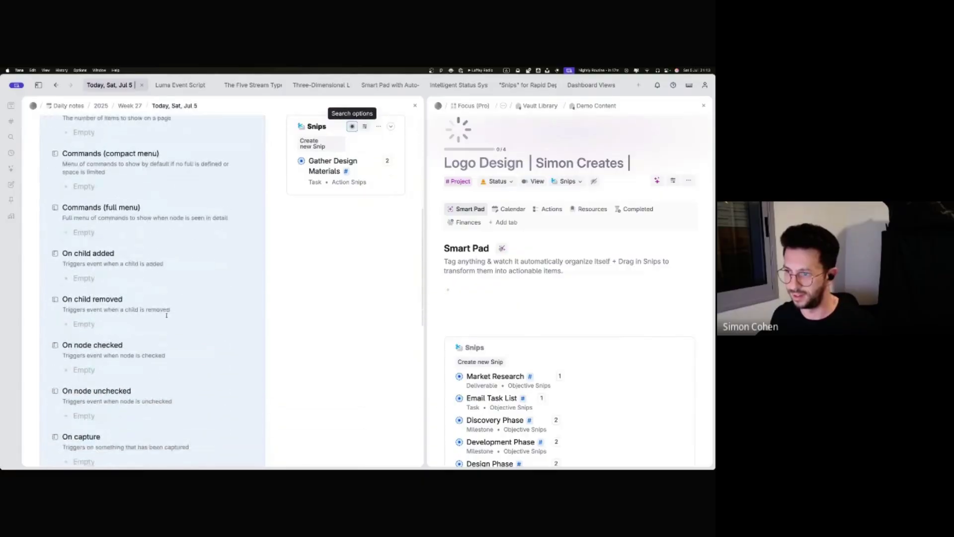
{"action": "scroll", "coordinate": [167, 315], "scroll_direction": "up", "scroll_amount": 8}
{"action": "left_click", "coordinate": [264, 209]}
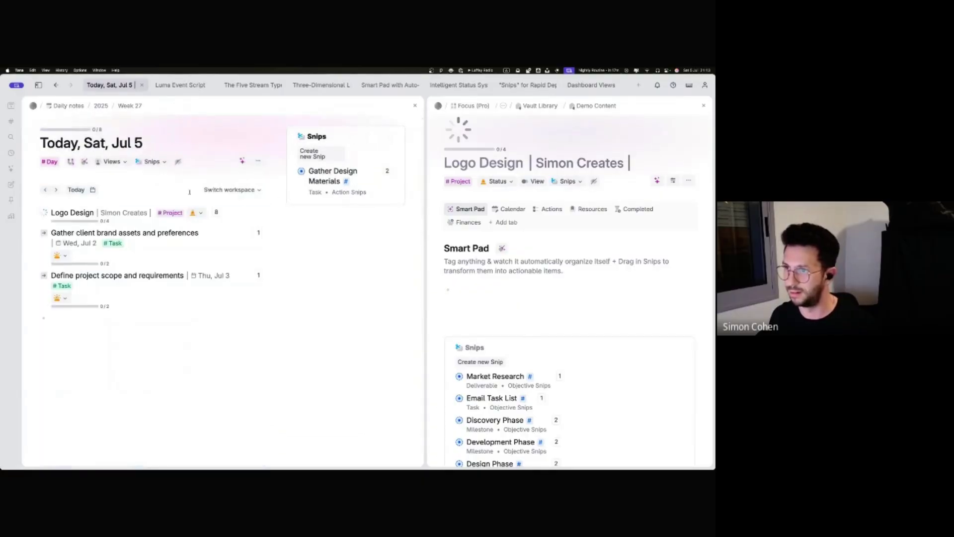
Step: Reapply the Focus Demo #Day tag to today's daily note
{"action": "left_click", "coordinate": [143, 136]}
{"action": "type", "text": "#day"}
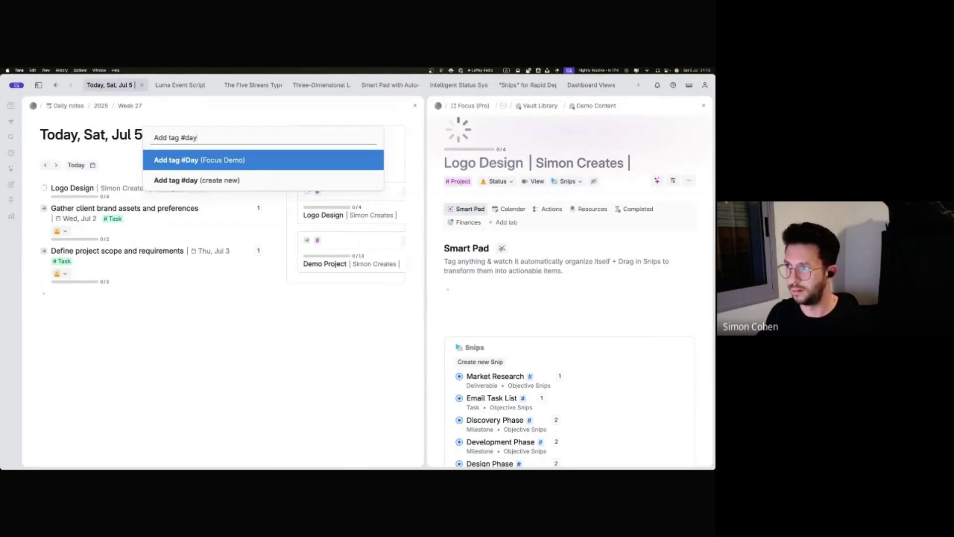
{"action": "key", "text": "Return"}
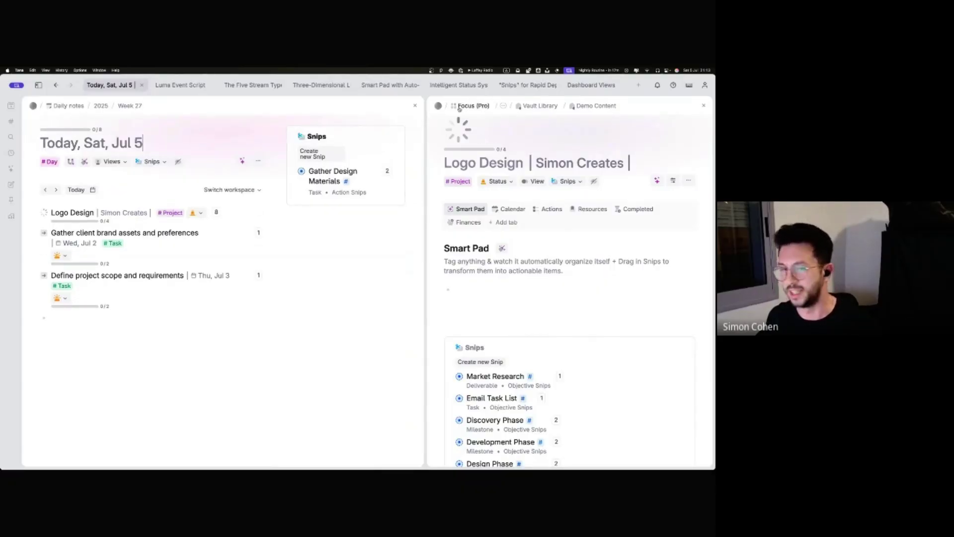
Step: Open the Views section of the Focus (Pro) schema and examine the Day tag assigned to the Daily Focus View
{"action": "left_click", "coordinate": [459, 106]}
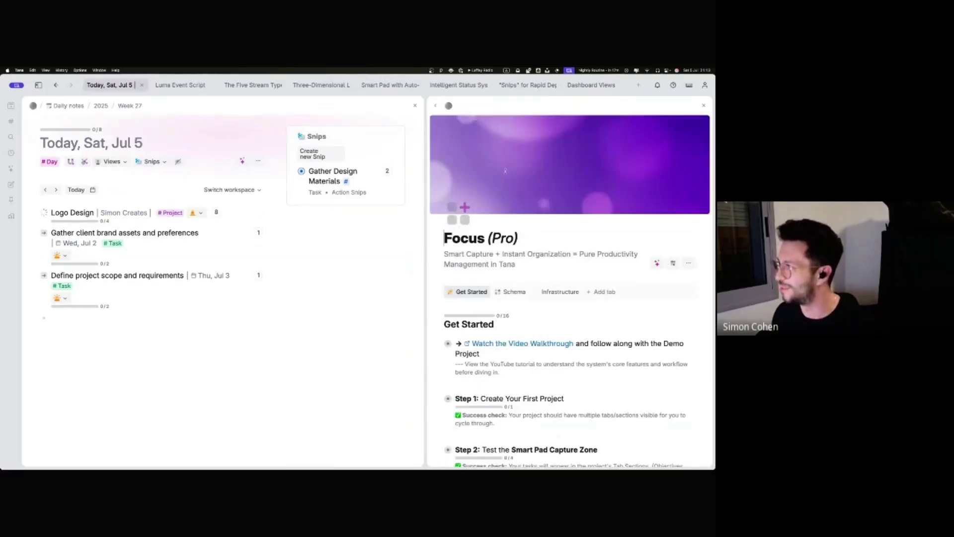
{"action": "scroll", "coordinate": [511, 233], "scroll_direction": "down", "scroll_amount": 2}
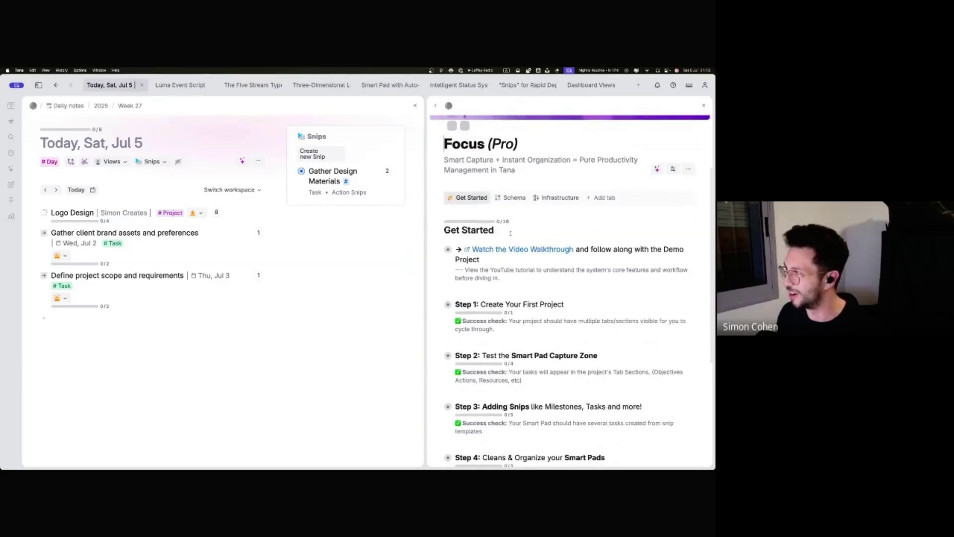
{"action": "left_click", "coordinate": [512, 198]}
{"action": "scroll", "coordinate": [505, 224], "scroll_direction": "down", "scroll_amount": 2}
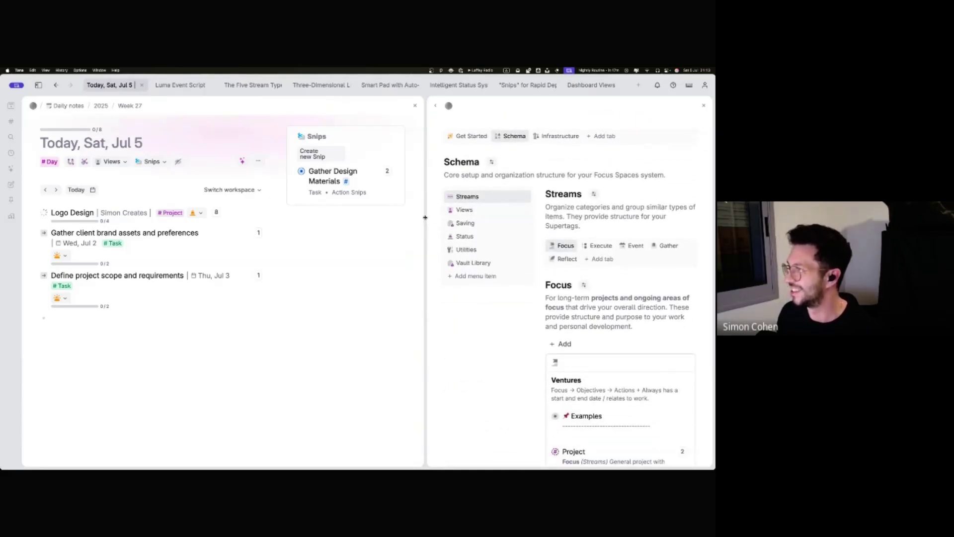
{"action": "left_click_drag", "start_coordinate": [428, 217], "coordinate": [326, 217]}
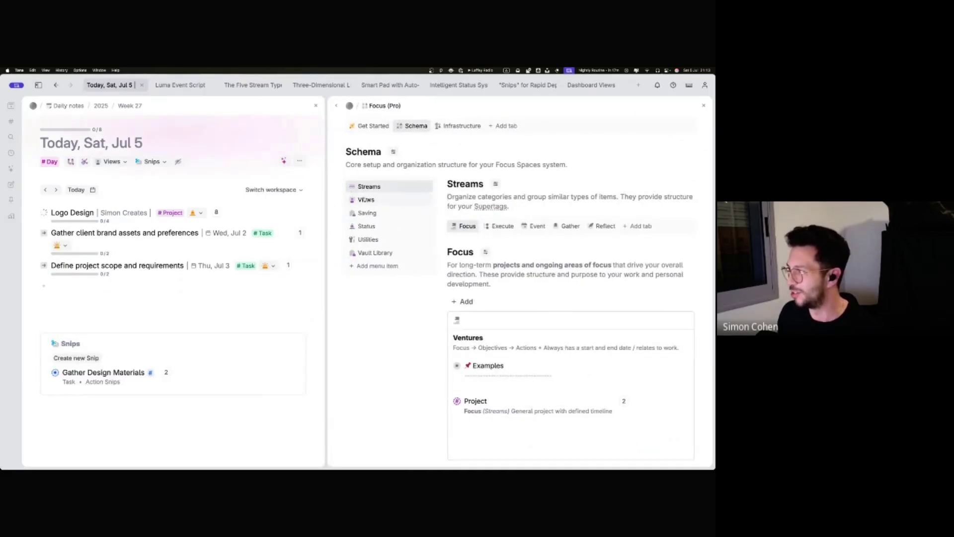
{"action": "left_click", "coordinate": [368, 199]}
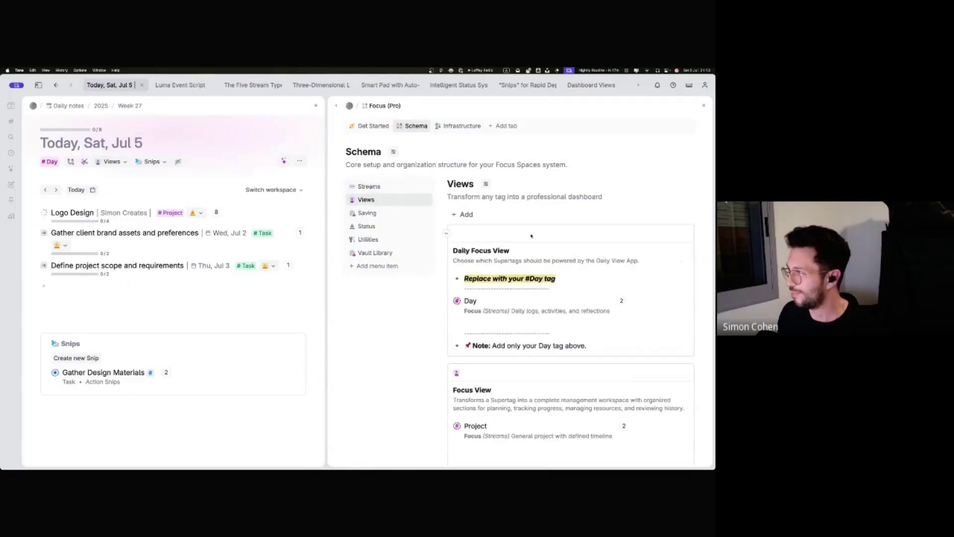
{"action": "scroll", "coordinate": [448, 233], "scroll_direction": "down", "scroll_amount": 2}
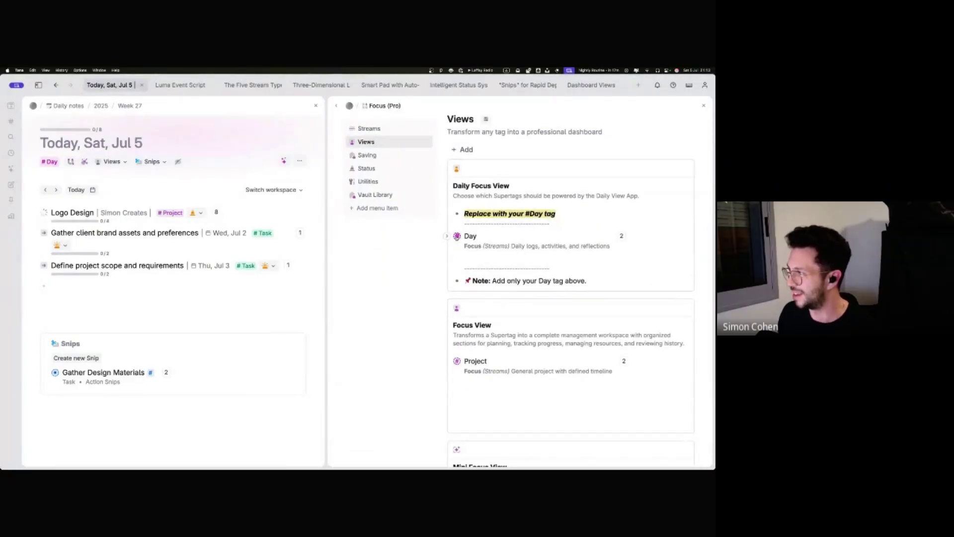
{"action": "mouse_move", "coordinate": [469, 236]}
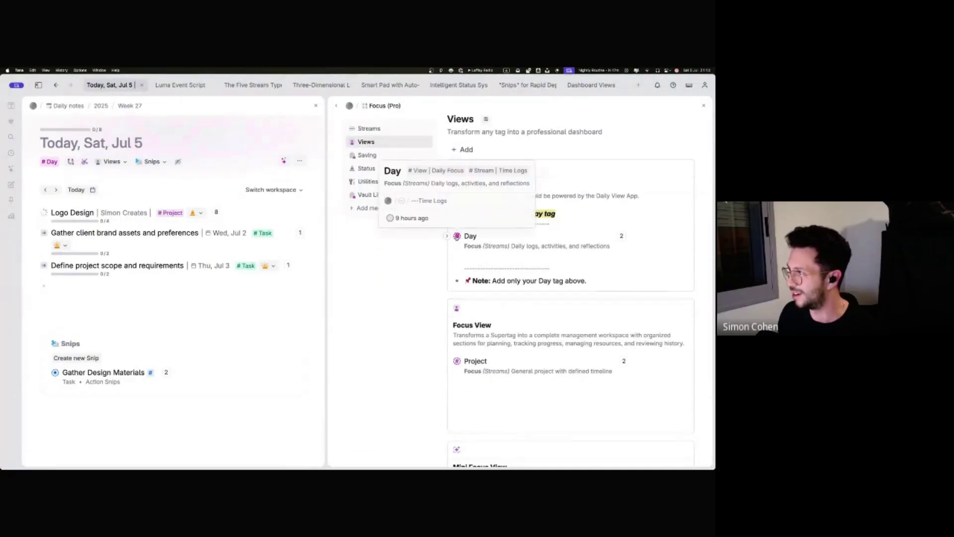
{"action": "right_click", "coordinate": [444, 174]}
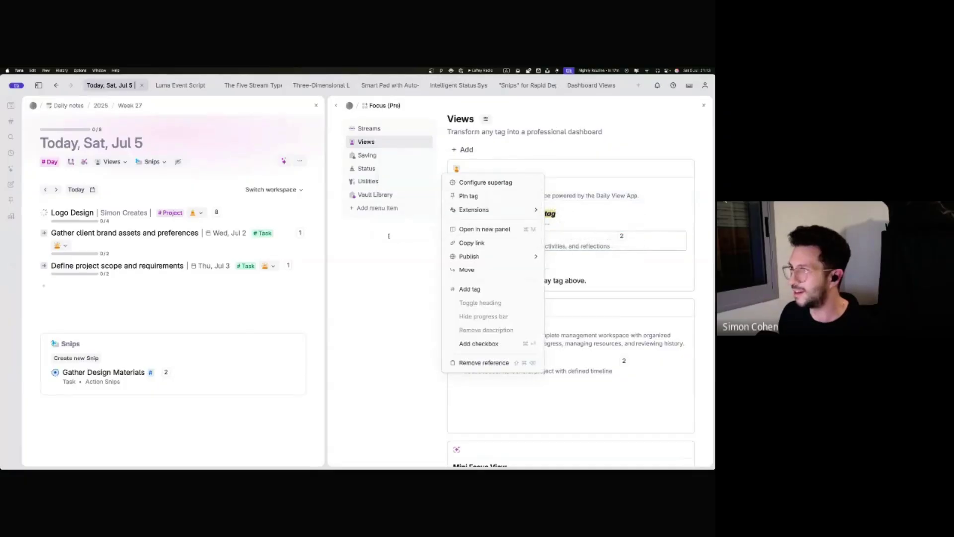
{"action": "left_click", "coordinate": [389, 235]}
Step: Show the workspace list and open today's daily note in the Focus (Pro) workspace
{"action": "left_click", "coordinate": [38, 85]}
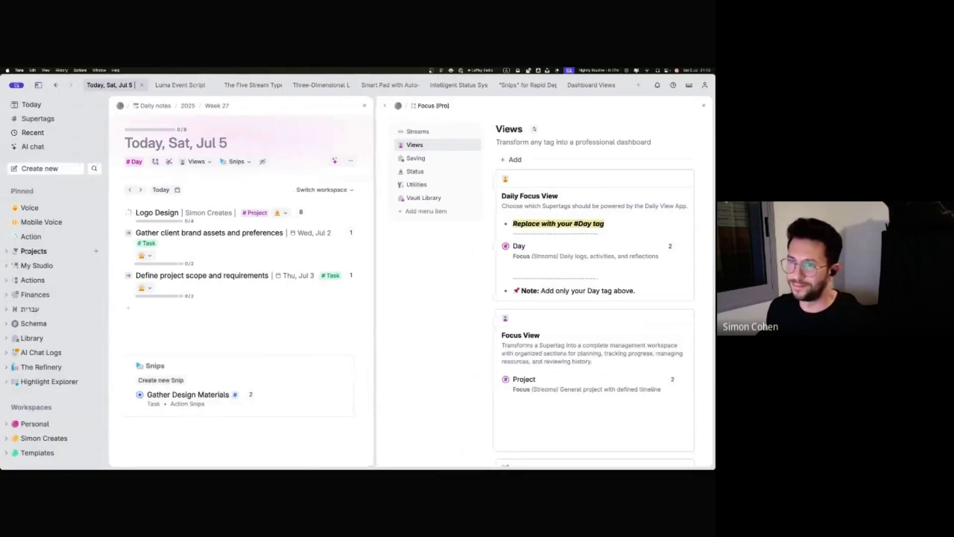
{"action": "scroll", "coordinate": [45, 413], "scroll_direction": "down", "scroll_amount": 5}
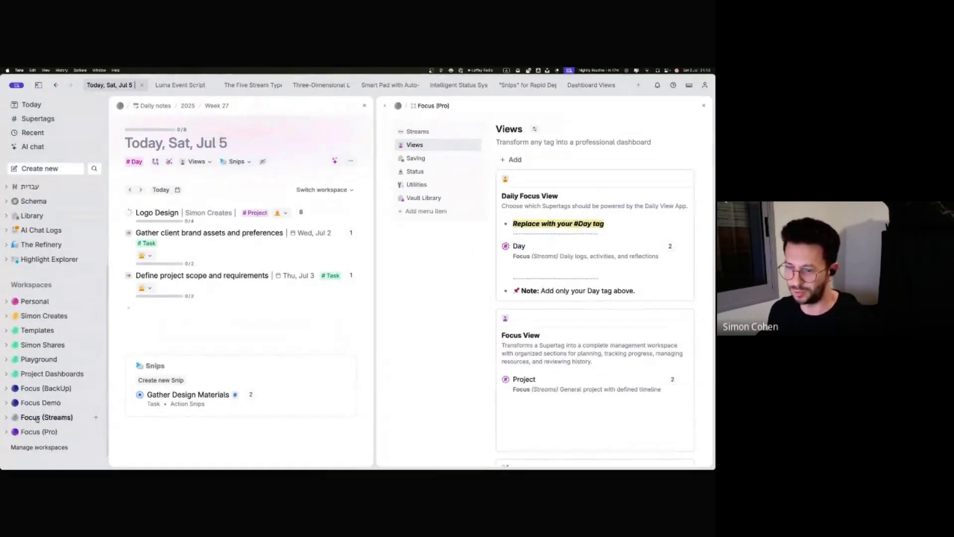
{"action": "left_click", "coordinate": [40, 431]}
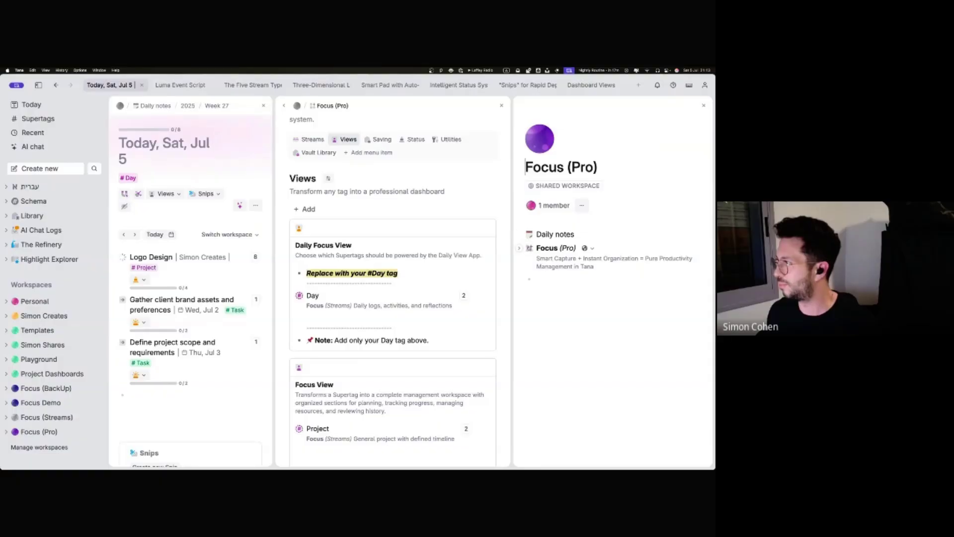
{"action": "left_click", "coordinate": [529, 236]}
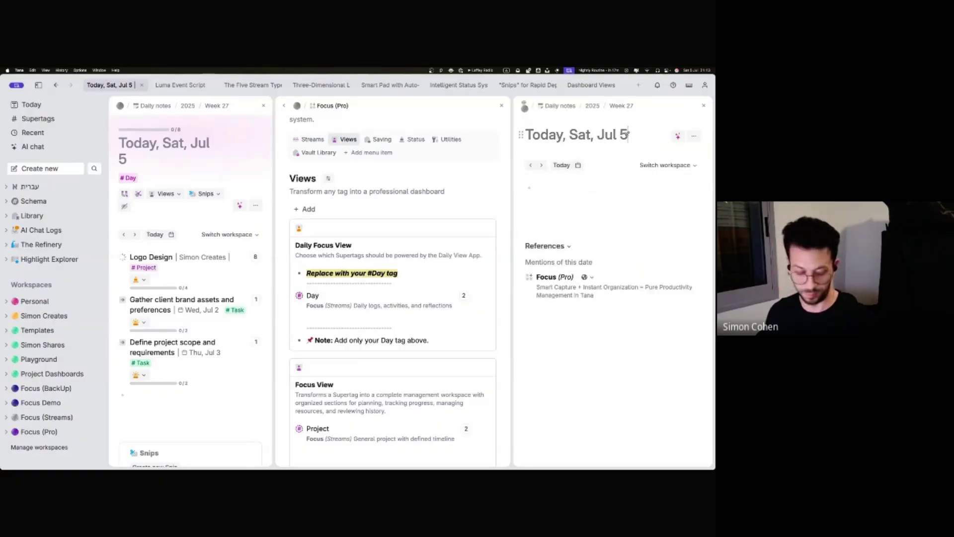
Step: Tag today's note in the Focus (Pro) workspace with that workspace's #Day tag
{"action": "key", "text": "super+k"}
{"action": "type", "text": "#s"}
{"action": "key", "text": "BackSpace"}
{"action": "type", "text": "da"}
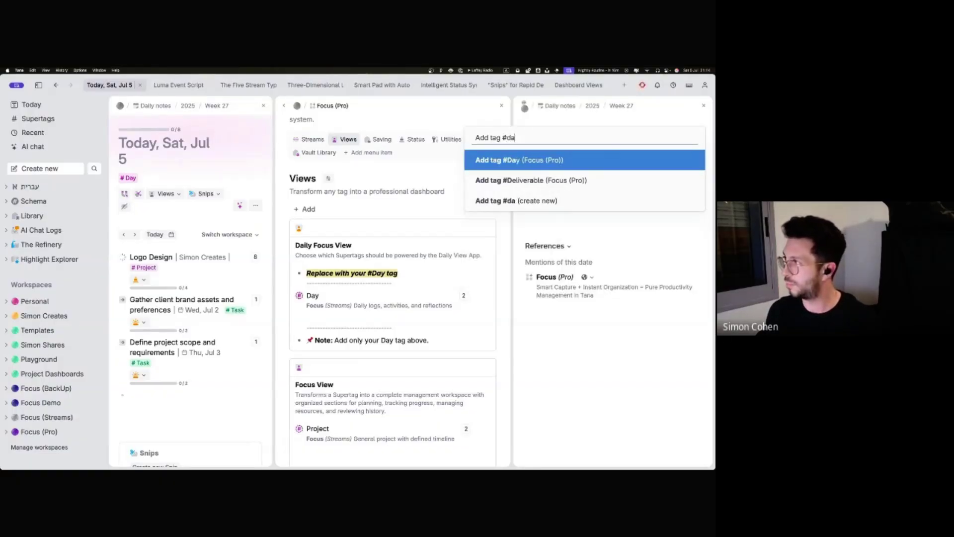
{"action": "type", "text": "y"}
{"action": "key", "text": "Return"}
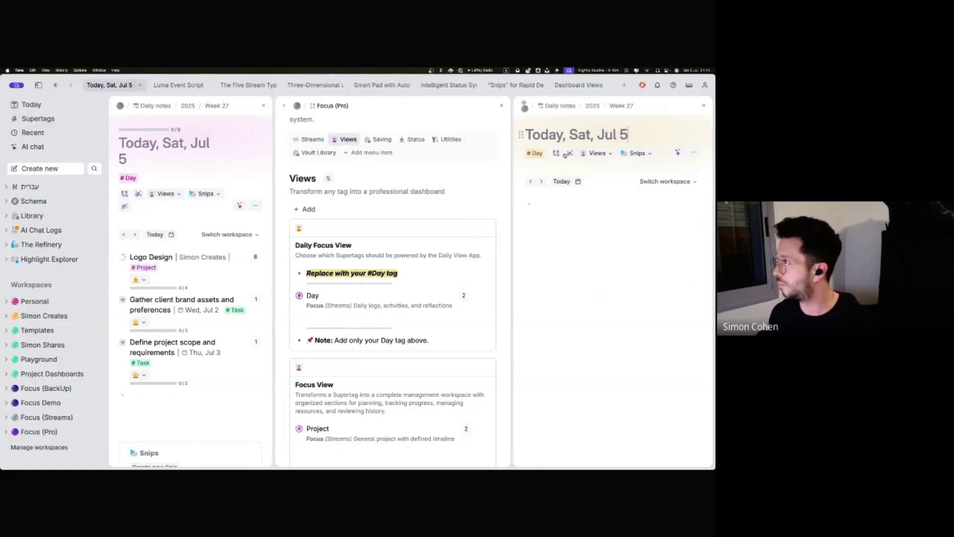
Step: Examine the newly tagged daily note's node configuration for its child-added event, and close it again
{"action": "key", "text": "super+k"}
{"action": "type", "text": "conf"}
{"action": "key", "text": "Return"}
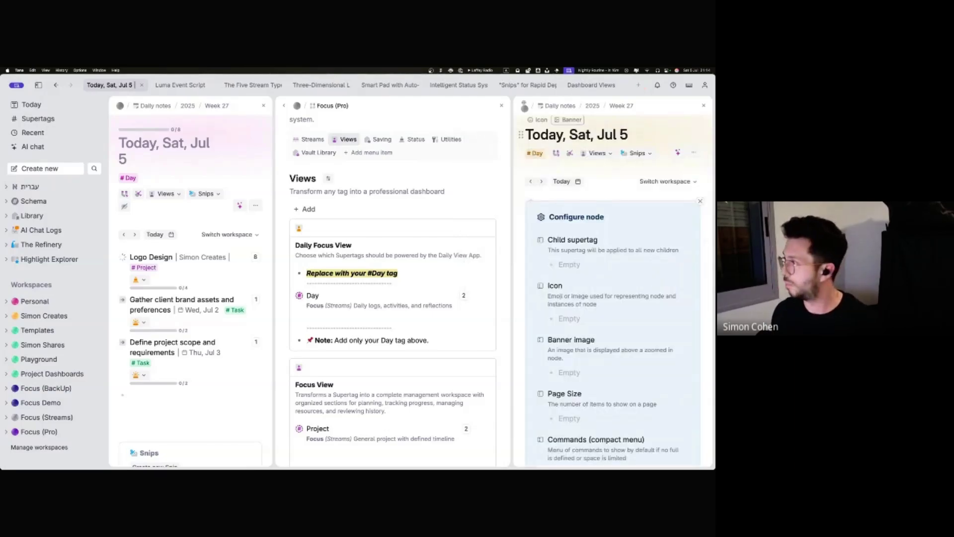
{"action": "scroll", "coordinate": [602, 284], "scroll_direction": "down", "scroll_amount": 5}
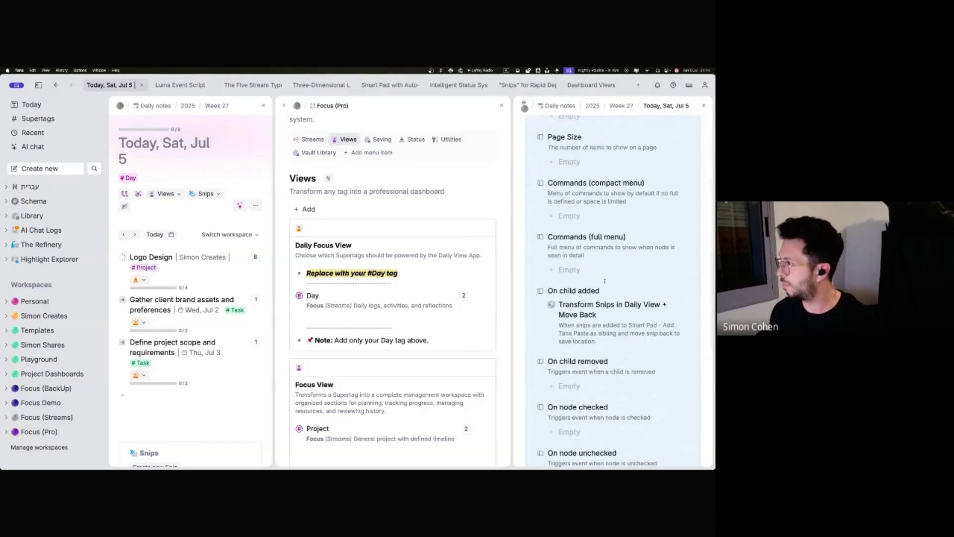
{"action": "scroll", "coordinate": [605, 281], "scroll_direction": "up", "scroll_amount": 5}
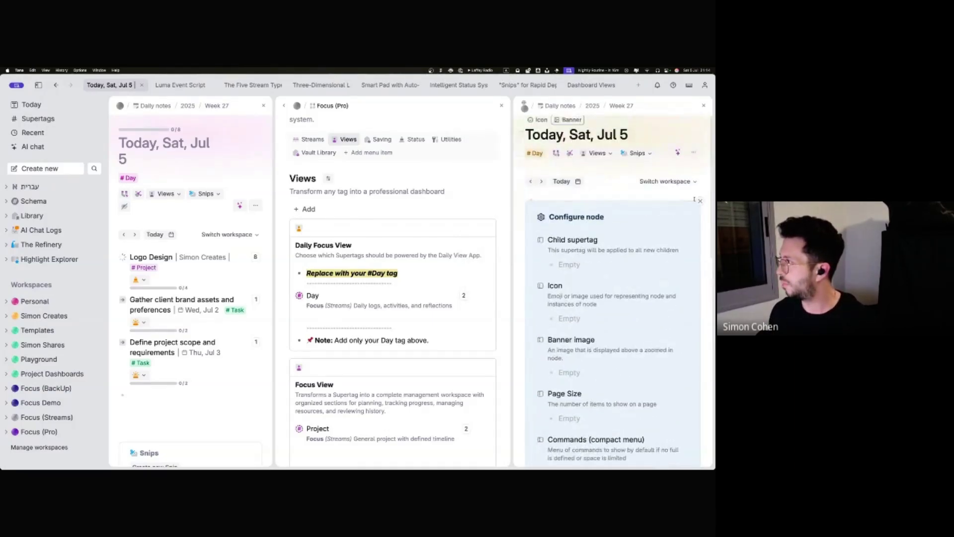
{"action": "key", "text": "Escape"}
Step: Close the earlier daily note and the Focus (Pro) home page, keeping only the Focus (Pro) workspace's daily note open
{"action": "left_click", "coordinate": [198, 151]}
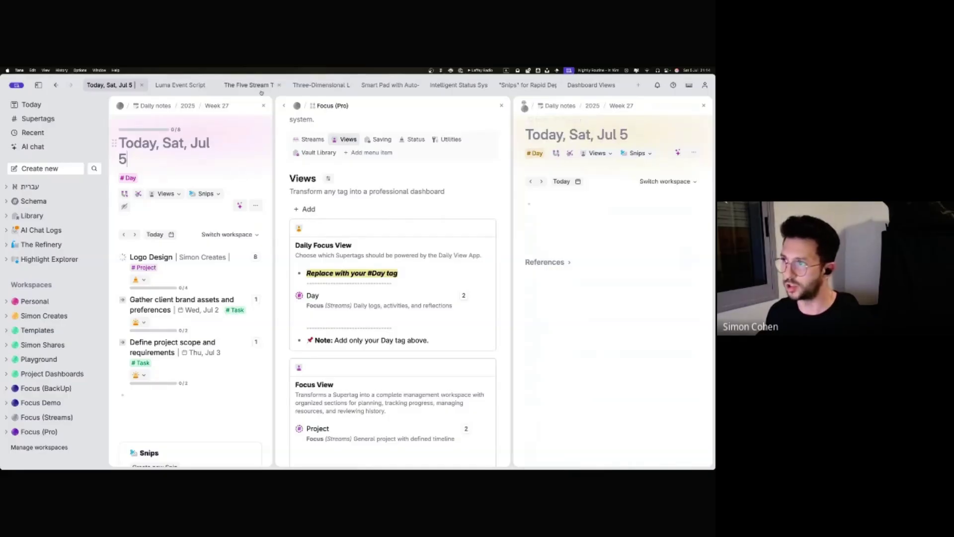
{"action": "left_click", "coordinate": [263, 106]}
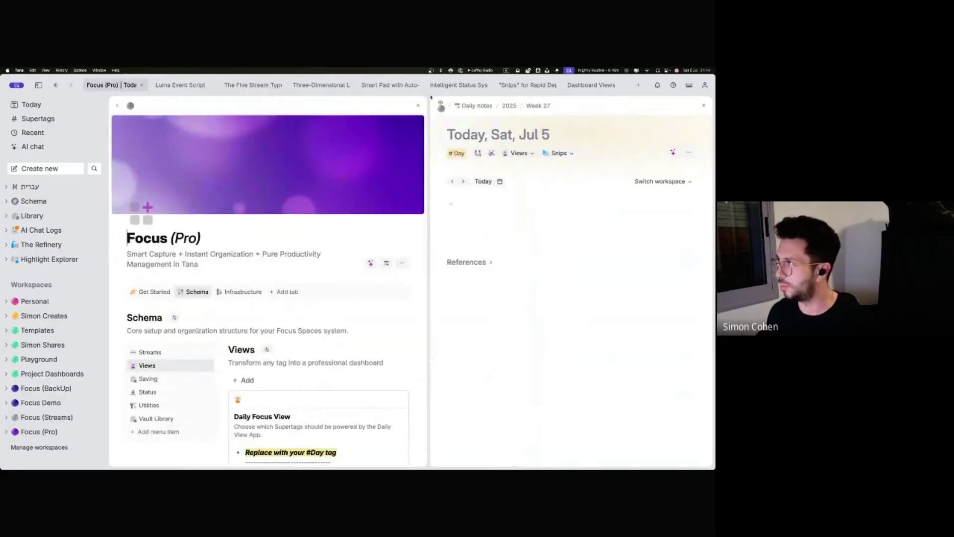
{"action": "left_click", "coordinate": [417, 107]}
{"action": "type", "text": "Logo"}
{"action": "key", "text": "BackSpace"}
{"action": "key", "text": "BackSpace"}
{"action": "key", "text": "BackSpace"}
{"action": "key", "text": "BackSpace"}
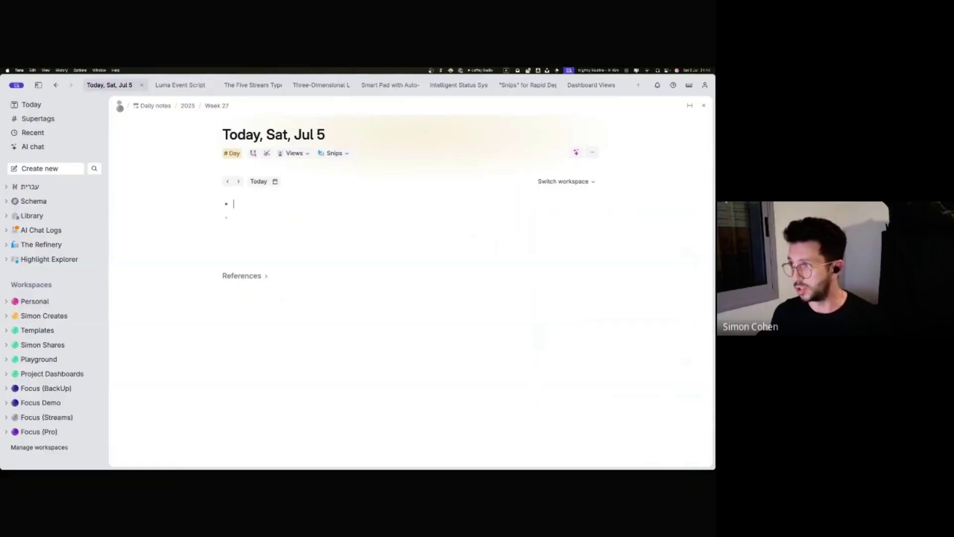
Step: Bring all active tasks into today's note, and tidy the page by hiding the sidebar and removing the blank entry above them
{"action": "left_click", "coordinate": [253, 153]}
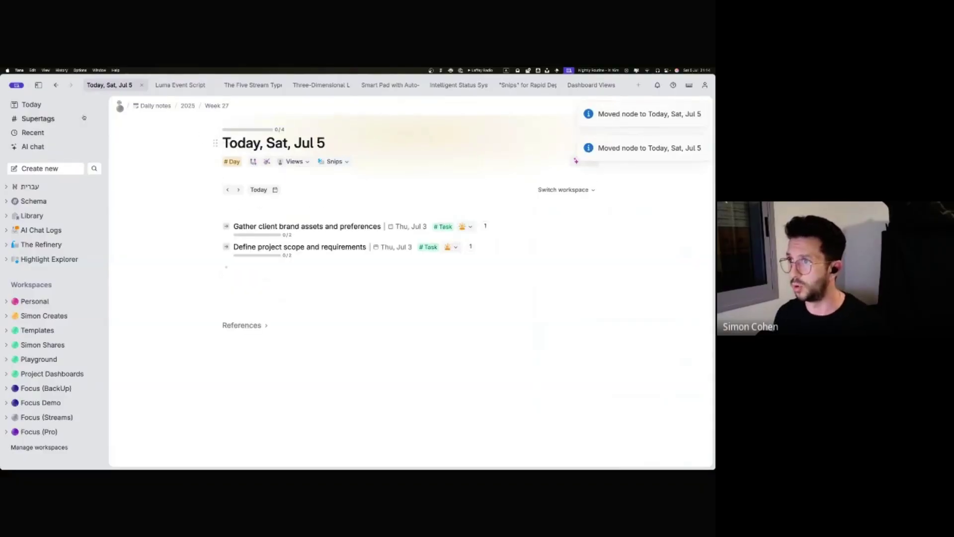
{"action": "left_click", "coordinate": [38, 85]}
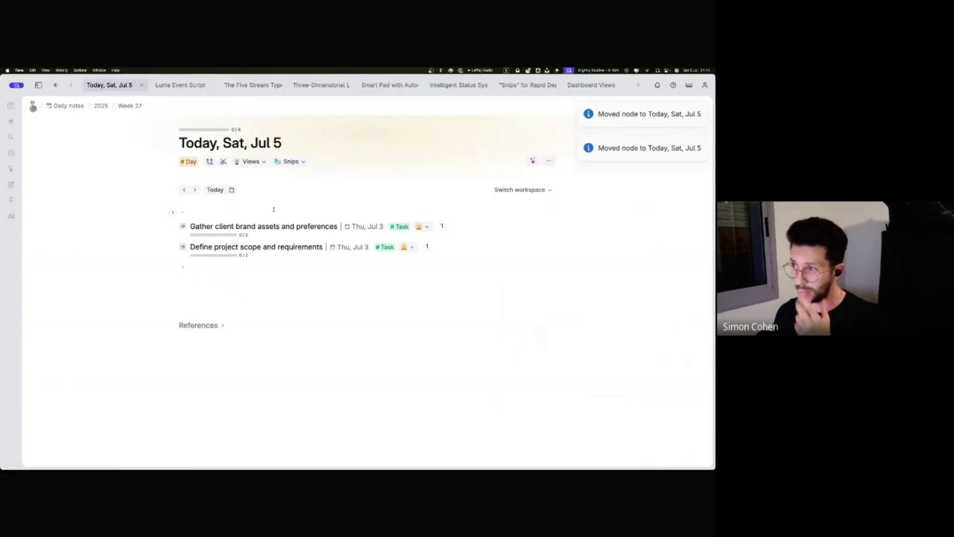
{"action": "key", "text": "BackSpace"}
Step: Show the Action Snips and add Gather Design Materials as a task below the other tasks in today's note
{"action": "left_click", "coordinate": [291, 162]}
{"action": "left_click", "coordinate": [307, 189]}
{"action": "left_click_drag", "start_coordinate": [490, 165], "coordinate": [65, 254]}
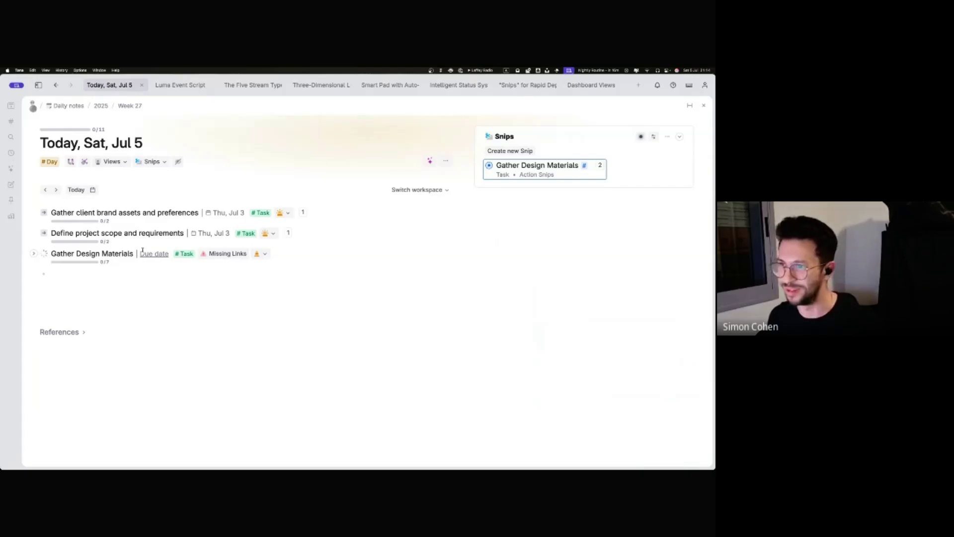
{"action": "left_click", "coordinate": [78, 272]}
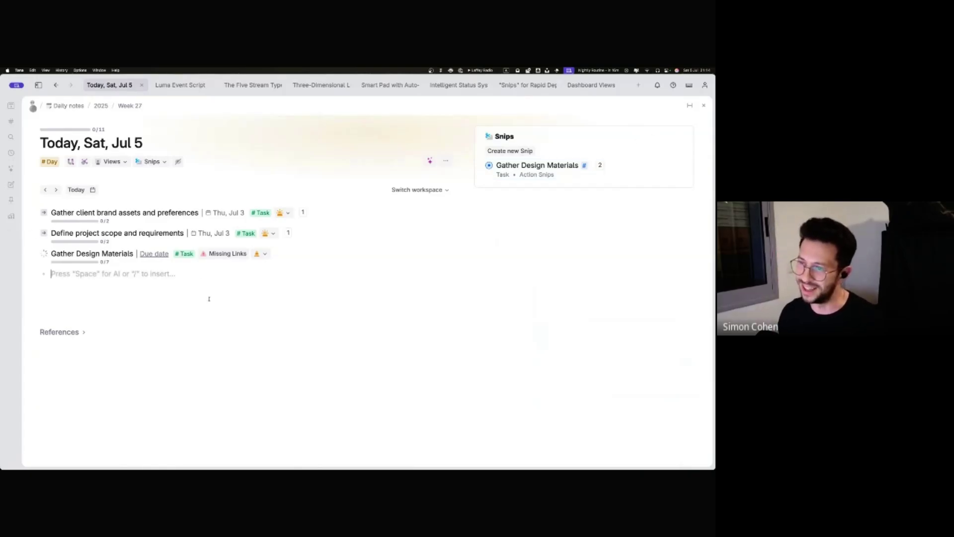
Step: Set the Gather Design Materials task's Focus to Demo Project and its Origin to the Design Phase milestone
{"action": "mouse_move", "coordinate": [213, 255]}
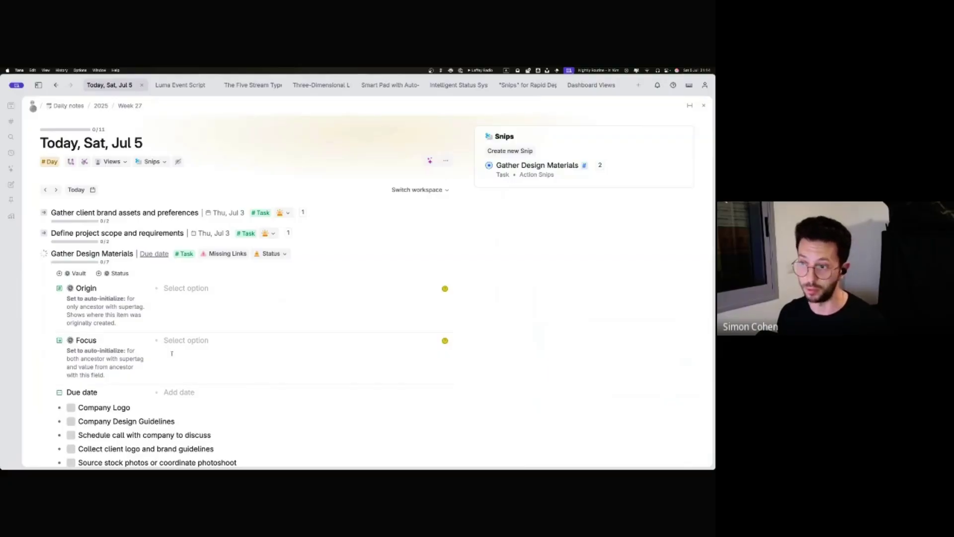
{"action": "left_click", "coordinate": [172, 343]}
{"action": "left_click", "coordinate": [194, 362]}
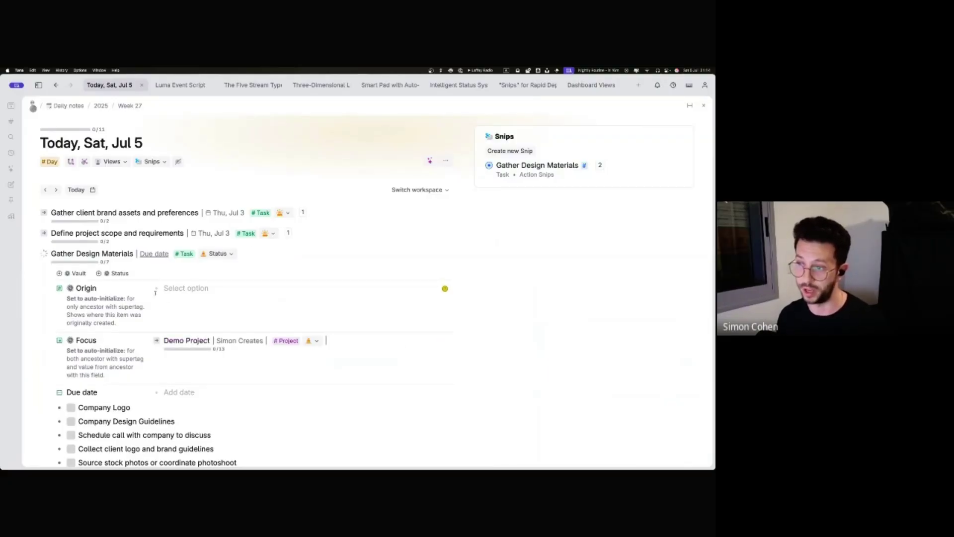
{"action": "left_click", "coordinate": [445, 289]}
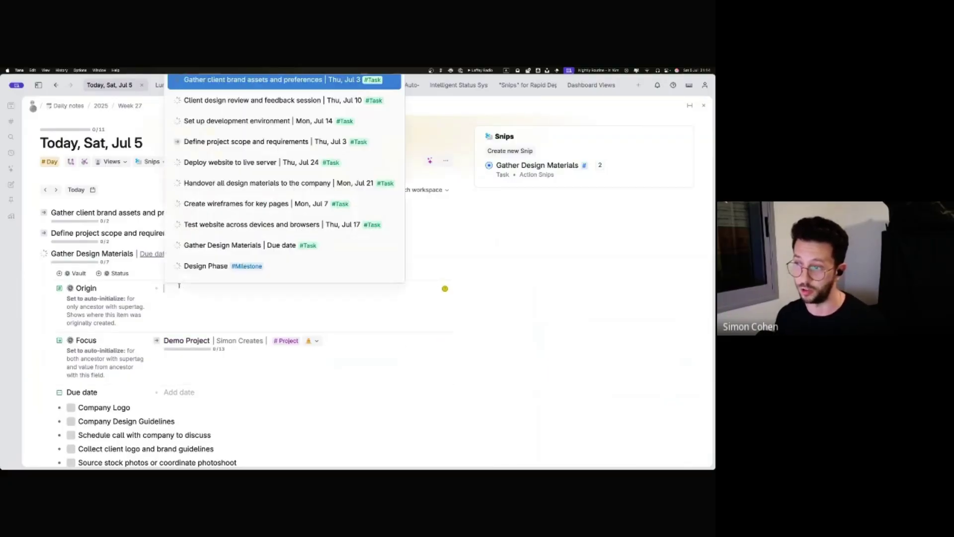
{"action": "left_click", "coordinate": [229, 271]}
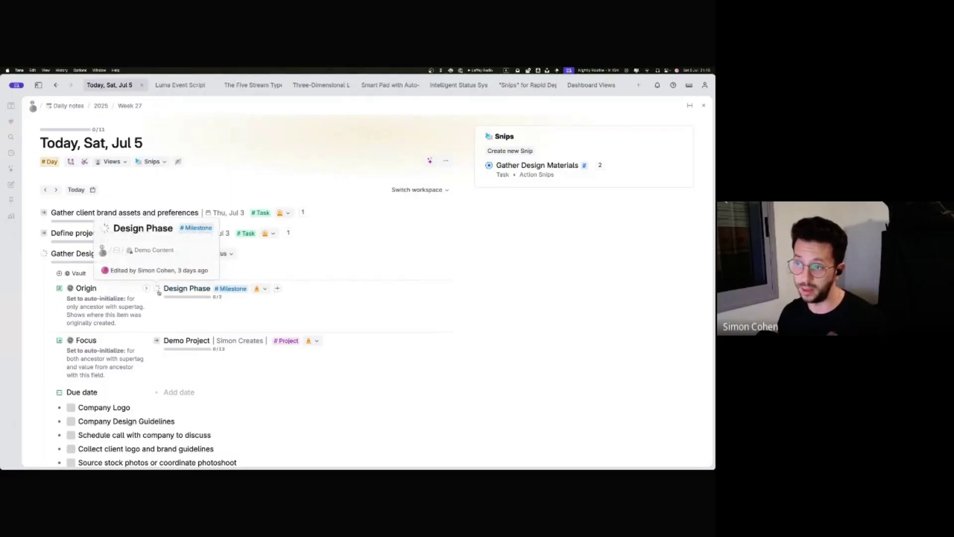
Step: Open the Design Phase milestone and add an entry named New task with the Task supertag below its existing tasks
{"action": "left_click", "coordinate": [158, 288]}
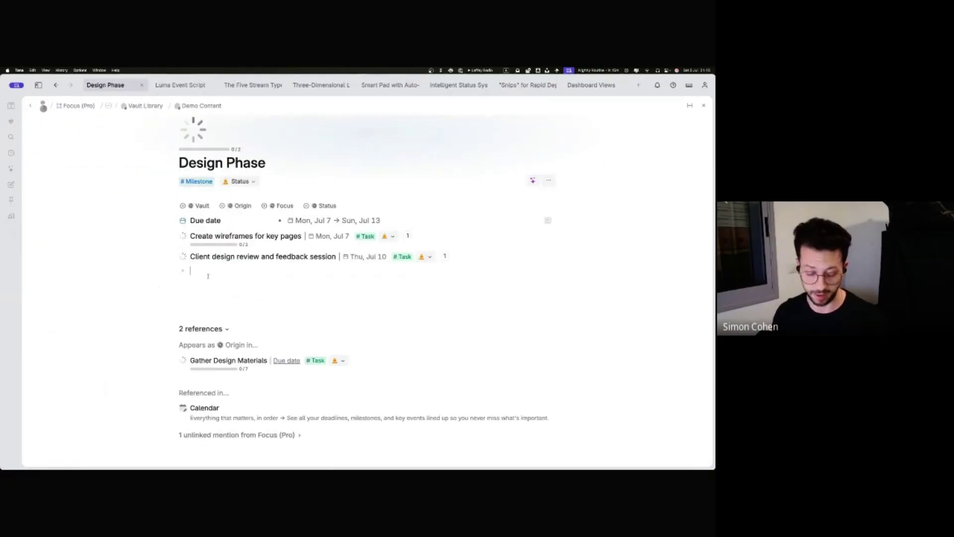
{"action": "type", "text": "New task #"}
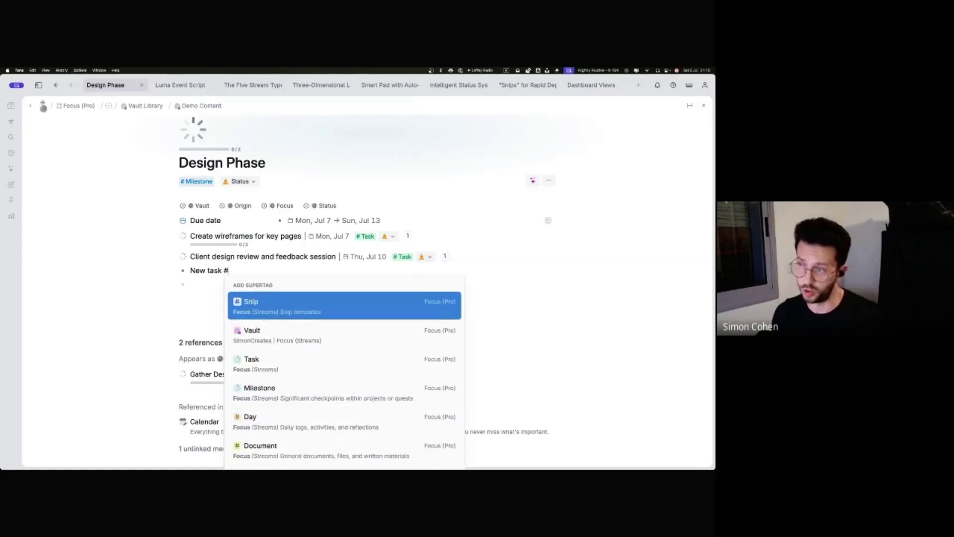
{"action": "key", "text": "Down"}
{"action": "key", "text": "Down"}
{"action": "key", "text": "Return"}
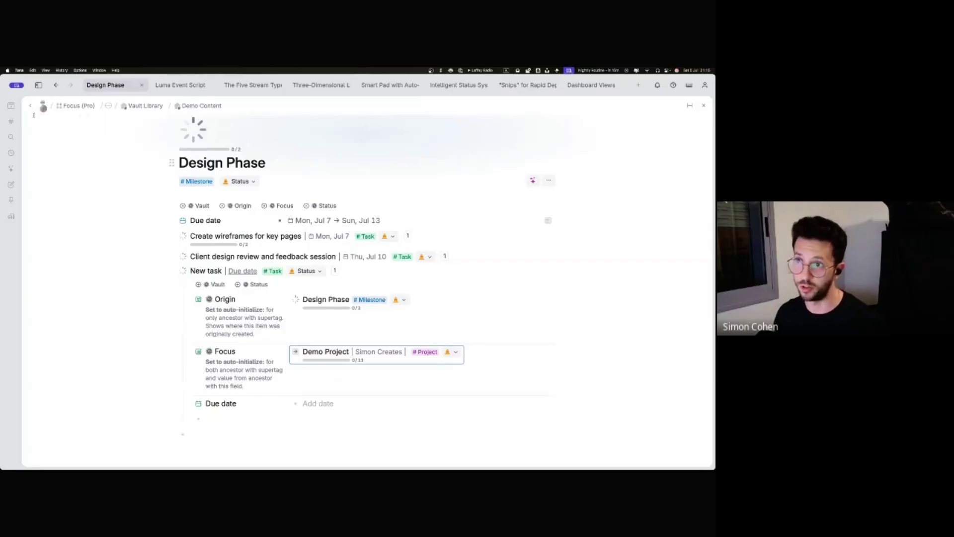
Step: Return to today's note in the Focus (Pro) workspace and close the Design Phase milestone
{"action": "left_click", "coordinate": [11, 106], "text": "shift"}
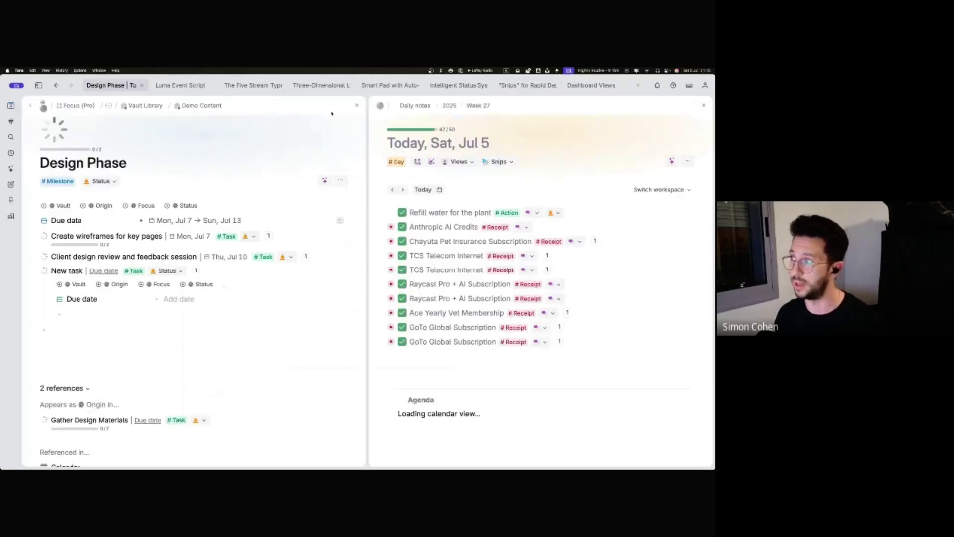
{"action": "left_click", "coordinate": [661, 189]}
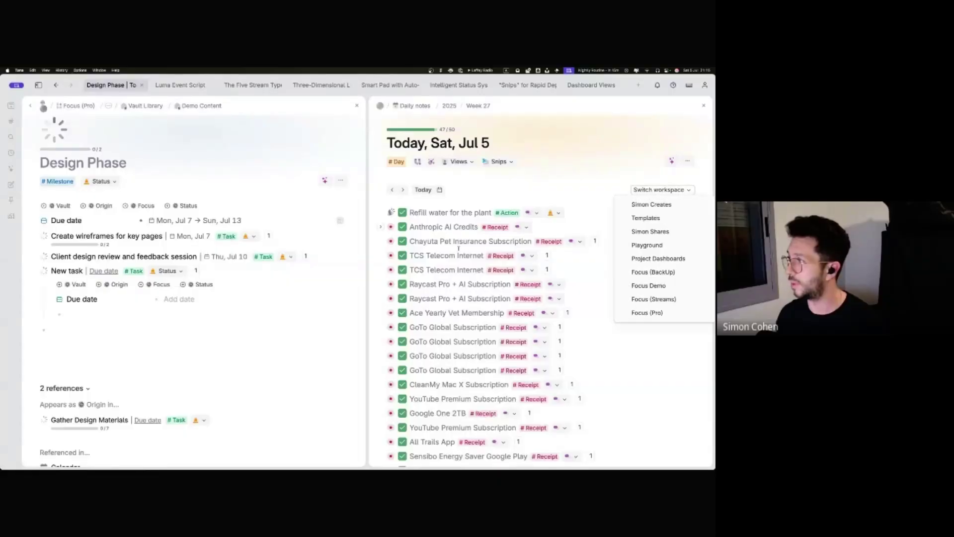
{"action": "left_click", "coordinate": [669, 313]}
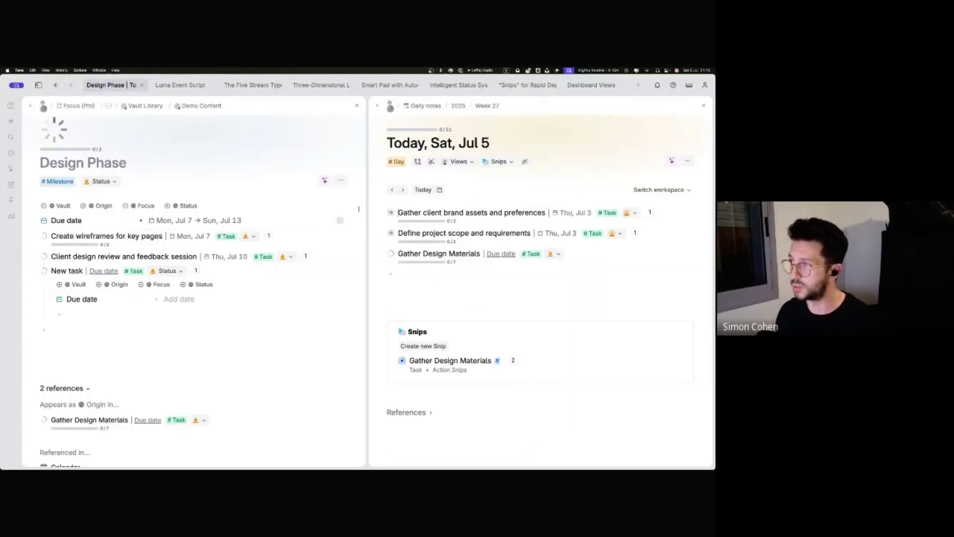
{"action": "left_click_drag", "start_coordinate": [367, 200], "coordinate": [202, 200]}
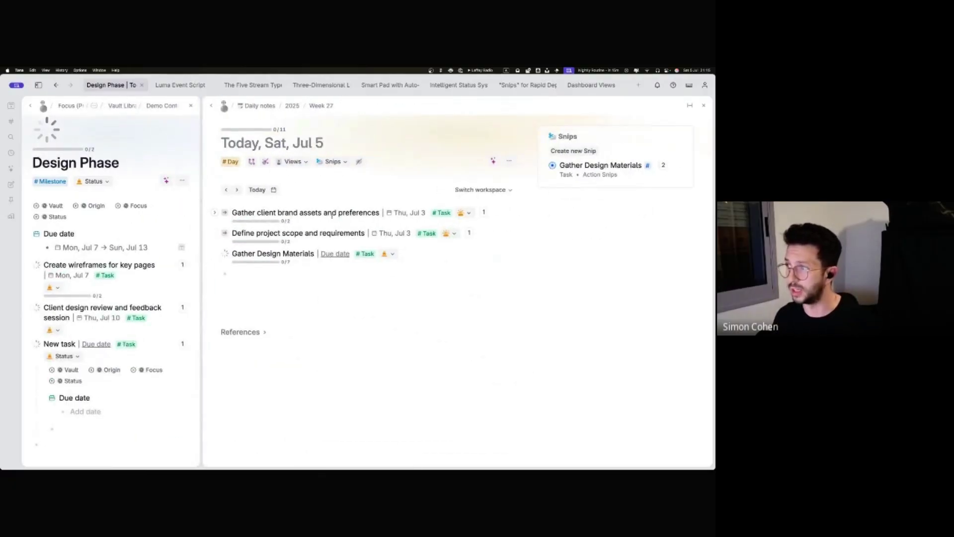
{"action": "left_click", "coordinate": [191, 106]}
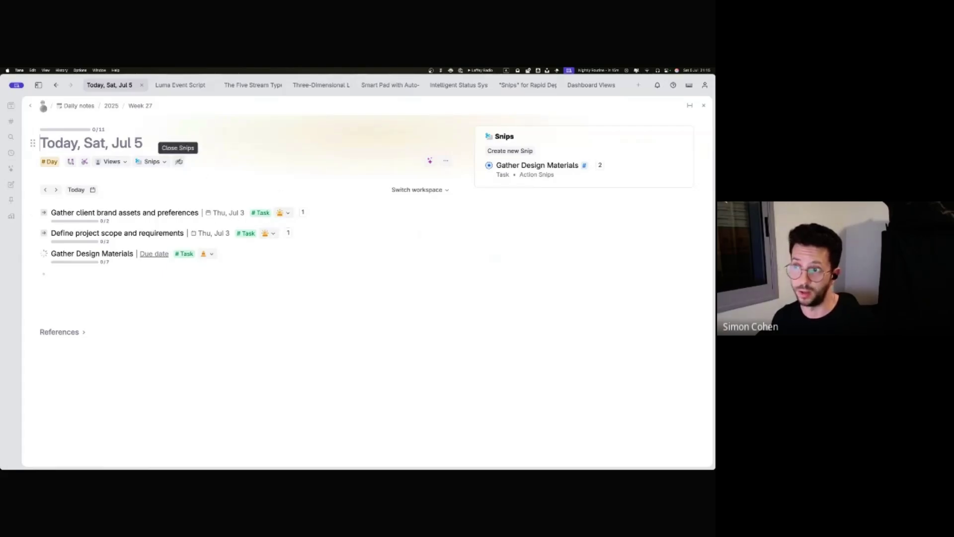
Step: With the Snips hidden, clear Gather Design Materials from today's note and reschedule Define project scope and requirements to Tomorrow
{"action": "left_click", "coordinate": [178, 162]}
{"action": "left_click", "coordinate": [224, 164]}
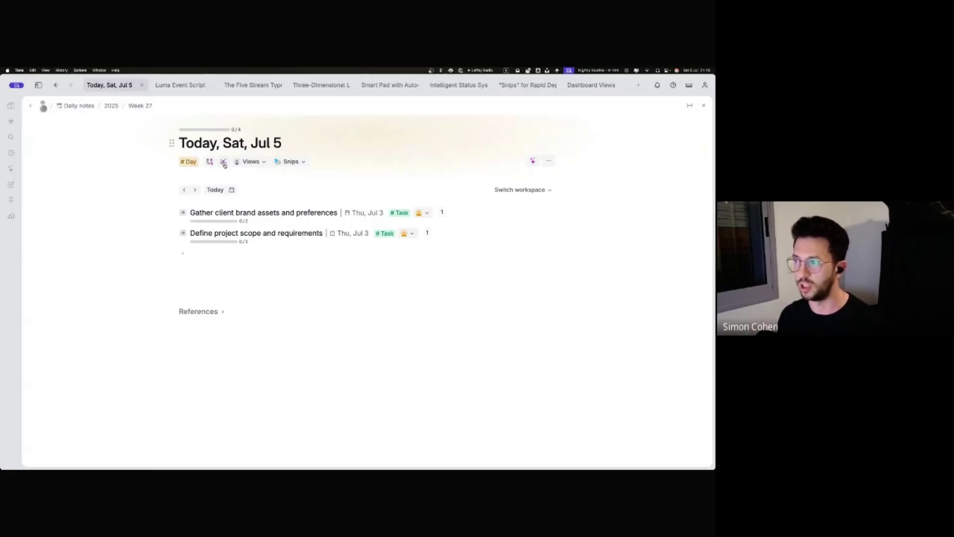
{"action": "left_click", "coordinate": [411, 237]}
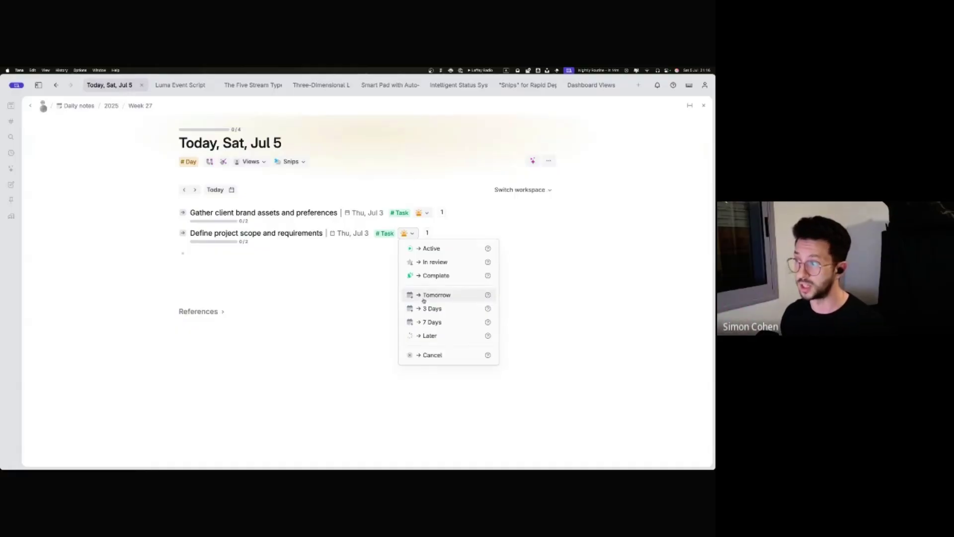
{"action": "left_click", "coordinate": [424, 298]}
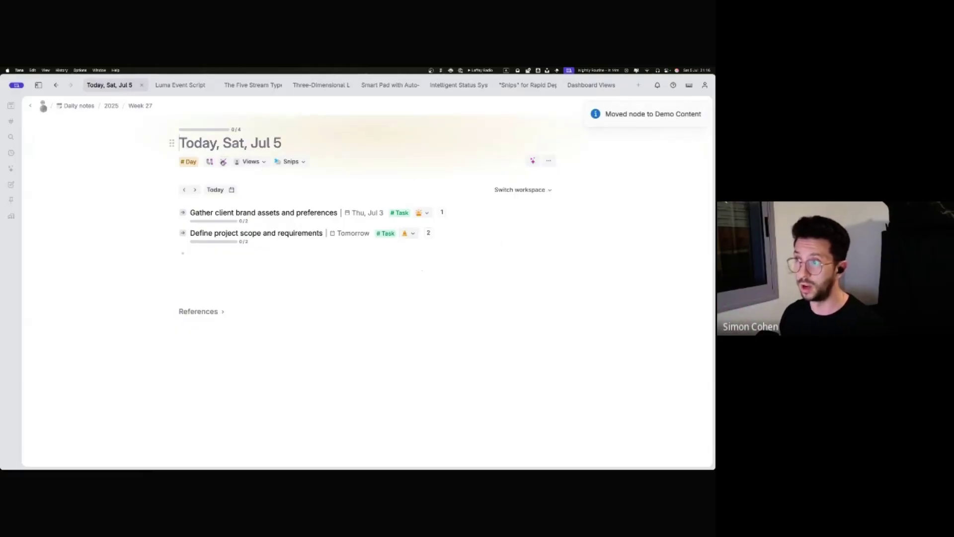
Step: Check off Company Logo and Design Guidelines under Gather client brand assets and preferences, and set that task's status to Complete
{"action": "left_click", "coordinate": [173, 213]}
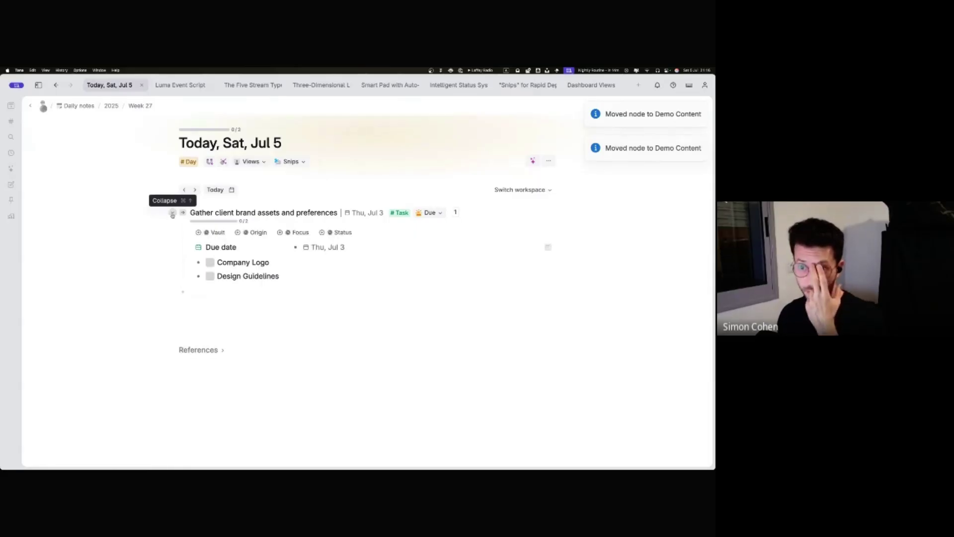
{"action": "left_click", "coordinate": [210, 262]}
{"action": "left_click", "coordinate": [209, 275]}
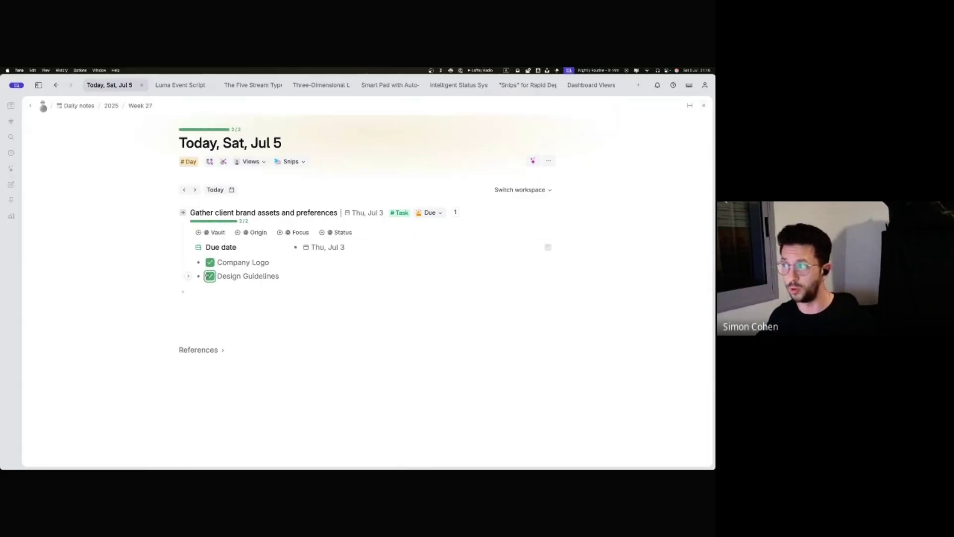
{"action": "left_click", "coordinate": [428, 212]}
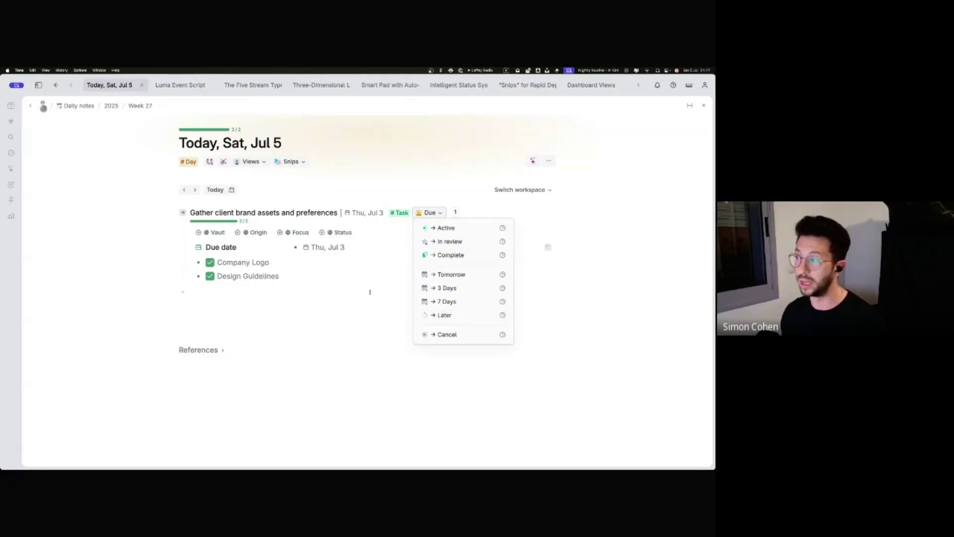
{"action": "key", "text": "Down"}
{"action": "key", "text": "Down"}
{"action": "key", "text": "Down"}
{"action": "key", "text": "Return"}
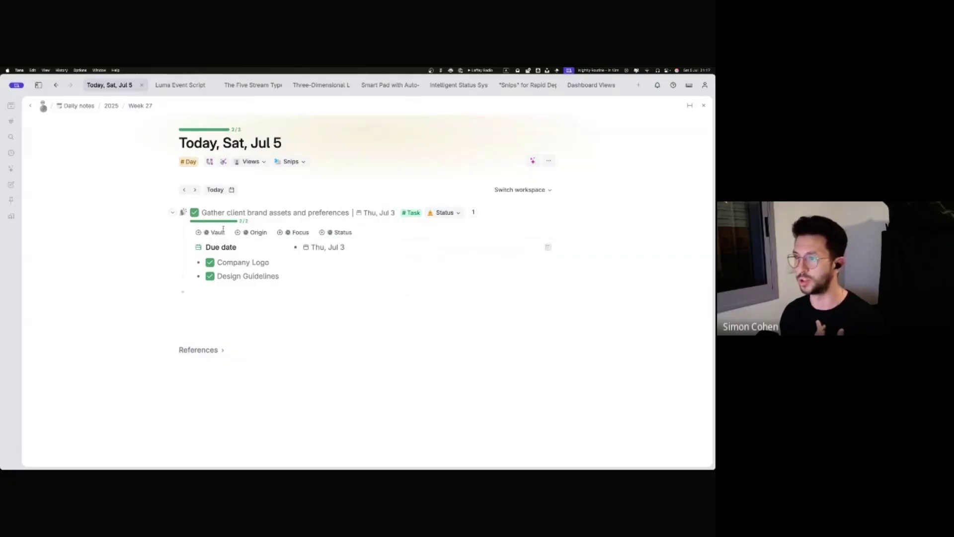
{"action": "left_click", "coordinate": [174, 211]}
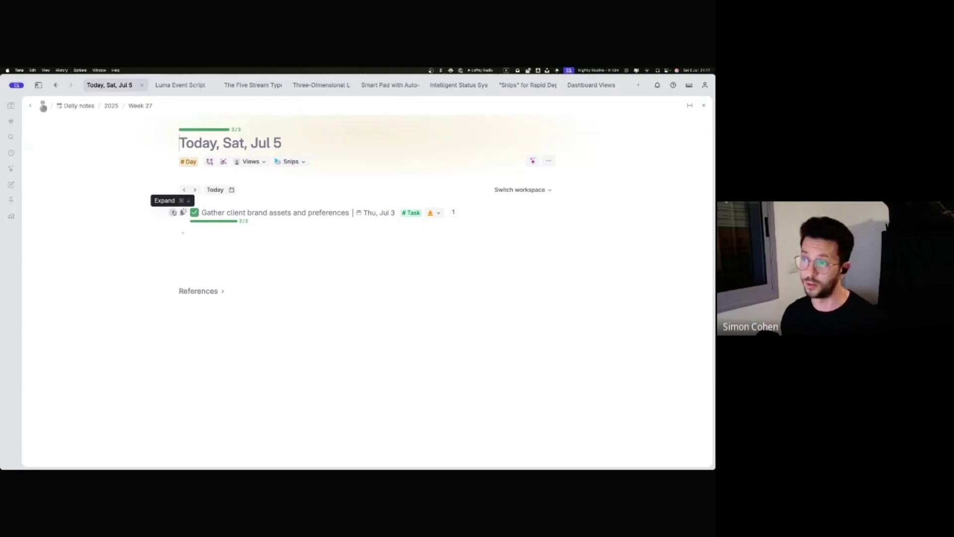
Step: Set Gather client brand assets and preferences back to Active and move it into yesterday's note, opened beside today's
{"action": "left_click", "coordinate": [434, 213]}
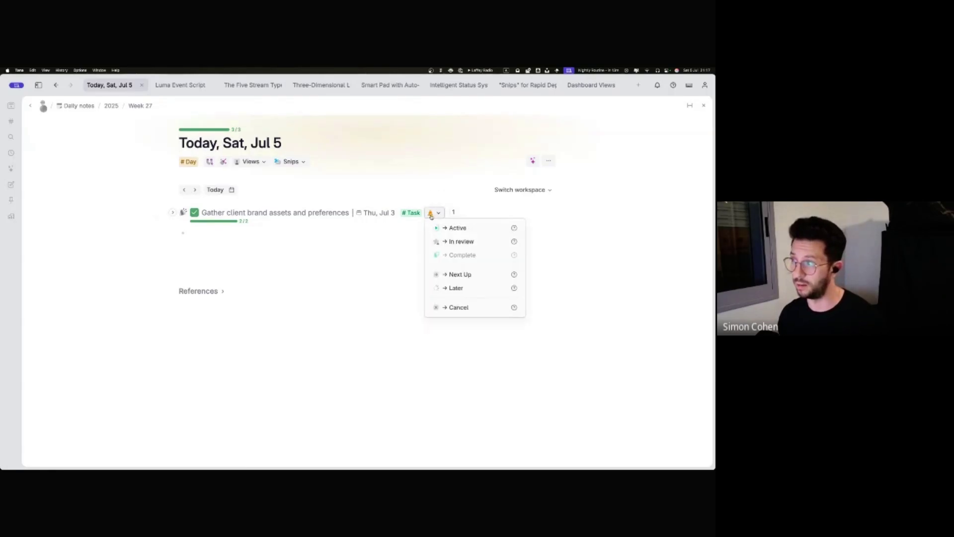
{"action": "left_click", "coordinate": [444, 227]}
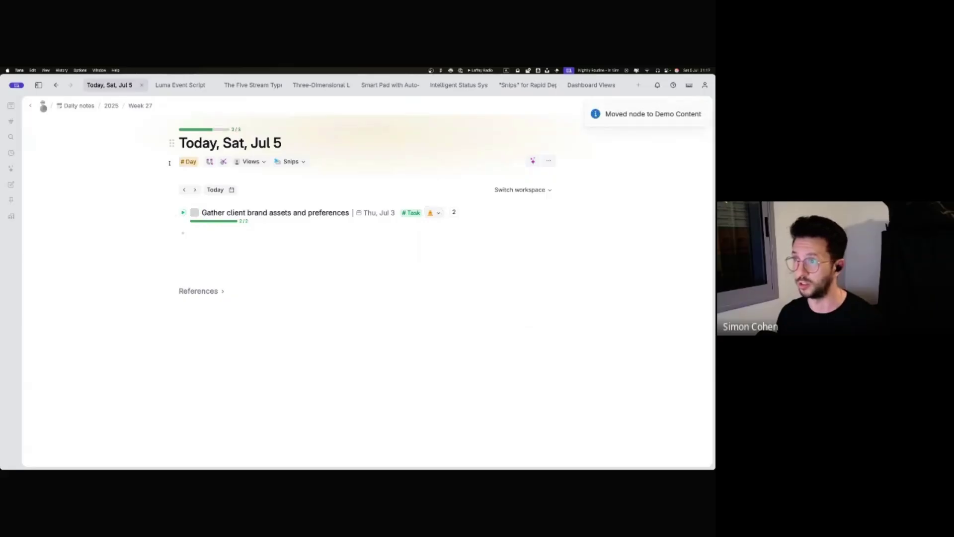
{"action": "left_click", "coordinate": [184, 190]}
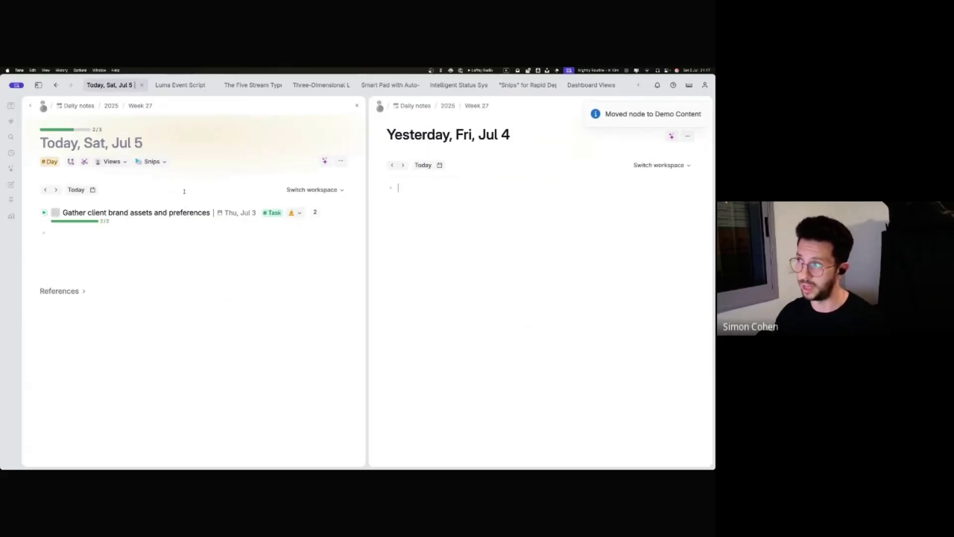
{"action": "left_click_drag", "start_coordinate": [43, 212], "coordinate": [398, 183]}
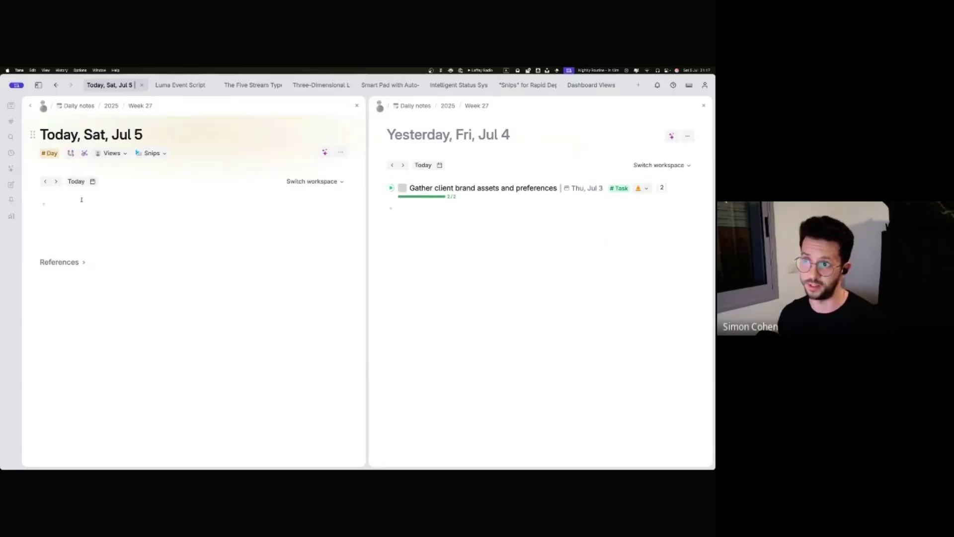
Step: Bring the active task from yesterday's note into today's note and check it off, keeping only today's note open
{"action": "left_click", "coordinate": [69, 153]}
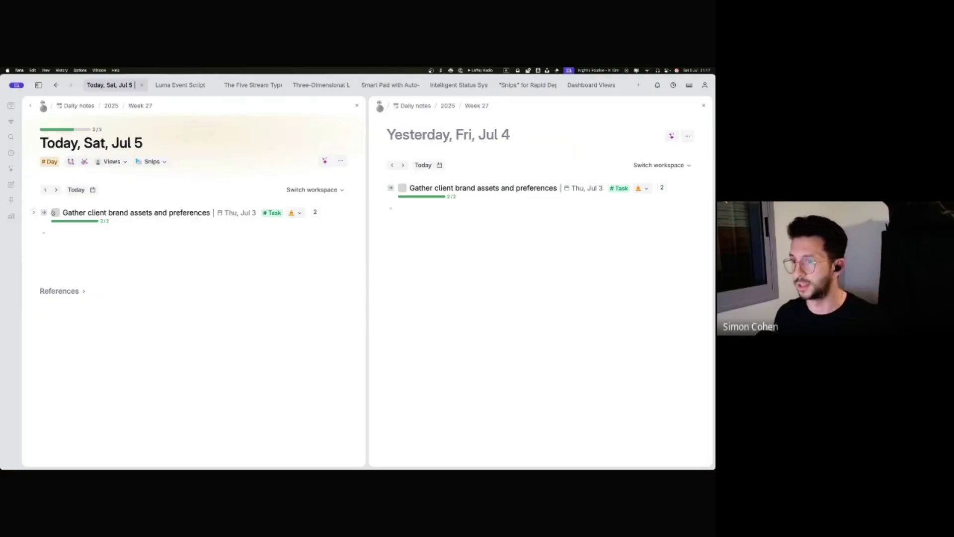
{"action": "left_click", "coordinate": [56, 212]}
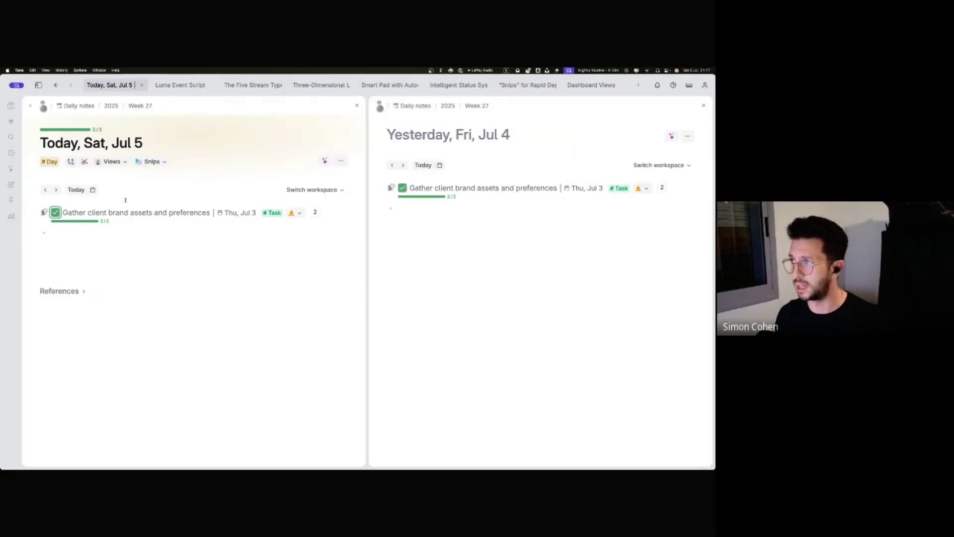
{"action": "left_click", "coordinate": [703, 106]}
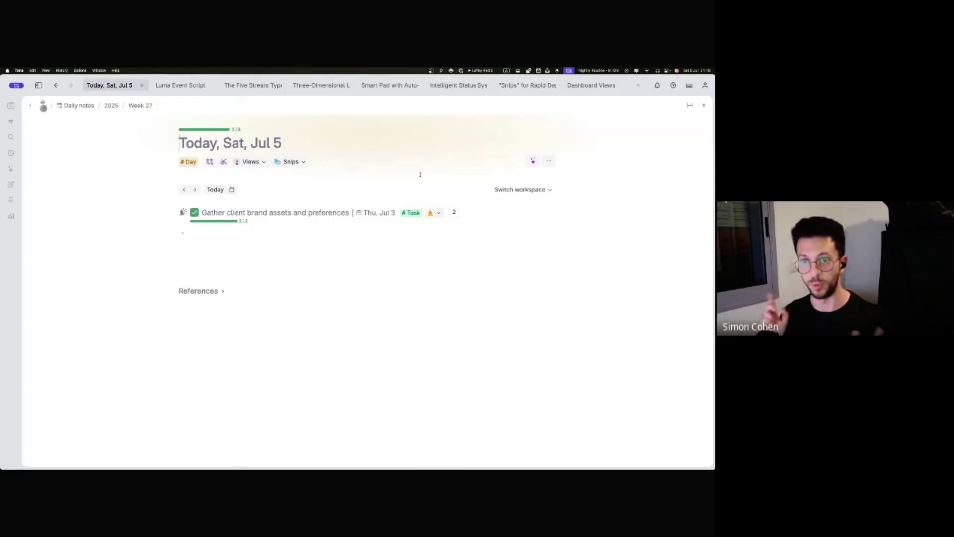
Step: Examine the Task supertag's content template and the extensions of the Stream | Actions tag it extends from
{"action": "mouse_move", "coordinate": [405, 213]}
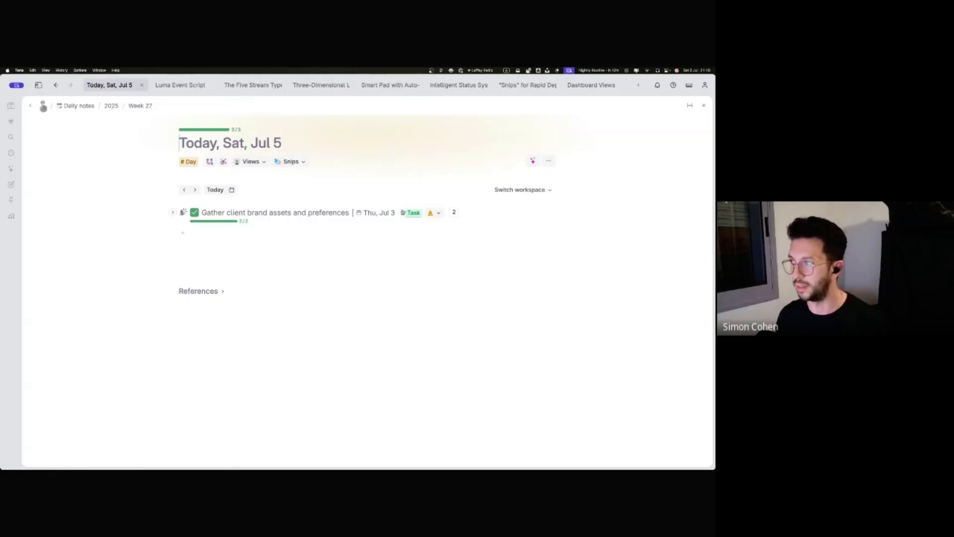
{"action": "left_click", "coordinate": [412, 214]}
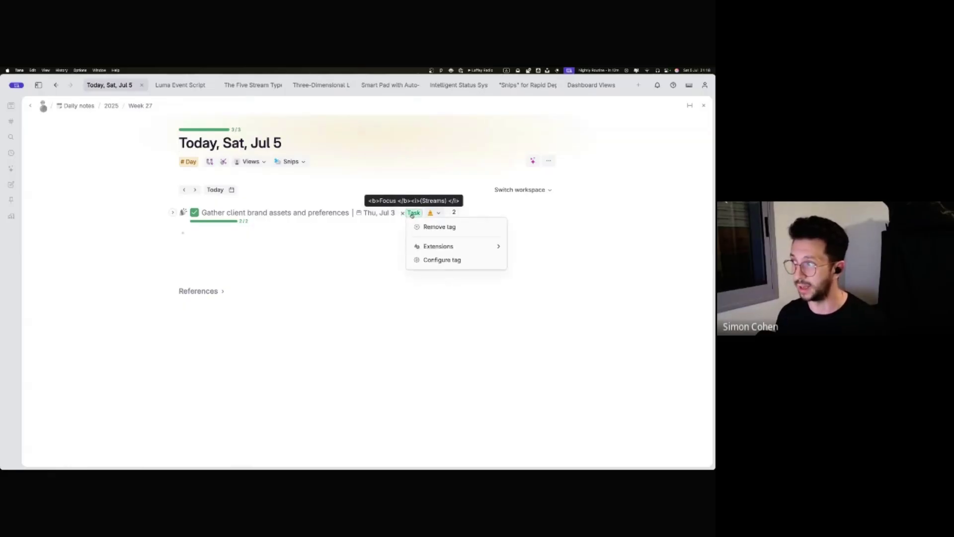
{"action": "left_click", "coordinate": [438, 259]}
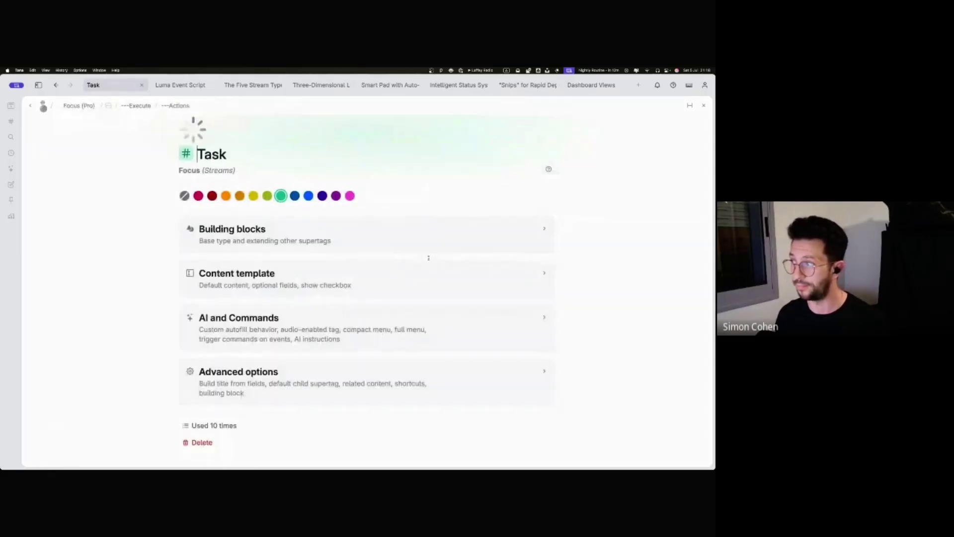
{"action": "left_click", "coordinate": [241, 282]}
{"action": "scroll", "coordinate": [252, 303], "scroll_direction": "down", "scroll_amount": 2}
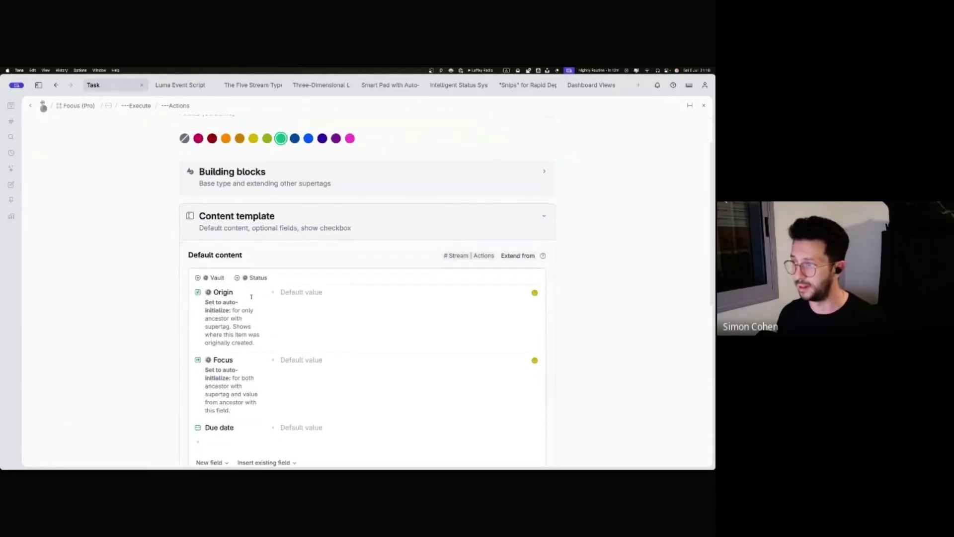
{"action": "scroll", "coordinate": [301, 256], "scroll_direction": "down", "scroll_amount": 1}
{"action": "mouse_move", "coordinate": [470, 224]}
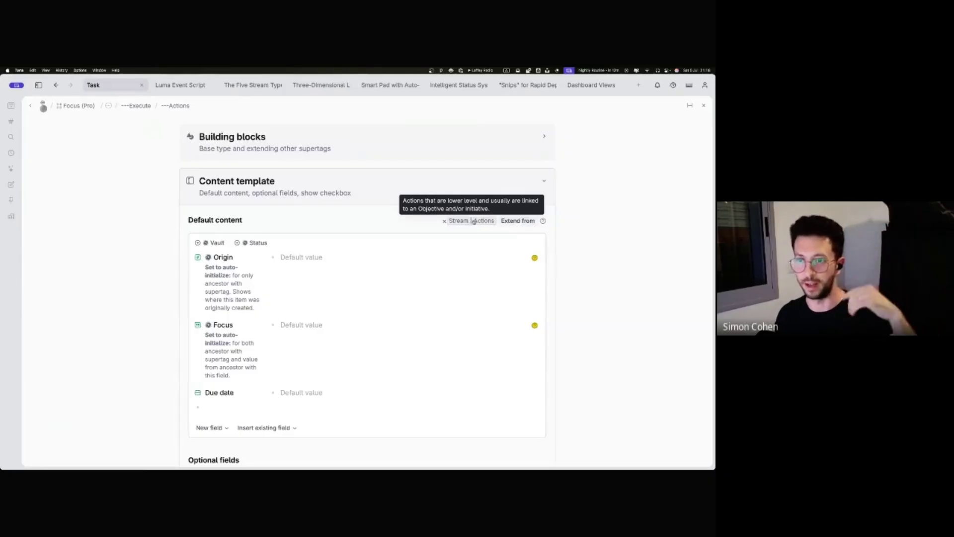
{"action": "left_click", "coordinate": [474, 222]}
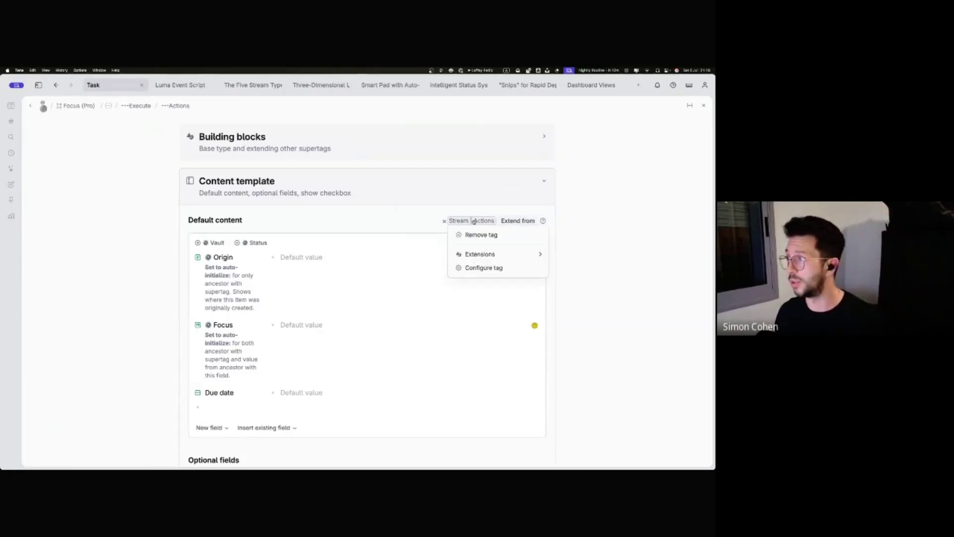
{"action": "mouse_move", "coordinate": [502, 258]}
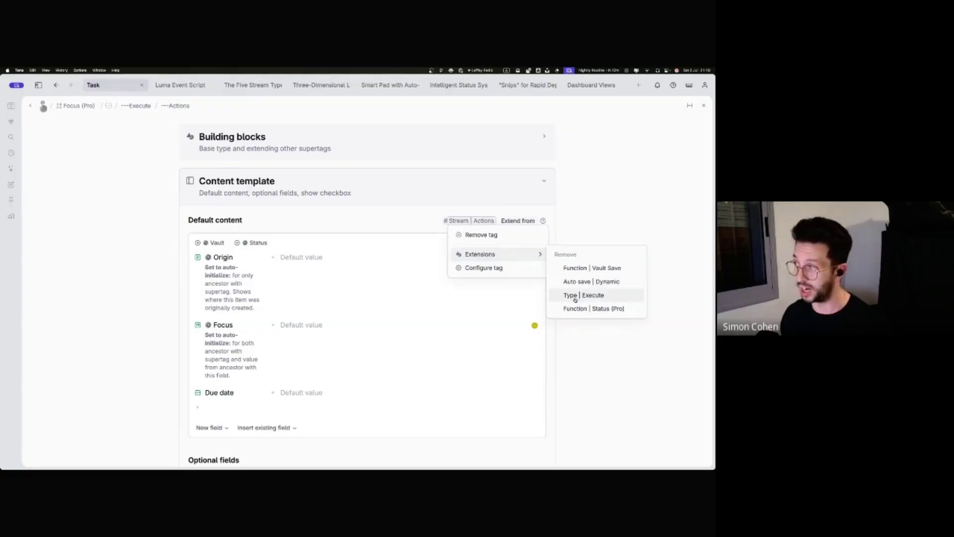
{"action": "scroll", "coordinate": [310, 215], "scroll_direction": "up", "scroll_amount": 4}
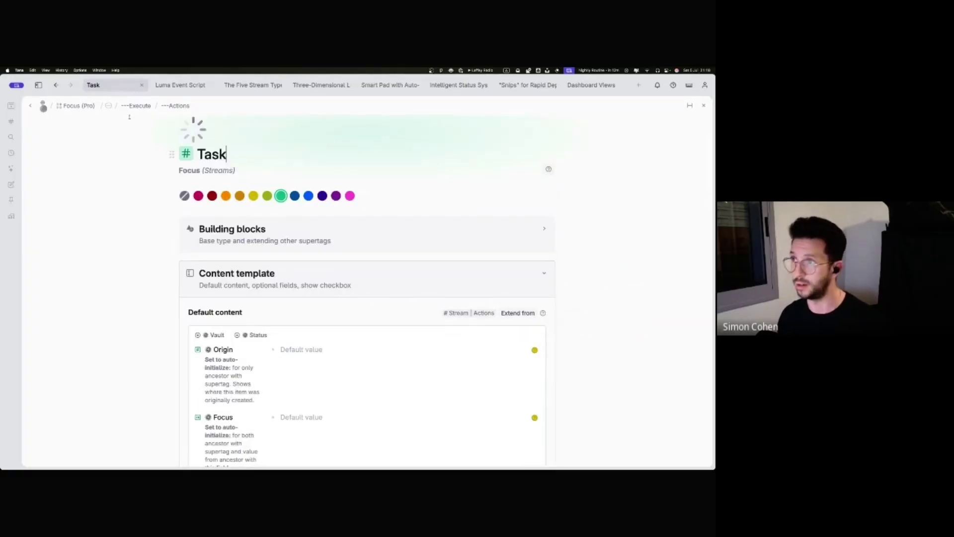
Step: Reopen the Task tag's configuration from today's note and inspect the extensions of Stream | Actions in its building blocks
{"action": "left_click", "coordinate": [56, 85]}
{"action": "right_click", "coordinate": [415, 217]}
{"action": "mouse_move", "coordinate": [426, 246]}
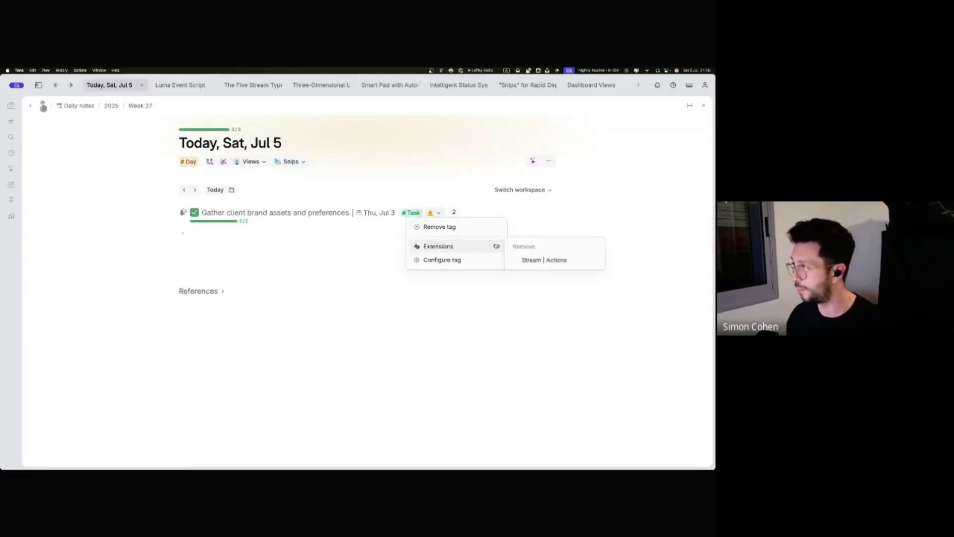
{"action": "left_click", "coordinate": [464, 260]}
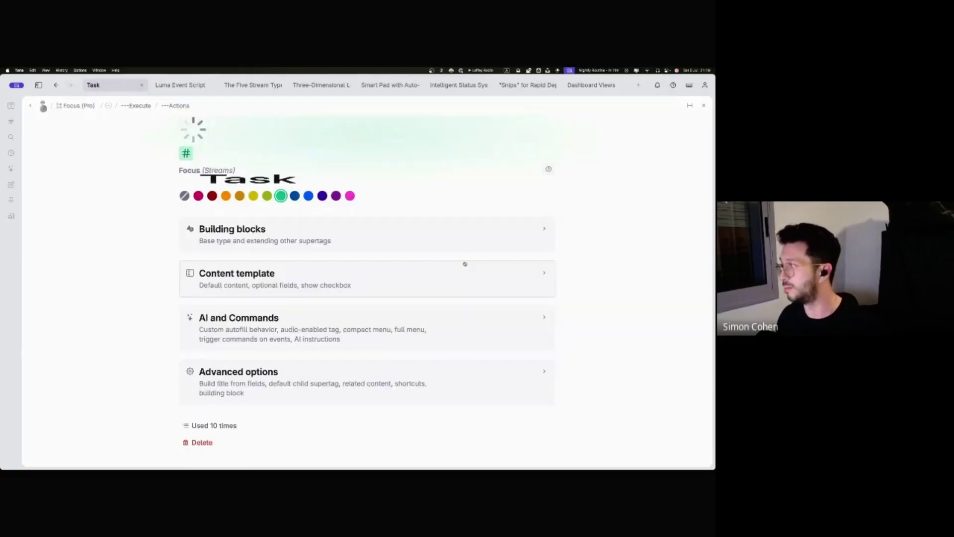
{"action": "left_click", "coordinate": [308, 249]}
{"action": "scroll", "coordinate": [249, 289], "scroll_direction": "down", "scroll_amount": 2}
{"action": "right_click", "coordinate": [222, 310]}
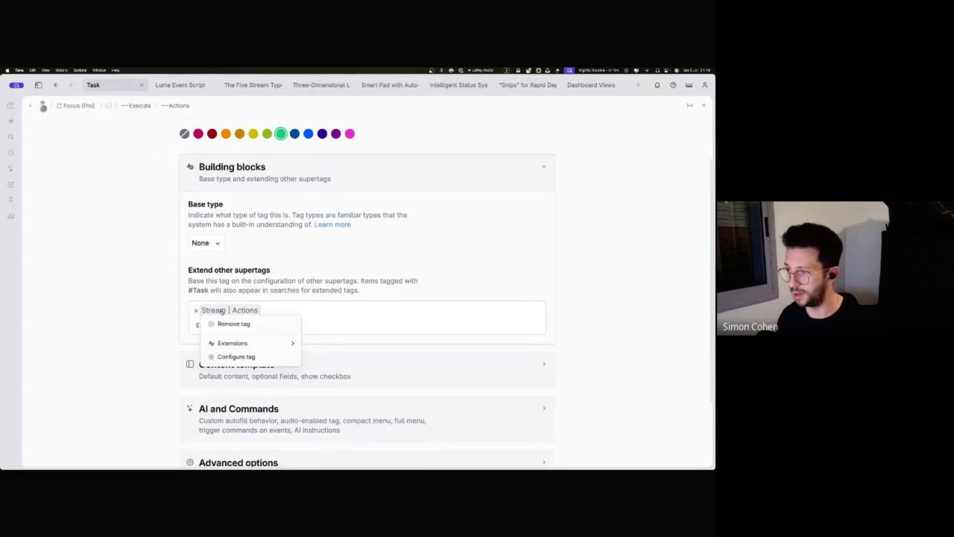
{"action": "mouse_move", "coordinate": [228, 344]}
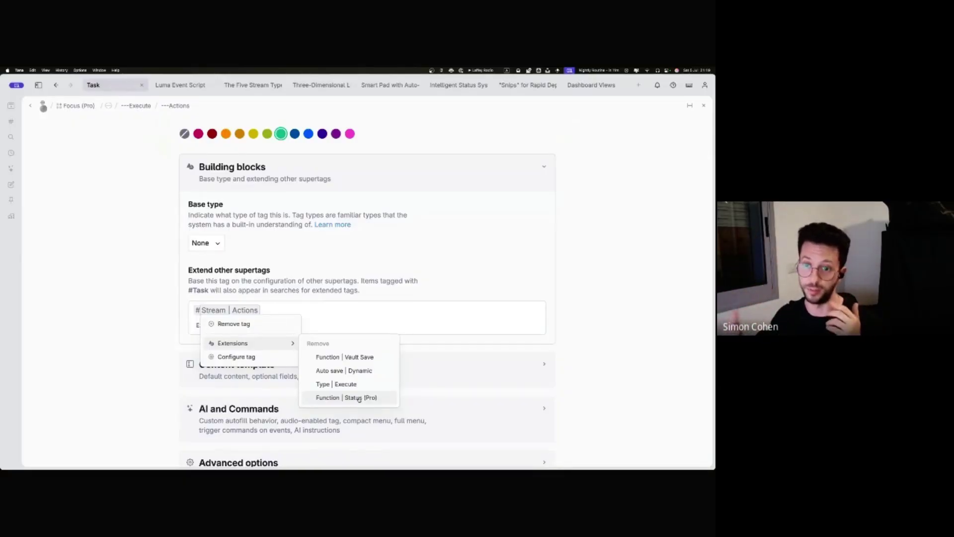
{"action": "key", "text": "Escape"}
{"action": "scroll", "coordinate": [104, 137], "scroll_direction": "up", "scroll_amount": 2}
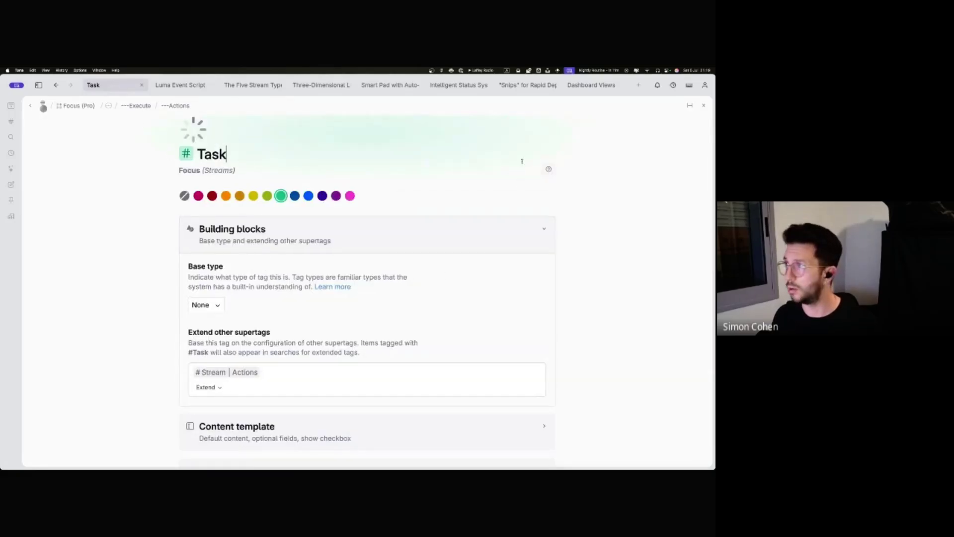
Step: Find the stream types diagram in The Five Stream Types page and view it enlarged
{"action": "left_click", "coordinate": [378, 86]}
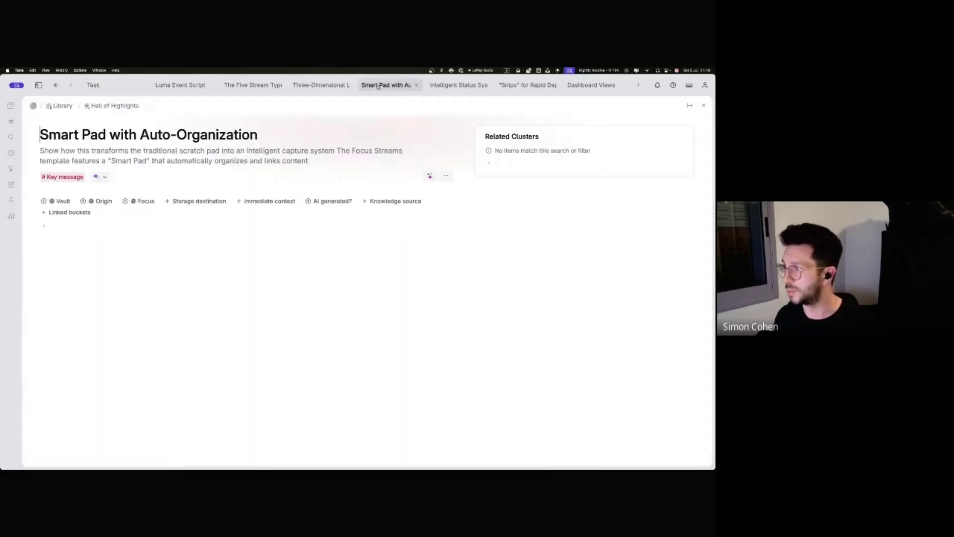
{"action": "left_click", "coordinate": [253, 87]}
{"action": "left_click", "coordinate": [318, 85]}
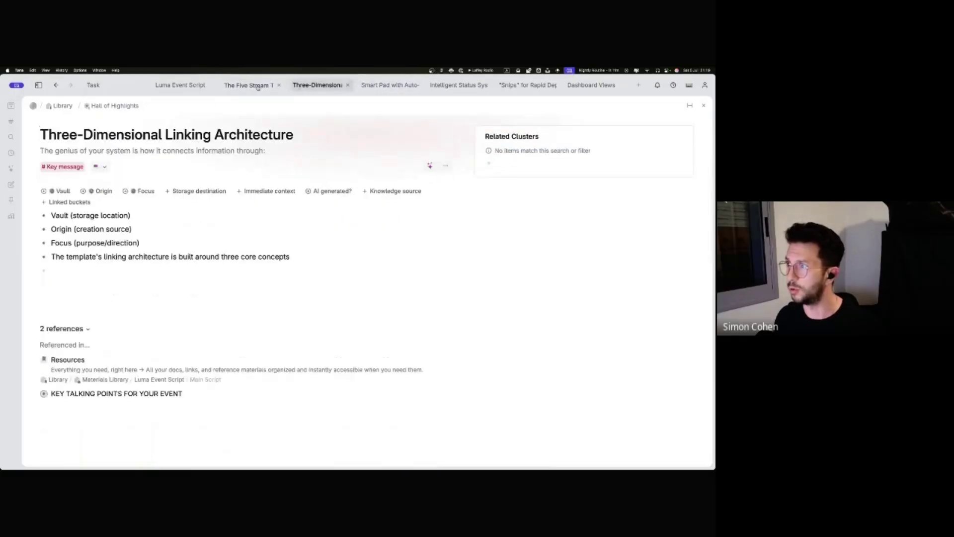
{"action": "left_click", "coordinate": [257, 87]}
{"action": "scroll", "coordinate": [233, 215], "scroll_direction": "down", "scroll_amount": 5}
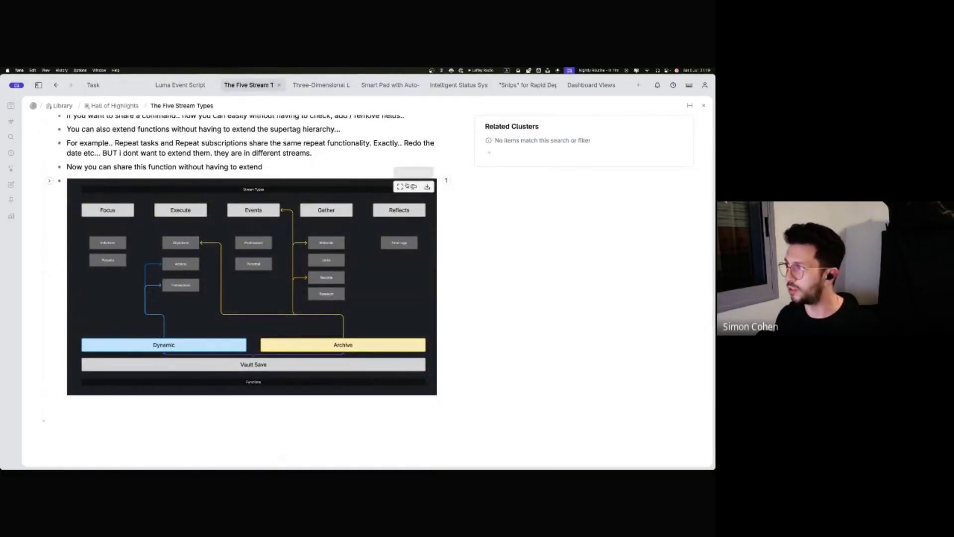
{"action": "left_click", "coordinate": [400, 187]}
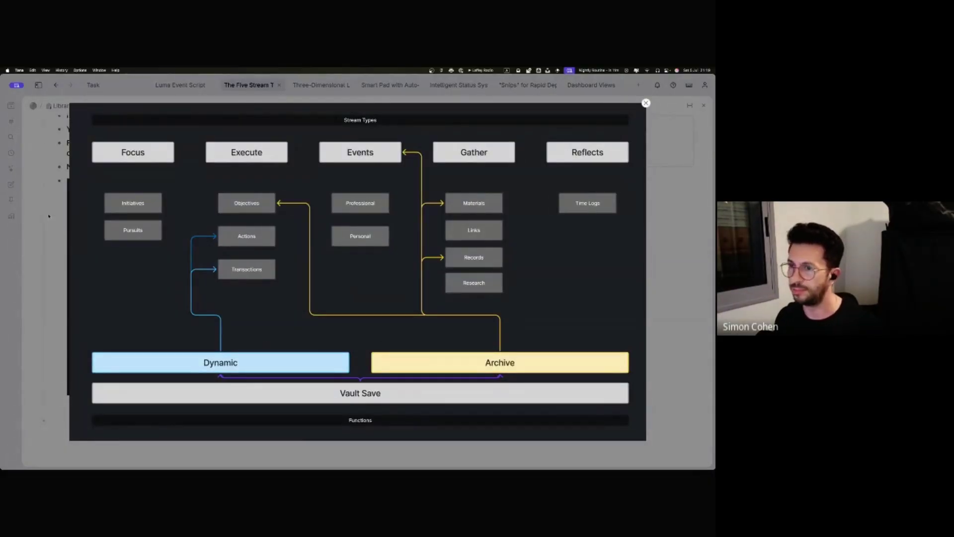
{"action": "left_click", "coordinate": [268, 102]}
Step: Examine the Focus View diagram under Dashboard Views in the Luma Event Script at full size, then collapse the item
{"action": "left_click", "coordinate": [179, 85]}
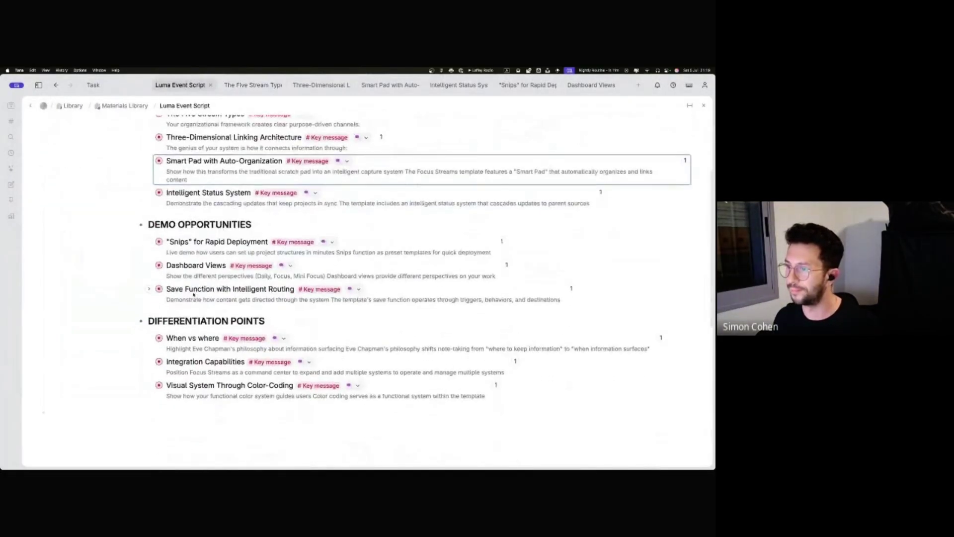
{"action": "left_click", "coordinate": [149, 265]}
{"action": "scroll", "coordinate": [659, 226], "scroll_direction": "down", "scroll_amount": 4}
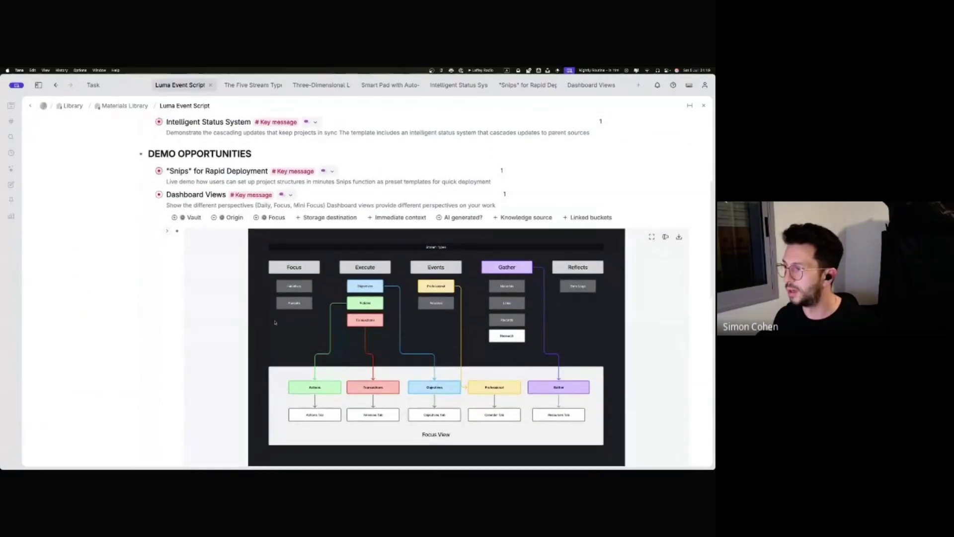
{"action": "left_click", "coordinate": [651, 208]}
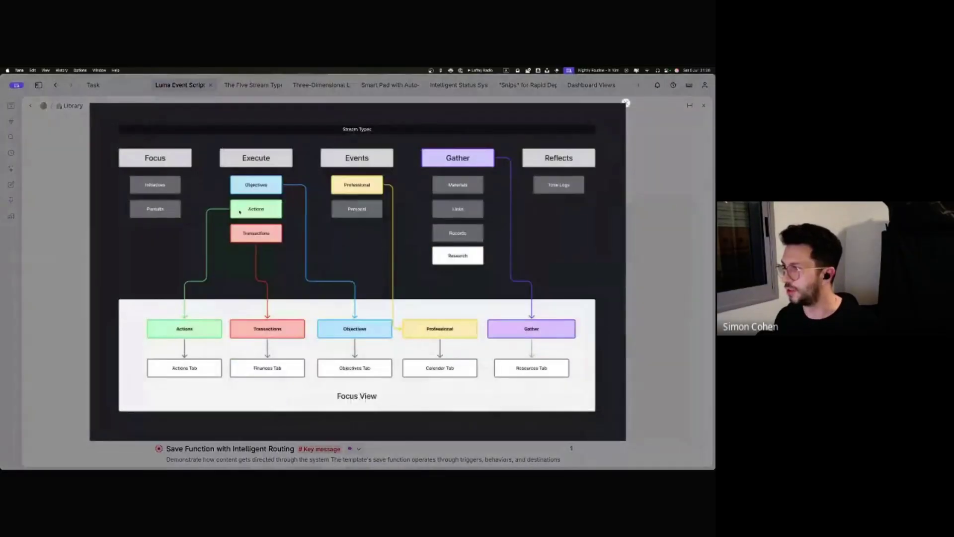
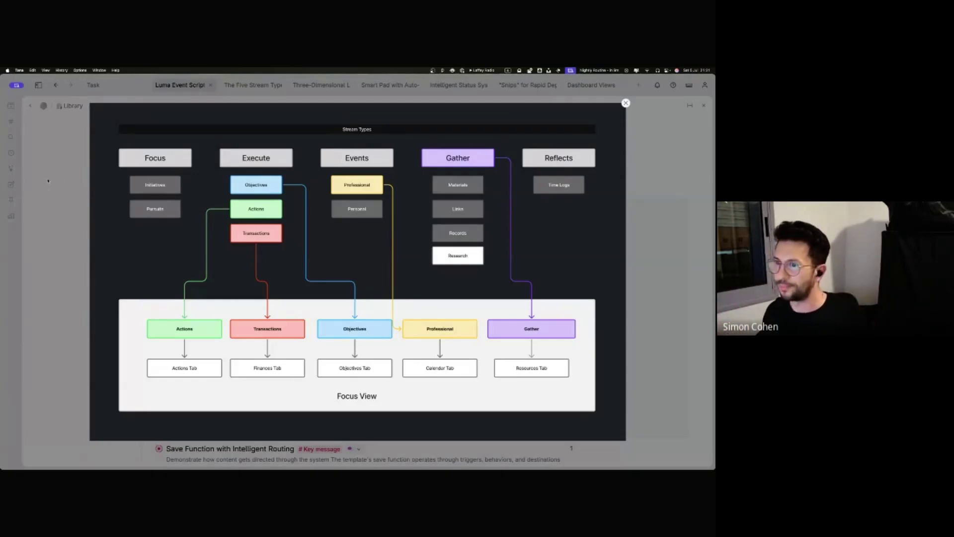
{"action": "left_click", "coordinate": [626, 104]}
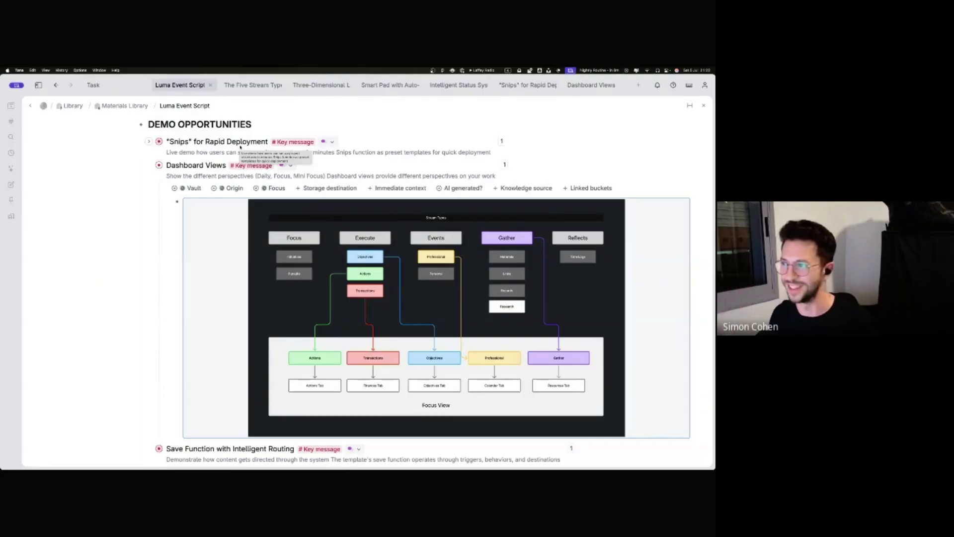
{"action": "left_click", "coordinate": [149, 165]}
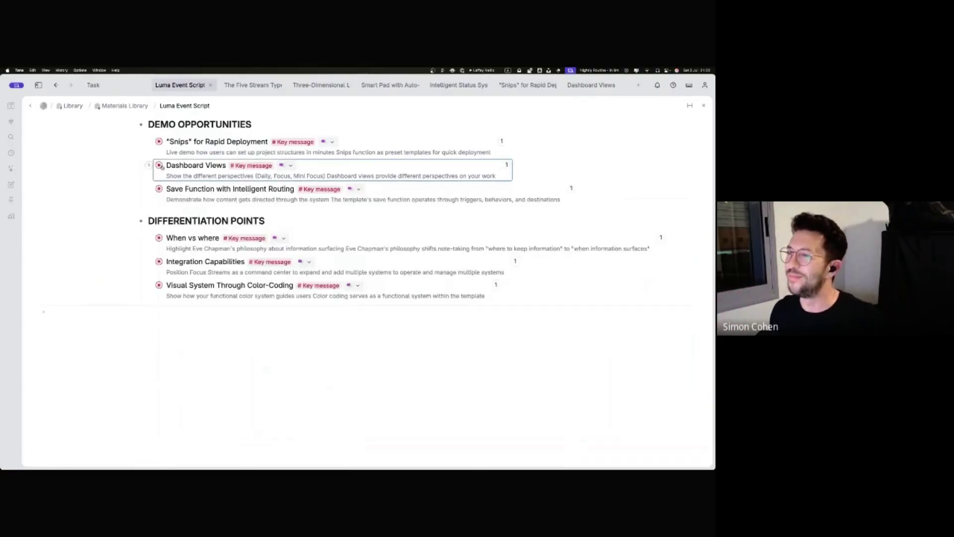
{"action": "scroll", "coordinate": [234, 171], "scroll_direction": "up", "scroll_amount": 5}
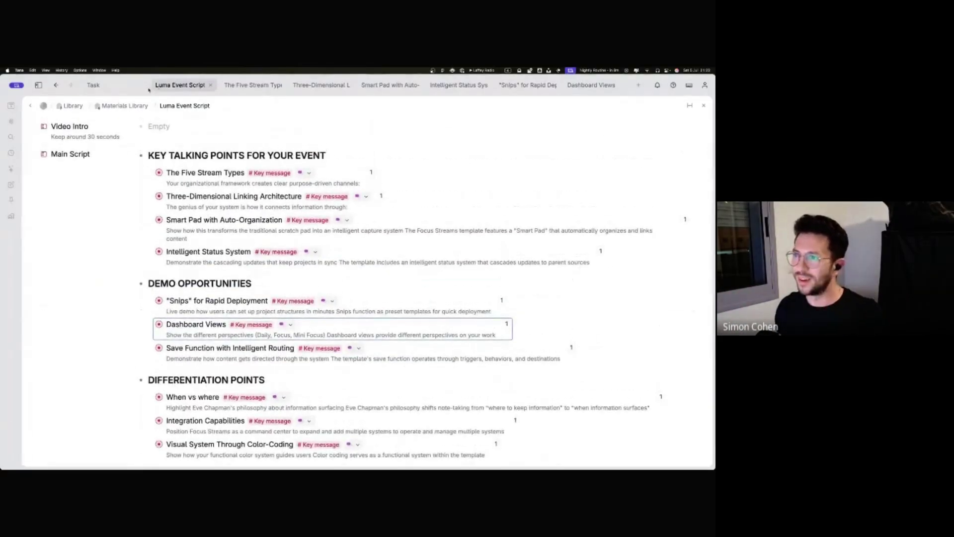
Step: Return to today's daily note through the Focus (Pro) workspace and switch it to Daily View
{"action": "key", "text": "ctrl+shift+Tab"}
{"action": "left_click", "coordinate": [263, 262]}
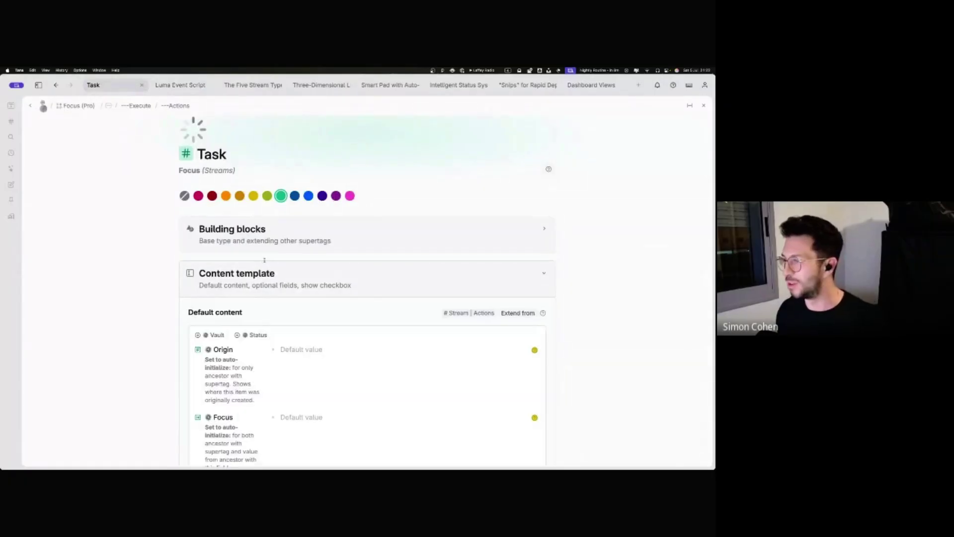
{"action": "left_click", "coordinate": [267, 250]}
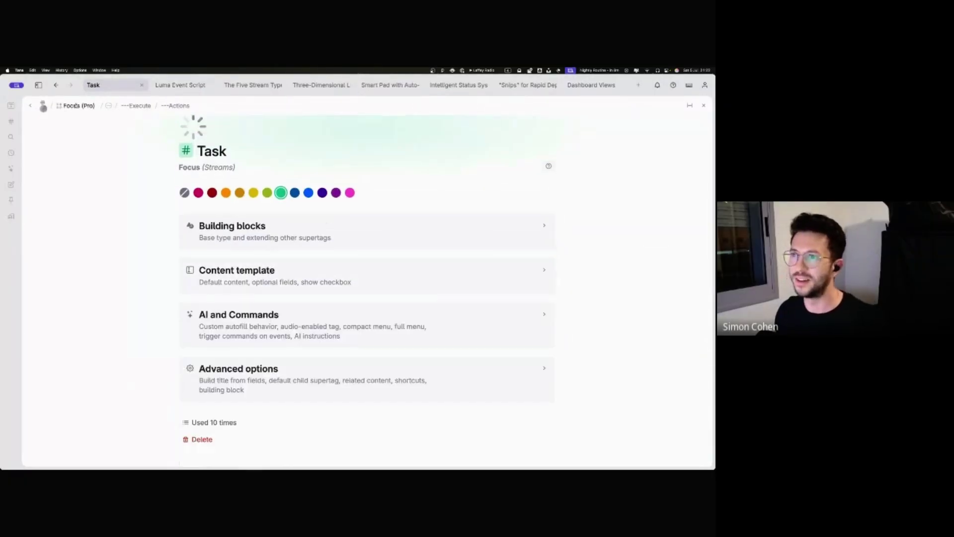
{"action": "left_click", "coordinate": [45, 107]}
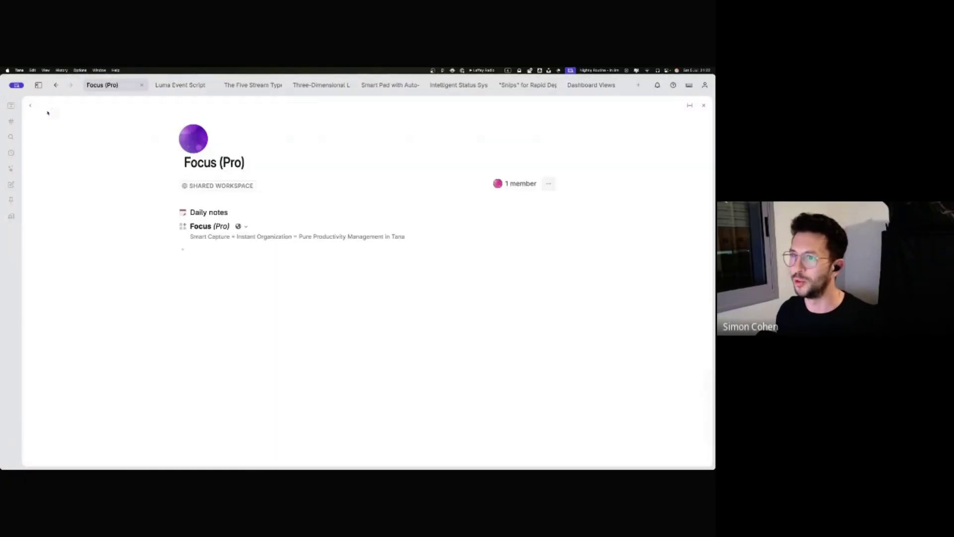
{"action": "left_click", "coordinate": [181, 213]}
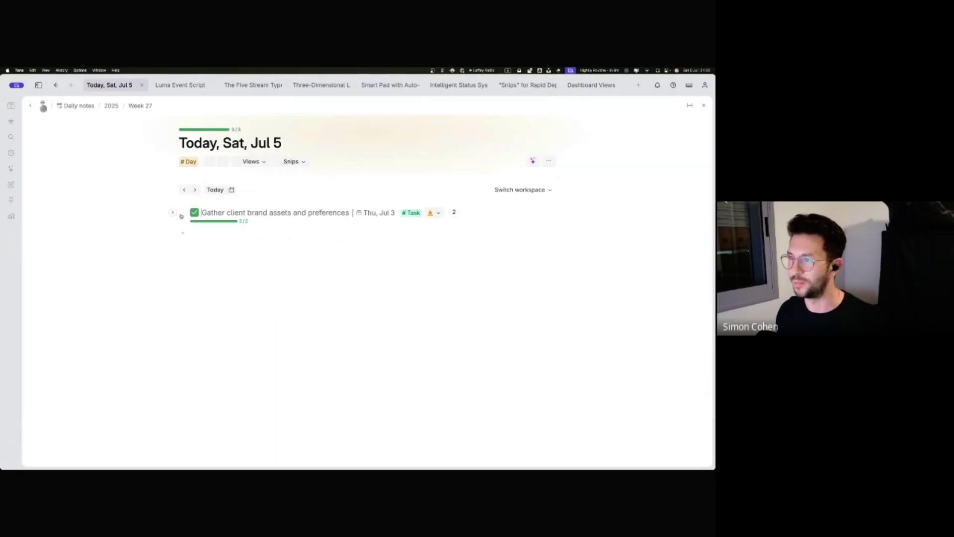
{"action": "left_click", "coordinate": [260, 162]}
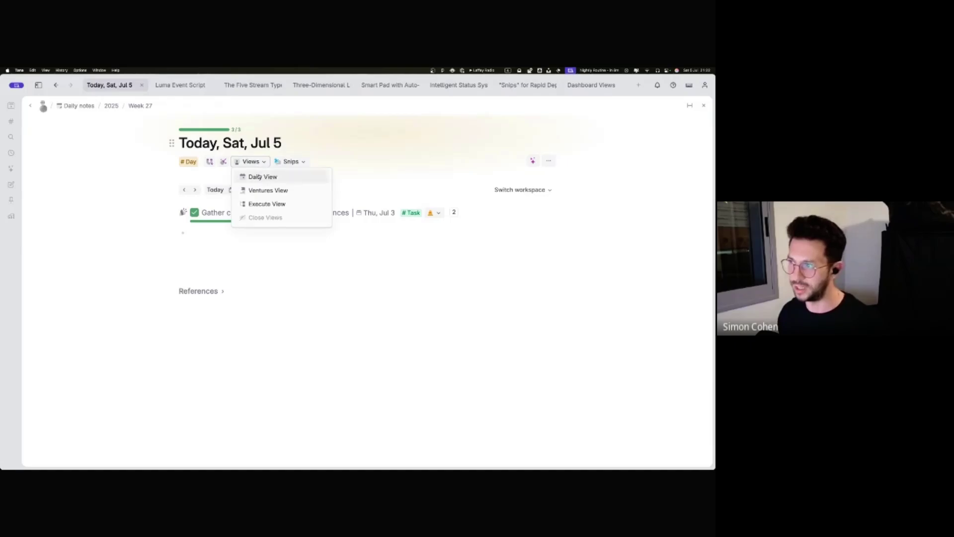
{"action": "left_click", "coordinate": [246, 178]}
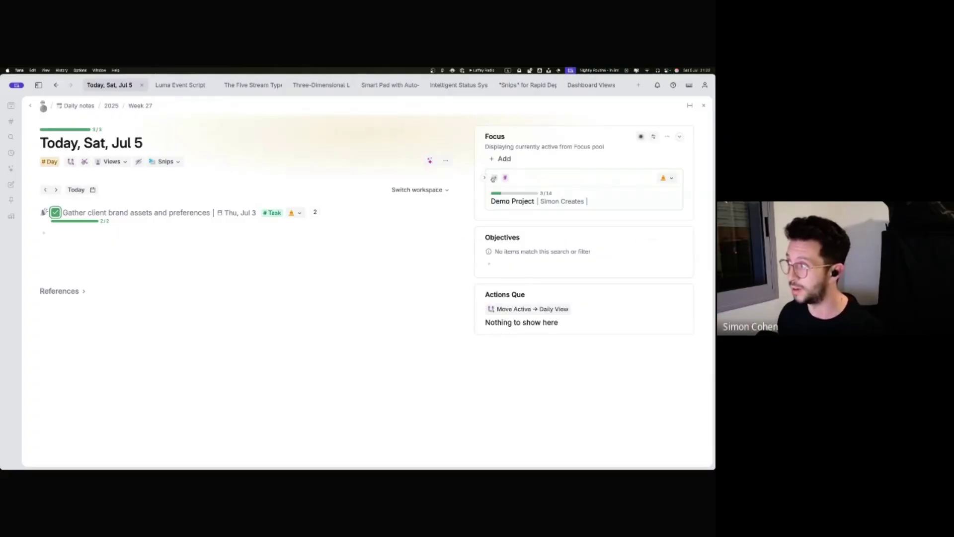
Step: Open Demo Project beside today's note and review its July 2025 calendar
{"action": "right_click", "coordinate": [494, 179]}
{"action": "left_click", "coordinate": [510, 206]}
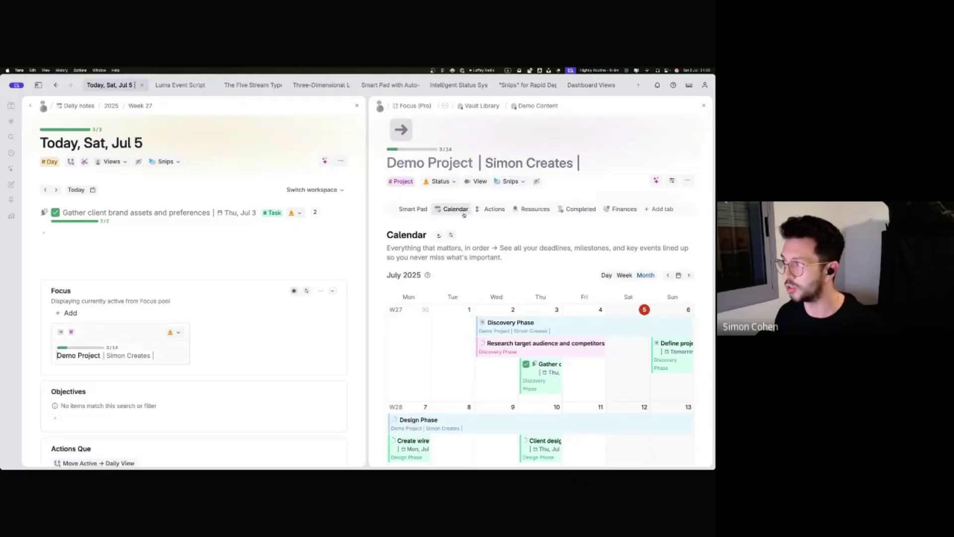
{"action": "scroll", "coordinate": [494, 231], "scroll_direction": "down", "scroll_amount": 5}
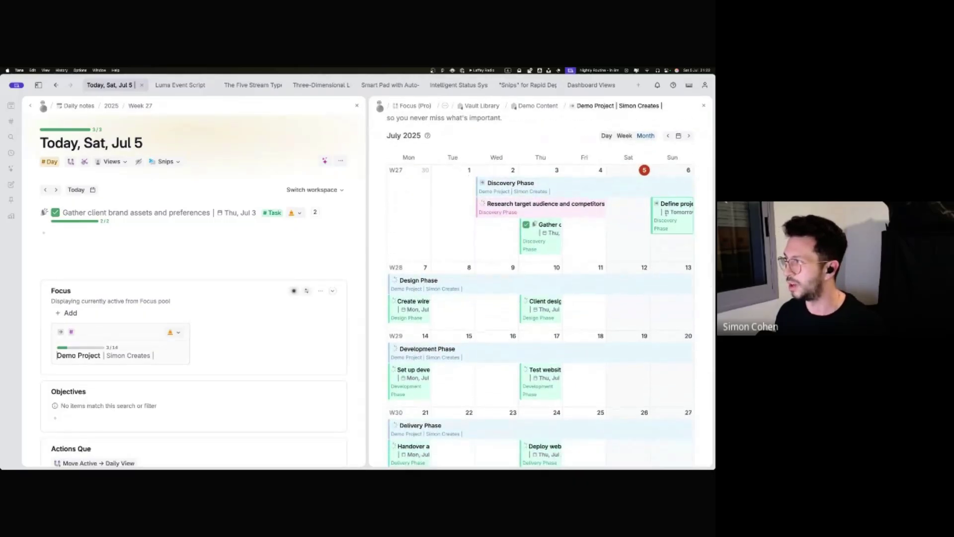
{"action": "scroll", "coordinate": [546, 223], "scroll_direction": "up", "scroll_amount": 2}
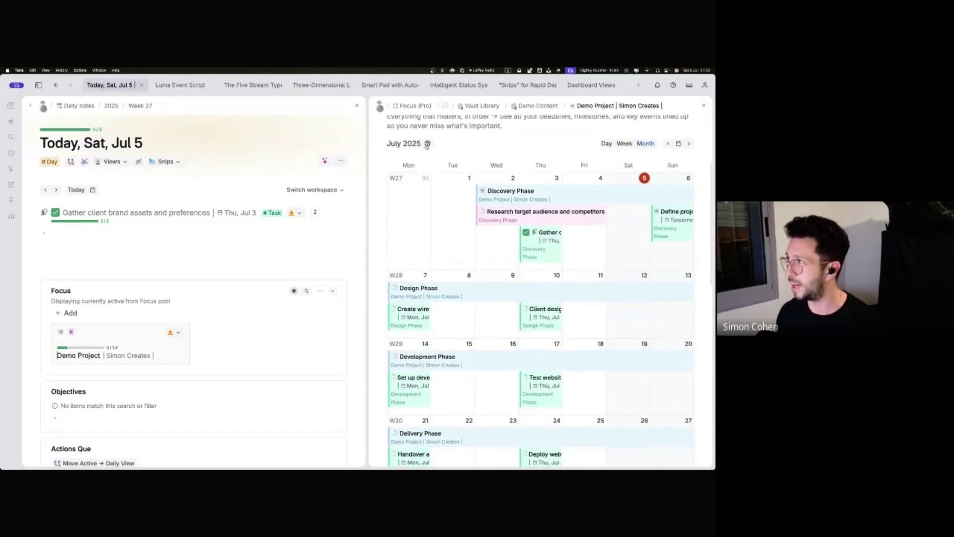
{"action": "scroll", "coordinate": [495, 242], "scroll_direction": "down", "scroll_amount": 4}
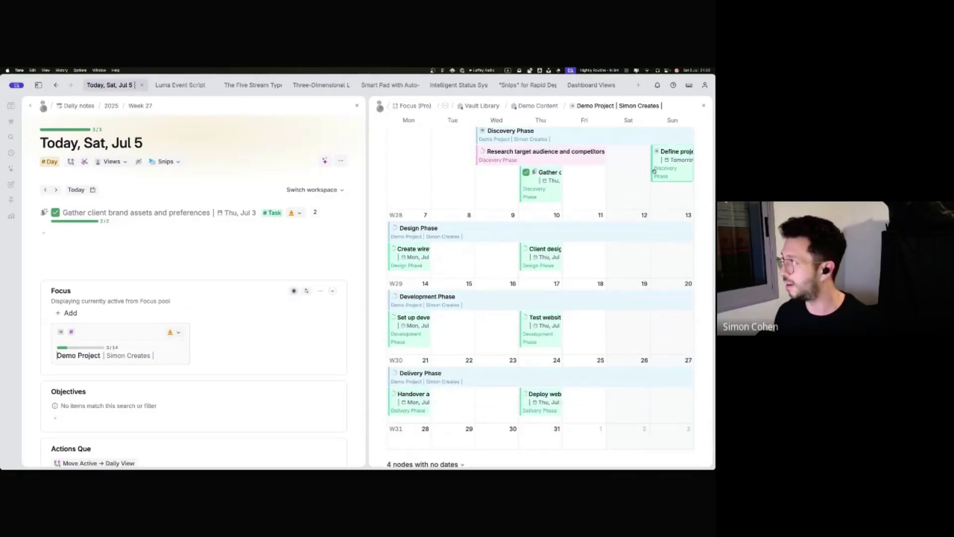
{"action": "scroll", "coordinate": [487, 144], "scroll_direction": "up", "scroll_amount": 5}
Step: Set Define project scope and requirements and Create wireframes for key pages to Active among Demo Project's actions
{"action": "left_click", "coordinate": [494, 128]}
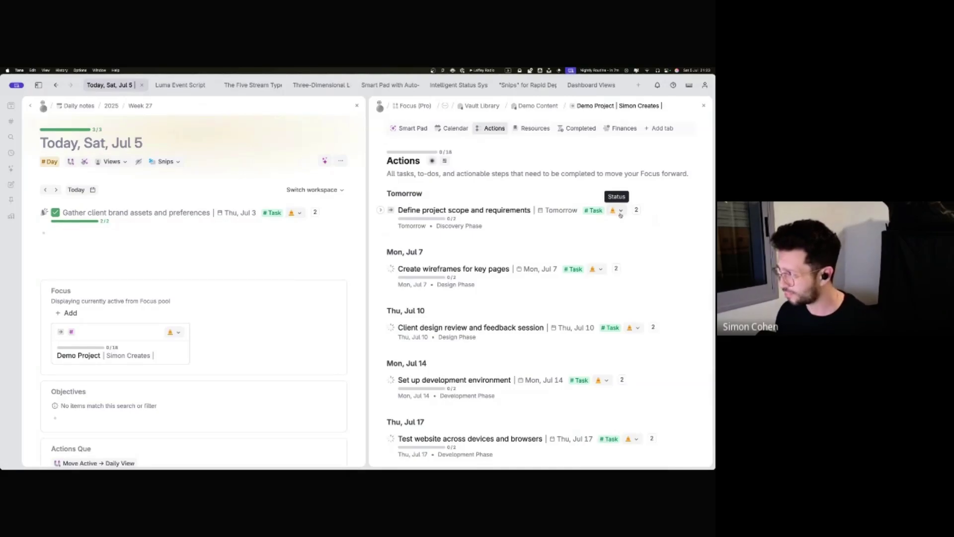
{"action": "left_click", "coordinate": [620, 211]}
{"action": "left_click", "coordinate": [641, 224]}
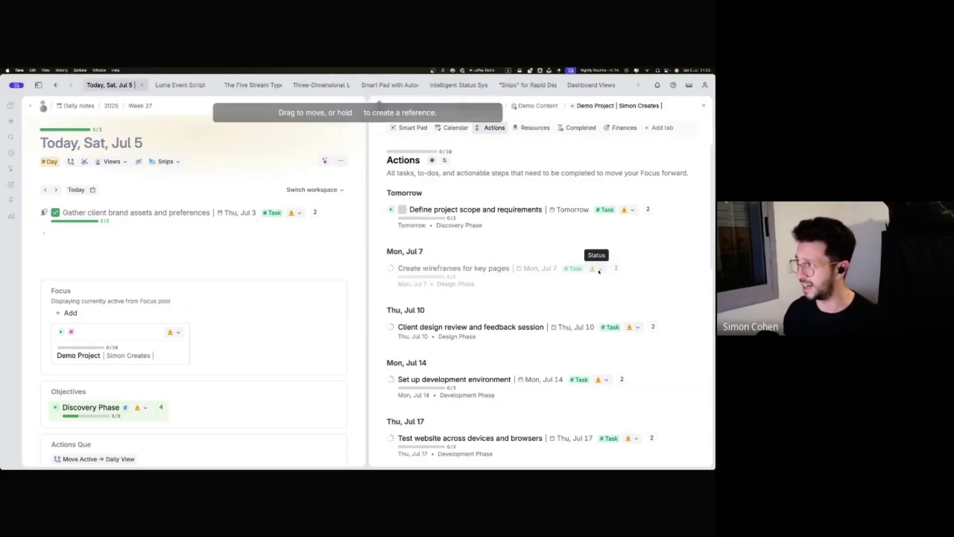
{"action": "left_click", "coordinate": [600, 269]}
{"action": "left_click", "coordinate": [641, 284]}
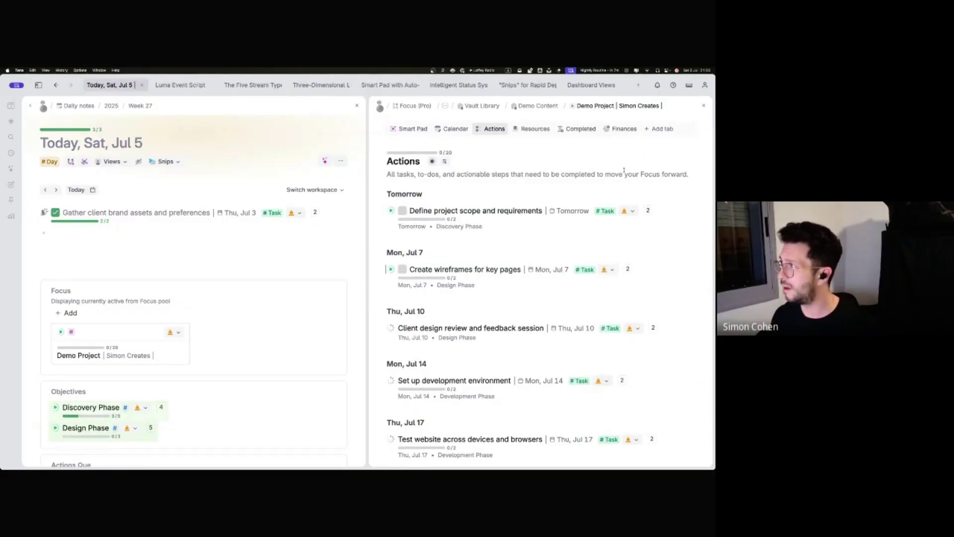
Step: Widen today's note beside Demo Project and move the active tasks into it
{"action": "scroll", "coordinate": [624, 171], "scroll_direction": "up", "scroll_amount": 2}
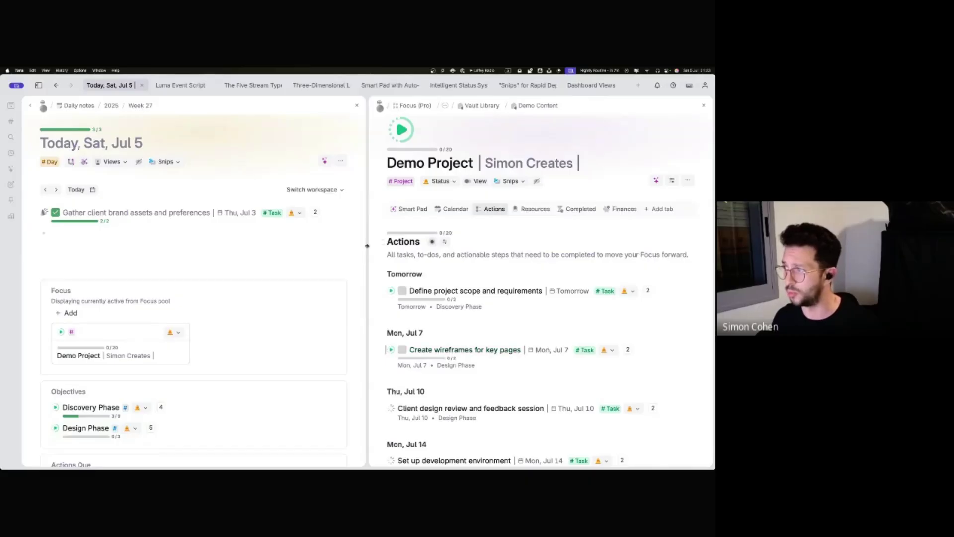
{"action": "left_click_drag", "start_coordinate": [368, 246], "coordinate": [510, 251]}
{"action": "left_click", "coordinate": [90, 244]}
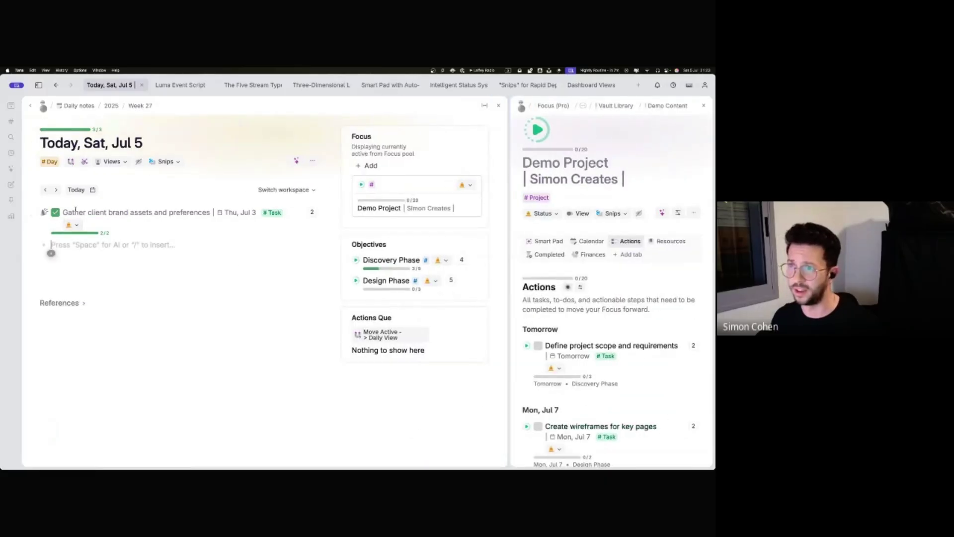
{"action": "left_click", "coordinate": [71, 162]}
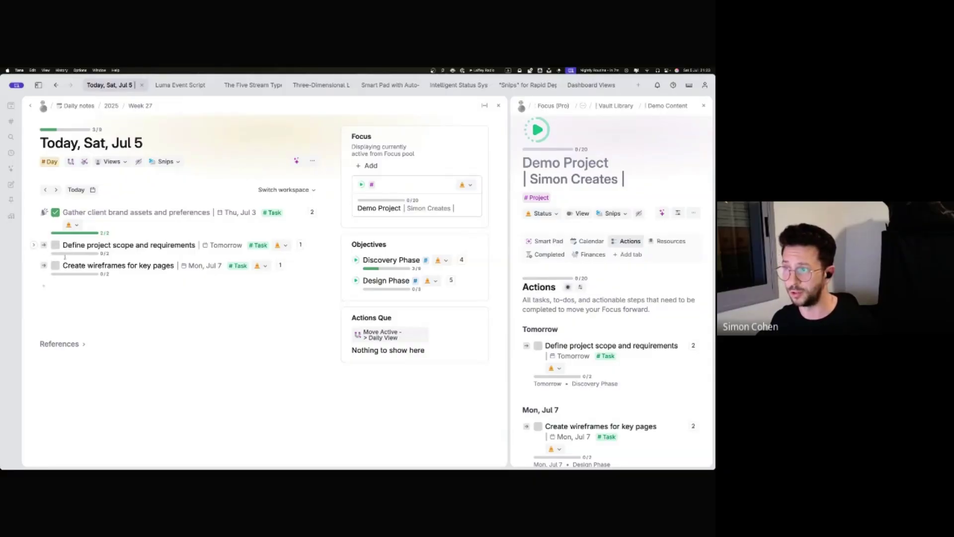
Step: Check off Create wireframes for key pages in today's note, including Design homepage mockup and Design internal page templates
{"action": "left_click", "coordinate": [34, 265]}
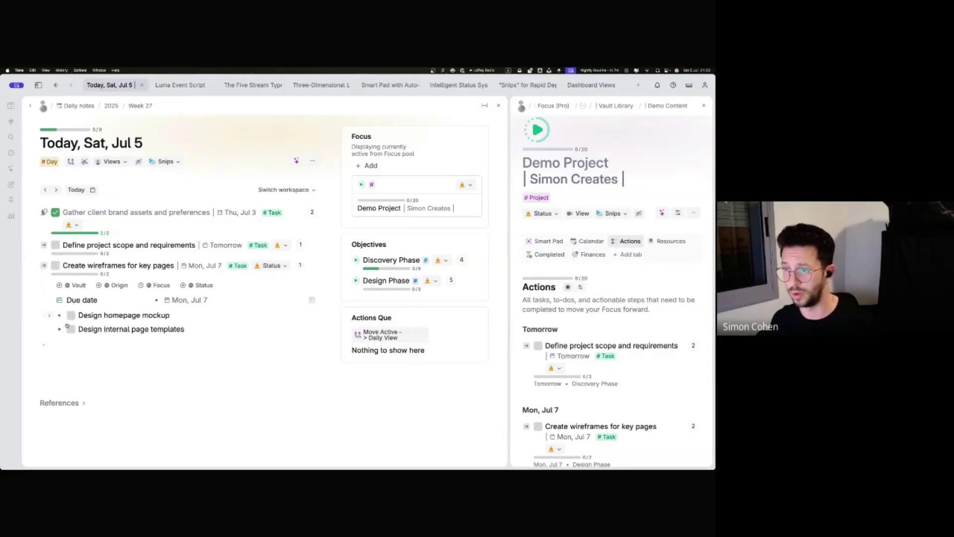
{"action": "left_click", "coordinate": [71, 328]}
{"action": "left_click", "coordinate": [71, 315]}
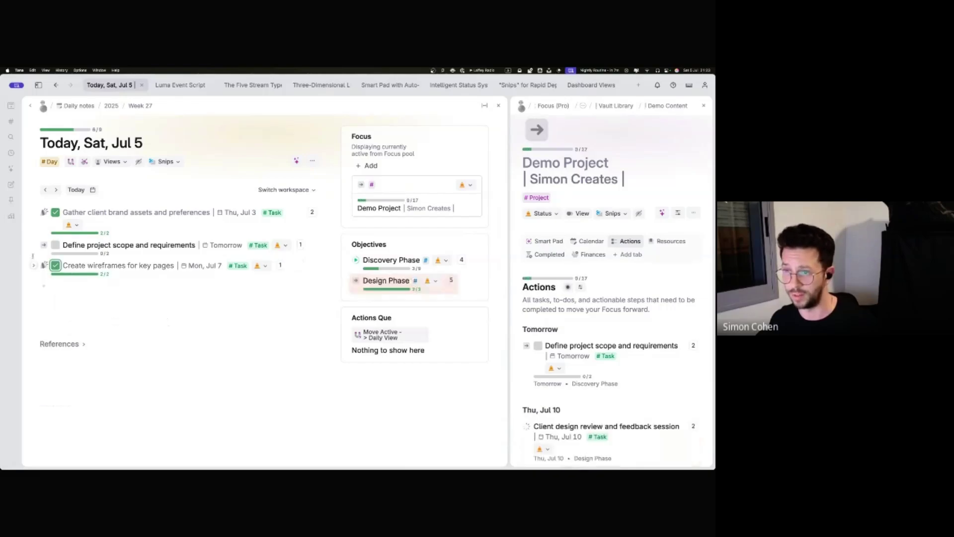
Step: Check off Define project scope and requirements in today's note, including Create site map and user flow and Client confirms scope
{"action": "left_click", "coordinate": [33, 244]}
{"action": "left_click", "coordinate": [71, 320]}
{"action": "left_click", "coordinate": [71, 306]}
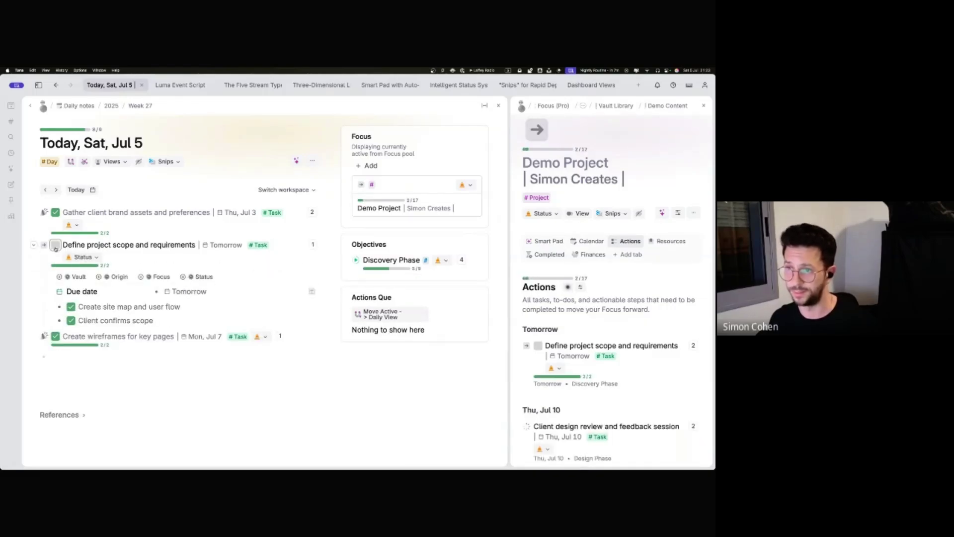
{"action": "left_click", "coordinate": [34, 244]}
{"action": "left_click", "coordinate": [109, 297]}
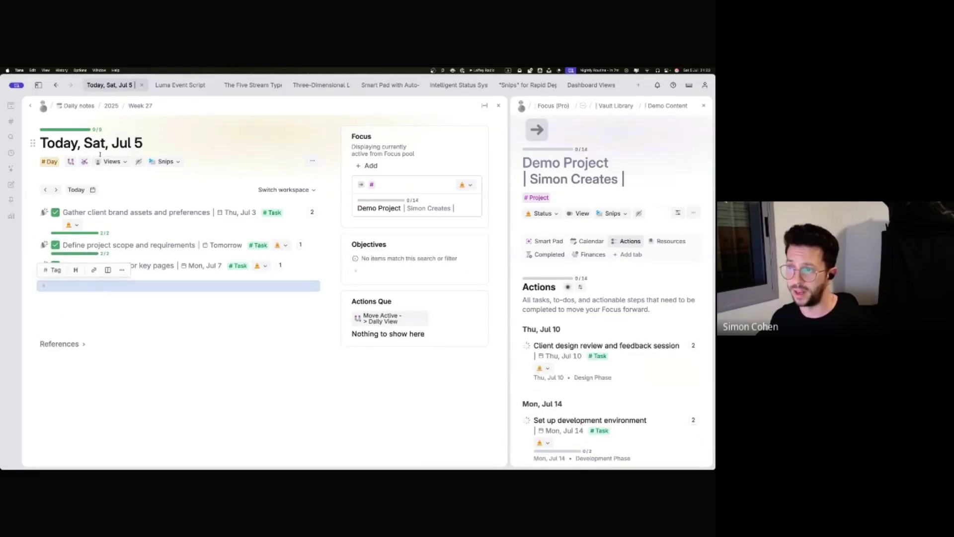
{"action": "left_click", "coordinate": [114, 287]}
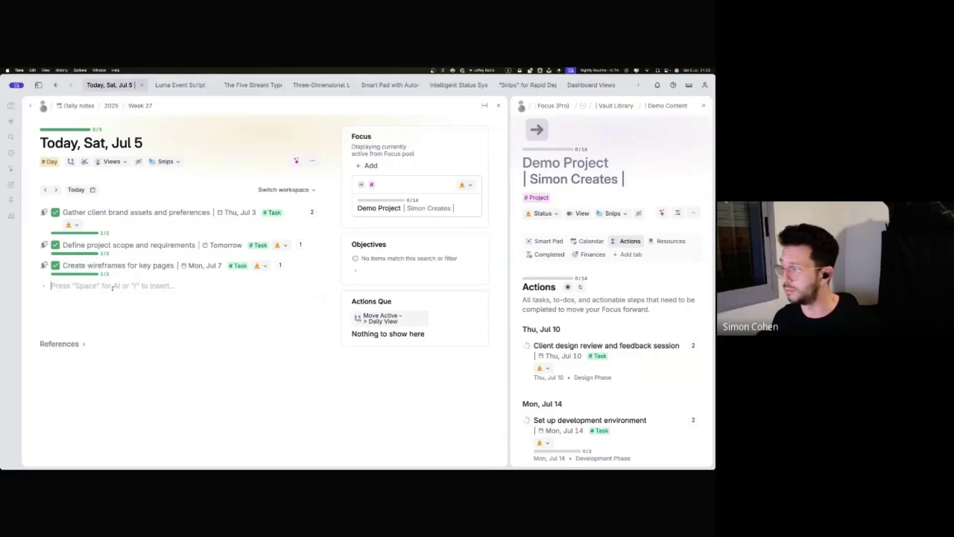
Step: Open this week's page from today's note and switch it to the Personal workspace
{"action": "left_click", "coordinate": [76, 189]}
{"action": "left_click", "coordinate": [87, 215]}
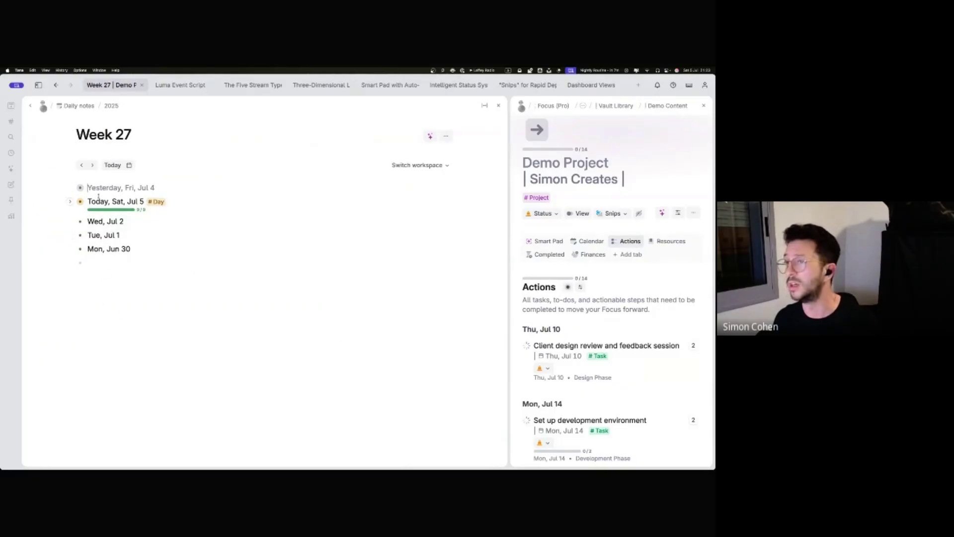
{"action": "left_click", "coordinate": [438, 167]}
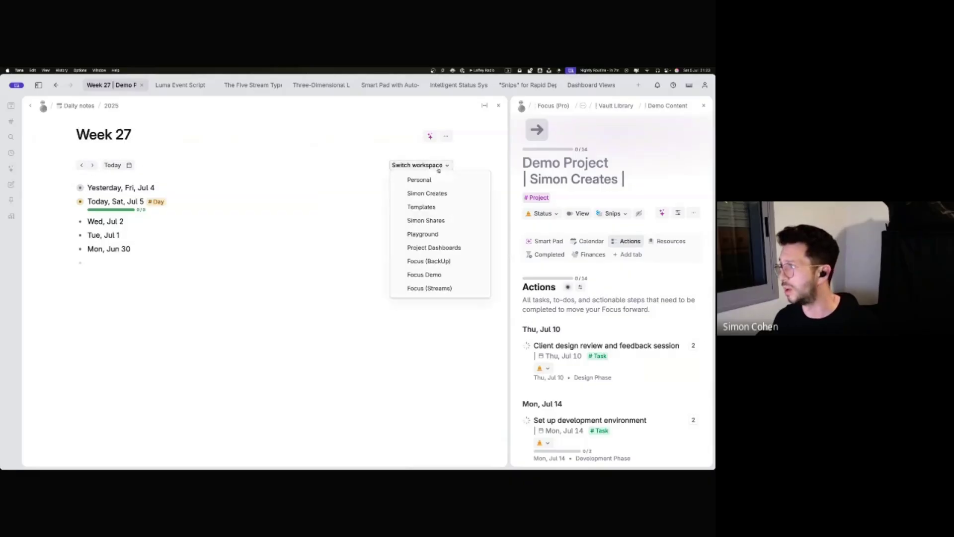
{"action": "left_click", "coordinate": [437, 182]}
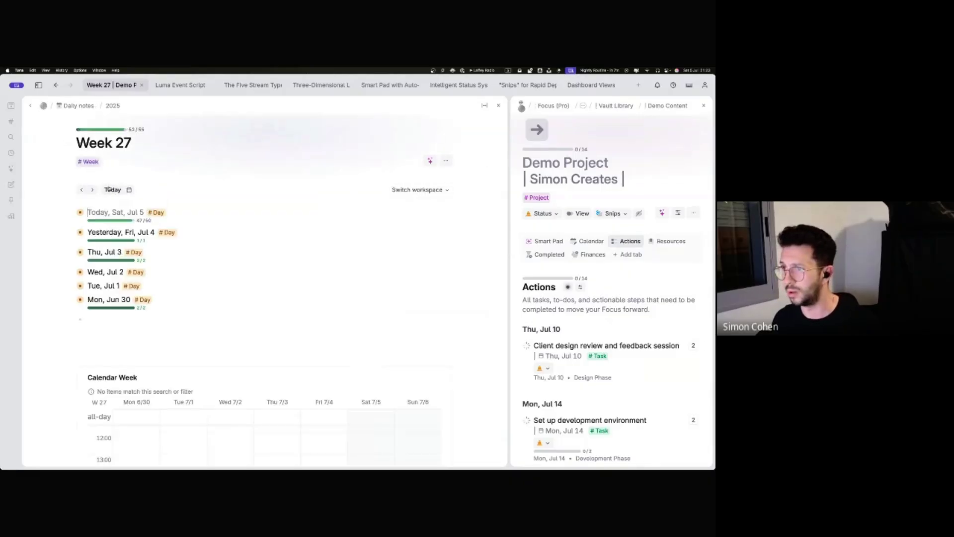
Step: Open this year's page in the Personal workspace and review the progress bars of its weeks
{"action": "left_click", "coordinate": [117, 190]}
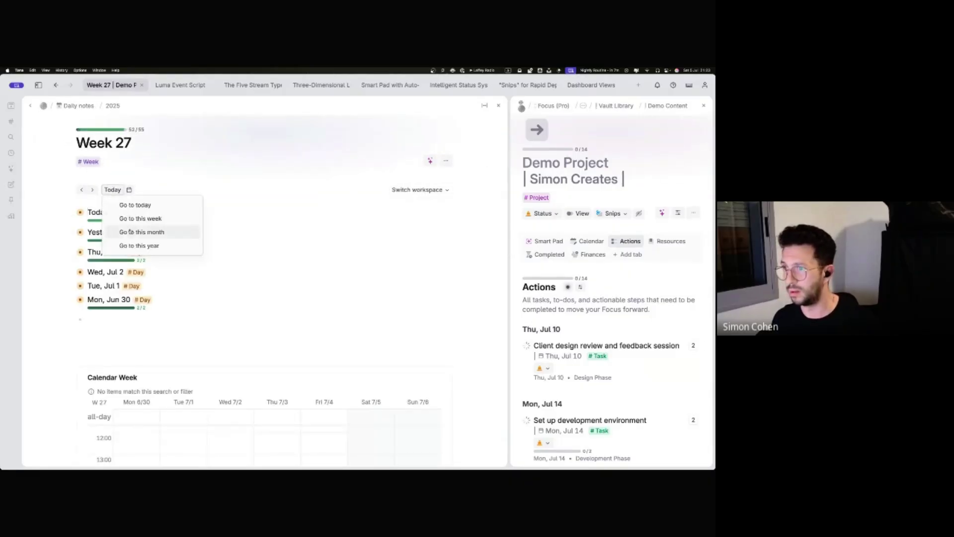
{"action": "left_click", "coordinate": [139, 246]}
{"action": "scroll", "coordinate": [201, 299], "scroll_direction": "down", "scroll_amount": 1}
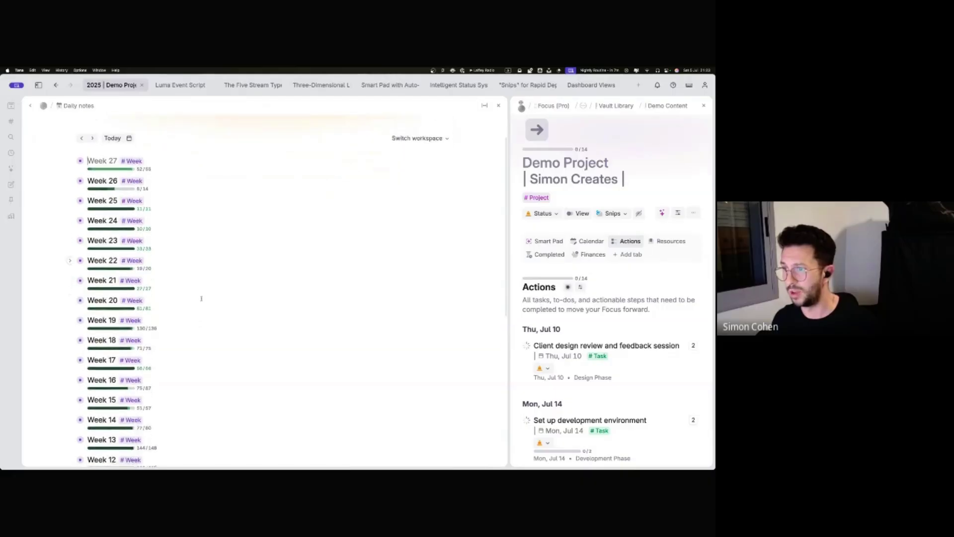
{"action": "scroll", "coordinate": [201, 298], "scroll_direction": "down", "scroll_amount": 5}
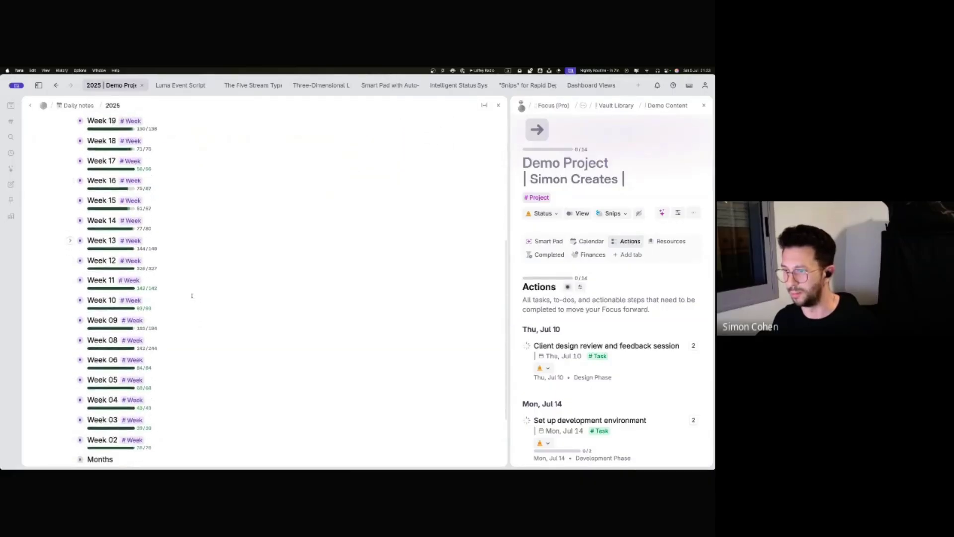
{"action": "scroll", "coordinate": [191, 296], "scroll_direction": "down", "scroll_amount": 2}
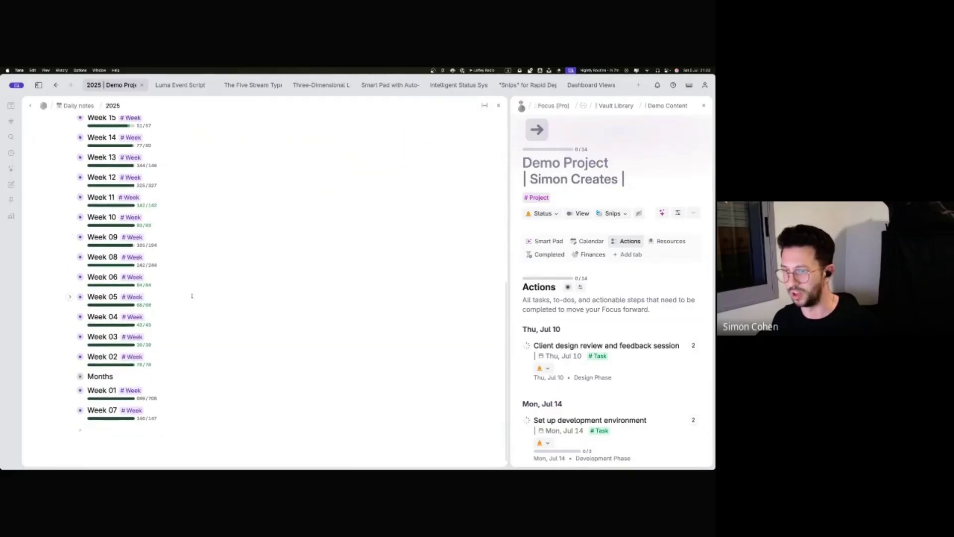
{"action": "scroll", "coordinate": [192, 296], "scroll_direction": "up", "scroll_amount": 8}
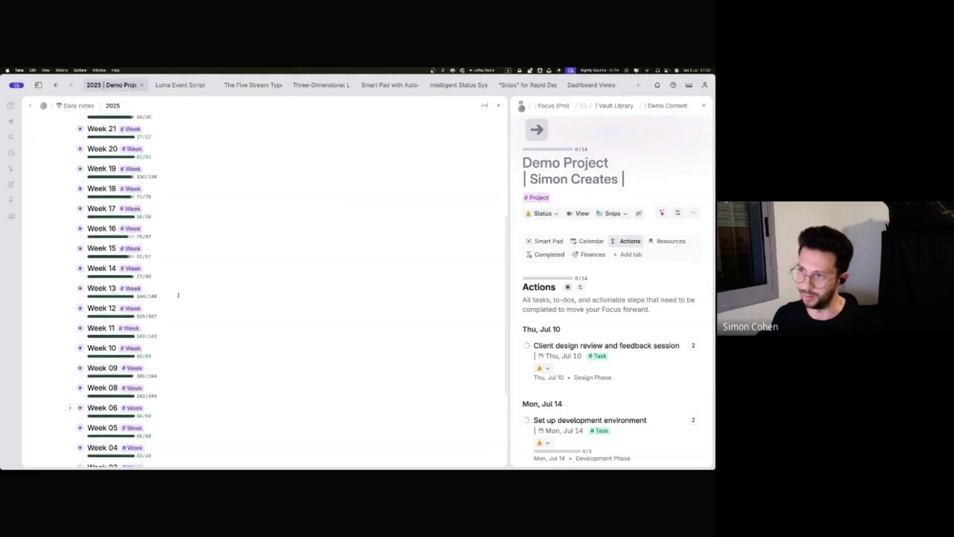
Step: View today's note in the Focus Demo workspace and return to it in Focus (Pro)
{"action": "left_click", "coordinate": [417, 181]}
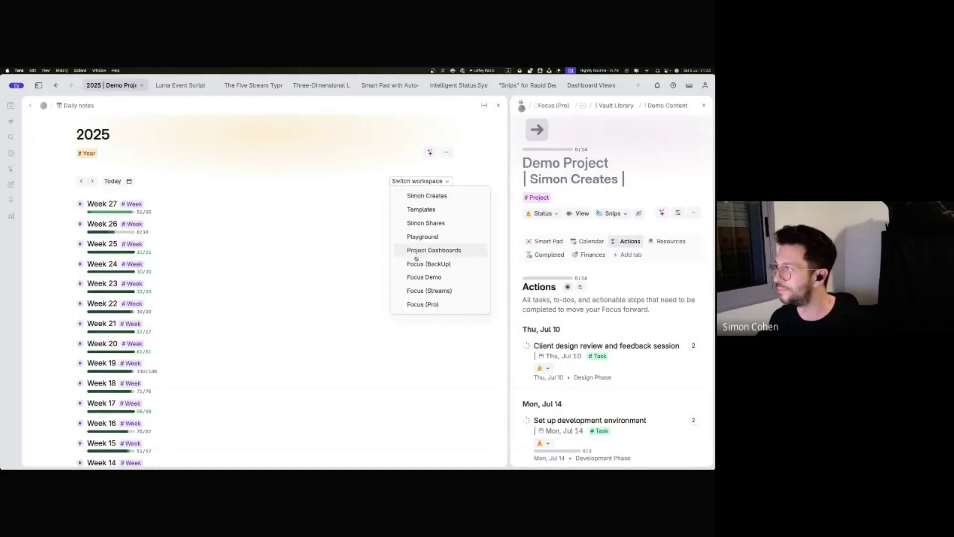
{"action": "left_click", "coordinate": [424, 283]}
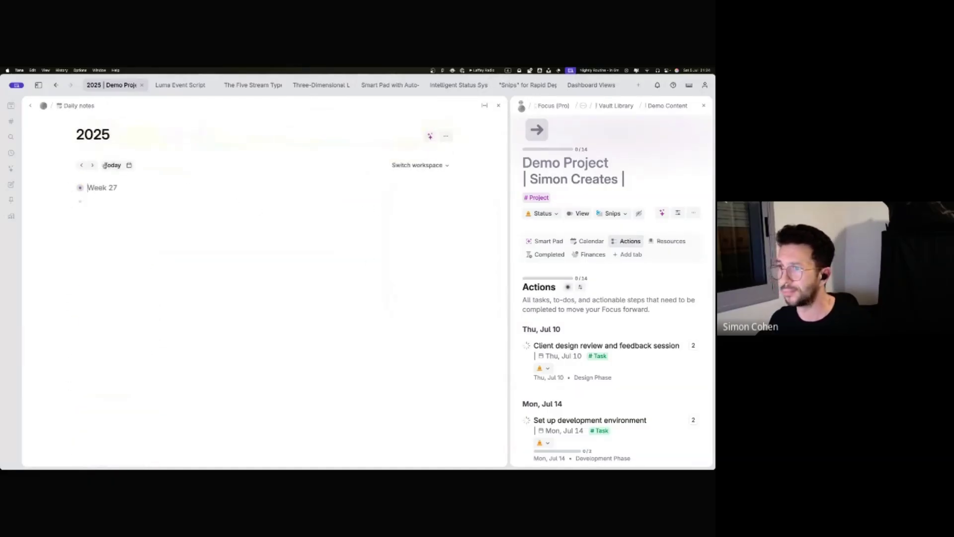
{"action": "left_click", "coordinate": [111, 166]}
{"action": "left_click", "coordinate": [100, 279]}
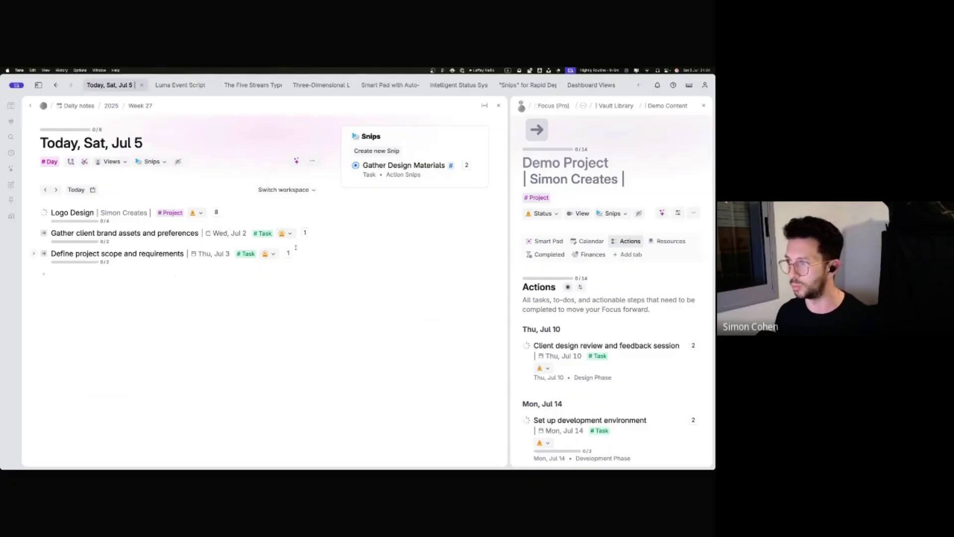
{"action": "left_click", "coordinate": [286, 189]}
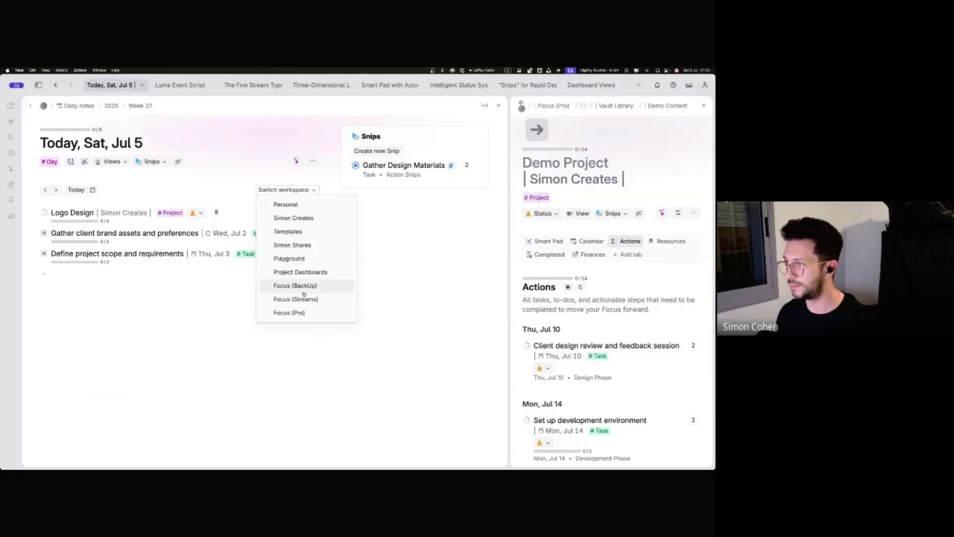
{"action": "key", "text": "Down"}
{"action": "key", "text": "Return"}
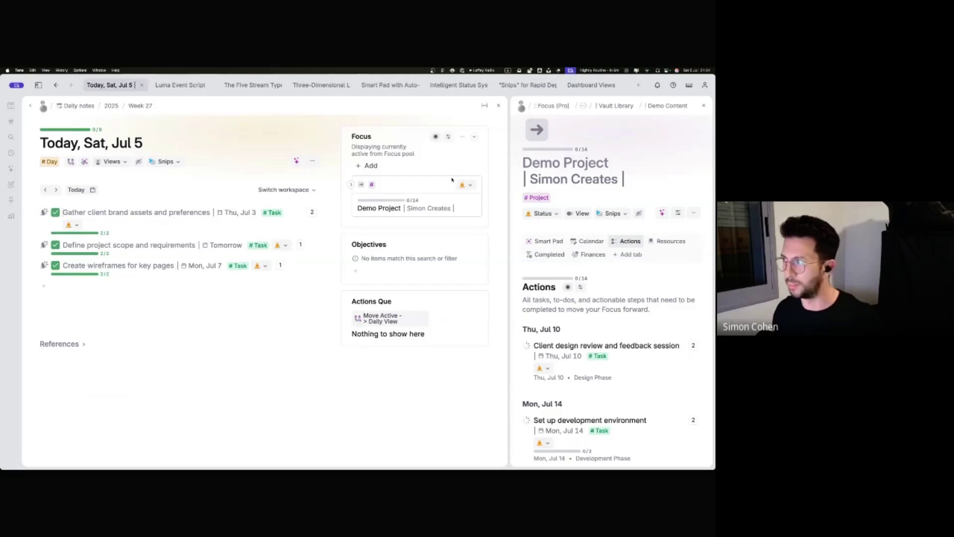
Step: Widen Demo Project beside today's note and show its Smart Pad
{"action": "left_click_drag", "start_coordinate": [510, 162], "coordinate": [376, 166]}
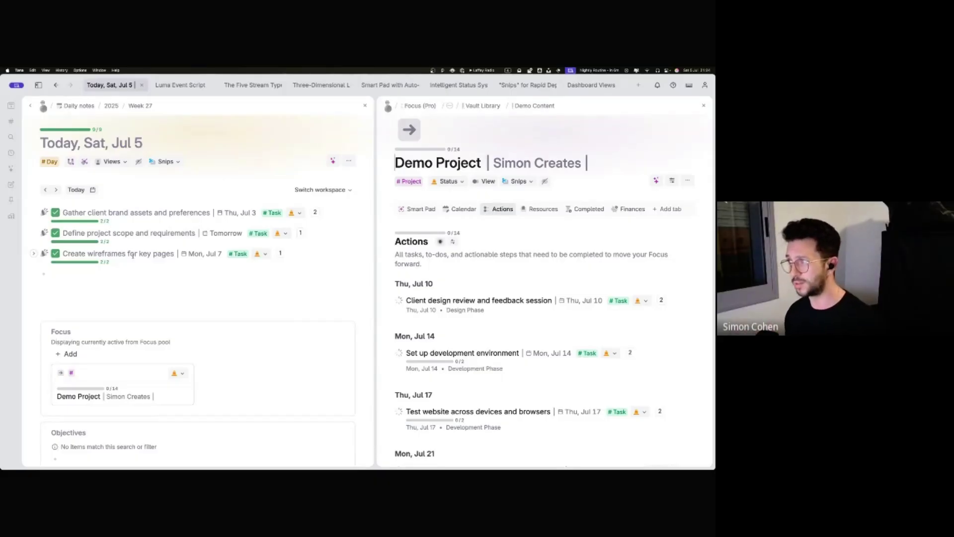
{"action": "left_click", "coordinate": [408, 213]}
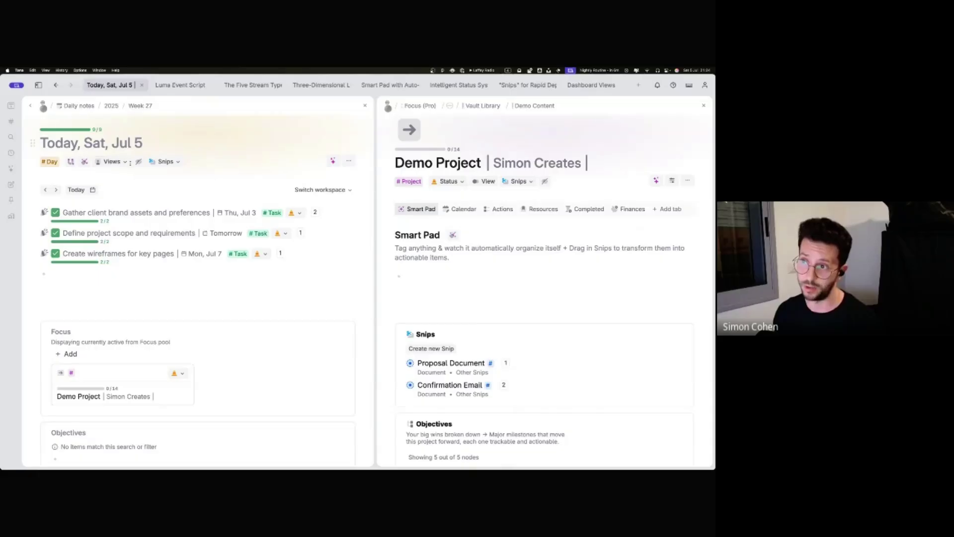
Step: Apply the Ventures View to today's note and show Demo Project's Resources
{"action": "left_click", "coordinate": [111, 162]}
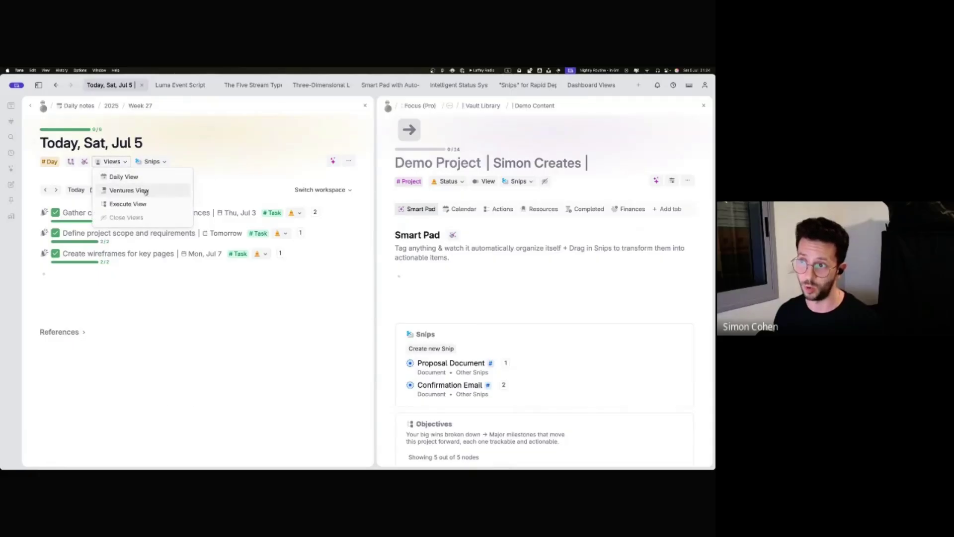
{"action": "left_click", "coordinate": [125, 192]}
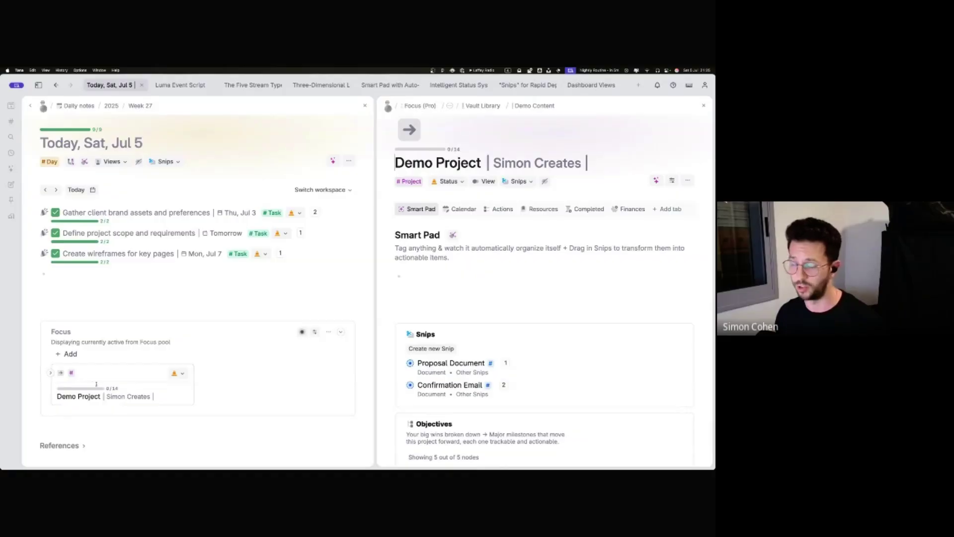
{"action": "left_click", "coordinate": [528, 211]}
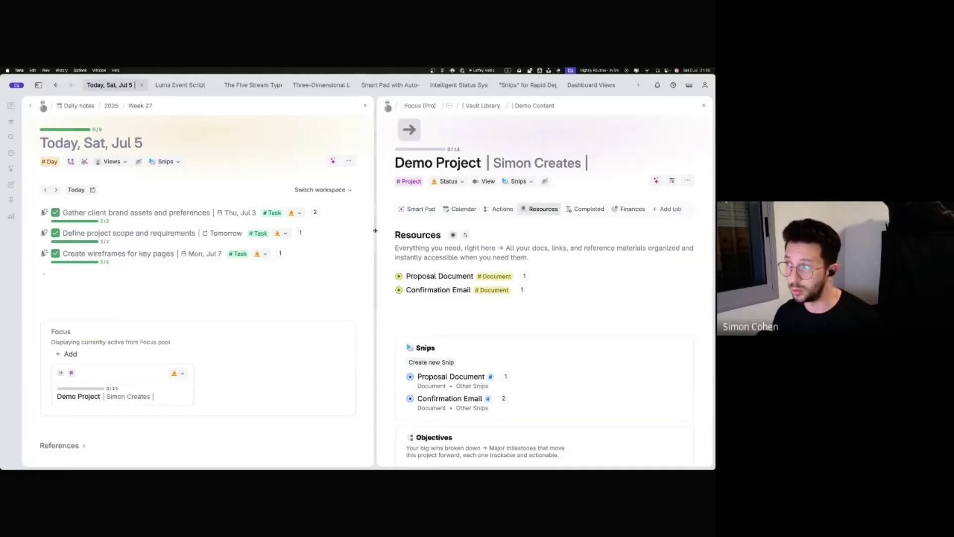
Step: Widen today's note beside Demo Project and switch it to the Daily View
{"action": "left_click_drag", "start_coordinate": [378, 228], "coordinate": [437, 229]}
{"action": "left_click", "coordinate": [125, 163]}
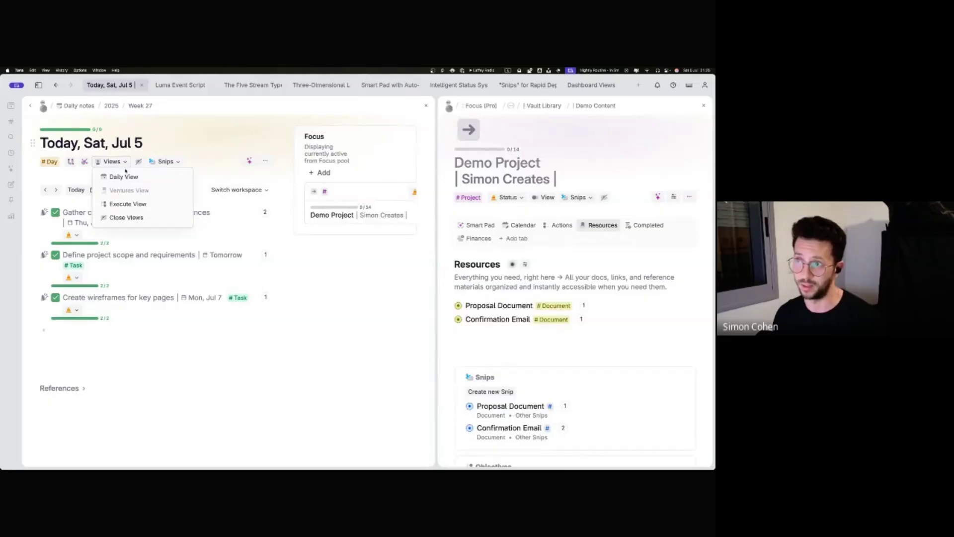
{"action": "left_click", "coordinate": [125, 174]}
{"action": "left_click", "coordinate": [122, 162]}
{"action": "left_click", "coordinate": [124, 177]}
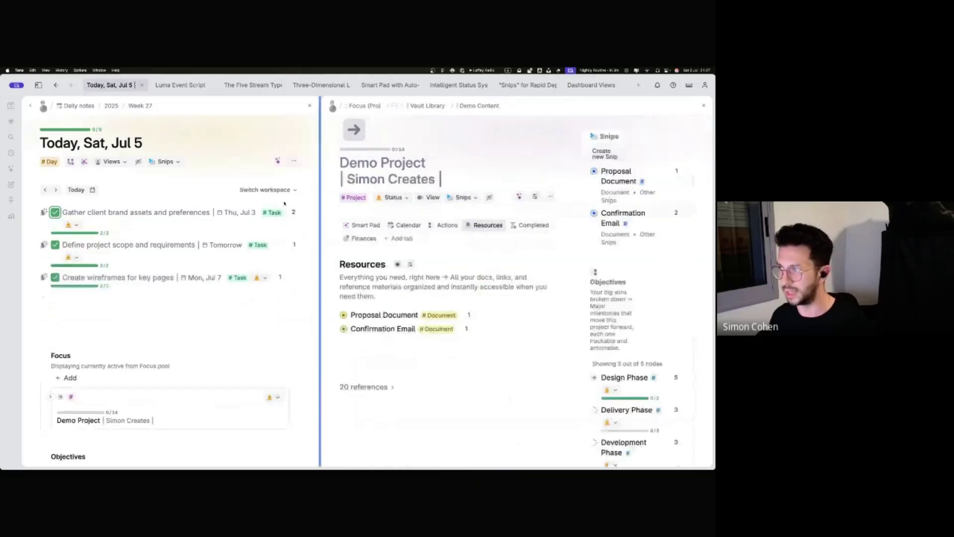
Step: Widen Demo Project and strip it of its #Project supertag and all its tabs, from Calendar through Finances
{"action": "left_click_drag", "start_coordinate": [436, 208], "coordinate": [269, 202]}
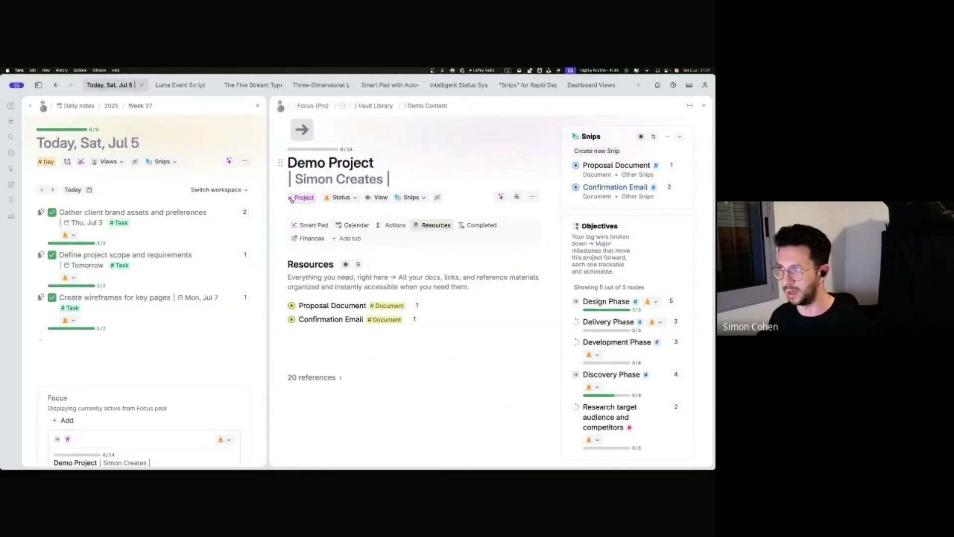
{"action": "left_click", "coordinate": [303, 197]}
{"action": "right_click", "coordinate": [309, 165]}
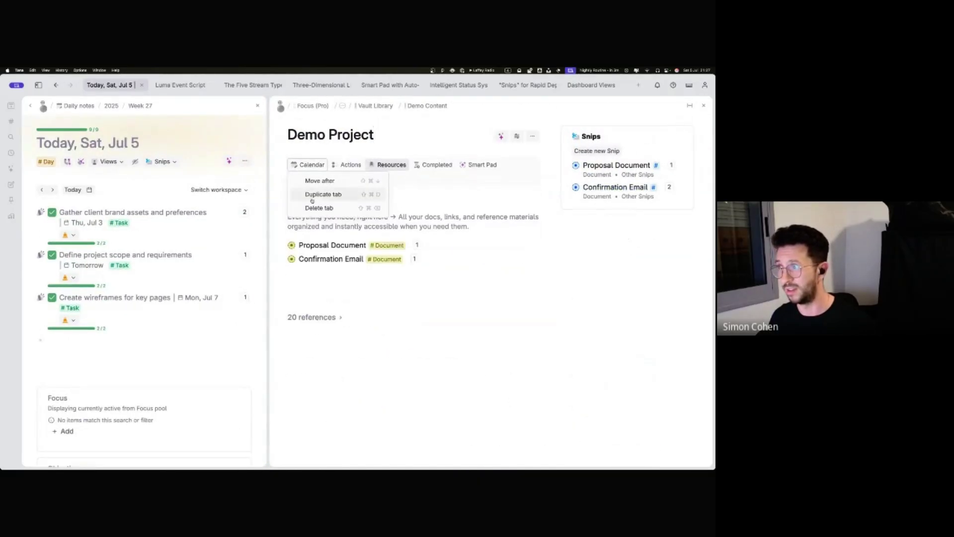
{"action": "left_click", "coordinate": [320, 208]}
{"action": "right_click", "coordinate": [307, 164]}
{"action": "left_click", "coordinate": [319, 208]}
{"action": "right_click", "coordinate": [308, 164]}
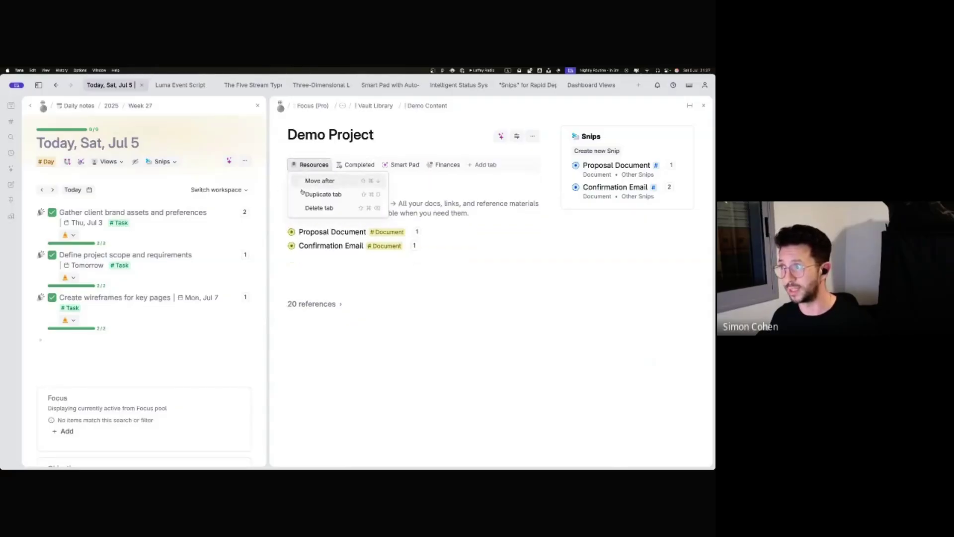
{"action": "left_click", "coordinate": [320, 208]}
{"action": "right_click", "coordinate": [308, 165]}
{"action": "left_click", "coordinate": [320, 207]}
{"action": "right_click", "coordinate": [308, 164]}
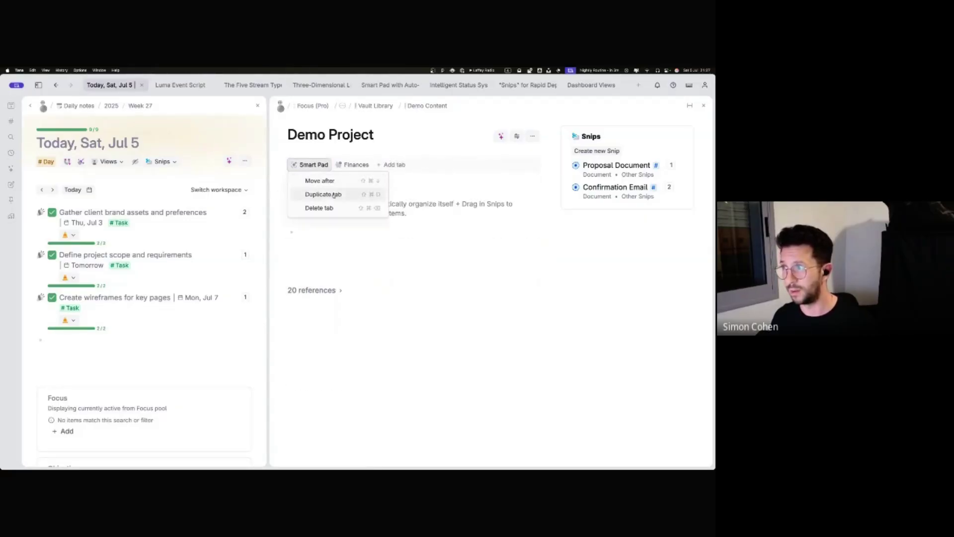
{"action": "left_click", "coordinate": [319, 208]}
{"action": "right_click", "coordinate": [308, 165]}
{"action": "left_click", "coordinate": [322, 193]}
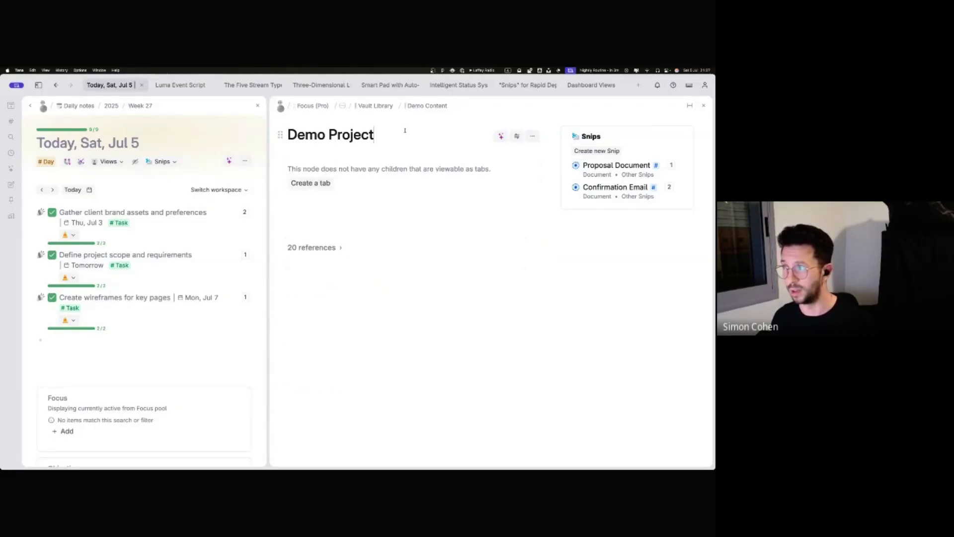
Step: Reapply the Project supertag to Demo Project and check its Calendar, Actions, Resources and Completed tabs
{"action": "type", "text": "#project"}
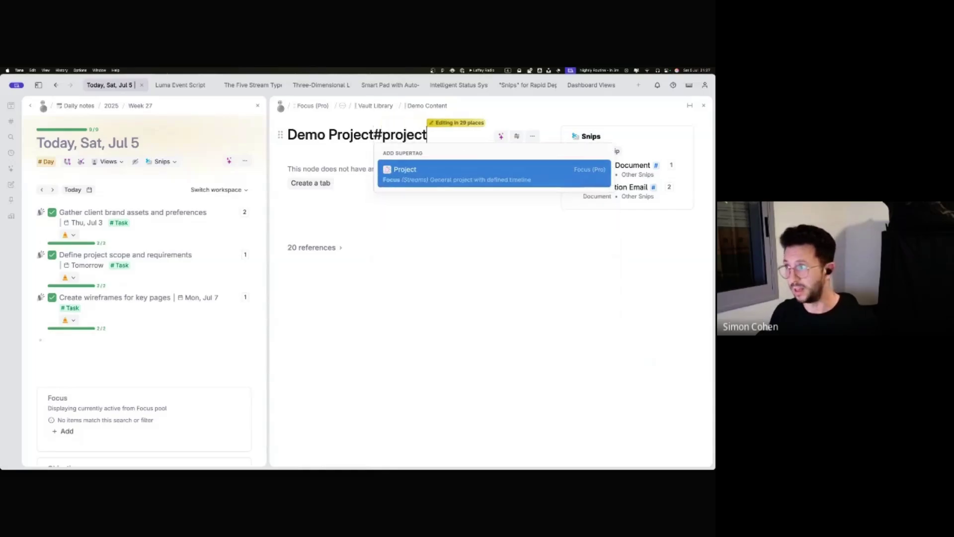
{"action": "key", "text": "Return"}
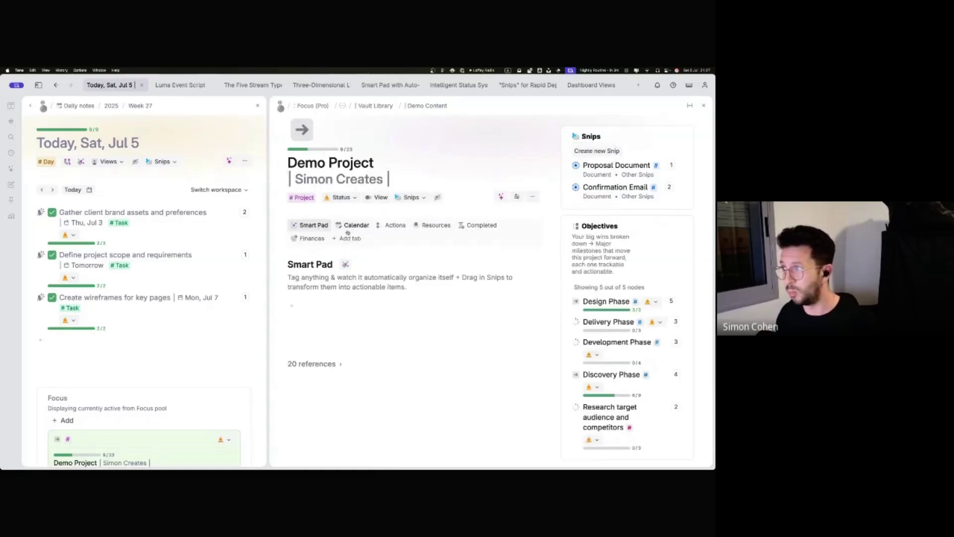
{"action": "left_click", "coordinate": [366, 226]}
{"action": "left_click", "coordinate": [392, 225]}
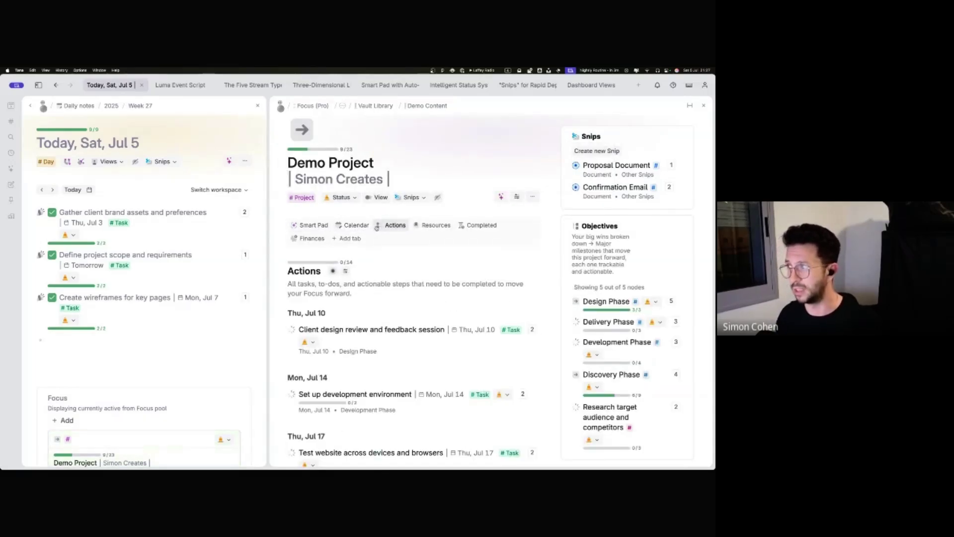
{"action": "left_click", "coordinate": [436, 226]}
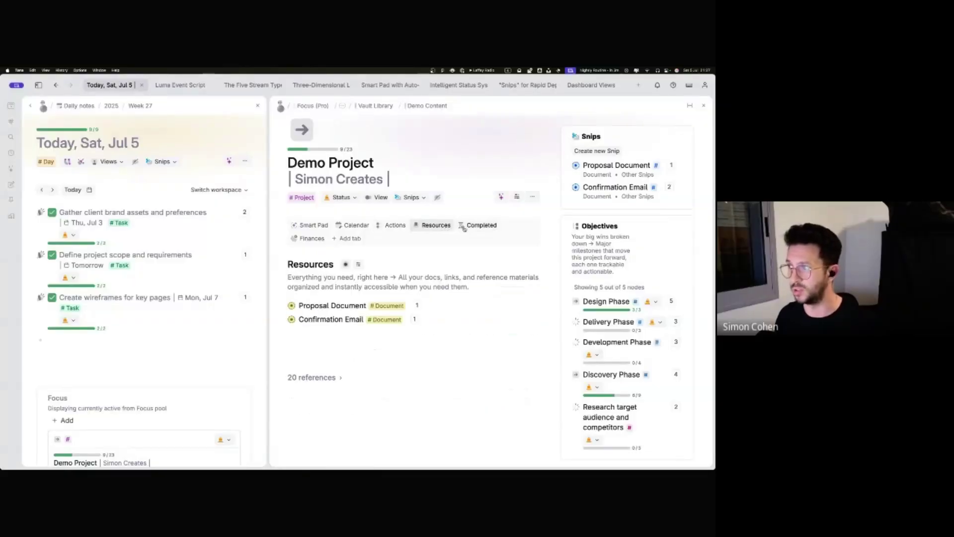
{"action": "left_click", "coordinate": [464, 227]}
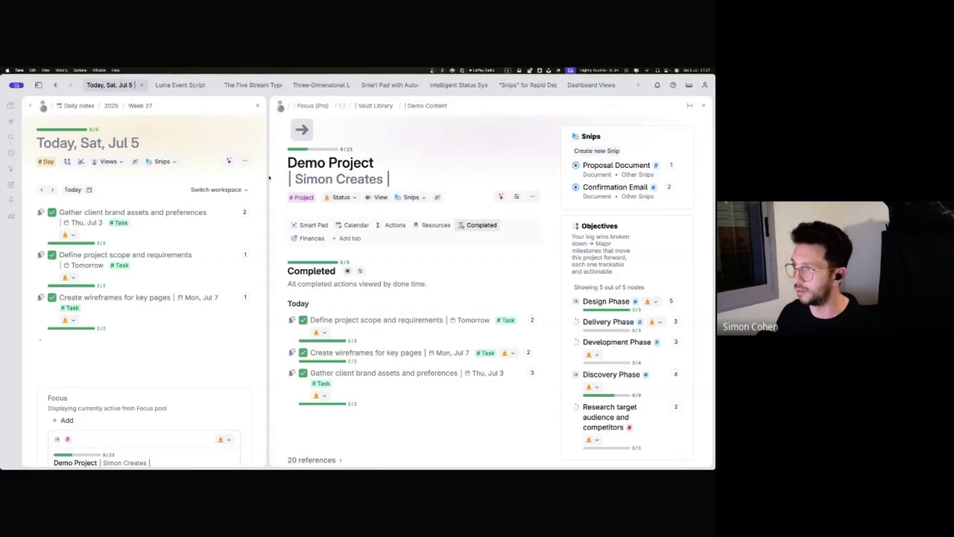
Step: Widen today's note beside Demo Project and review its Focus, Objectives and Actions Que sections
{"action": "left_click_drag", "start_coordinate": [268, 176], "coordinate": [551, 176]}
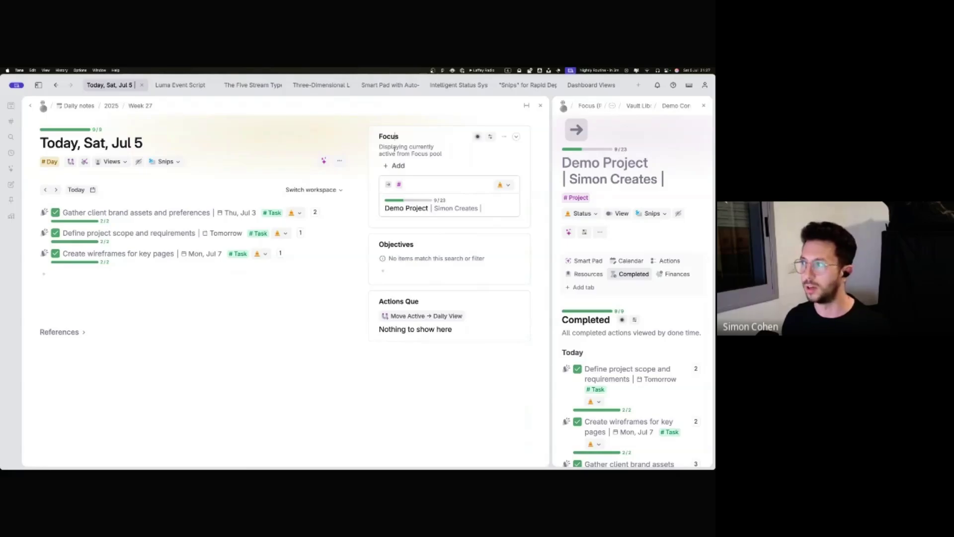
{"action": "mouse_move", "coordinate": [388, 186]}
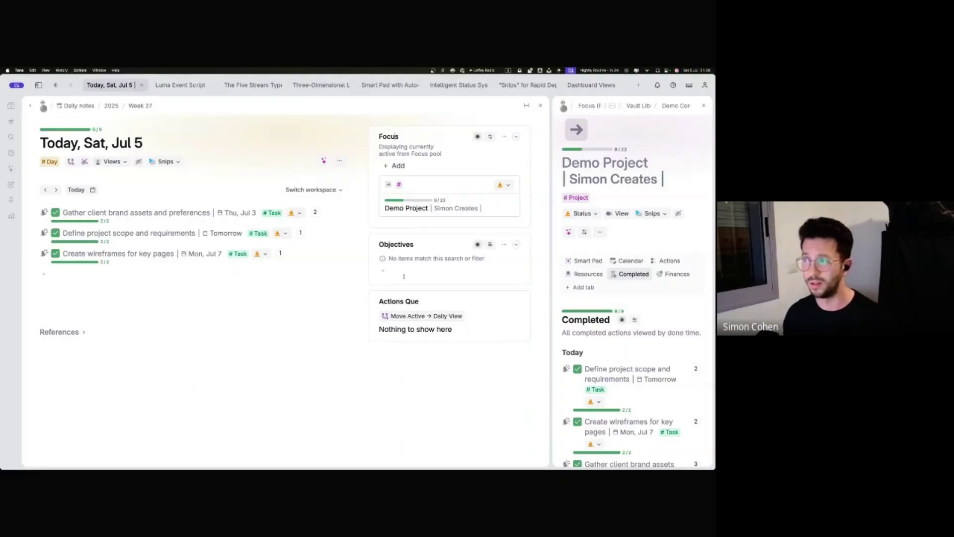
Step: Set the Create wireframes for key pages and Define project scope and requirements tasks back to Active
{"action": "left_click", "coordinate": [261, 253]}
{"action": "left_click", "coordinate": [304, 269]}
{"action": "left_click", "coordinate": [284, 233]}
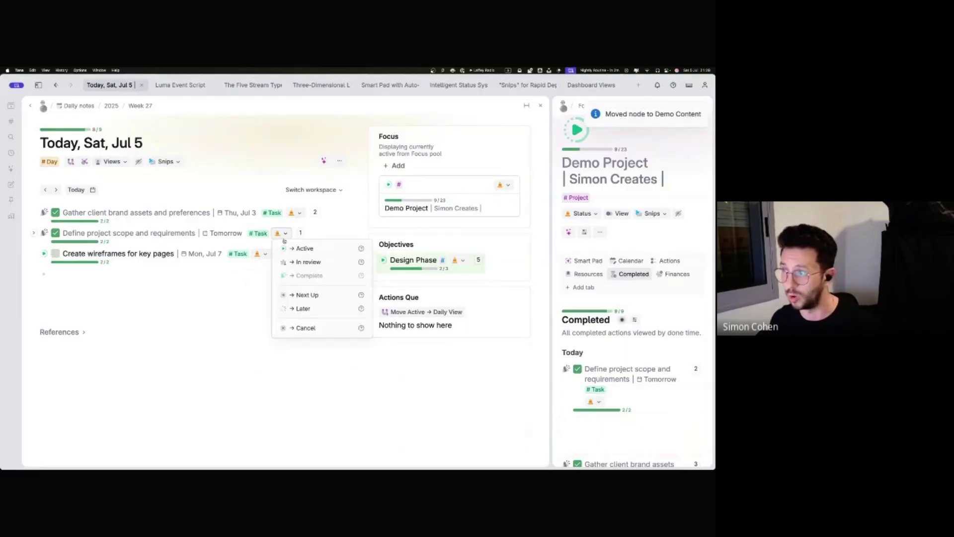
{"action": "left_click", "coordinate": [303, 248]}
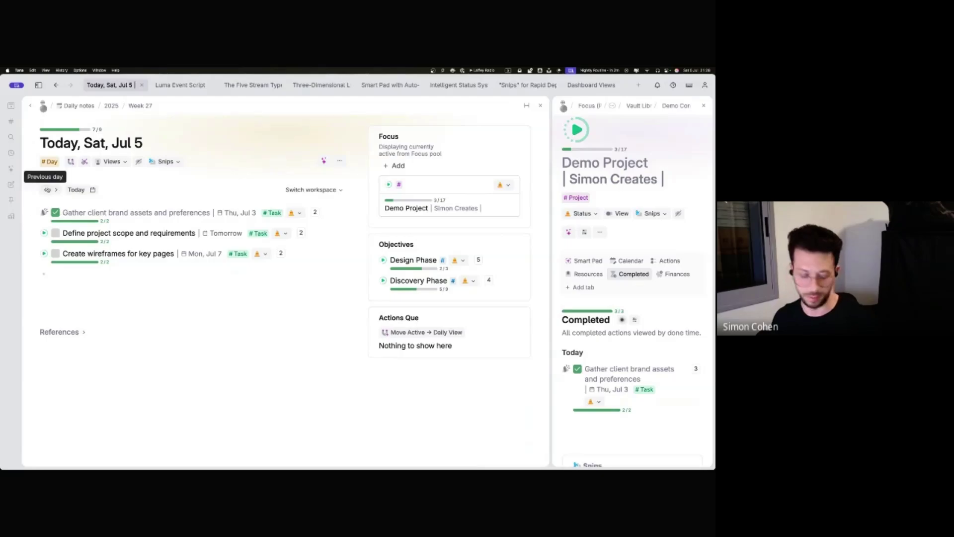
Step: Move the two active tasks into yesterday's note, close that note and bring all active tasks back to today's Daily View
{"action": "left_click", "coordinate": [46, 189], "text": "shift"}
{"action": "left_click_drag", "start_coordinate": [36, 232], "coordinate": [442, 231]}
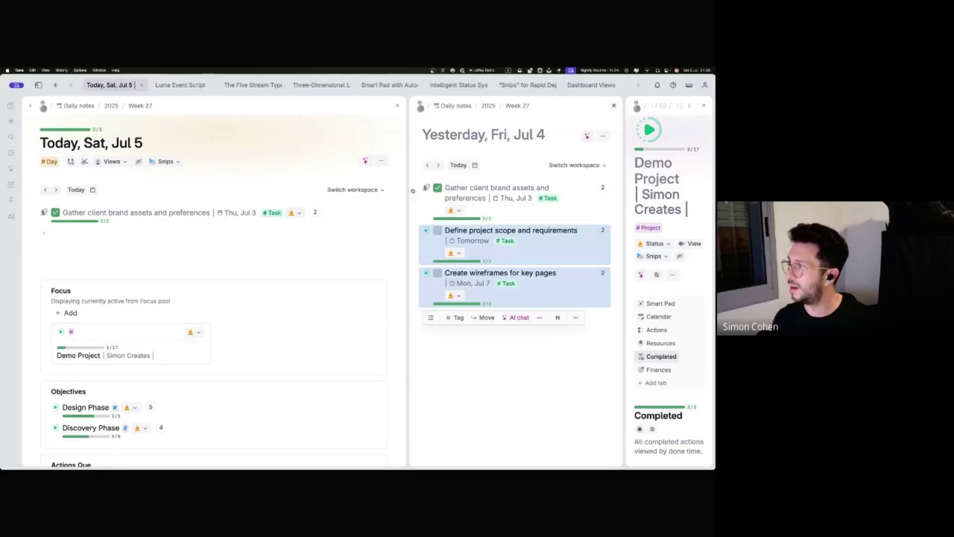
{"action": "left_click", "coordinate": [614, 105]}
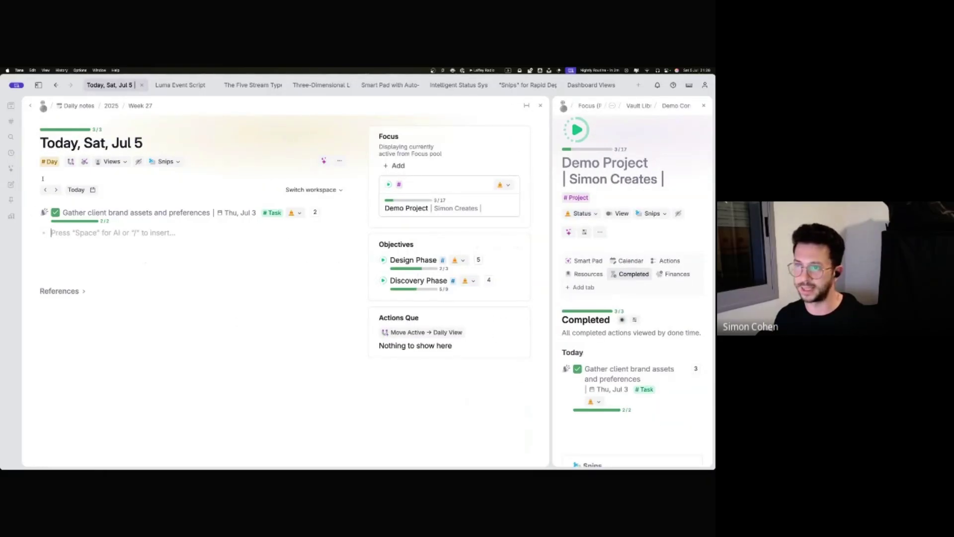
{"action": "left_click", "coordinate": [65, 163]}
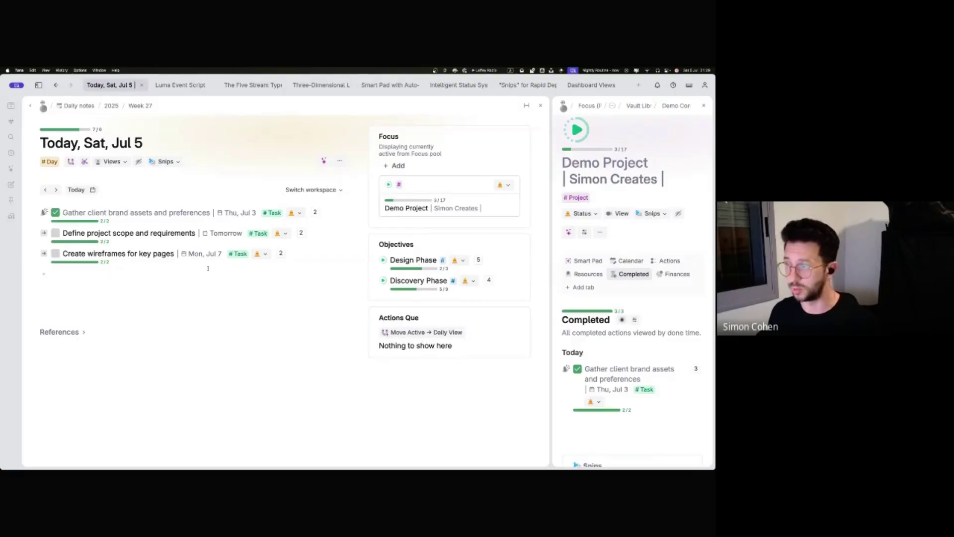
Step: Show Demo Project's Calendar and widen it beside today's note
{"action": "scroll", "coordinate": [632, 235], "scroll_direction": "down", "scroll_amount": 2}
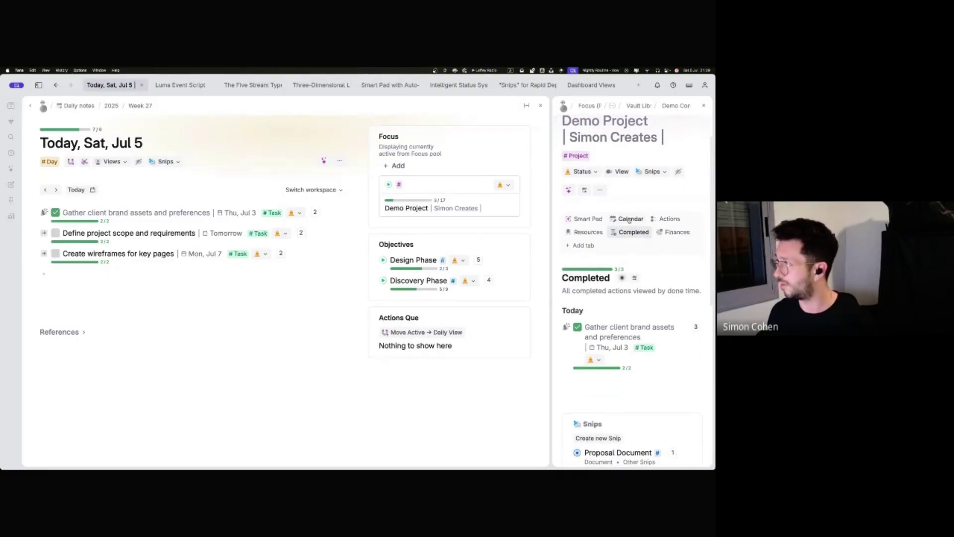
{"action": "left_click", "coordinate": [628, 219]}
{"action": "left_click_drag", "start_coordinate": [550, 214], "coordinate": [396, 216]}
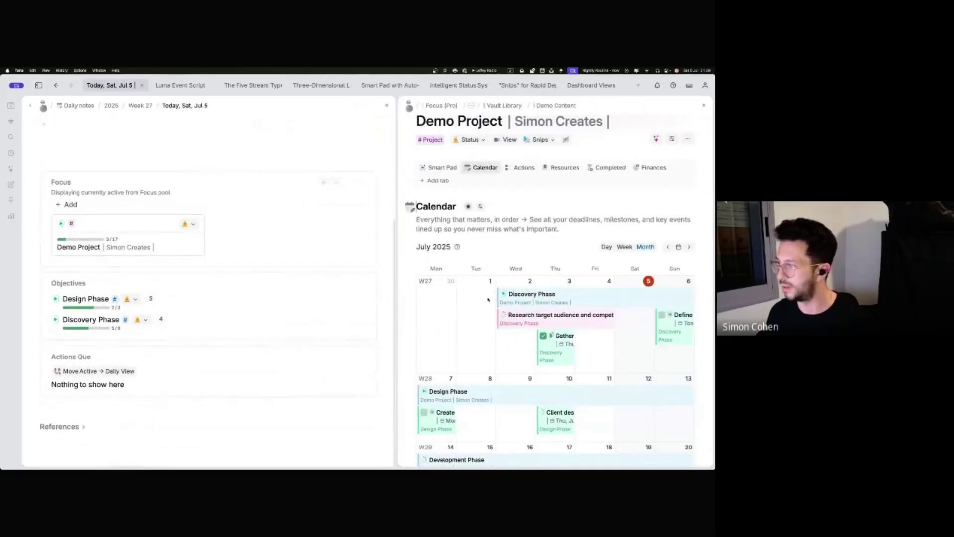
Step: Reschedule Define project scope to July 2, Create wireframes to June 30 and Client design review to July 4 on the calendar
{"action": "scroll", "coordinate": [647, 278], "scroll_direction": "down", "scroll_amount": 4}
{"action": "left_click_drag", "start_coordinate": [679, 223], "coordinate": [516, 244]}
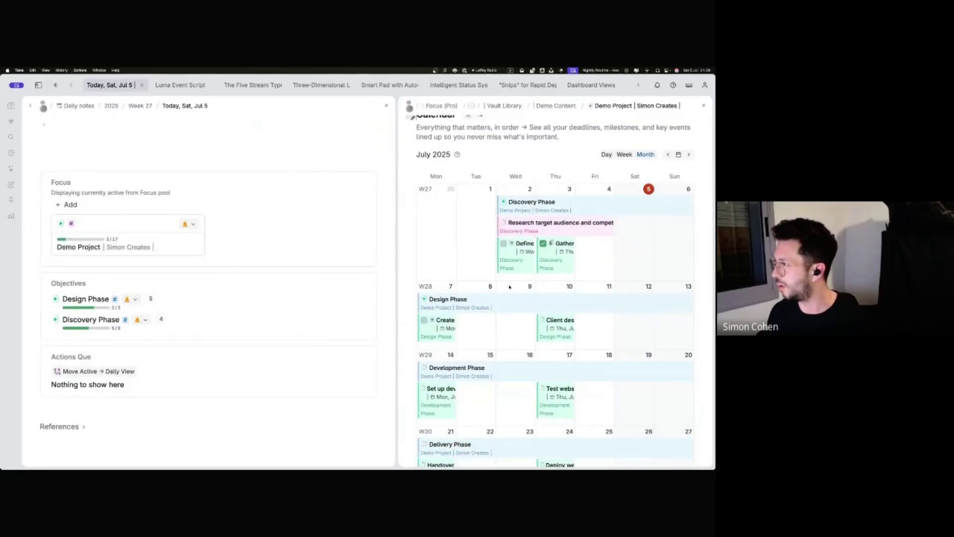
{"action": "left_click_drag", "start_coordinate": [437, 319], "coordinate": [451, 256]}
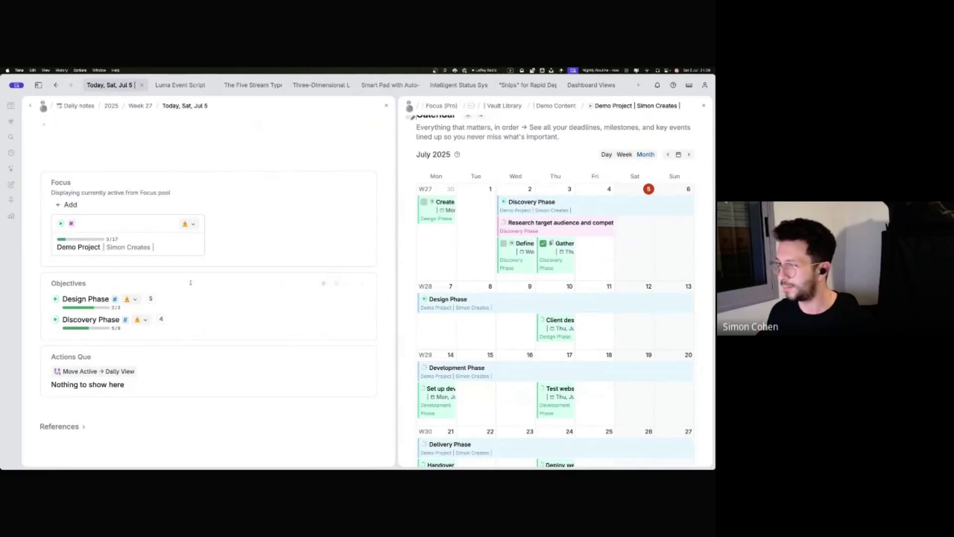
{"action": "left_click_drag", "start_coordinate": [557, 326], "coordinate": [594, 249]}
Step: Reschedule both Define project scope and requirements and Create wireframes for key pages to Tuesday, July 1 on the project calendar
{"action": "scroll", "coordinate": [124, 185], "scroll_direction": "up", "scroll_amount": 3}
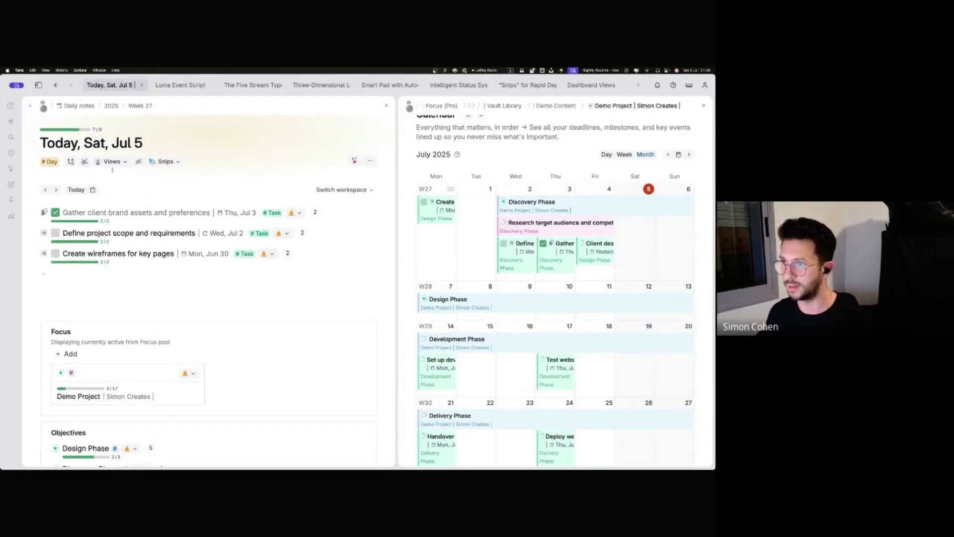
{"action": "left_click_drag", "start_coordinate": [80, 233], "coordinate": [80, 253]}
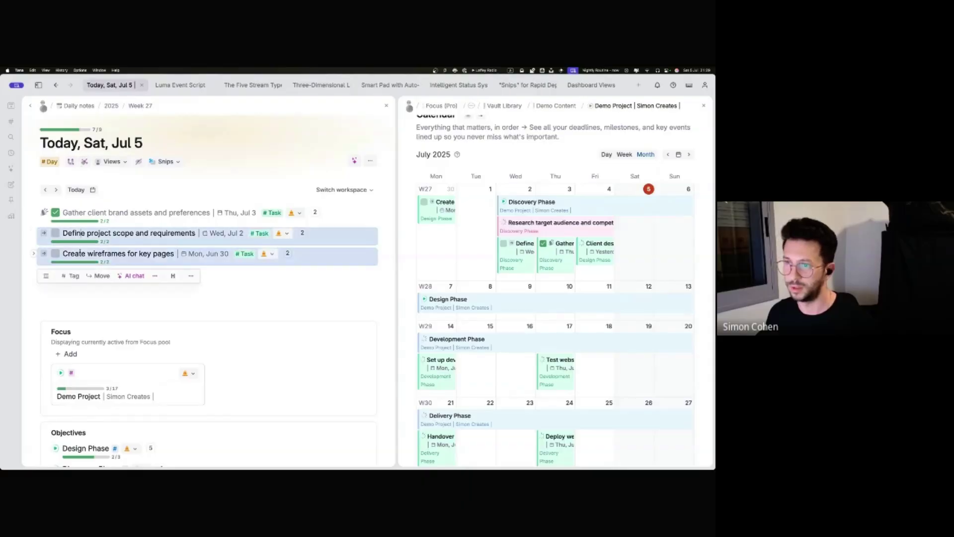
{"action": "left_click", "coordinate": [140, 313]}
{"action": "scroll", "coordinate": [139, 314], "scroll_direction": "down", "scroll_amount": 2}
{"action": "left_click_drag", "start_coordinate": [522, 267], "coordinate": [639, 231]}
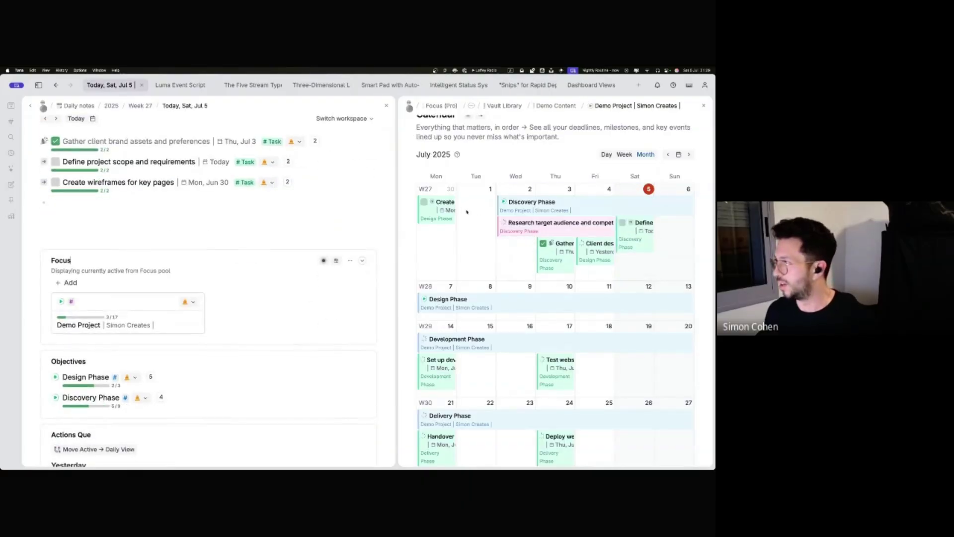
{"action": "left_click_drag", "start_coordinate": [447, 204], "coordinate": [480, 206]}
{"action": "left_click_drag", "start_coordinate": [681, 259], "coordinate": [480, 241]}
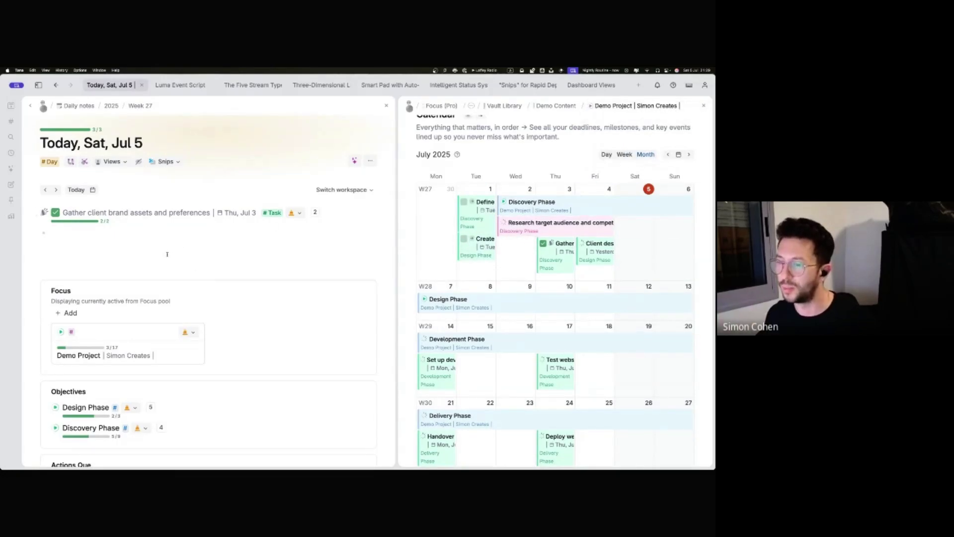
Step: Examine the overdue tasks in today's Actions Que, widening the note beside Demo Project
{"action": "scroll", "coordinate": [167, 254], "scroll_direction": "down", "scroll_amount": 5}
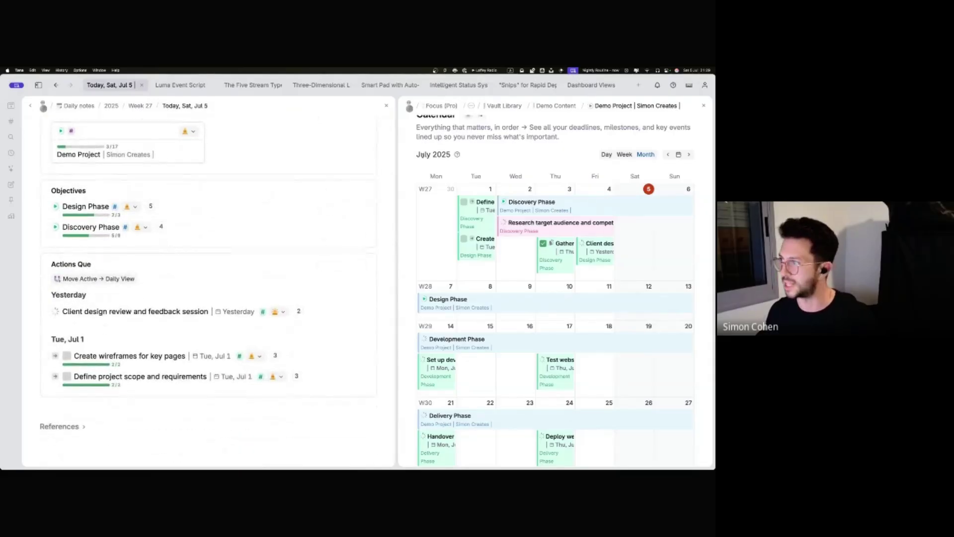
{"action": "left_click_drag", "start_coordinate": [397, 164], "coordinate": [599, 164]}
{"action": "scroll", "coordinate": [474, 295], "scroll_direction": "down", "scroll_amount": 1}
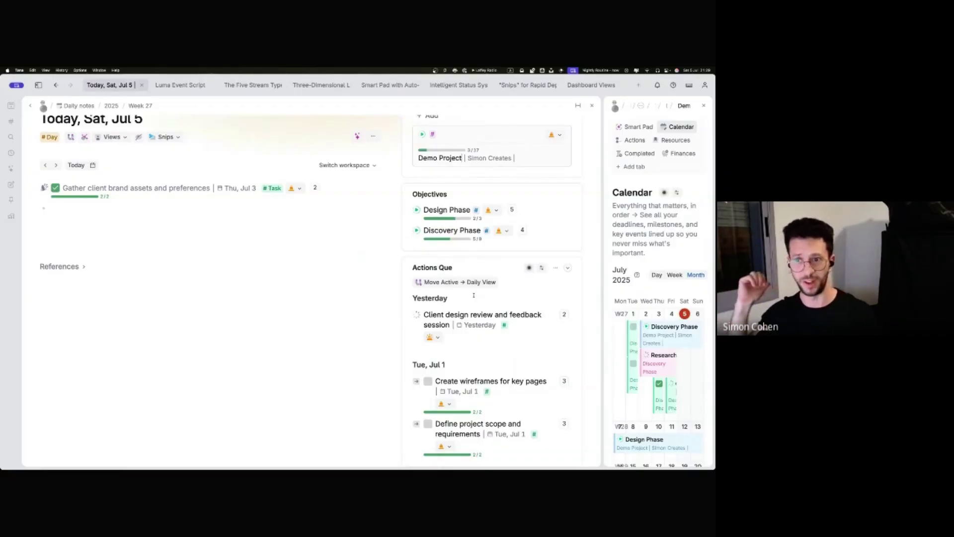
{"action": "left_click", "coordinate": [465, 322]}
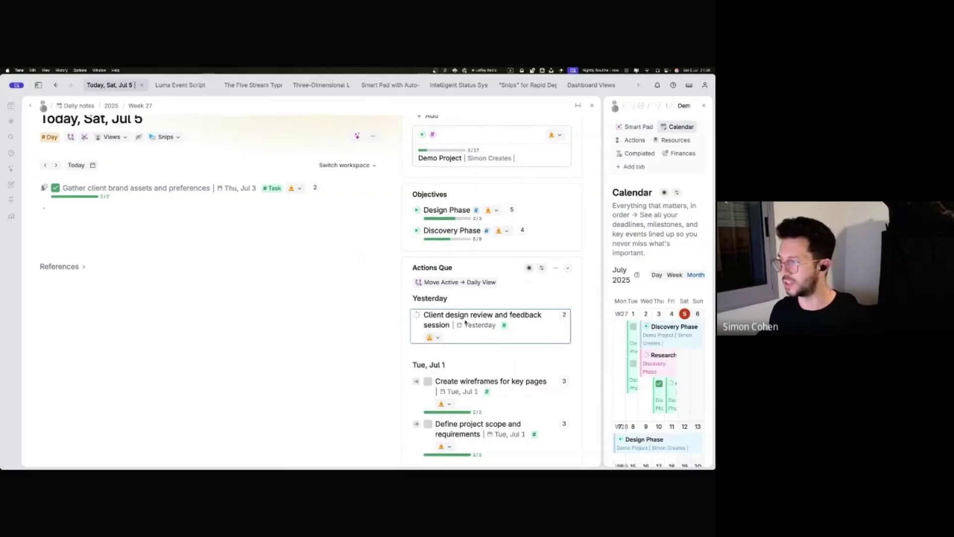
{"action": "left_click", "coordinate": [134, 232]}
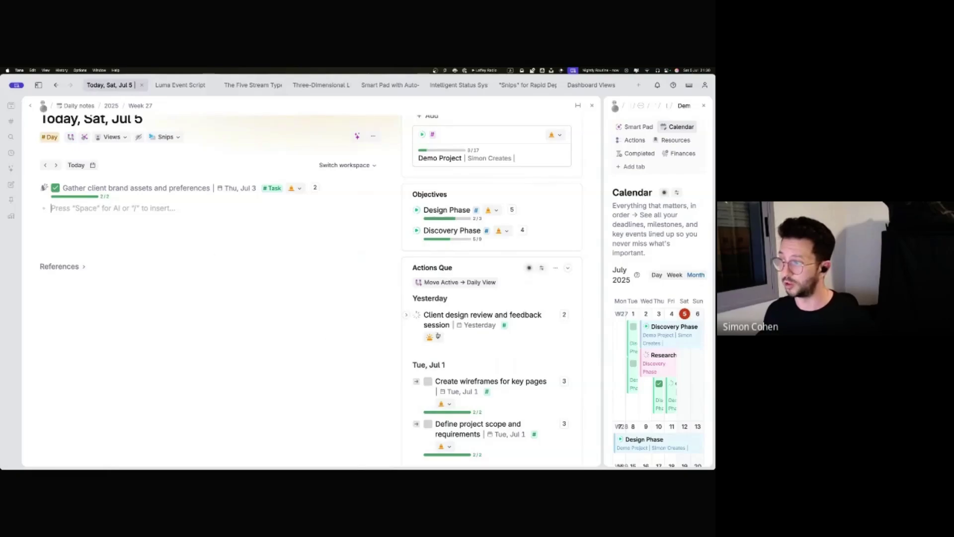
Step: Set the Client design review and feedback session task in the Actions Que to Active
{"action": "left_click", "coordinate": [437, 337]}
{"action": "left_click", "coordinate": [438, 337]}
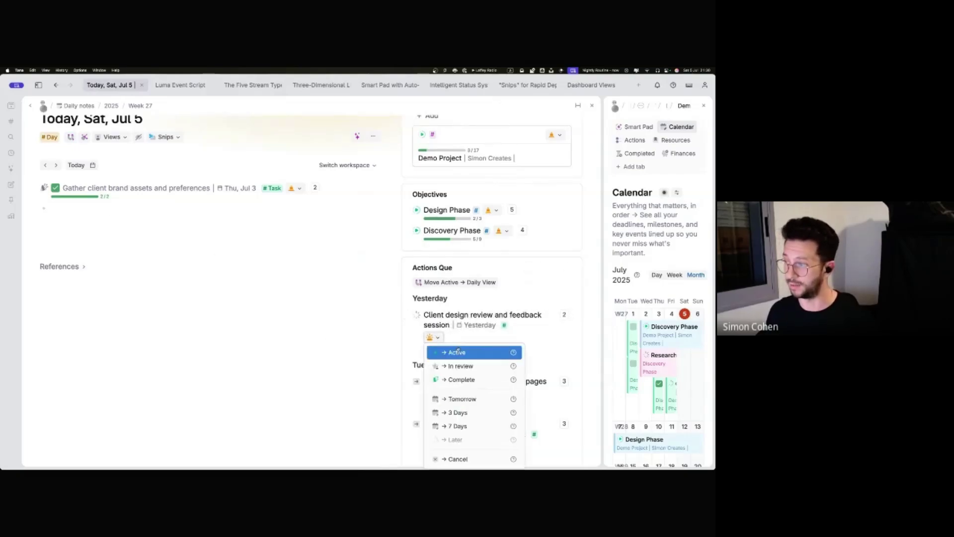
{"action": "left_click", "coordinate": [456, 352]}
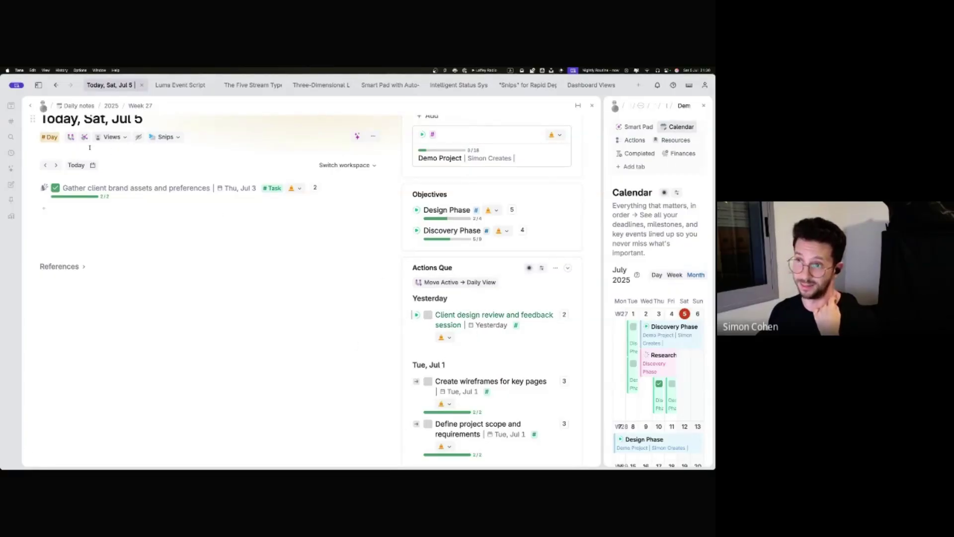
Step: Try bringing all active tasks into today's Daily View and undo the move
{"action": "left_click", "coordinate": [72, 137]}
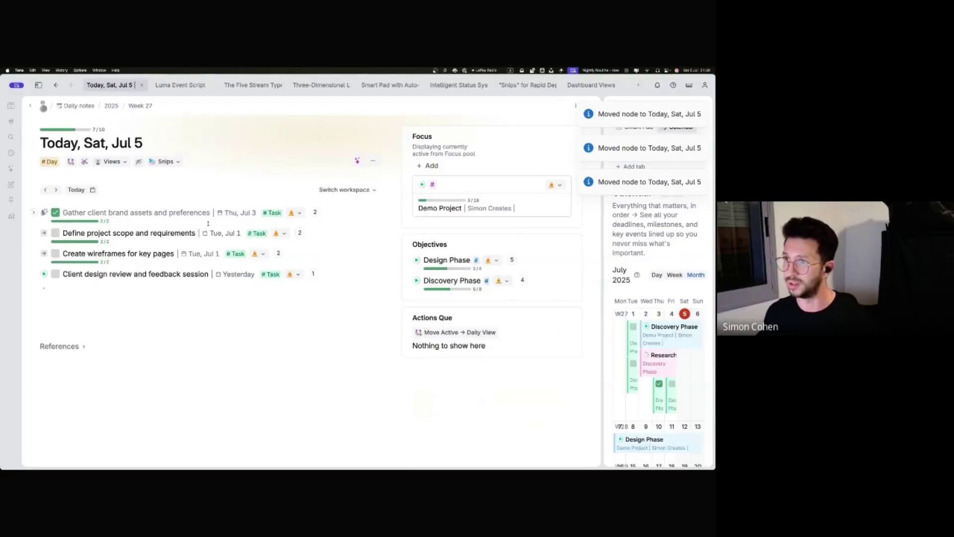
{"action": "key", "text": "super+z"}
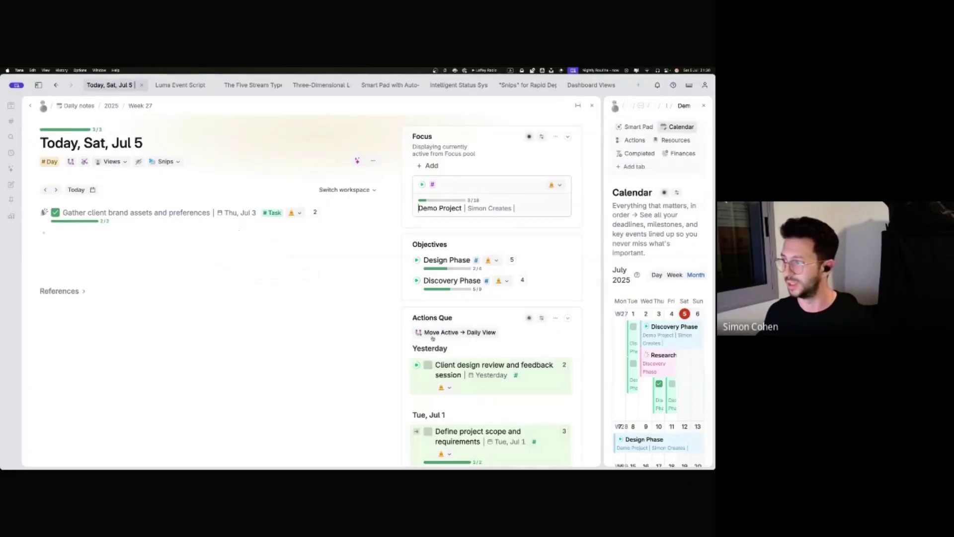
{"action": "scroll", "coordinate": [433, 338], "scroll_direction": "down", "scroll_amount": 1}
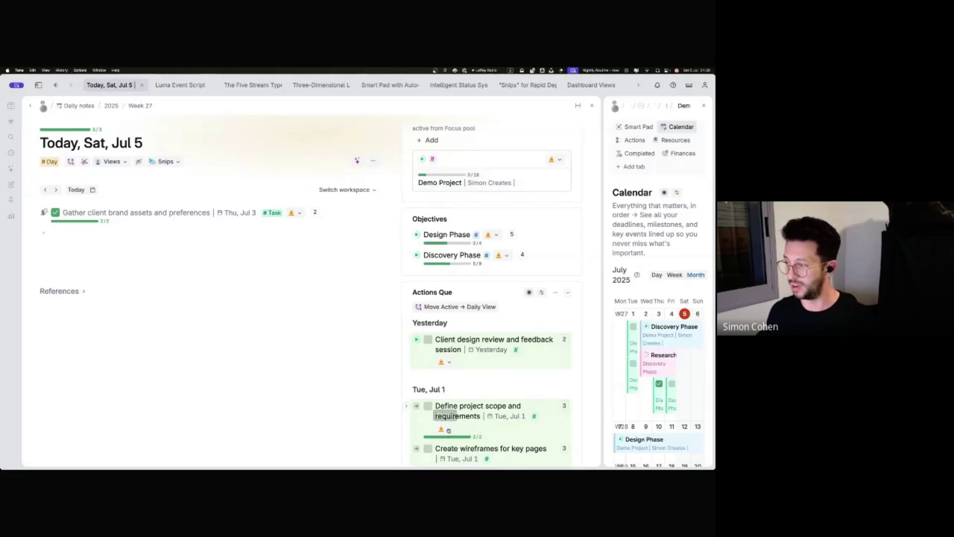
{"action": "left_click", "coordinate": [449, 431]}
{"action": "key", "text": "Escape"}
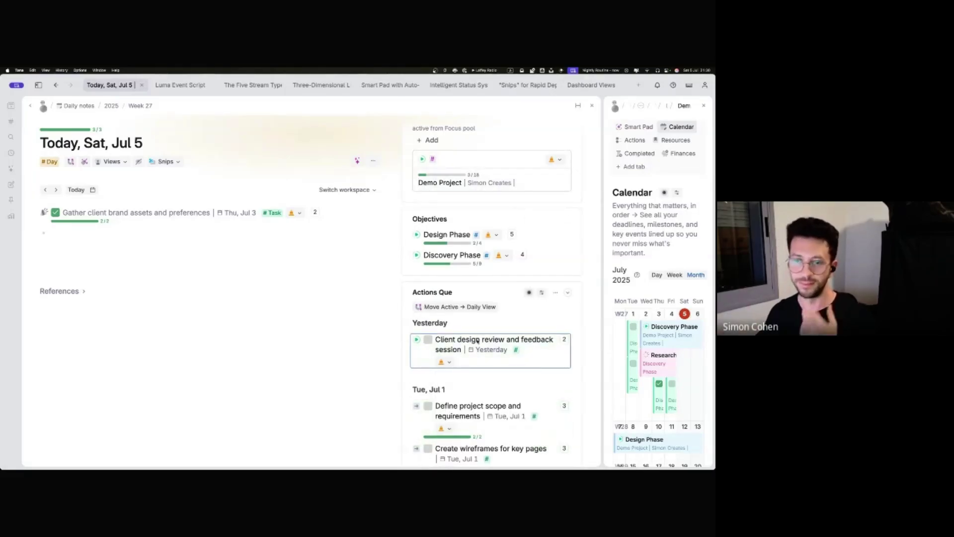
Step: Check which workspaces today's note can switch to, without choosing one
{"action": "left_click", "coordinate": [346, 189]}
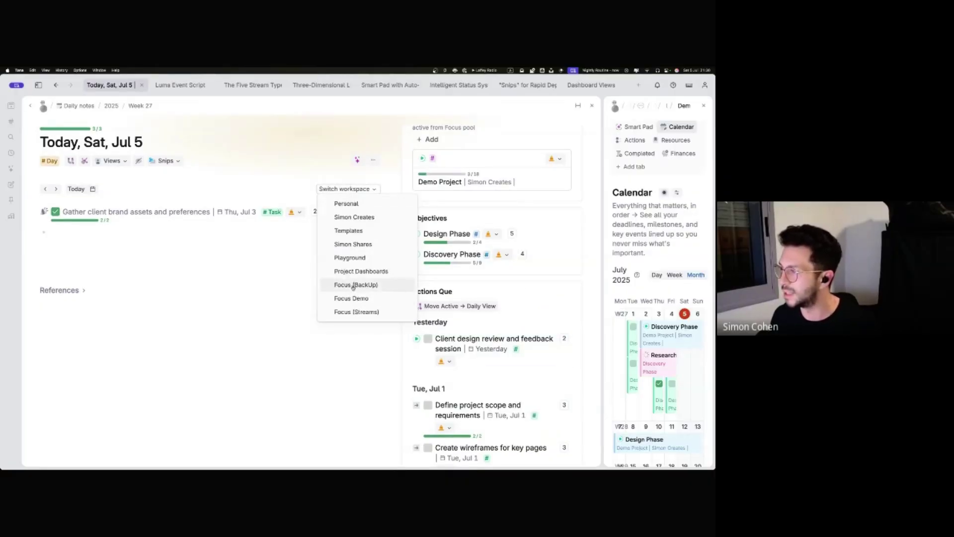
{"action": "left_click", "coordinate": [249, 258]}
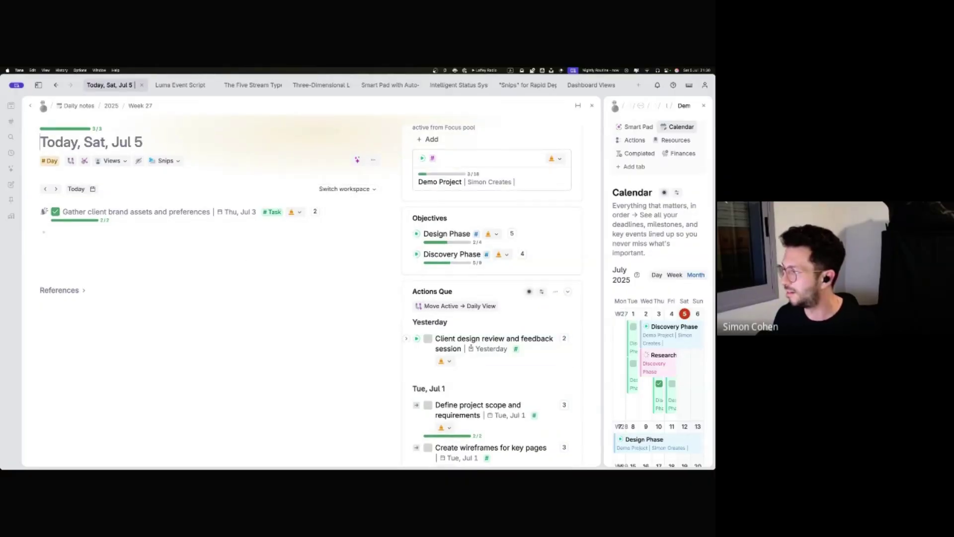
{"action": "left_click", "coordinate": [490, 403]}
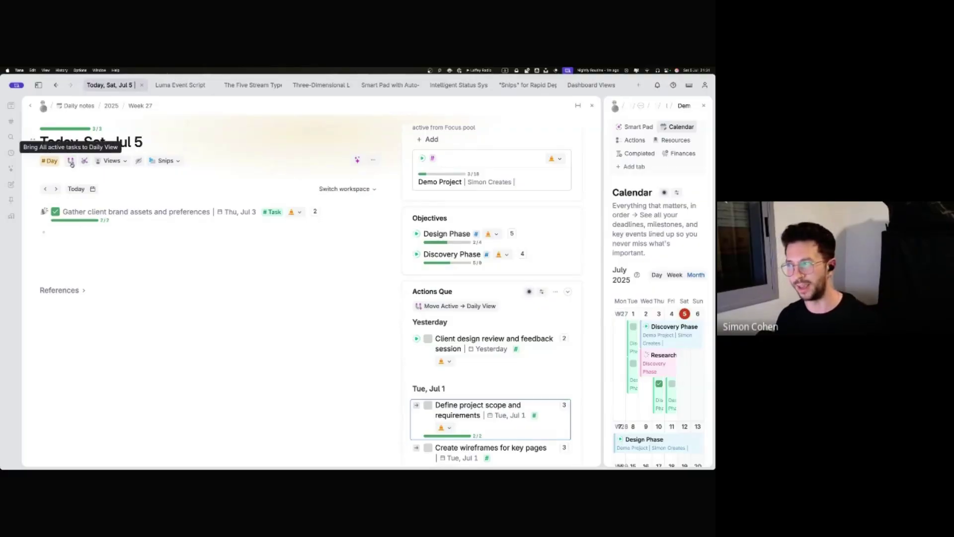
Step: Hide the Focus, Objectives and Actions Que sections of today's note and bring all active tasks to the Daily View
{"action": "left_click", "coordinate": [139, 161]}
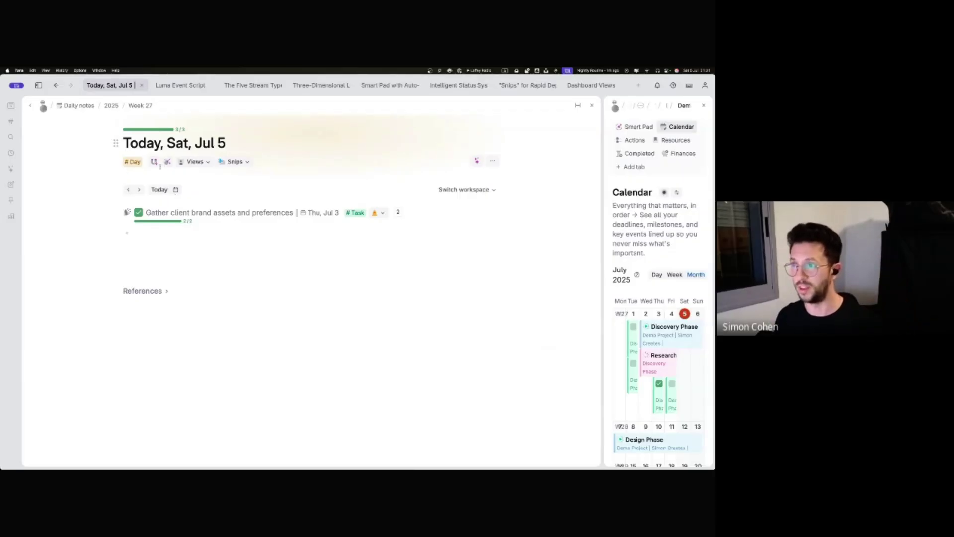
{"action": "left_click", "coordinate": [154, 163]}
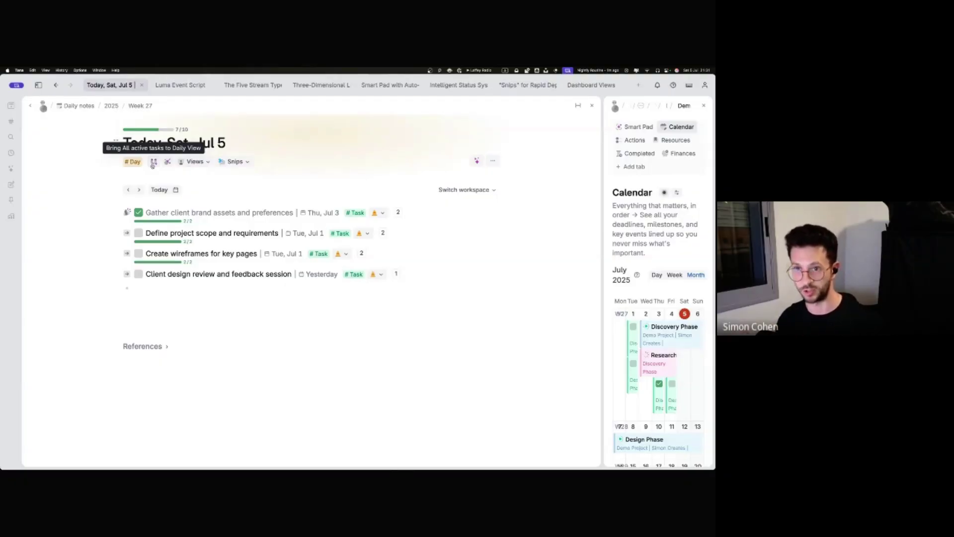
Step: Expand Create wireframes for key pages in today's note and review its due date and subtasks
{"action": "left_click", "coordinate": [125, 253]}
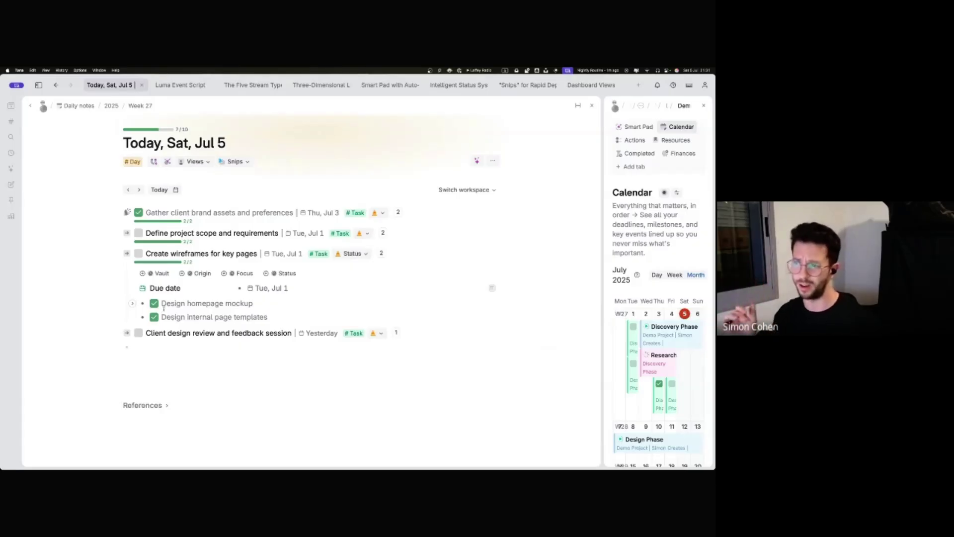
{"action": "left_click_drag", "start_coordinate": [163, 304], "coordinate": [252, 305]}
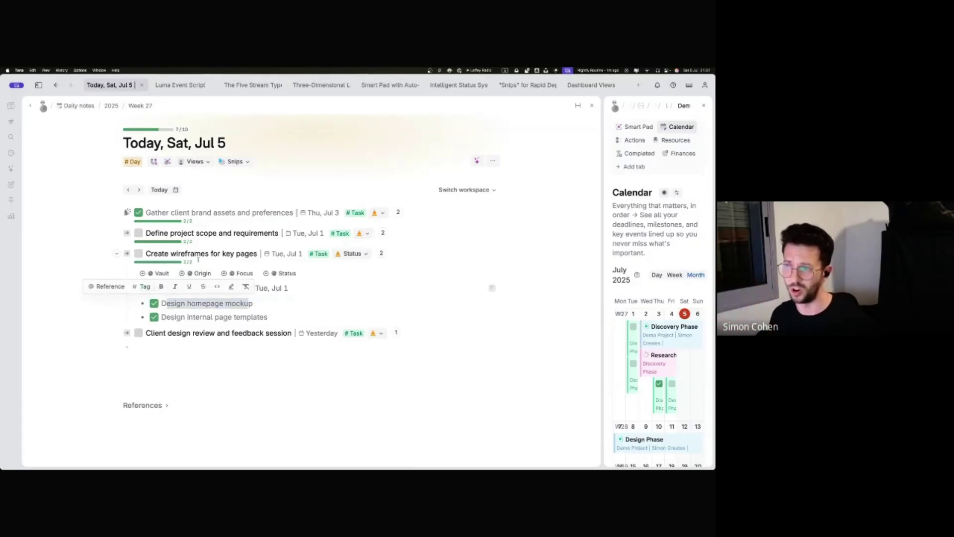
{"action": "left_click_drag", "start_coordinate": [195, 254], "coordinate": [208, 254]}
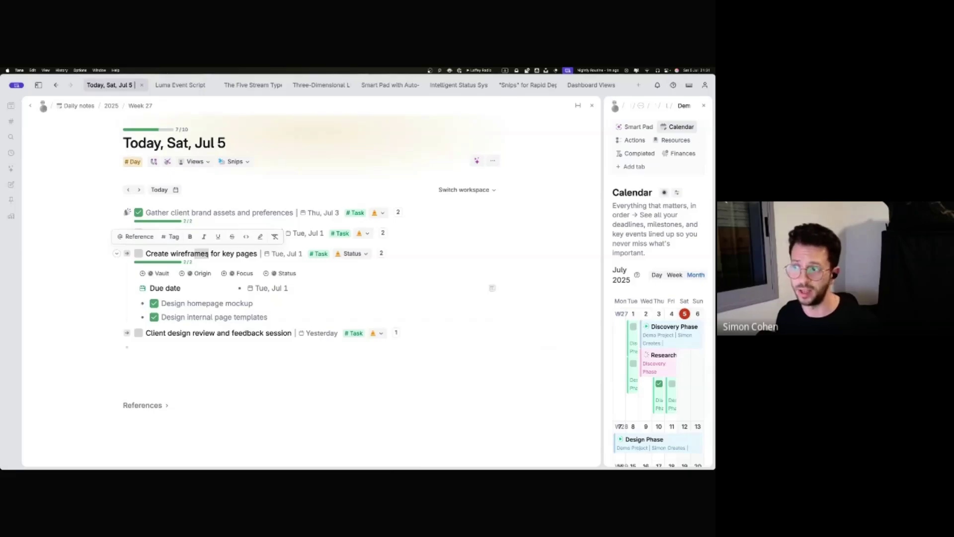
{"action": "left_click", "coordinate": [207, 254]}
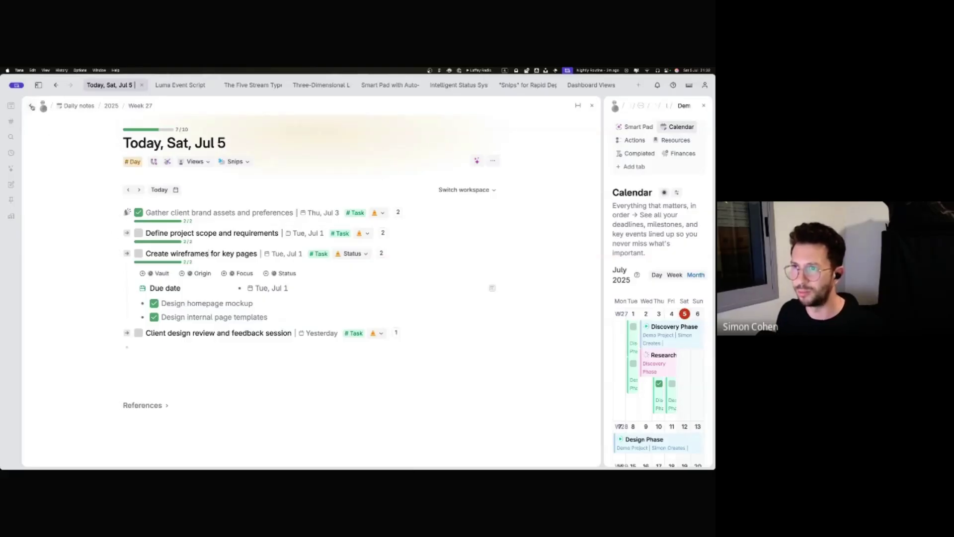
Step: Open the home page of the Focus (Pro) workspace in place of today's note
{"action": "left_click", "coordinate": [38, 85]}
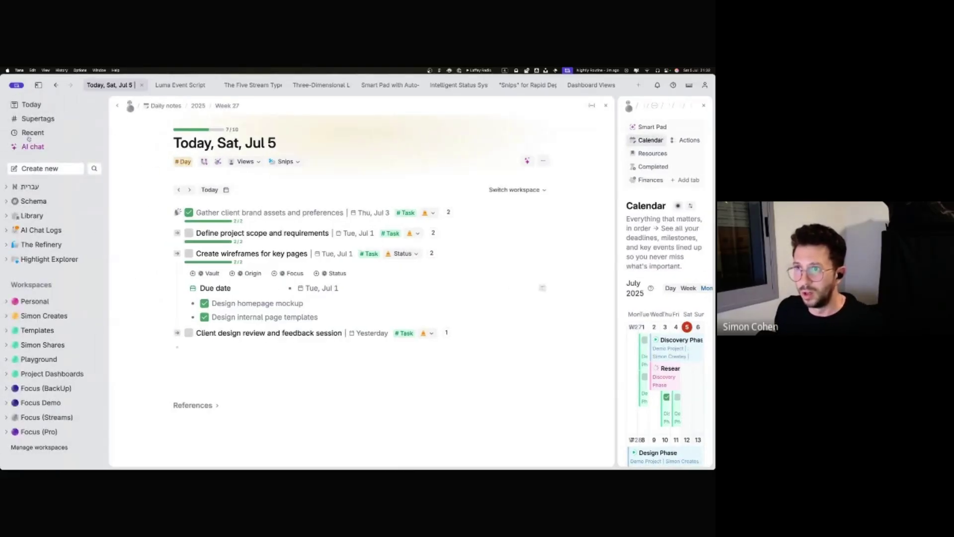
{"action": "left_click", "coordinate": [38, 85]}
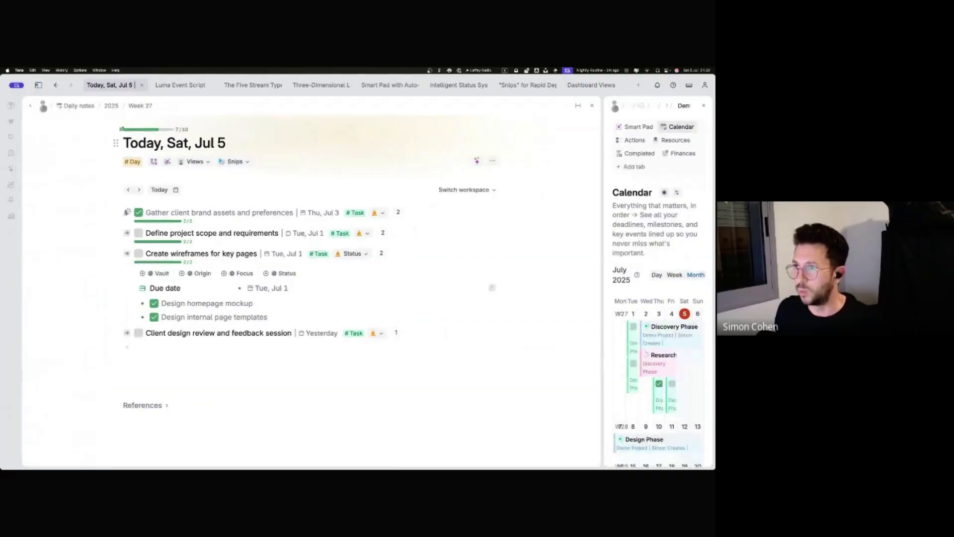
{"action": "left_click", "coordinate": [44, 106]}
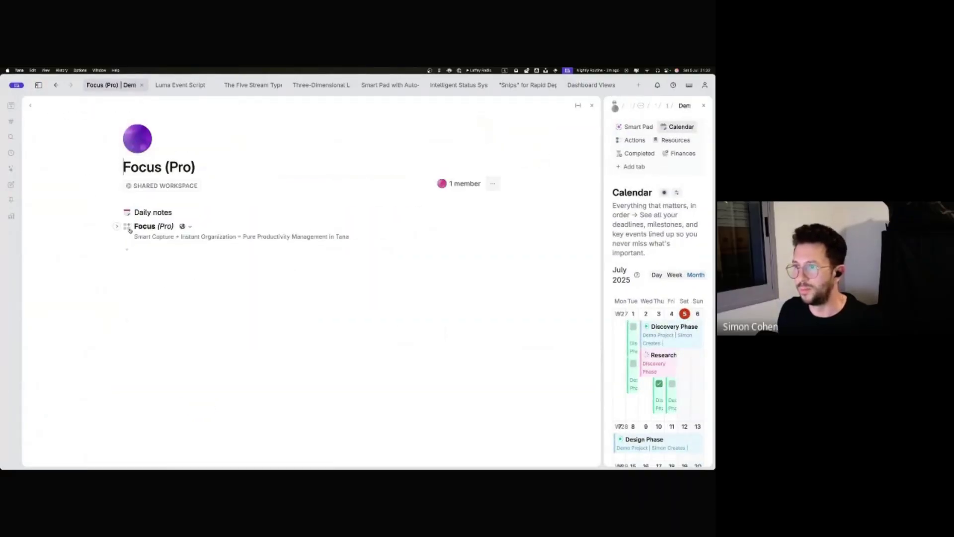
Step: Open the Focus (Pro) schema page, close the calendar beside it, and review the Ventures and Pursuits streams
{"action": "left_click", "coordinate": [127, 227]}
{"action": "left_click", "coordinate": [105, 282]}
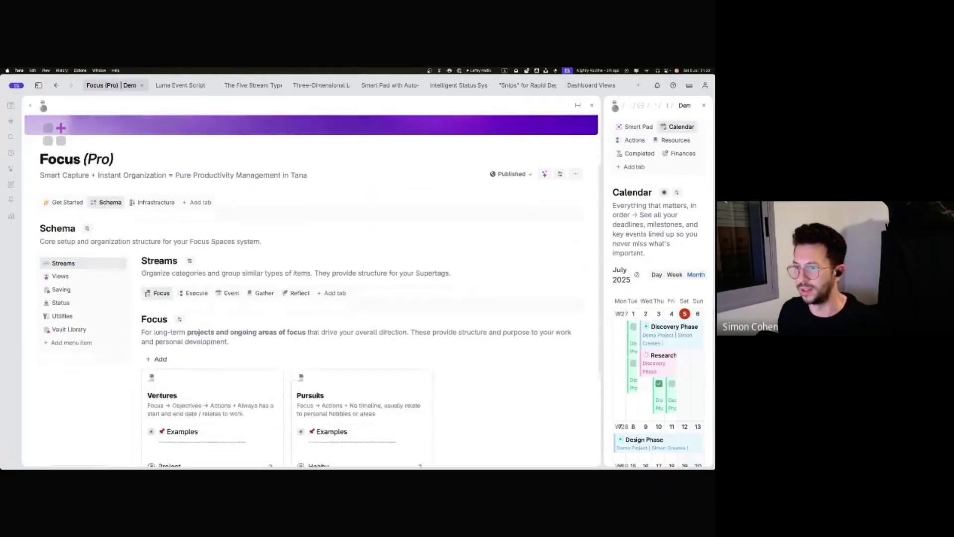
{"action": "scroll", "coordinate": [447, 208], "scroll_direction": "down", "scroll_amount": 5}
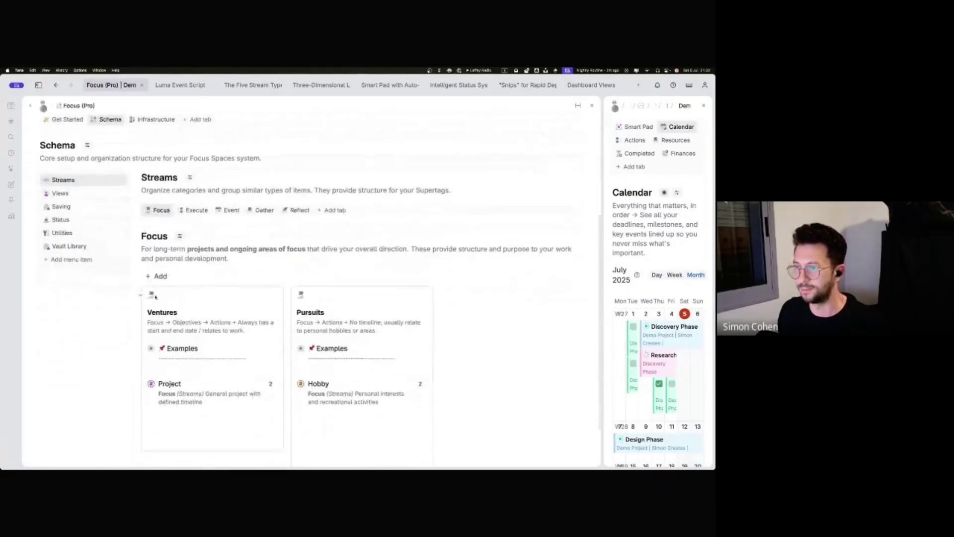
{"action": "left_click", "coordinate": [704, 105]}
{"action": "scroll", "coordinate": [435, 199], "scroll_direction": "down", "scroll_amount": 3}
{"action": "scroll", "coordinate": [434, 200], "scroll_direction": "down", "scroll_amount": 1}
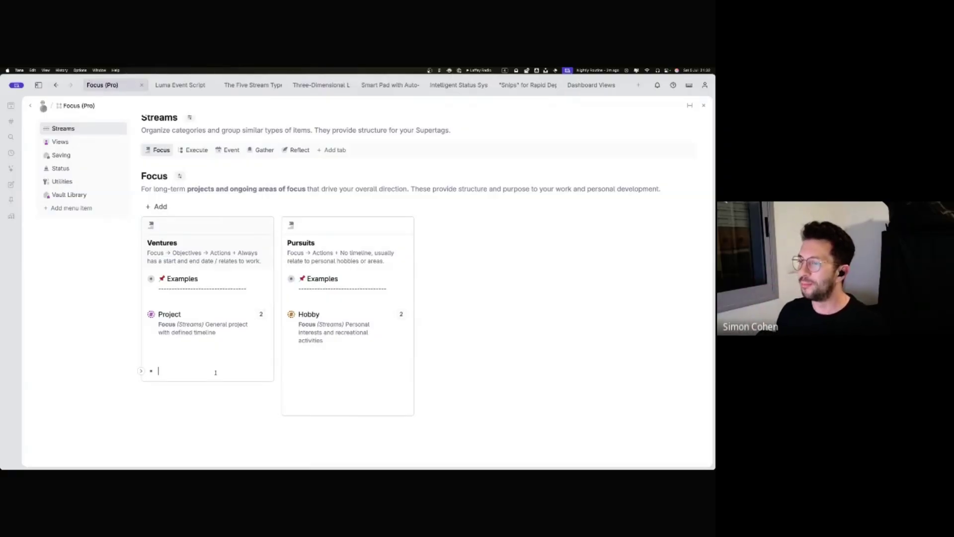
{"action": "scroll", "coordinate": [215, 372], "scroll_direction": "up", "scroll_amount": 1}
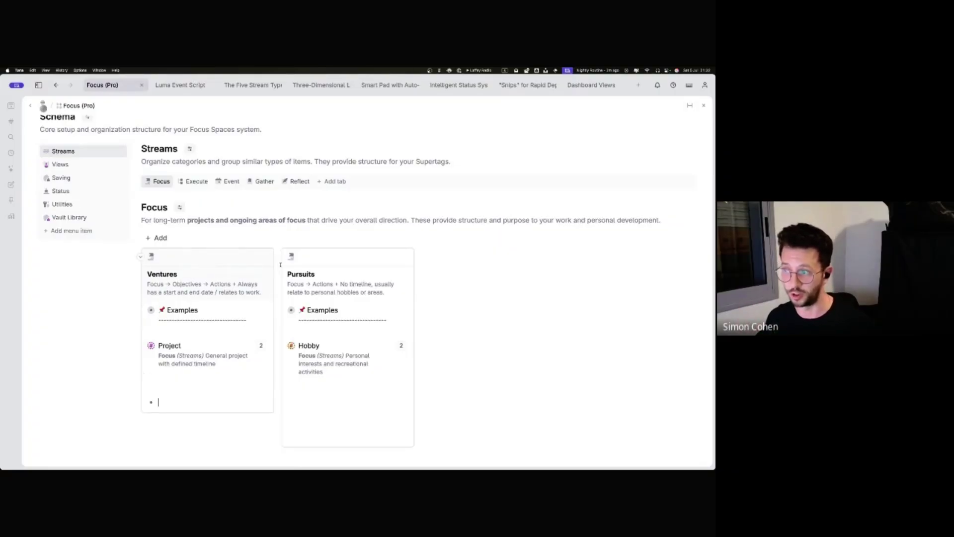
{"action": "scroll", "coordinate": [298, 273], "scroll_direction": "down", "scroll_amount": 1}
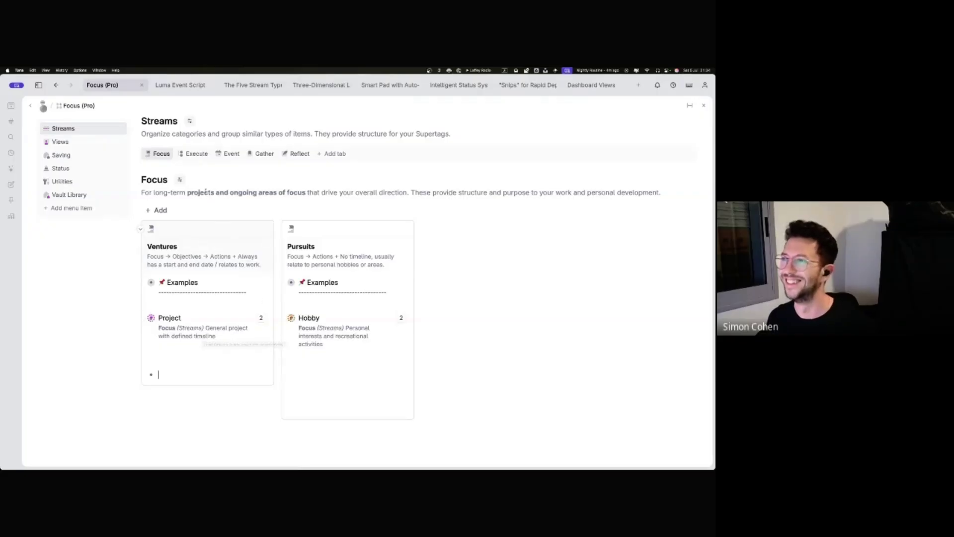
Step: Open the Invoice supertag's configuration from the Execute streams and expand the Vault field in its content template
{"action": "left_click", "coordinate": [196, 153]}
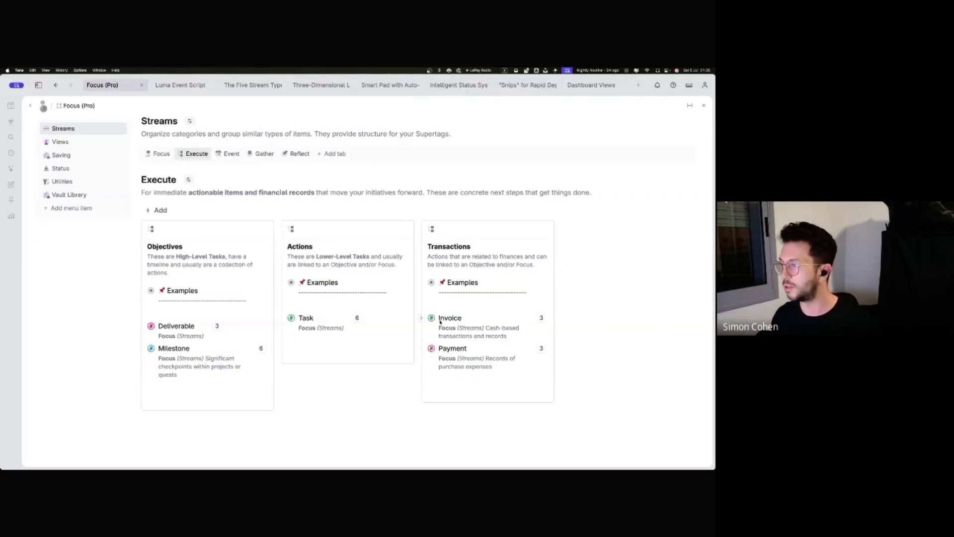
{"action": "right_click", "coordinate": [441, 319]}
{"action": "left_click", "coordinate": [465, 279]}
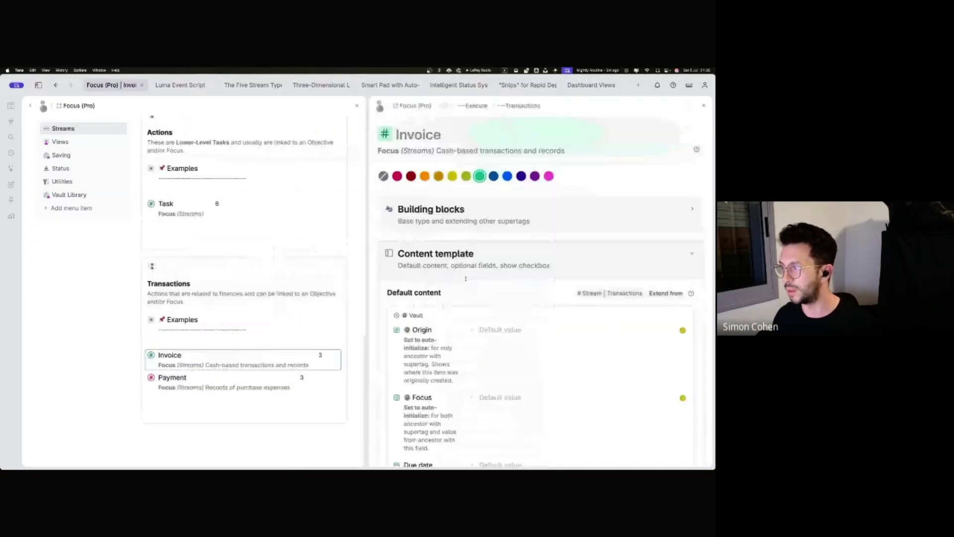
{"action": "scroll", "coordinate": [466, 279], "scroll_direction": "down", "scroll_amount": 5}
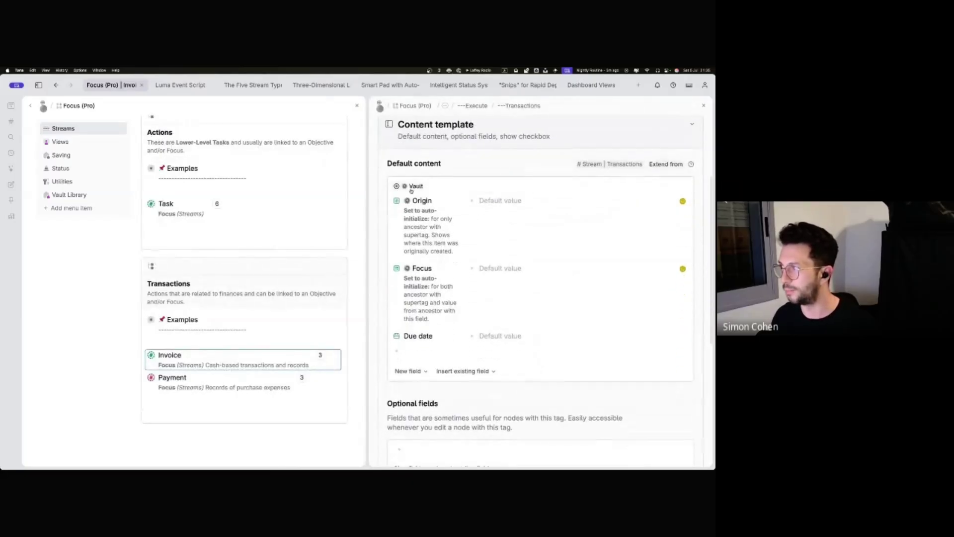
{"action": "left_click", "coordinate": [411, 190]}
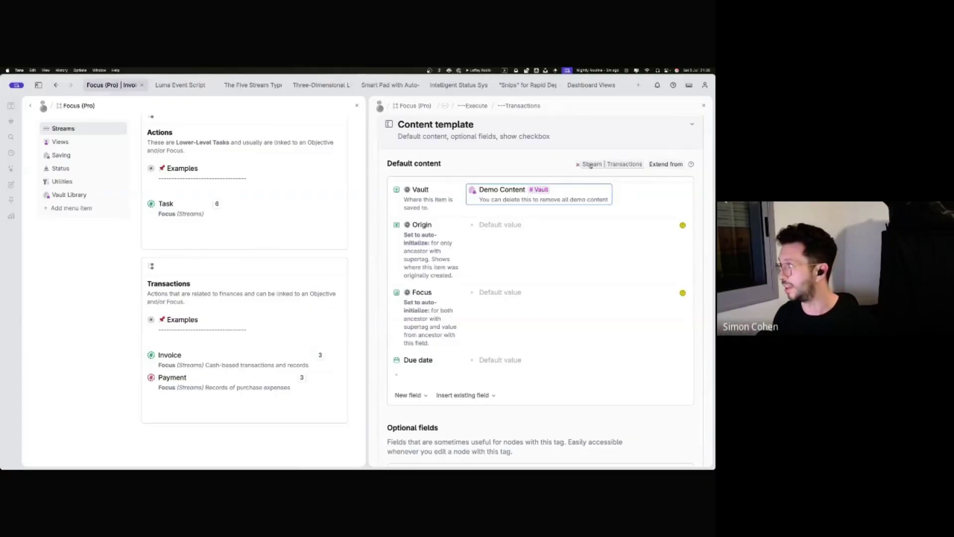
Step: Open the parent supertag Stream | Transactions and add a field named Total Amount below Due date in its default content
{"action": "left_click", "coordinate": [611, 164]}
{"action": "left_click", "coordinate": [606, 191]}
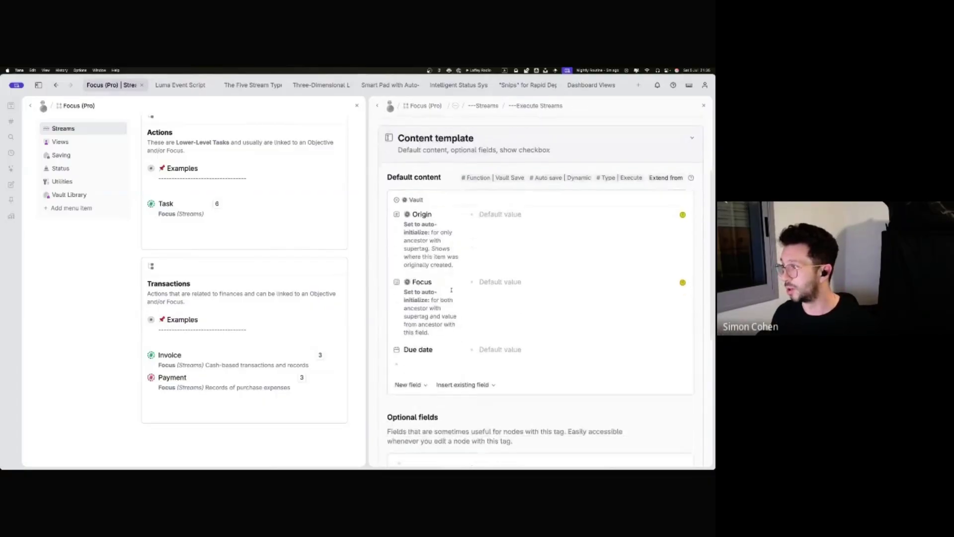
{"action": "scroll", "coordinate": [497, 239], "scroll_direction": "down", "scroll_amount": 2}
{"action": "left_click", "coordinate": [418, 291]}
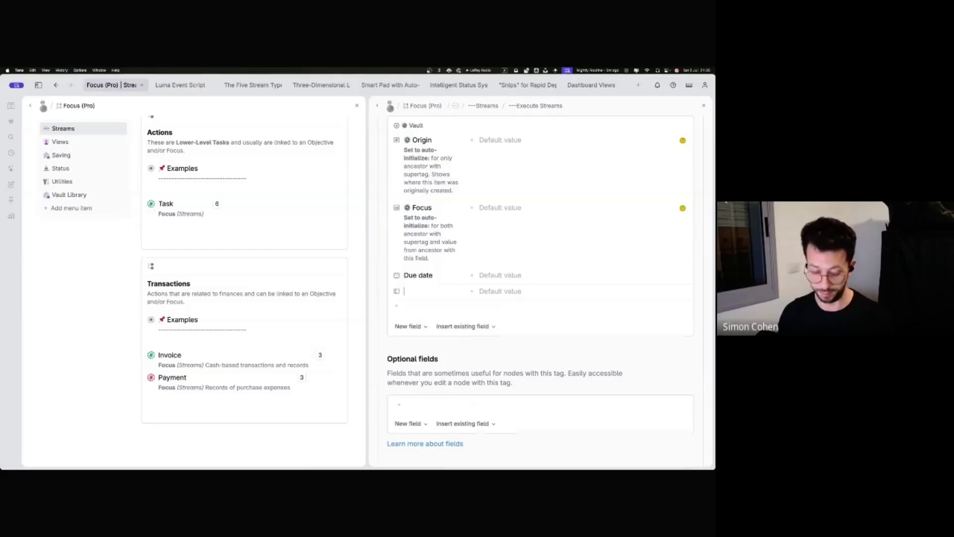
{"action": "type", "text": "A"}
{"action": "key", "text": "BackSpace"}
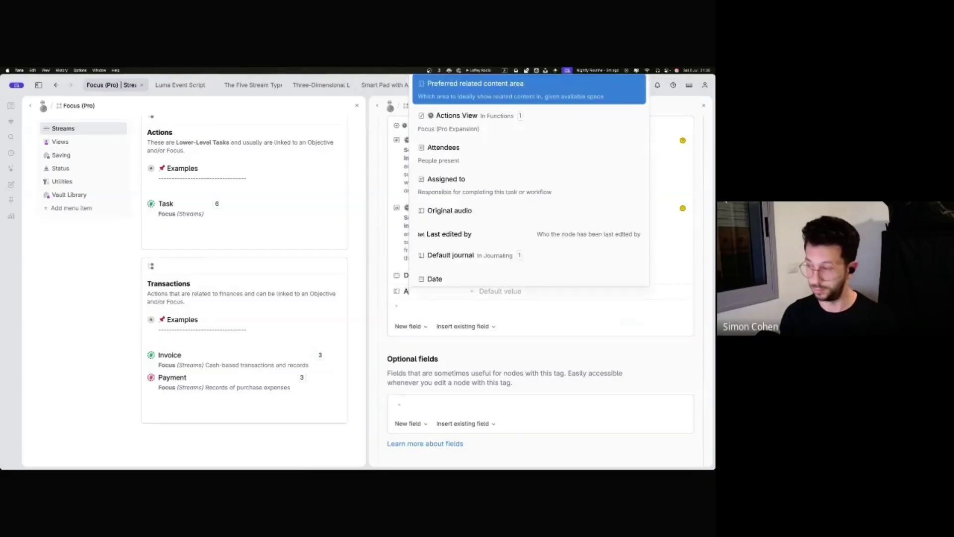
{"action": "type", "text": "Total "}
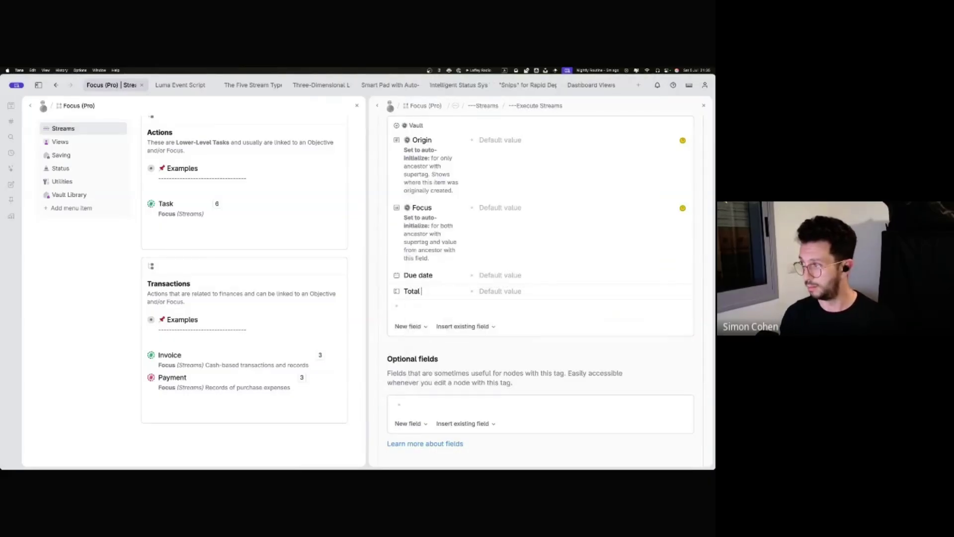
{"action": "type", "text": "Amount"}
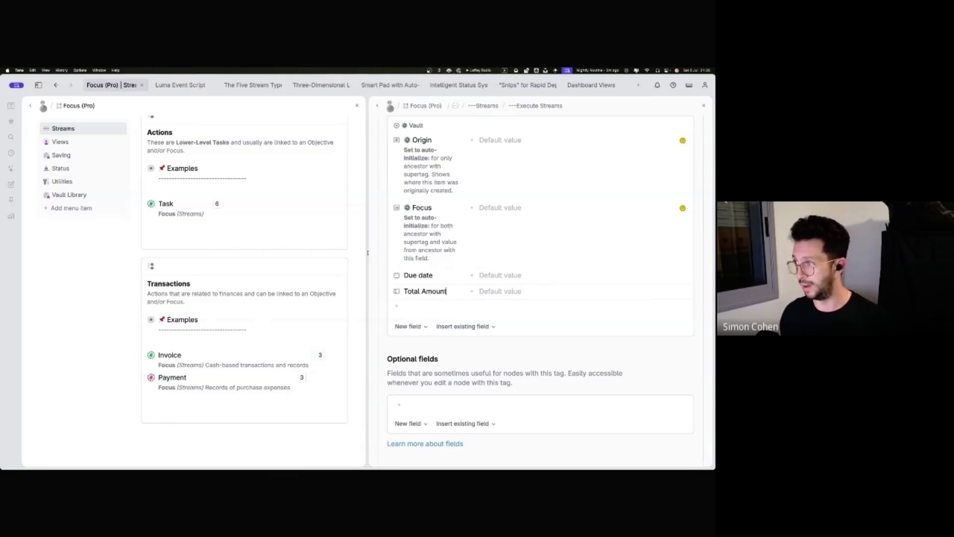
Step: Open the Payment and Invoice supertag configurations side by side, next to the Transactions stream's configuration
{"action": "left_click_drag", "start_coordinate": [367, 252], "coordinate": [459, 252]}
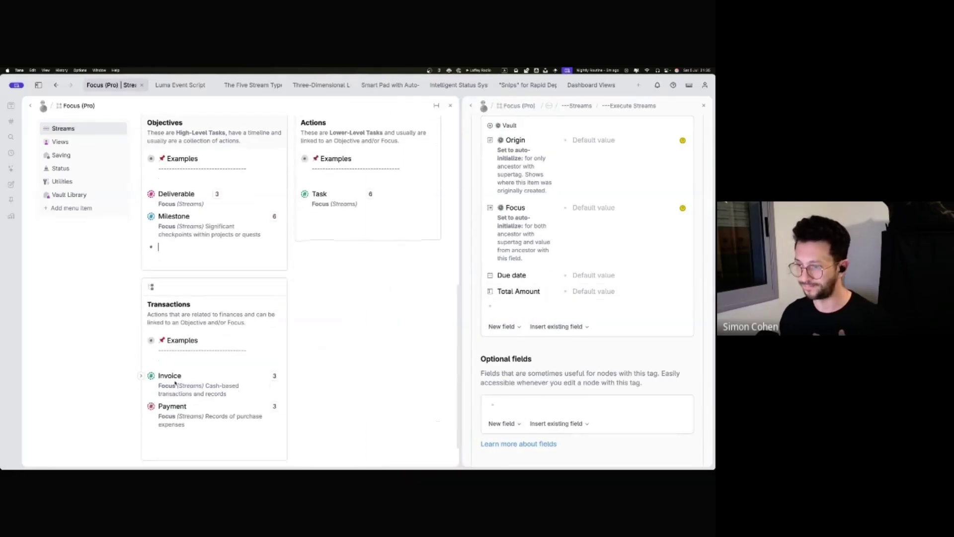
{"action": "left_click", "coordinate": [151, 406]}
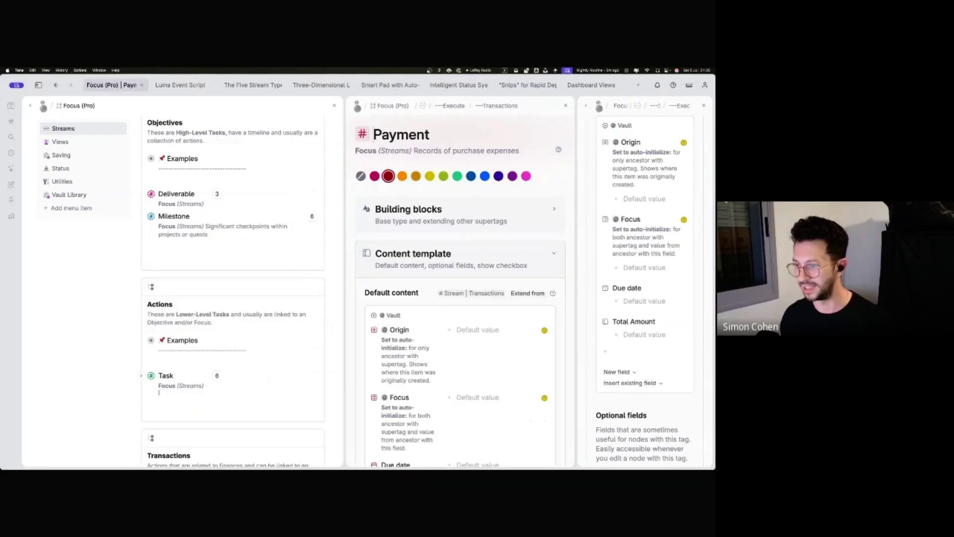
{"action": "scroll", "coordinate": [159, 393], "scroll_direction": "down", "scroll_amount": 3}
{"action": "left_click", "coordinate": [151, 453]}
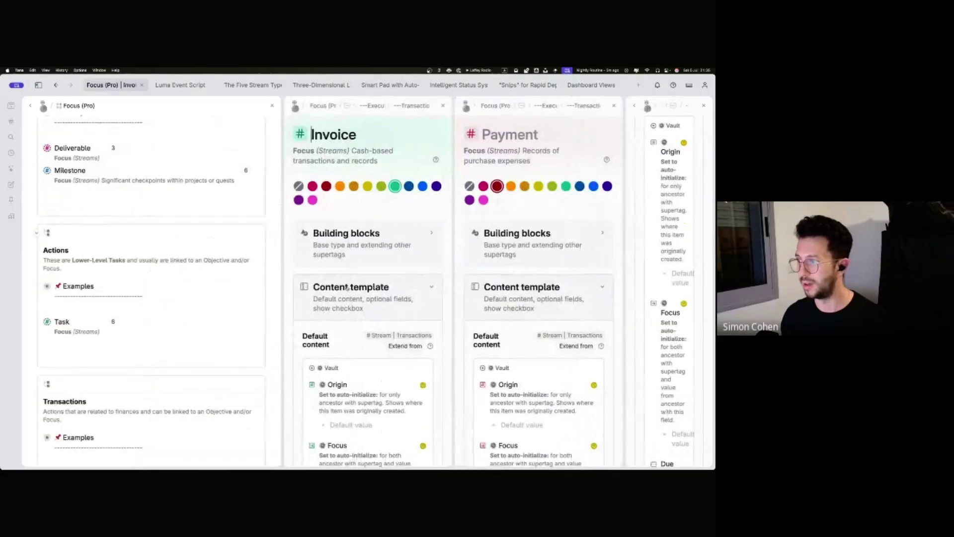
Step: Compare the default content fields of the Invoice, Payment and Stream | Transactions supertags, and check the options of Invoice's Total Amount field
{"action": "scroll", "coordinate": [350, 295], "scroll_direction": "down", "scroll_amount": 5}
{"action": "scroll", "coordinate": [497, 349], "scroll_direction": "down", "scroll_amount": 4}
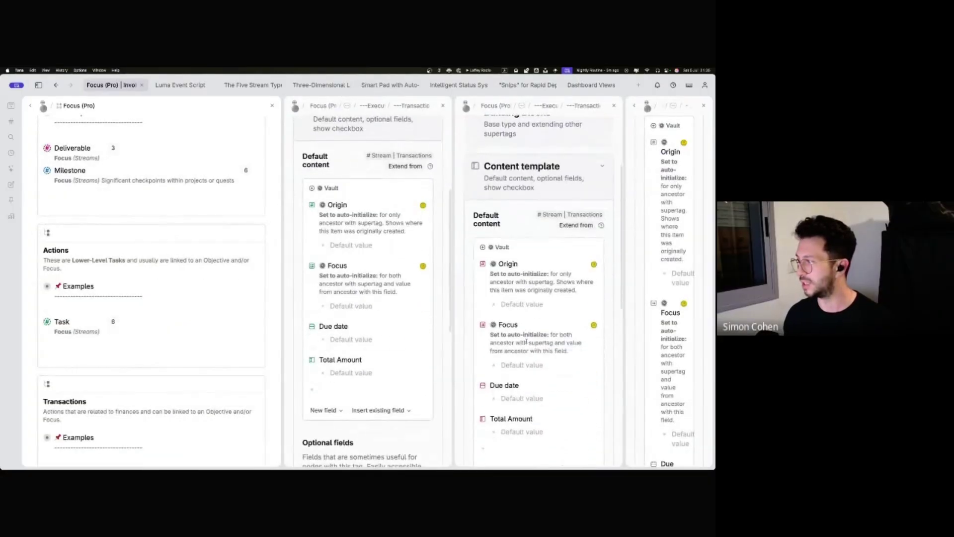
{"action": "scroll", "coordinate": [522, 410], "scroll_direction": "up", "scroll_amount": 4}
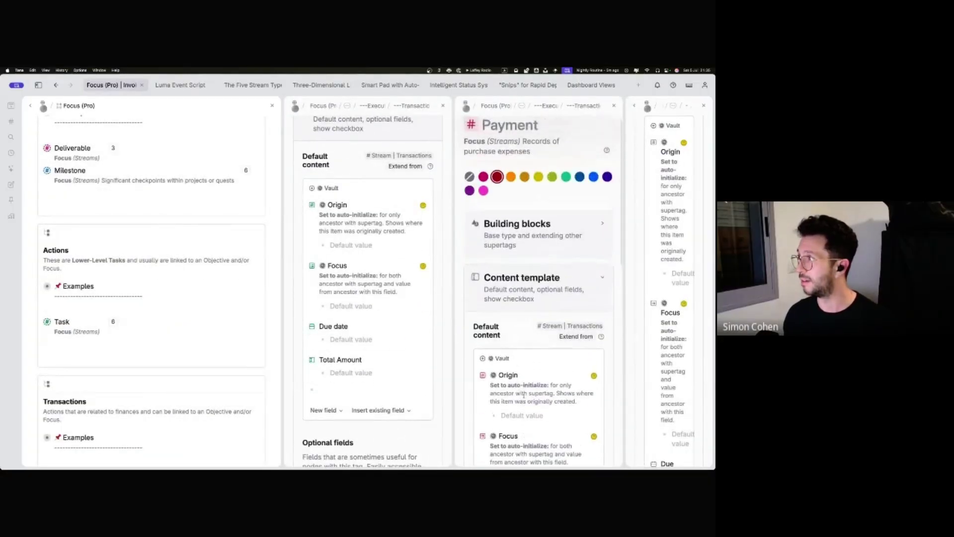
{"action": "scroll", "coordinate": [522, 348], "scroll_direction": "down", "scroll_amount": 1}
{"action": "scroll", "coordinate": [164, 303], "scroll_direction": "down", "scroll_amount": 3}
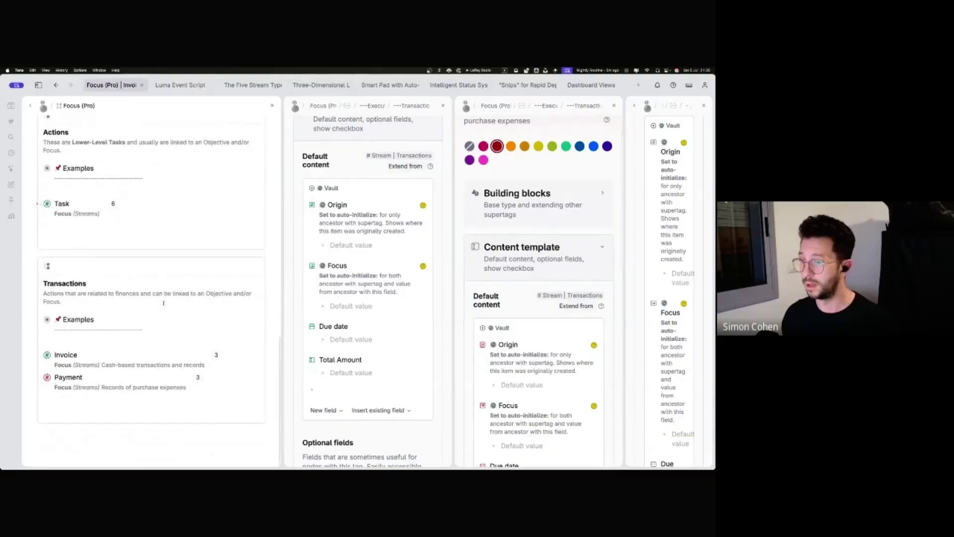
{"action": "scroll", "coordinate": [475, 348], "scroll_direction": "down", "scroll_amount": 3}
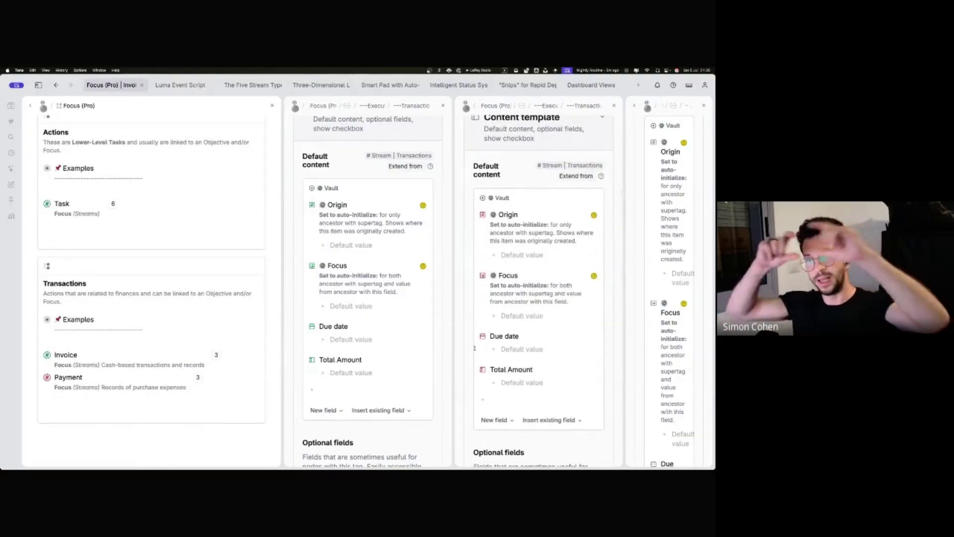
{"action": "right_click", "coordinate": [364, 361]}
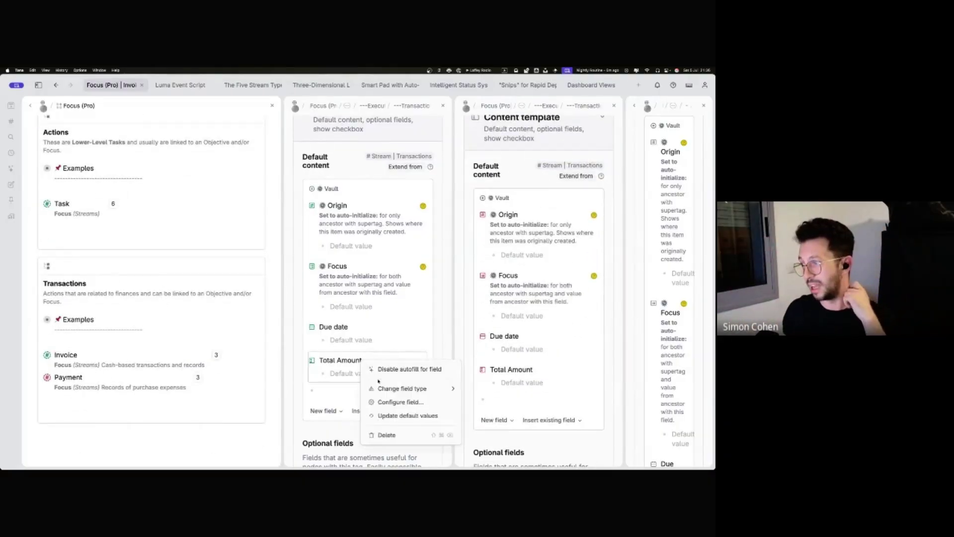
{"action": "left_click", "coordinate": [395, 435]}
{"action": "scroll", "coordinate": [637, 370], "scroll_direction": "down", "scroll_amount": 1}
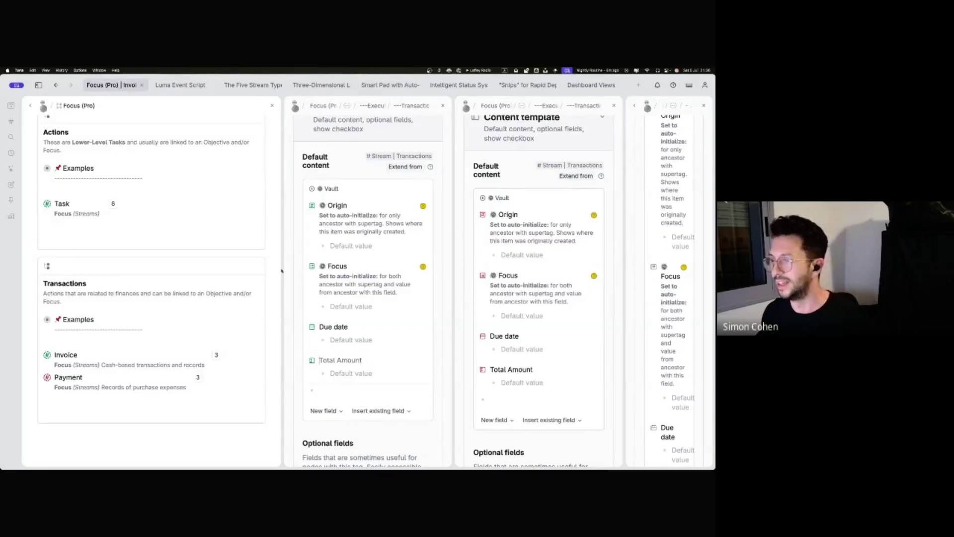
Step: Resize the side-by-side panels to give the Stream | Transactions configuration more width, and bring its default fields into view
{"action": "left_click_drag", "start_coordinate": [282, 271], "coordinate": [203, 269]}
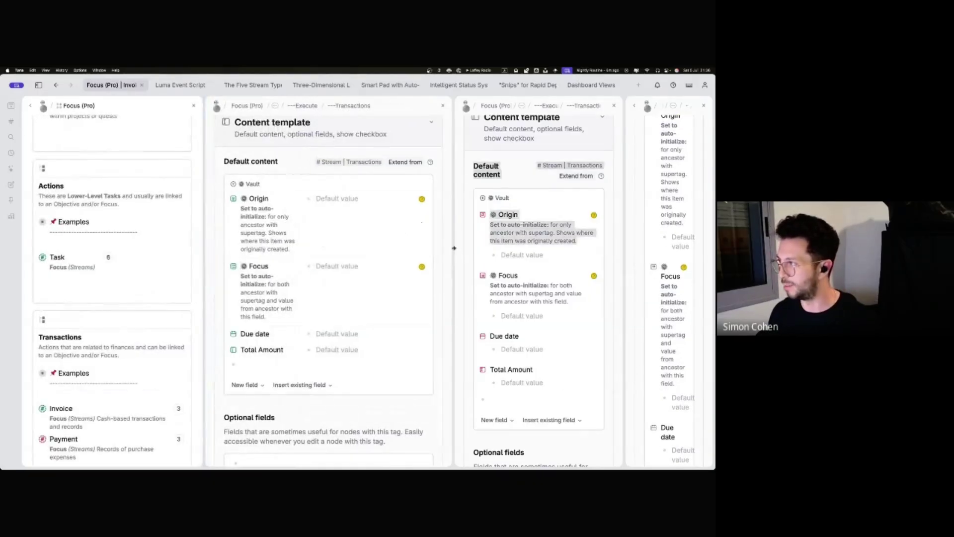
{"action": "left_click_drag", "start_coordinate": [454, 247], "coordinate": [377, 248]}
{"action": "left_click_drag", "start_coordinate": [625, 243], "coordinate": [557, 246]}
{"action": "scroll", "coordinate": [616, 274], "scroll_direction": "up", "scroll_amount": 1}
{"action": "scroll", "coordinate": [617, 273], "scroll_direction": "up", "scroll_amount": 5}
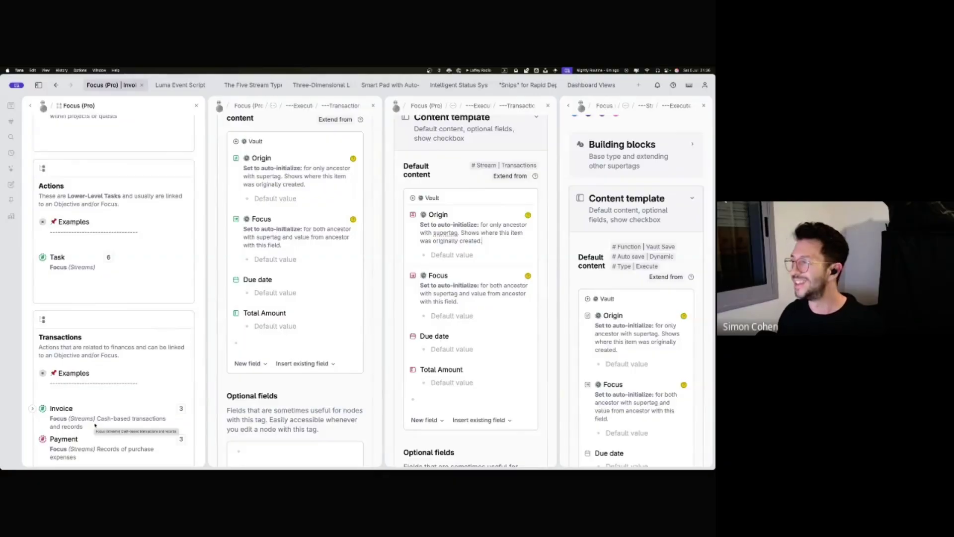
{"action": "scroll", "coordinate": [646, 368], "scroll_direction": "down", "scroll_amount": 5}
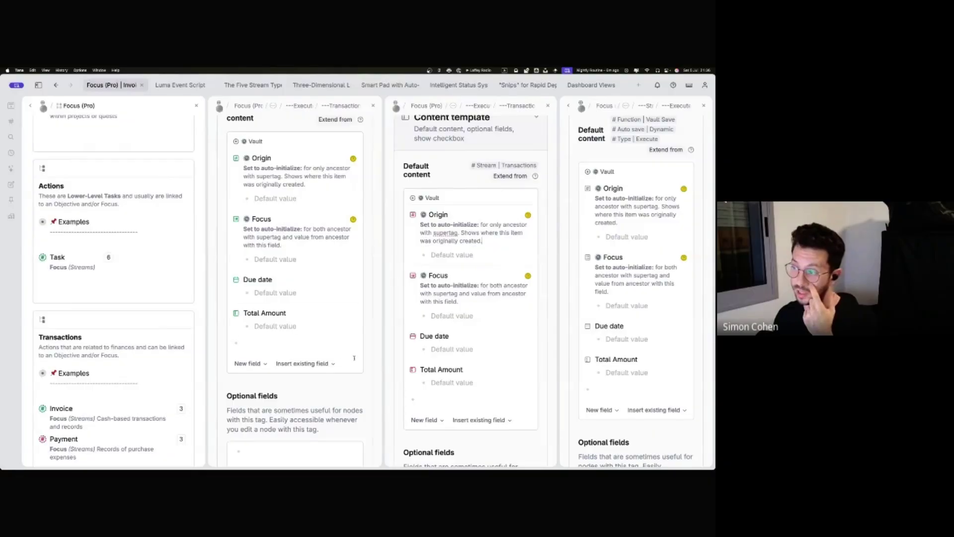
Step: Set the default Total Amount to -0.00 in the Payment template and 0.00 in the Invoice template
{"action": "left_click", "coordinate": [432, 381]}
{"action": "type", "text": "-0."}
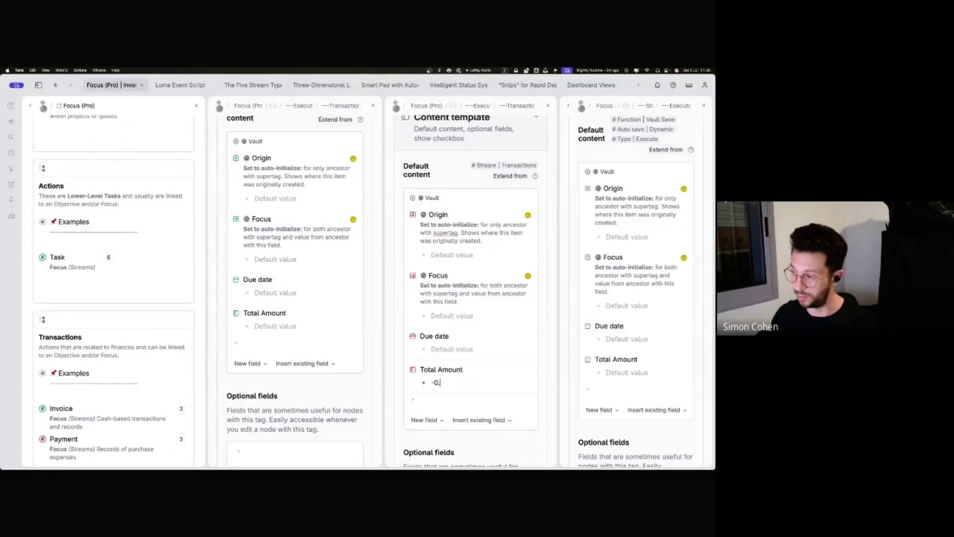
{"action": "type", "text": "000.00"}
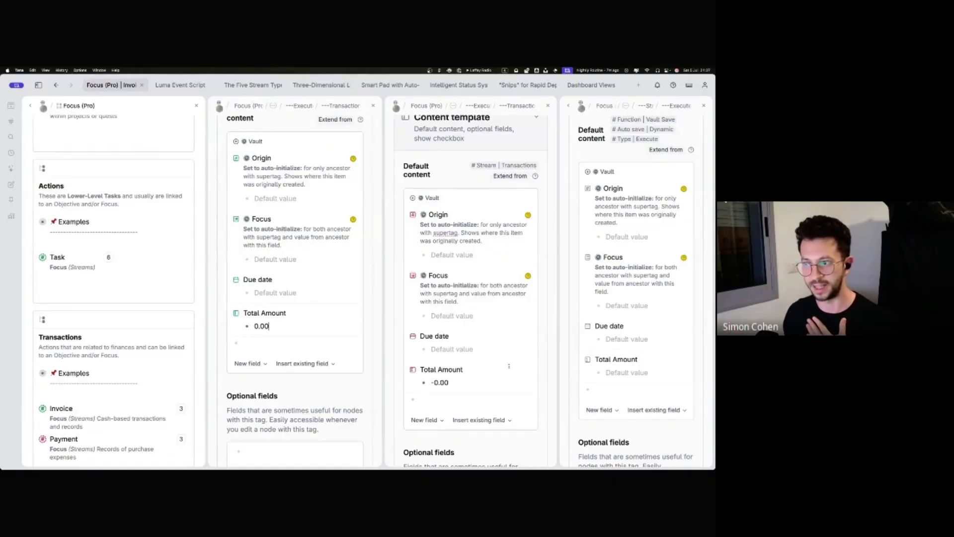
Step: Review the Actions and Transactions sections of Focus (Pro) and the configuration overviews of Invoice, Payment and Stream | Transactions
{"action": "scroll", "coordinate": [183, 364], "scroll_direction": "down", "scroll_amount": 2}
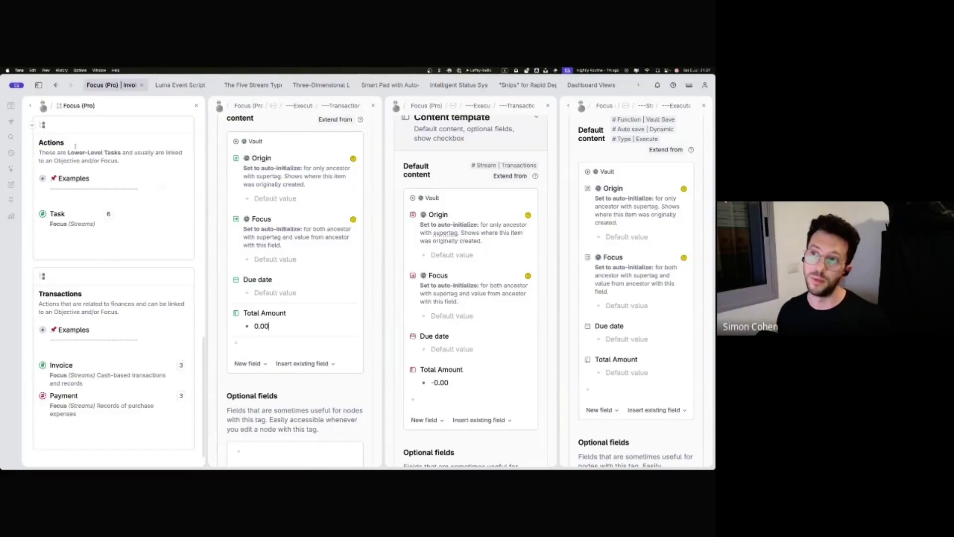
{"action": "scroll", "coordinate": [73, 240], "scroll_direction": "up", "scroll_amount": 2}
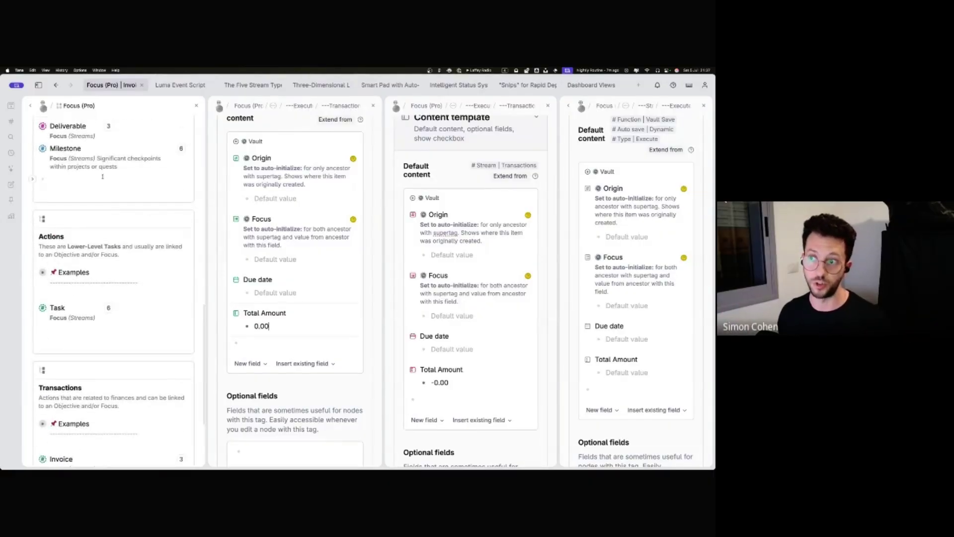
{"action": "scroll", "coordinate": [102, 176], "scroll_direction": "up", "scroll_amount": 1}
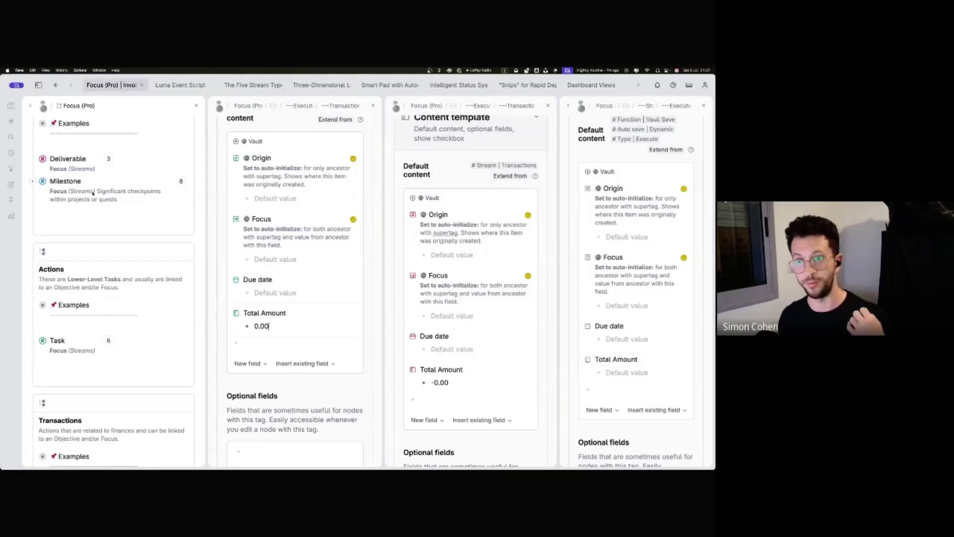
{"action": "scroll", "coordinate": [92, 194], "scroll_direction": "down", "scroll_amount": 3}
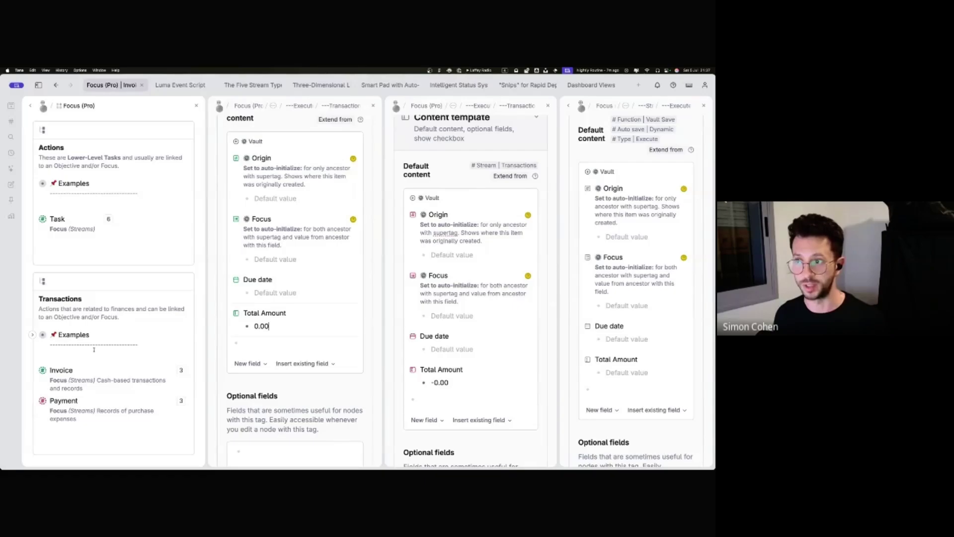
{"action": "scroll", "coordinate": [94, 349], "scroll_direction": "up", "scroll_amount": 4}
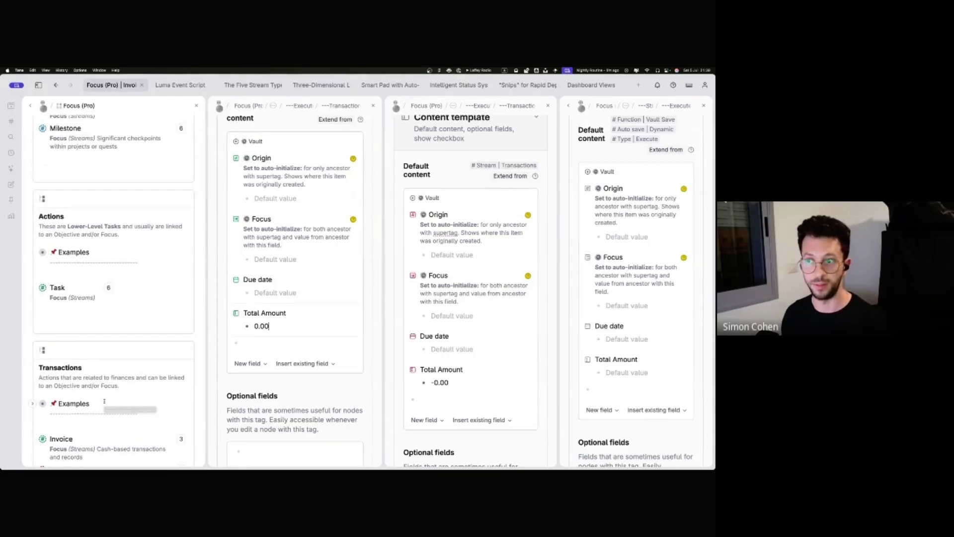
{"action": "scroll", "coordinate": [332, 198], "scroll_direction": "up", "scroll_amount": 10}
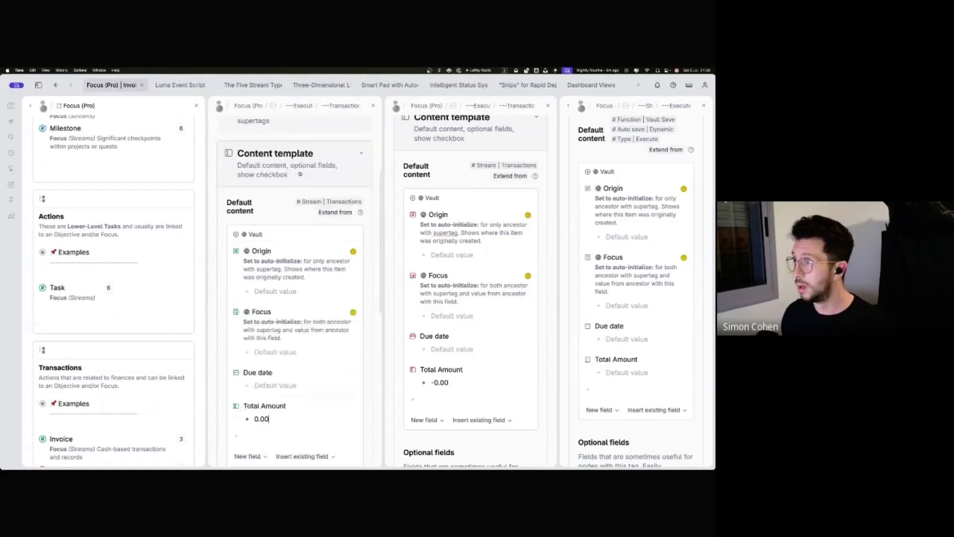
{"action": "scroll", "coordinate": [332, 198], "scroll_direction": "up", "scroll_amount": 3}
{"action": "scroll", "coordinate": [469, 208], "scroll_direction": "up", "scroll_amount": 9}
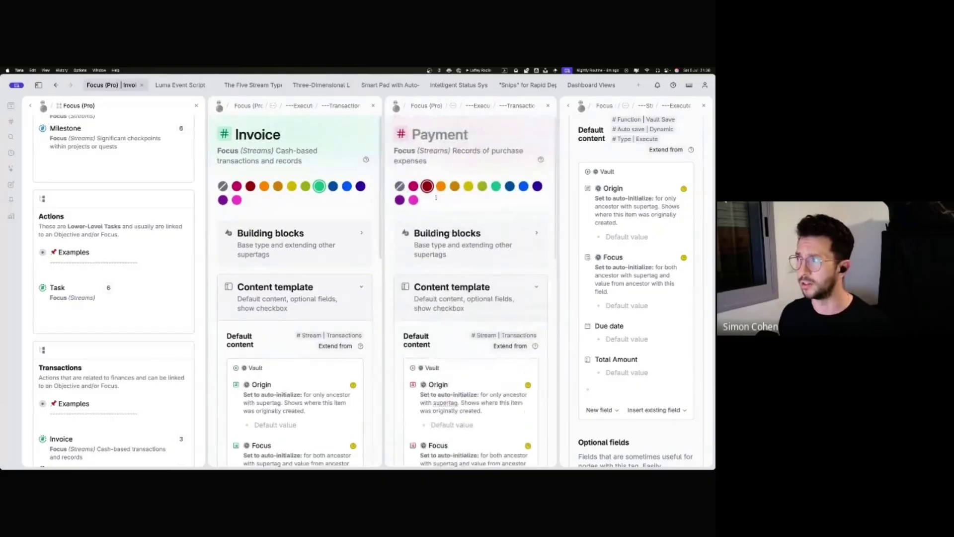
{"action": "scroll", "coordinate": [562, 211], "scroll_direction": "up", "scroll_amount": 12}
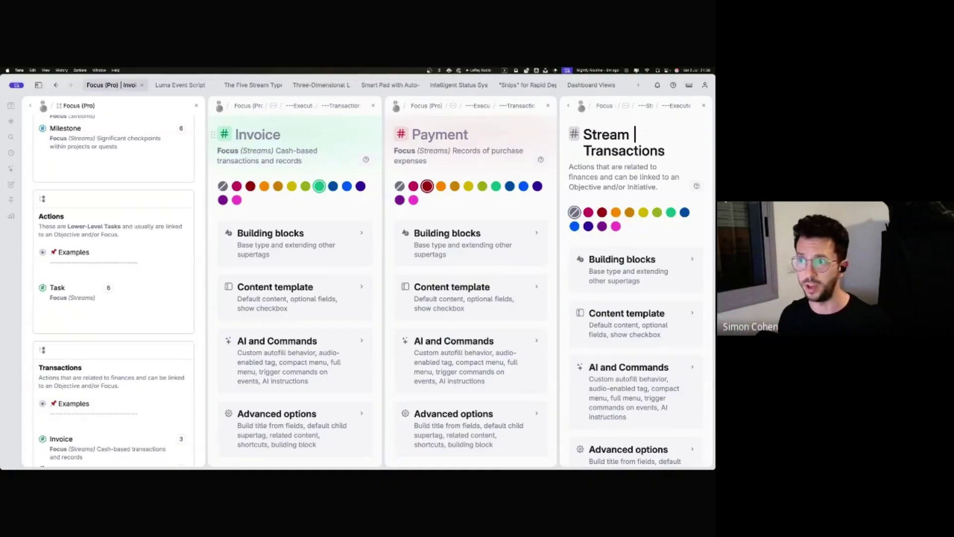
Step: Open today's daily note in the Focus (Pro) workspace and close the Stream | Transactions, Payment and Invoice panels
{"action": "scroll", "coordinate": [186, 194], "scroll_direction": "up", "scroll_amount": 10}
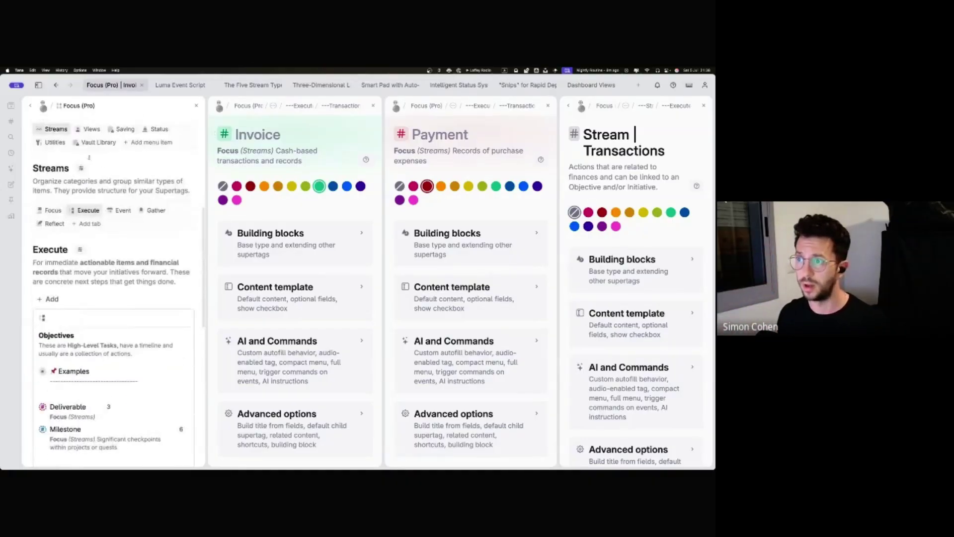
{"action": "left_click", "coordinate": [37, 110]}
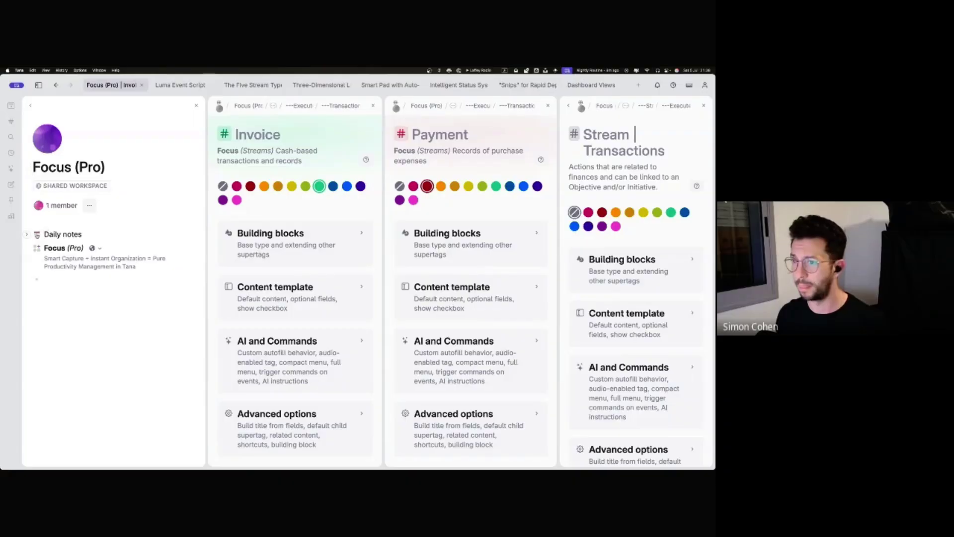
{"action": "key", "text": "ctrl+shift+d"}
{"action": "left_click", "coordinate": [607, 137]}
{"action": "key", "text": "super+w"}
{"action": "left_click", "coordinate": [541, 137]}
{"action": "key", "text": "super+w"}
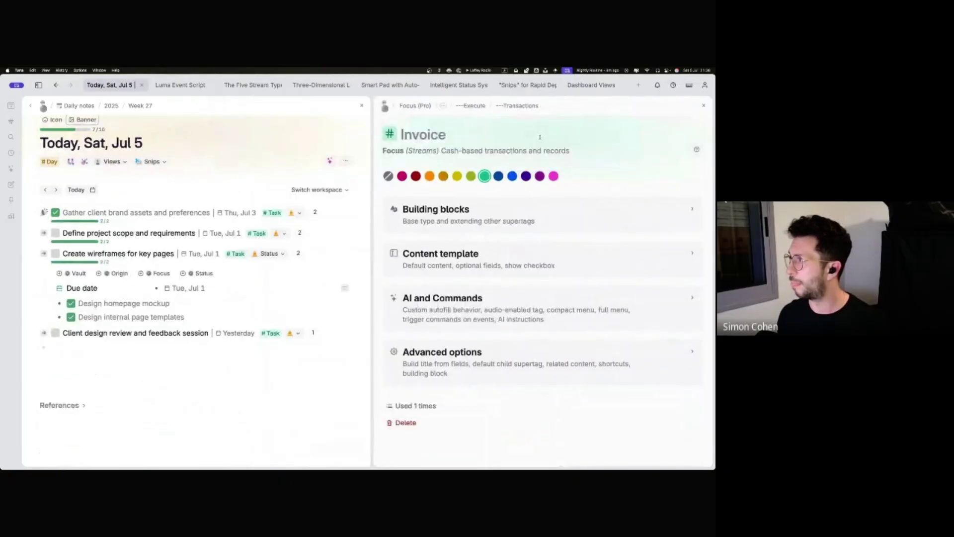
{"action": "left_click", "coordinate": [539, 136]}
{"action": "key", "text": "super+w"}
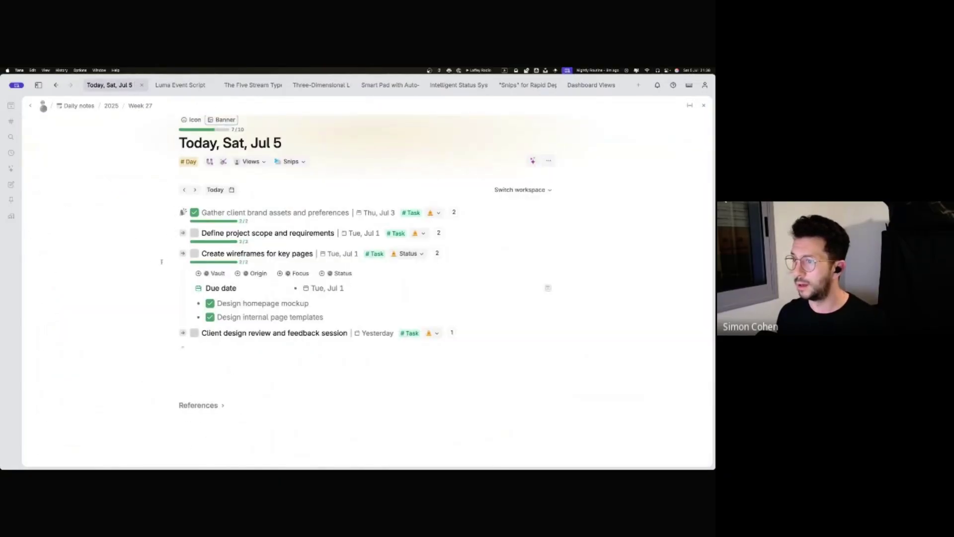
Step: Collapse the "Create wireframes for key pages" task and display the Daily View alongside today's note
{"action": "left_click", "coordinate": [183, 254]}
{"action": "left_click", "coordinate": [251, 161]}
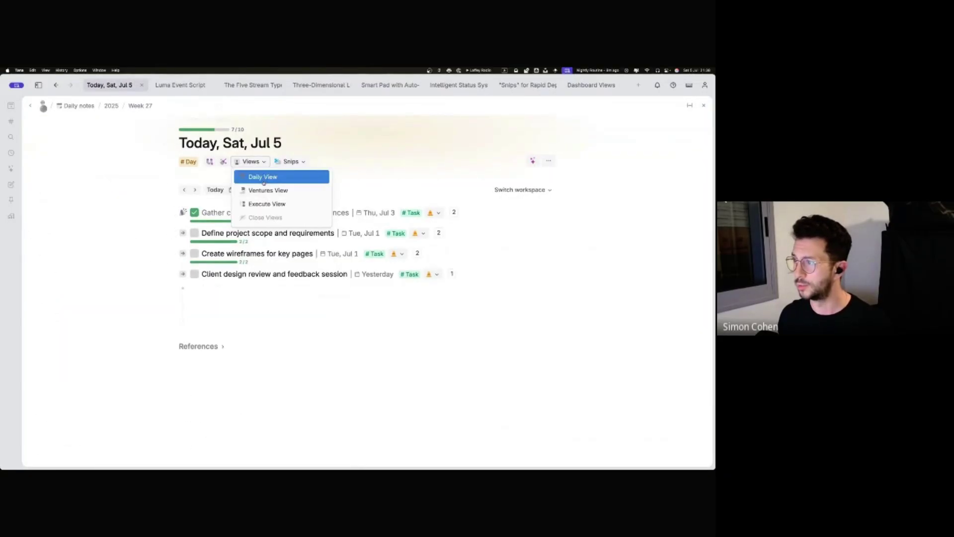
{"action": "left_click", "coordinate": [263, 178]}
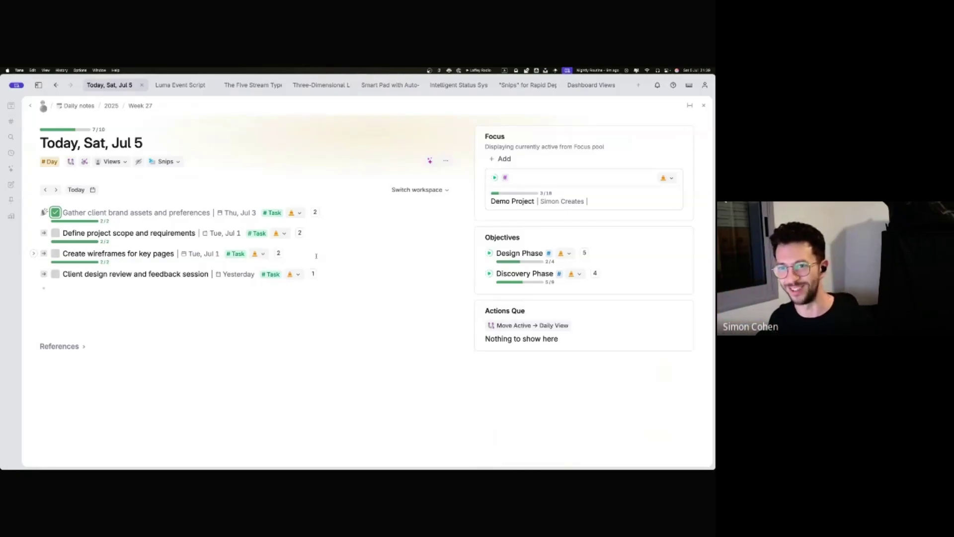
Step: Close the Daily View and display the Objective Snips on today's note
{"action": "left_click", "coordinate": [138, 162]}
{"action": "left_click", "coordinate": [290, 161]}
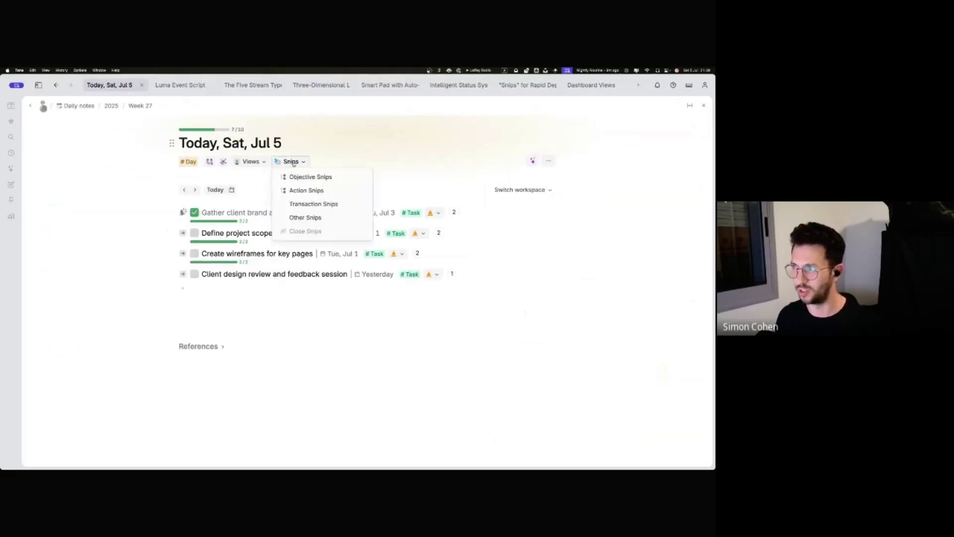
{"action": "left_click", "coordinate": [308, 177]}
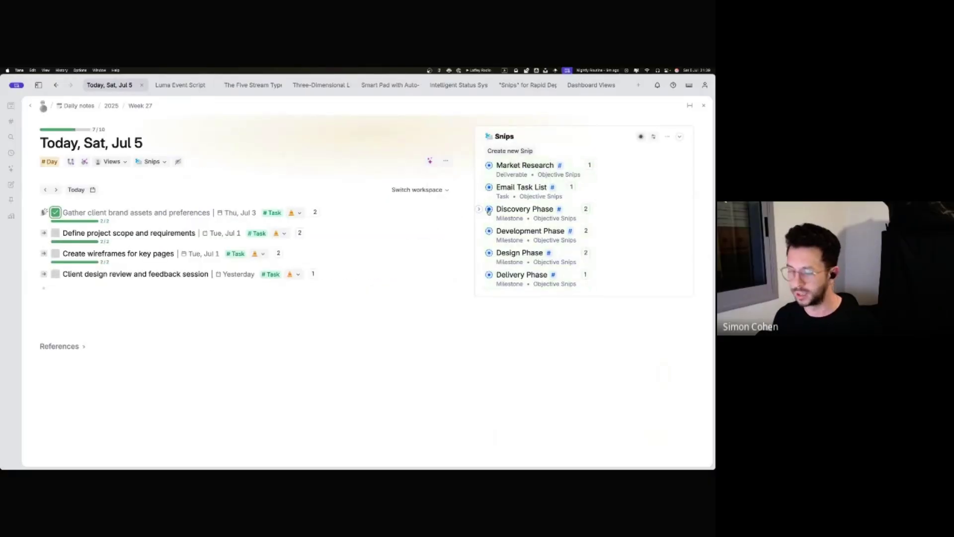
Step: Open the Discovery Phase snip in a separate panel and expand its deliverable and both tasks
{"action": "right_click", "coordinate": [488, 210]}
{"action": "left_click", "coordinate": [507, 239]}
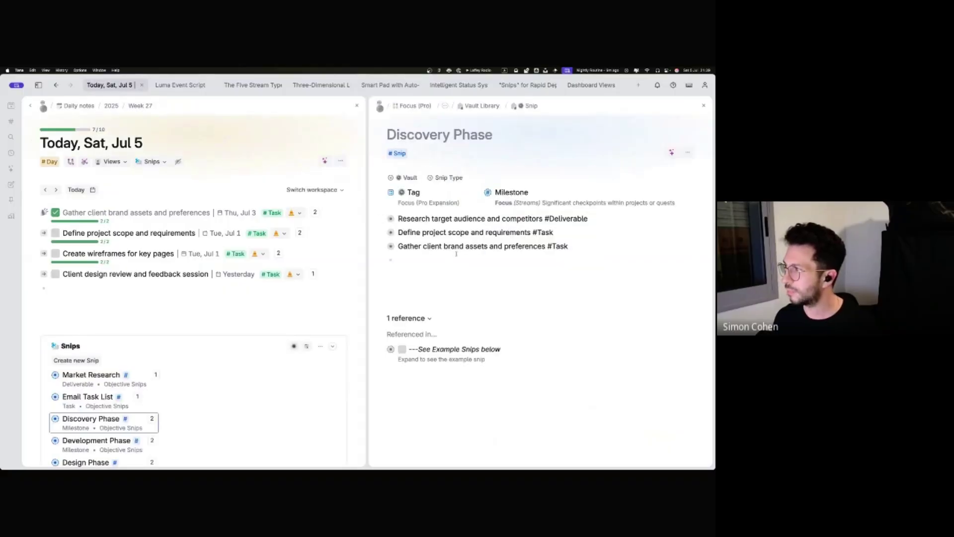
{"action": "left_click", "coordinate": [381, 244]}
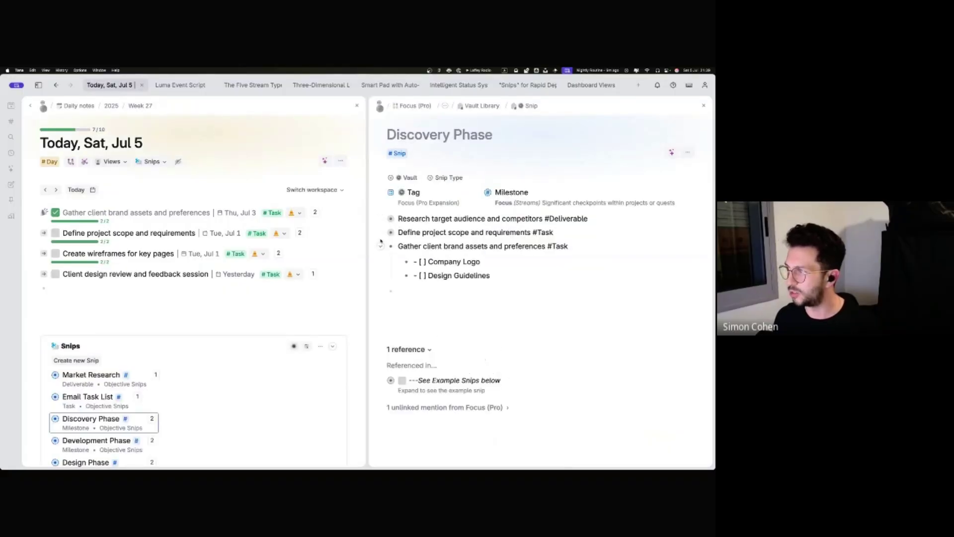
{"action": "left_click", "coordinate": [381, 232]}
{"action": "left_click", "coordinate": [380, 219]}
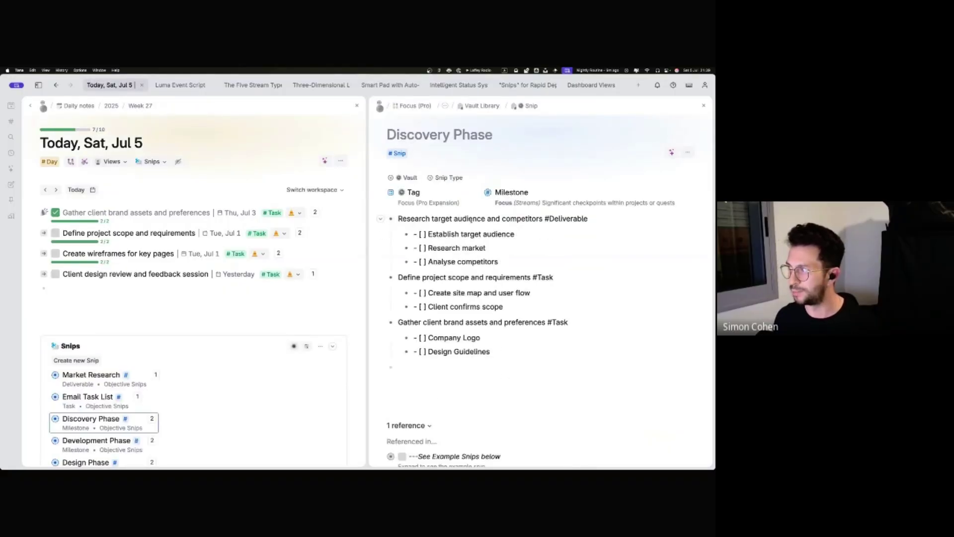
{"action": "left_click", "coordinate": [561, 218]}
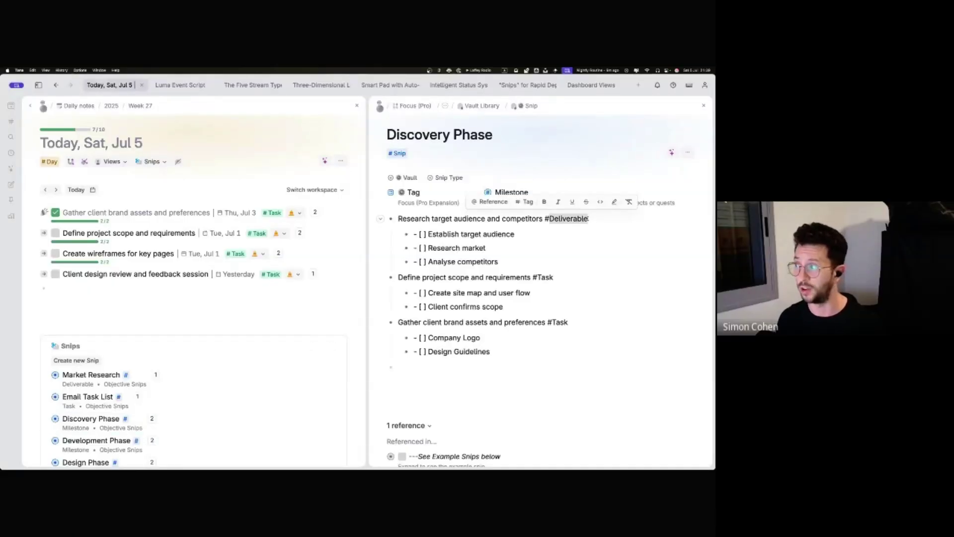
{"action": "left_click", "coordinate": [514, 234]}
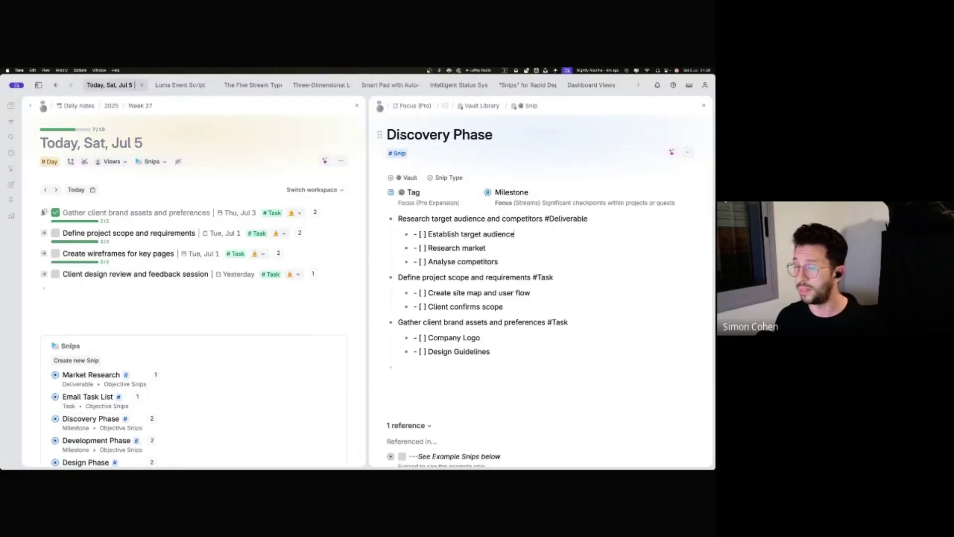
{"action": "left_click", "coordinate": [95, 290]}
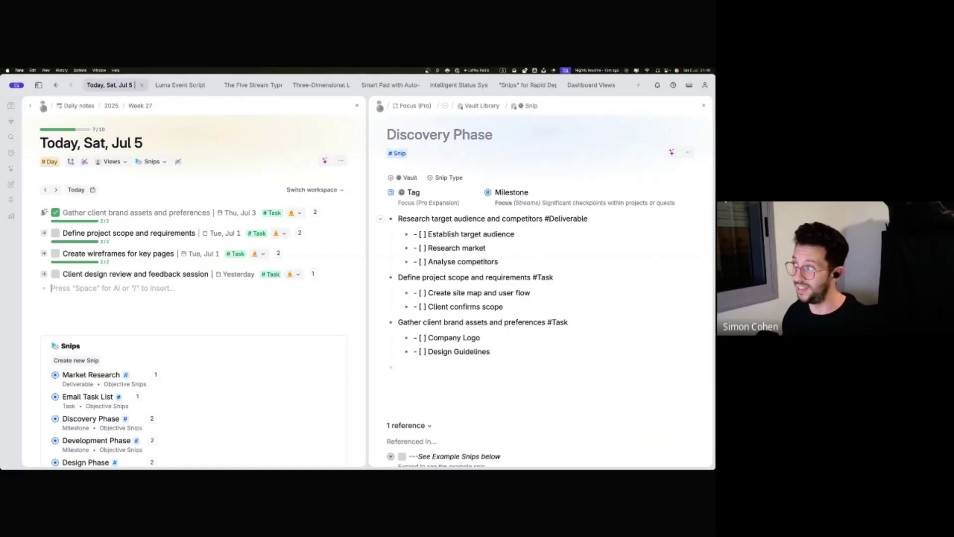
{"action": "double_click", "coordinate": [568, 218]}
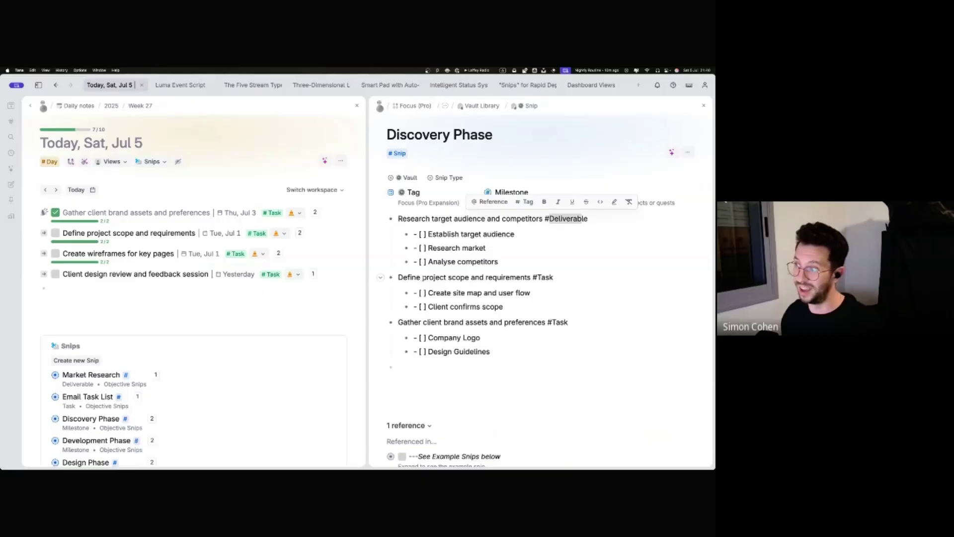
Step: Nest the project scope and client brand assets tasks under "Research target audience and competitors #Deliverable" in the Discovery Phase snip
{"action": "left_click", "coordinate": [423, 278]}
{"action": "key", "text": "Tab"}
{"action": "left_click", "coordinate": [430, 322]}
{"action": "key", "text": "Tab"}
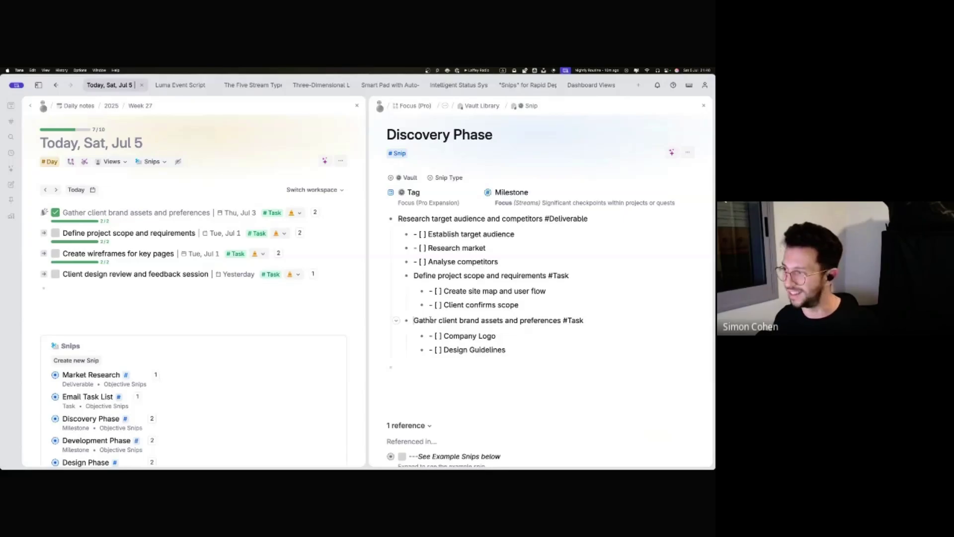
Step: Undo the nesting of the two tasks, and nest them again under the "Research target audience and competitors #Deliverable" item
{"action": "key", "text": "super+z"}
{"action": "key", "text": "super+z"}
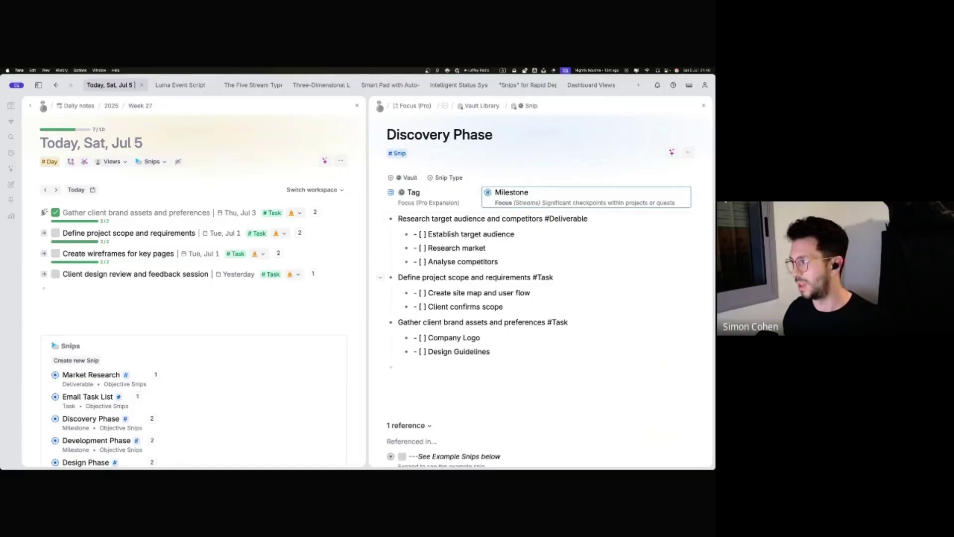
{"action": "key", "text": "Tab"}
{"action": "key", "text": "Down"}
{"action": "key", "text": "Down"}
{"action": "key", "text": "Down"}
{"action": "key", "text": "Tab"}
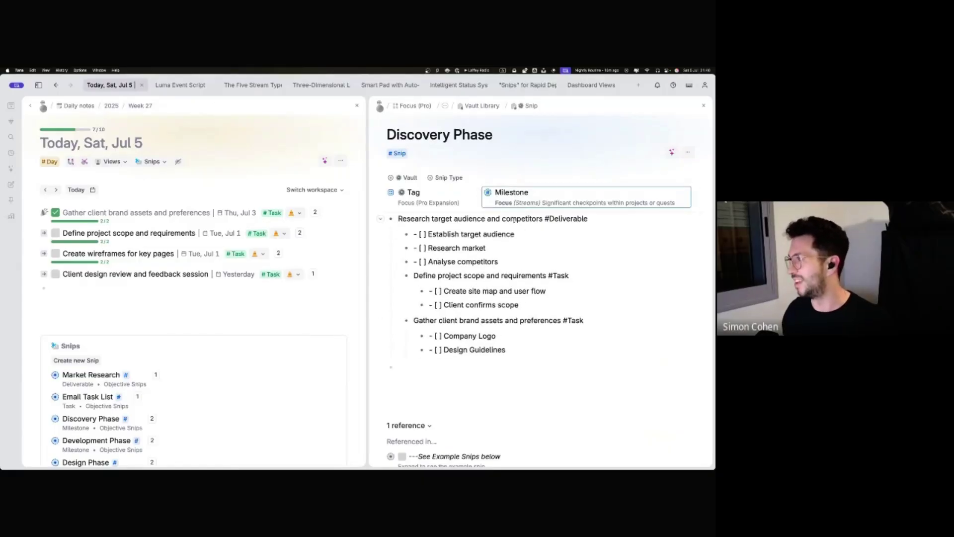
Step: Set the Discovery Phase snip's Tag field to the Project supertag
{"action": "left_click", "coordinate": [511, 198]}
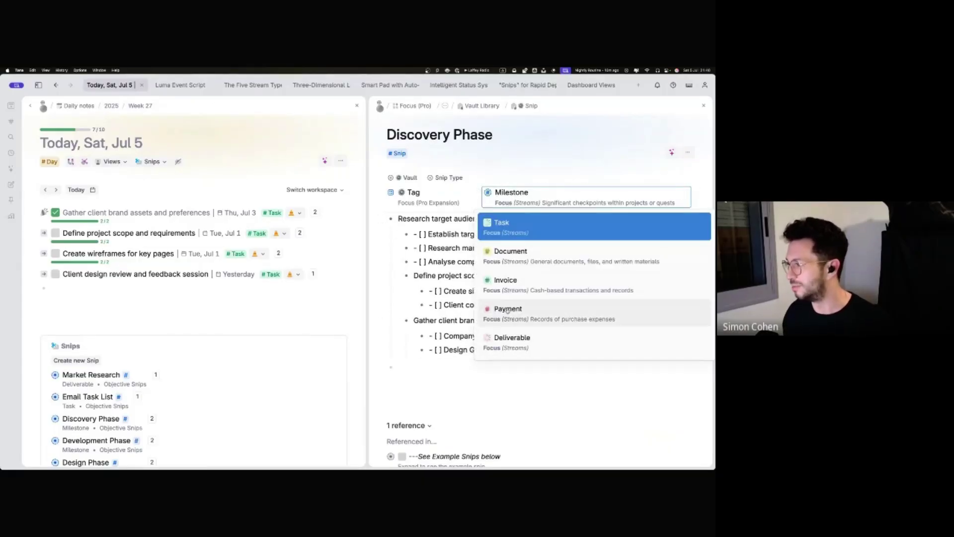
{"action": "left_click", "coordinate": [517, 193]}
{"action": "left_click", "coordinate": [517, 193]}
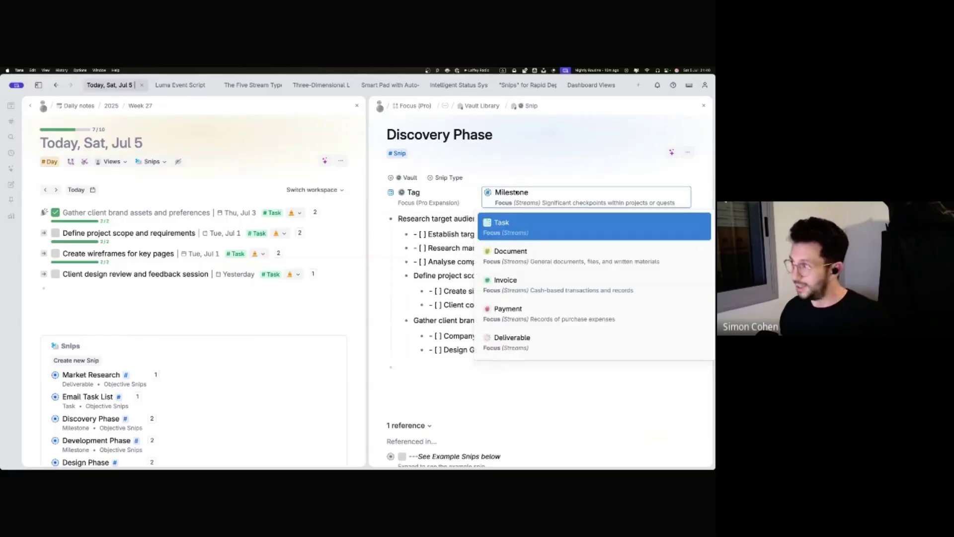
{"action": "key", "text": "BackSpace"}
{"action": "type", "text": "@project"}
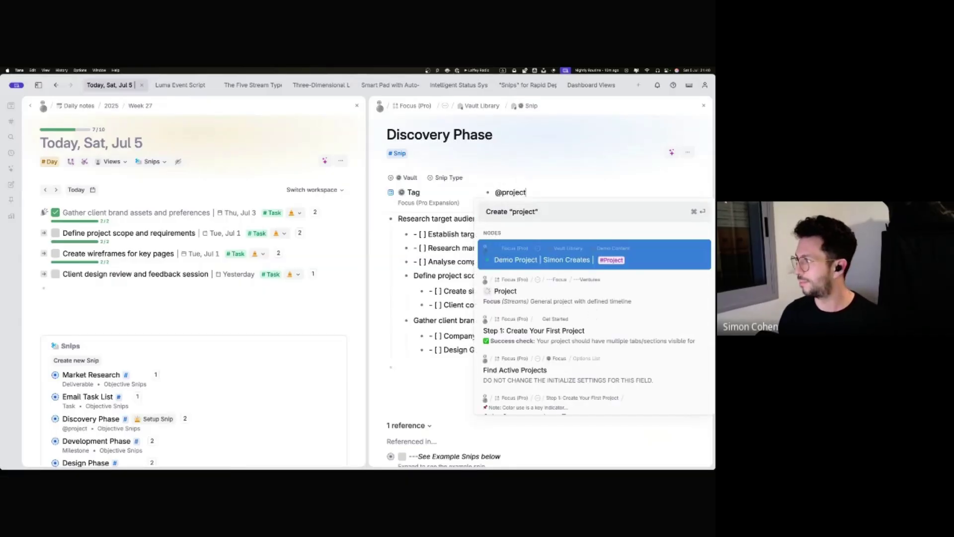
{"action": "key", "text": "Down"}
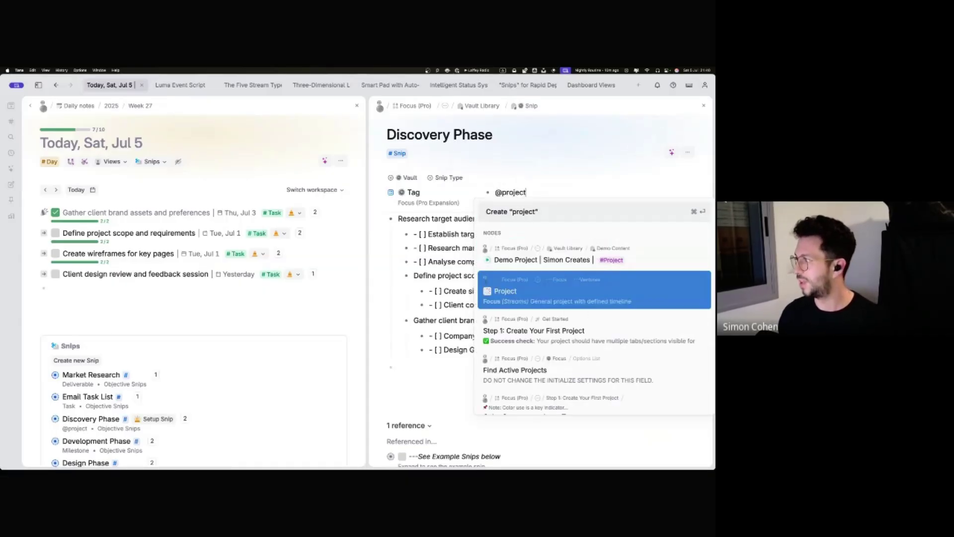
{"action": "key", "text": "Return"}
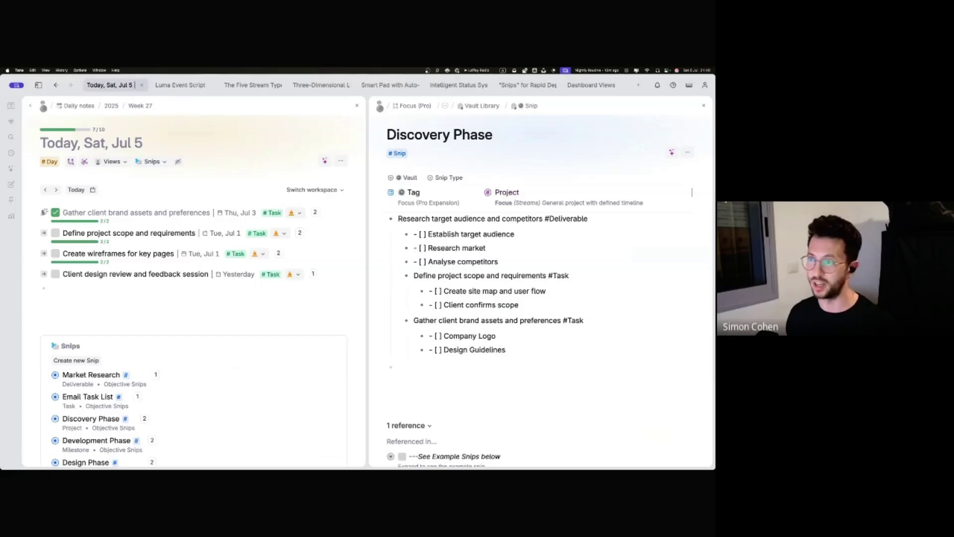
Step: Move the three research checklist items under the "Define project scope and requirements" task and prefix both task lines with a dash
{"action": "left_click_drag", "start_coordinate": [497, 235], "coordinate": [492, 261]}
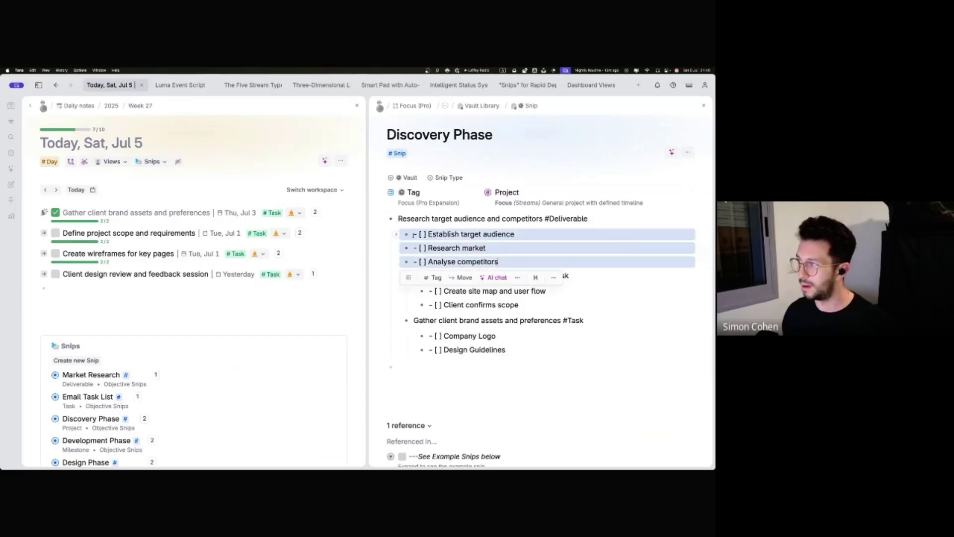
{"action": "left_click_drag", "start_coordinate": [407, 236], "coordinate": [433, 267]}
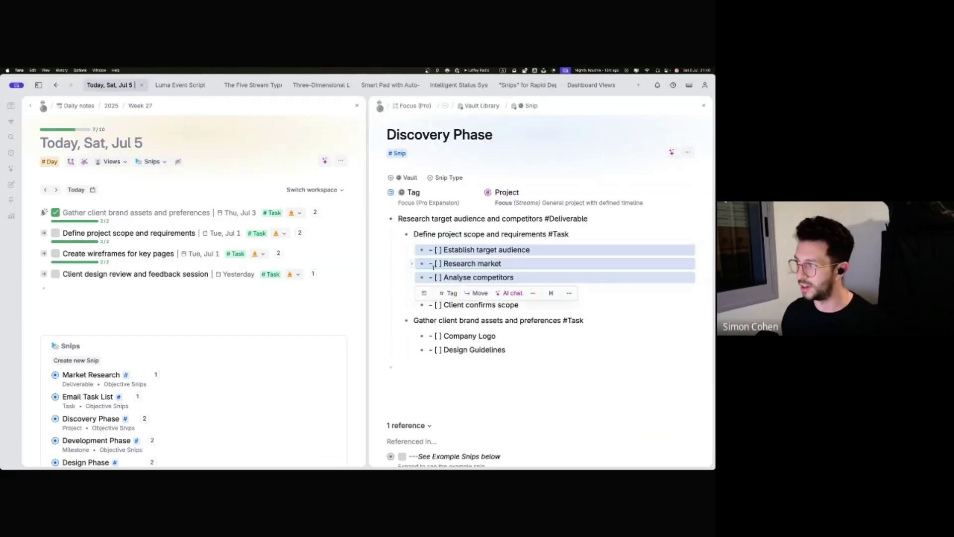
{"action": "left_click", "coordinate": [456, 236]}
{"action": "type", "text": "- "}
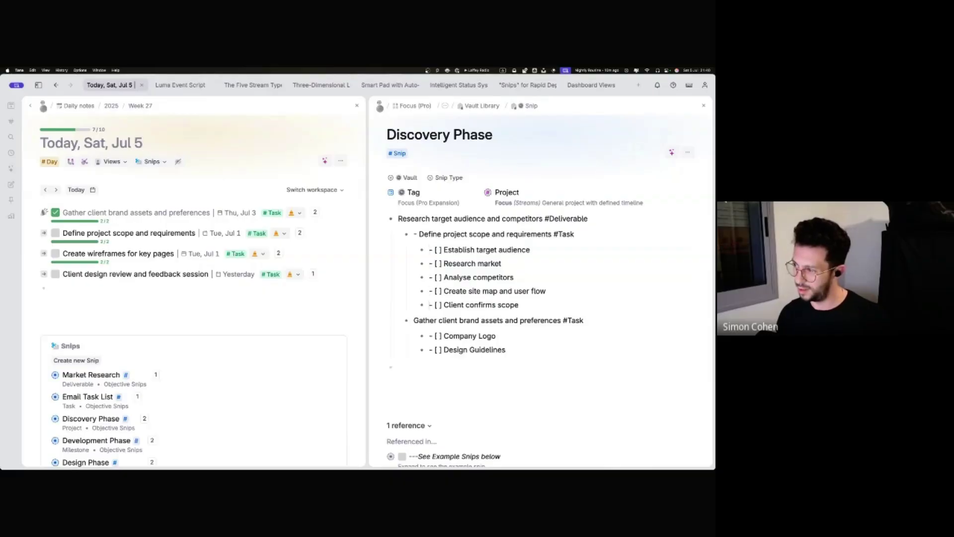
{"action": "type", "text": "-"}
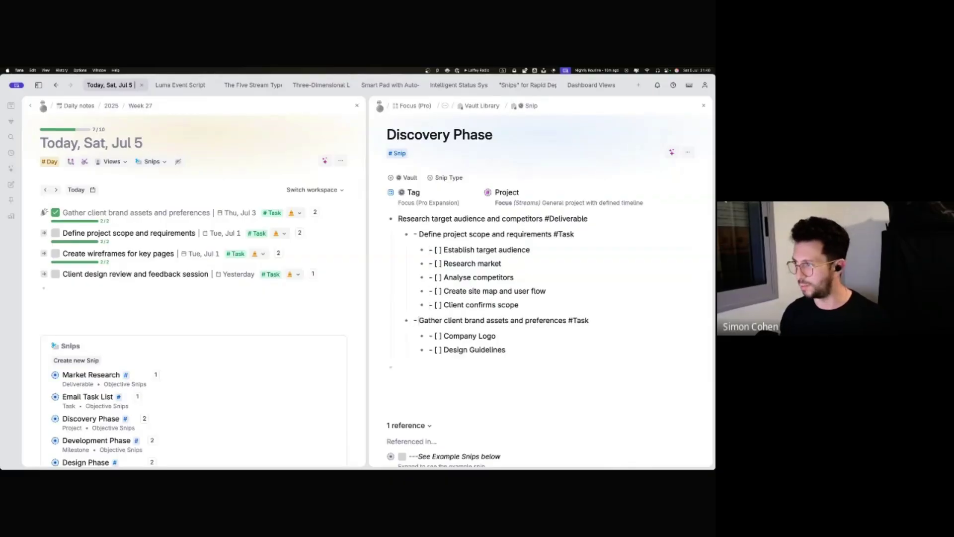
{"action": "key", "text": "BackSpace"}
{"action": "key", "text": "BackSpace"}
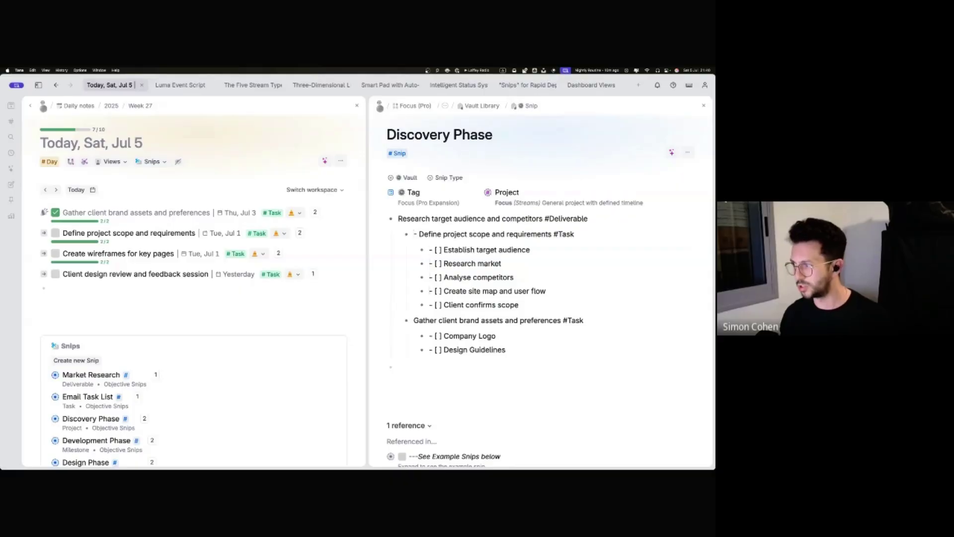
{"action": "type", "text": "-"}
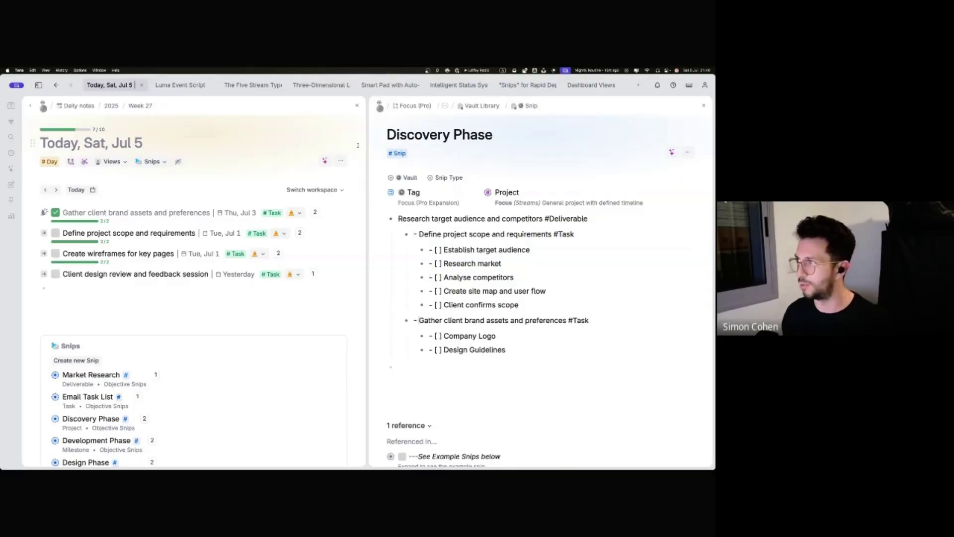
Step: Place the Discovery Phase snip on today's note as a project and move its research deliverable into the project's Smart Pad
{"action": "left_click_drag", "start_coordinate": [381, 135], "coordinate": [73, 294]}
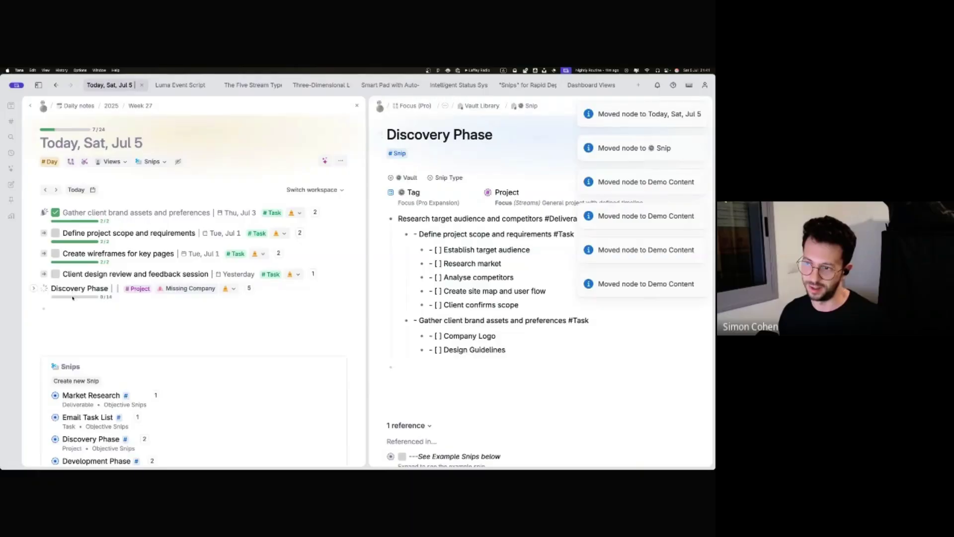
{"action": "left_click", "coordinate": [33, 288]}
{"action": "scroll", "coordinate": [92, 262], "scroll_direction": "down", "scroll_amount": 3}
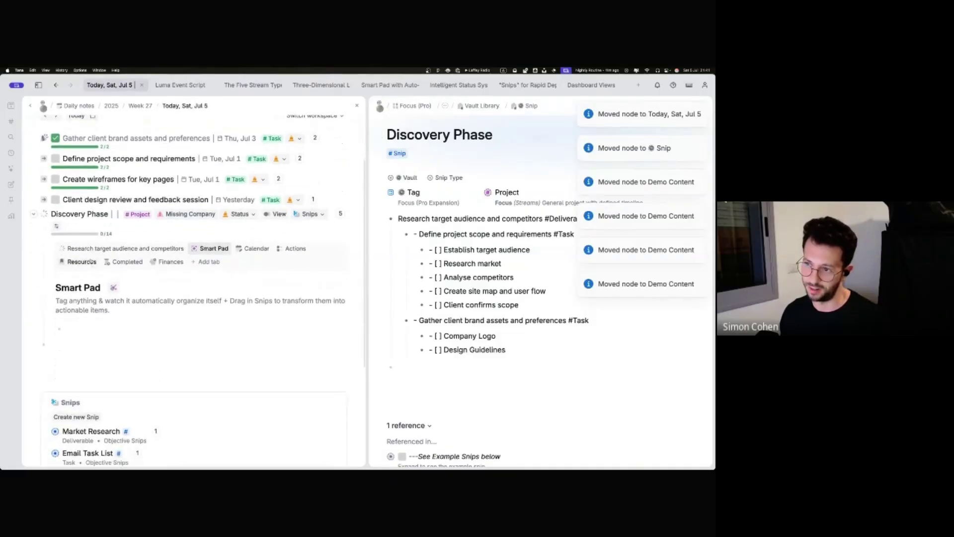
{"action": "left_click_drag", "start_coordinate": [126, 252], "coordinate": [122, 330]}
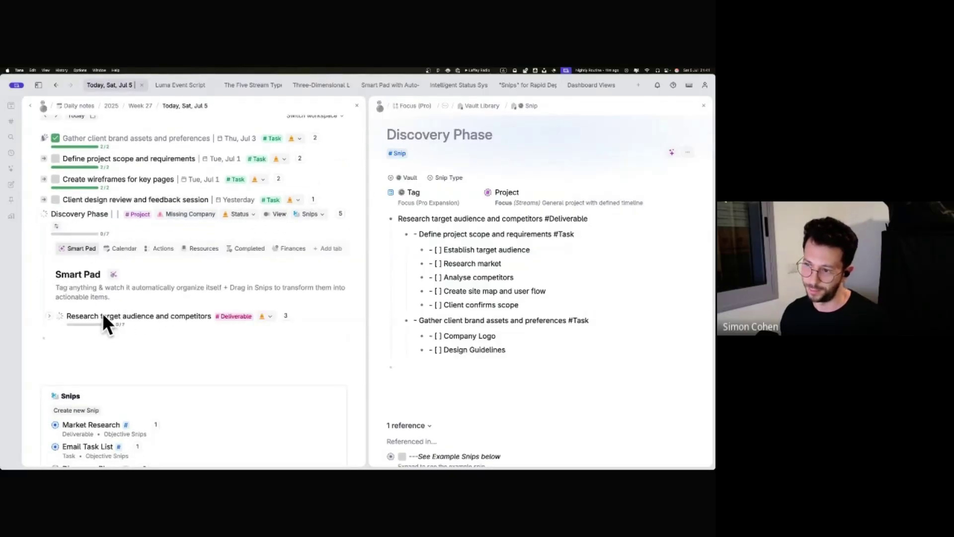
Step: Expand the research deliverable and both of its tasks in the Smart Pad to review their generated checklists
{"action": "left_click", "coordinate": [48, 315]}
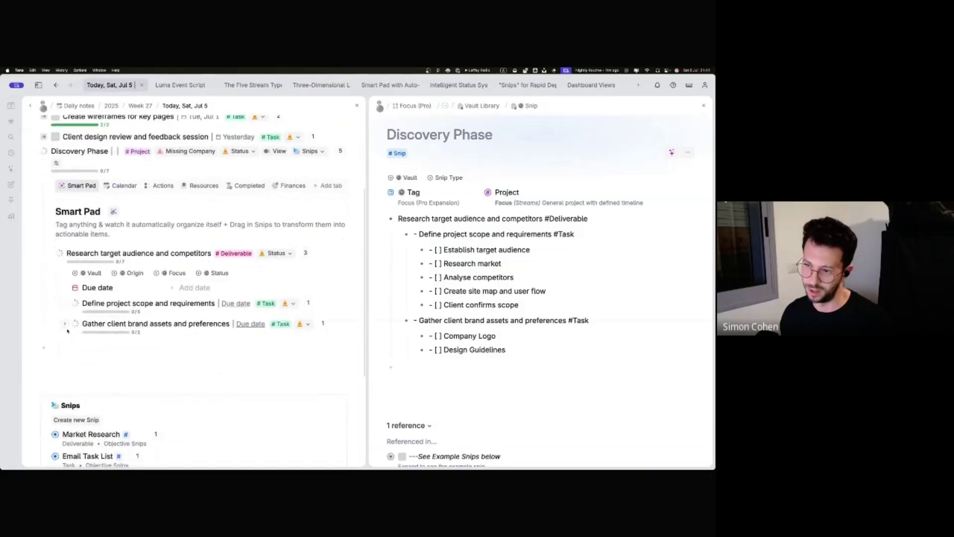
{"action": "left_click", "coordinate": [65, 326]}
{"action": "left_click", "coordinate": [65, 305]}
{"action": "scroll", "coordinate": [157, 324], "scroll_direction": "down", "scroll_amount": 2}
{"action": "scroll", "coordinate": [157, 323], "scroll_direction": "down", "scroll_amount": 2}
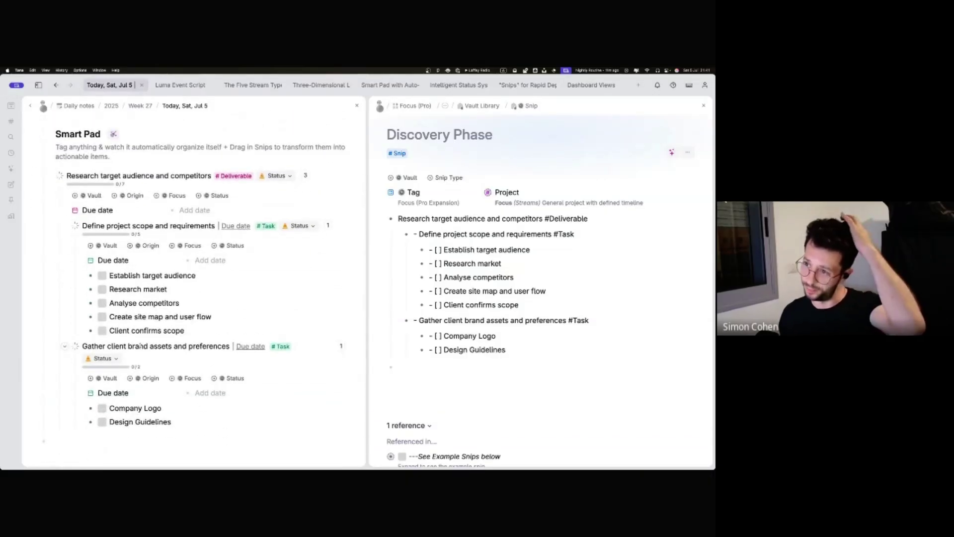
{"action": "scroll", "coordinate": [141, 346], "scroll_direction": "up", "scroll_amount": 4}
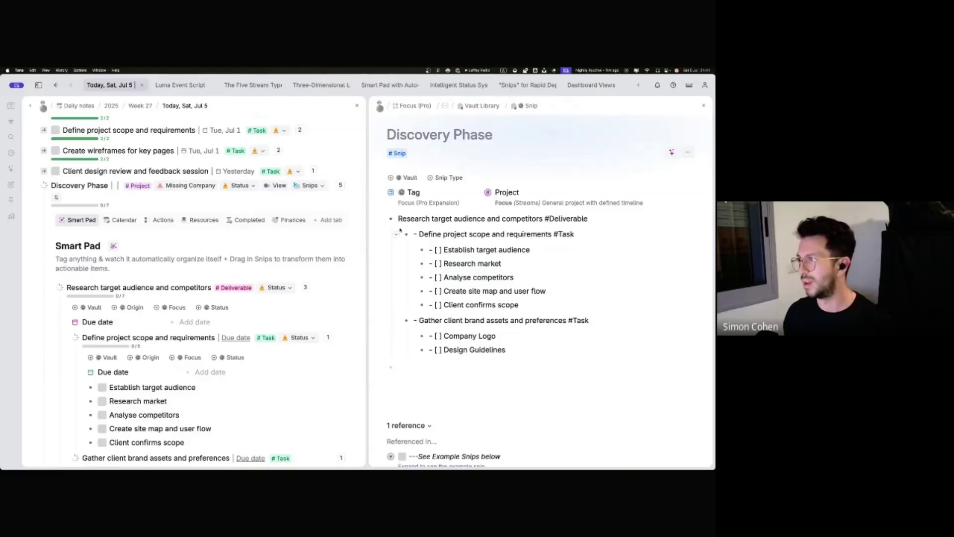
Step: Add a "Generated tasks" node at the start of the snip's content, nest the research deliverable under it and collapse the outline
{"action": "left_click", "coordinate": [399, 219]}
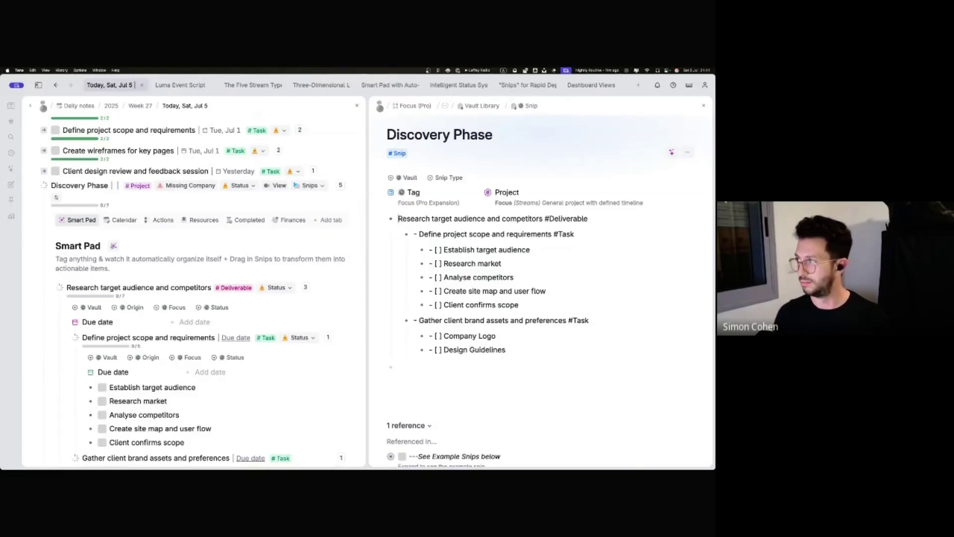
{"action": "key", "text": "Return"}
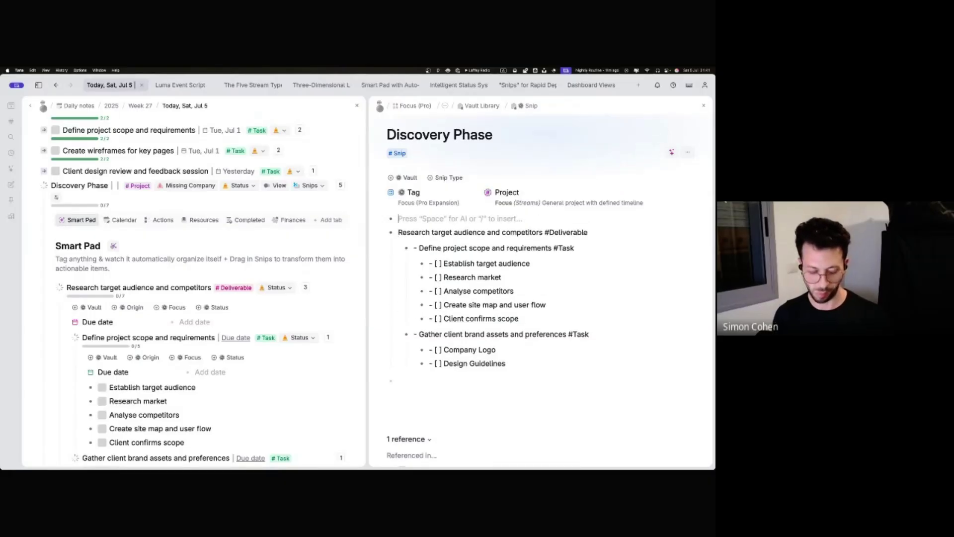
{"action": "type", "text": "Generated tasks"}
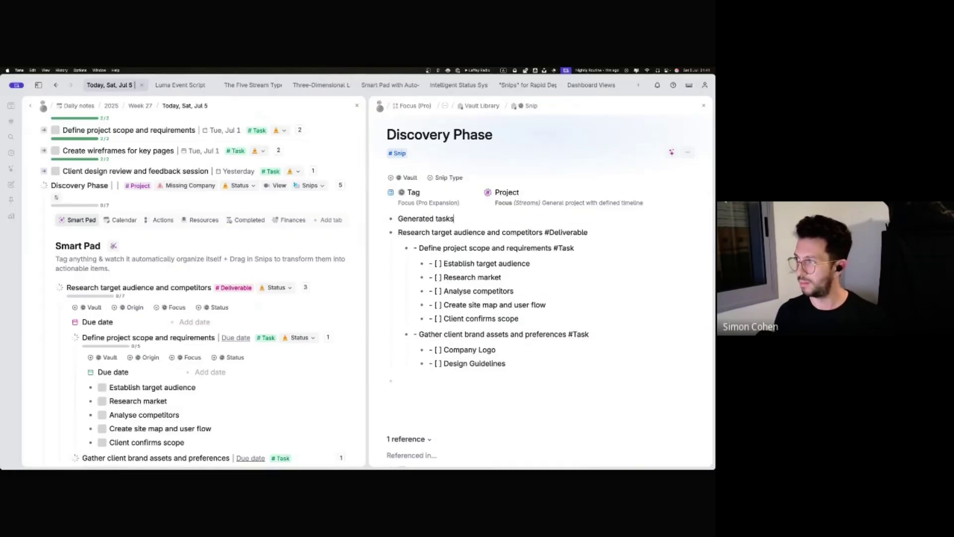
{"action": "key", "text": "Down"}
{"action": "key", "text": "Tab"}
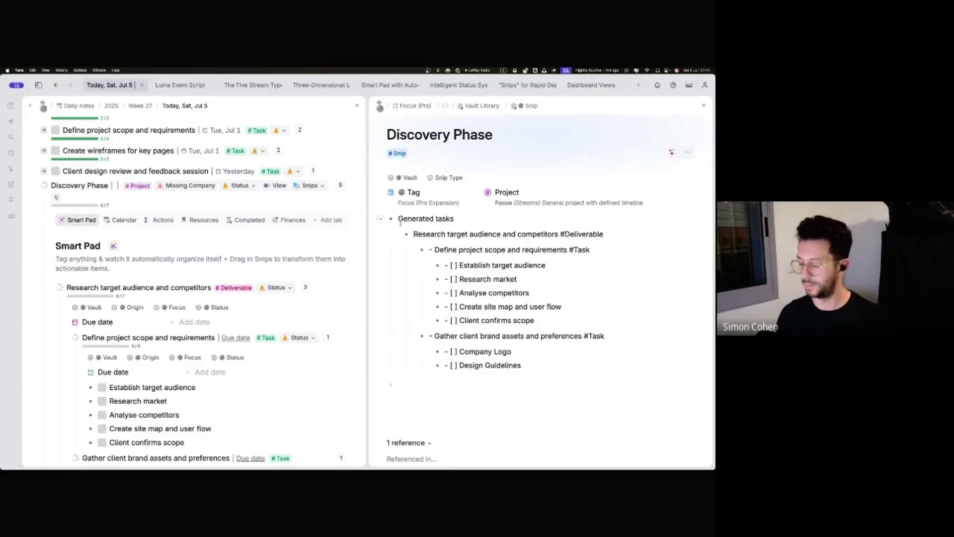
{"action": "key", "text": "super+Up"}
{"action": "key", "text": "super+Up"}
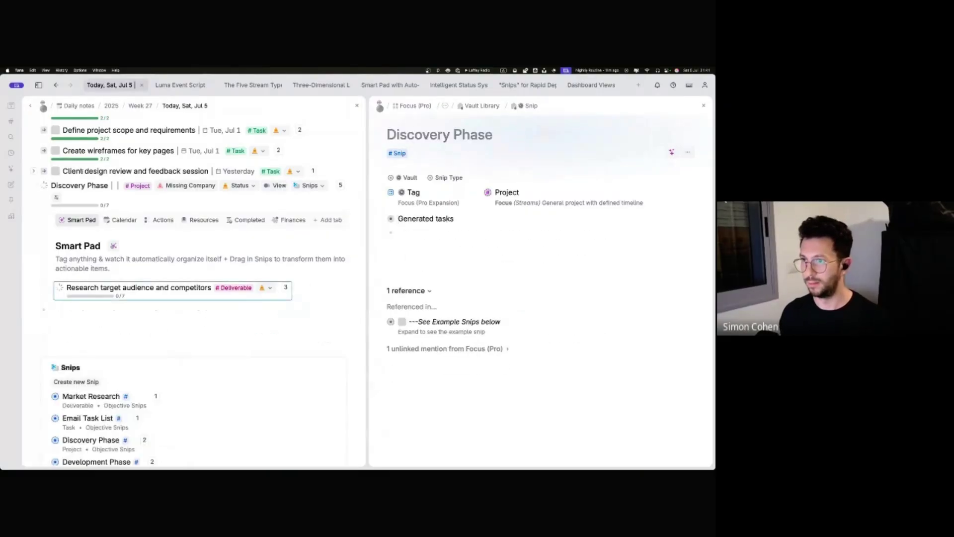
Step: Collapse the existing Discovery Phase project, place the snip on today's note again and open the new project's research deliverable tab
{"action": "left_click", "coordinate": [36, 185]}
{"action": "left_click_drag", "start_coordinate": [379, 134], "coordinate": [53, 209]}
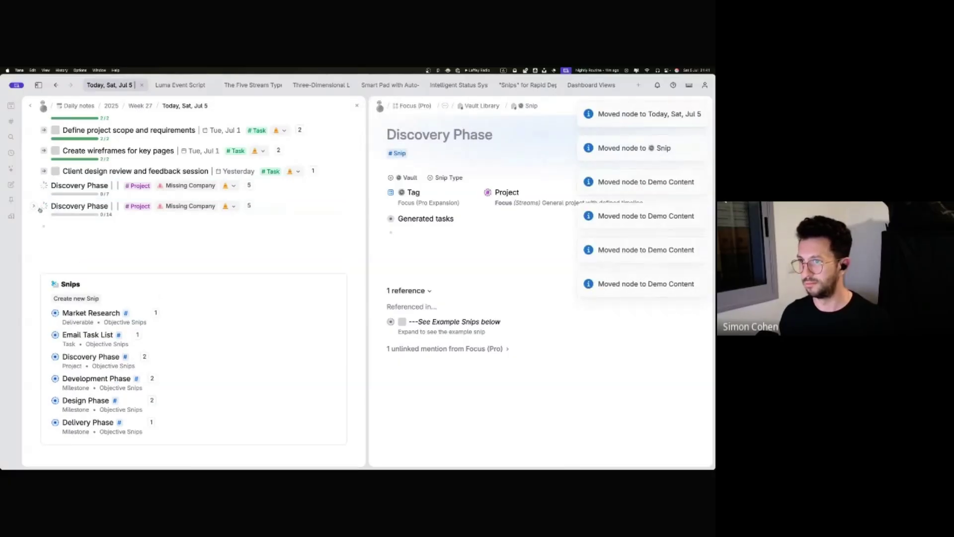
{"action": "left_click", "coordinate": [33, 206]}
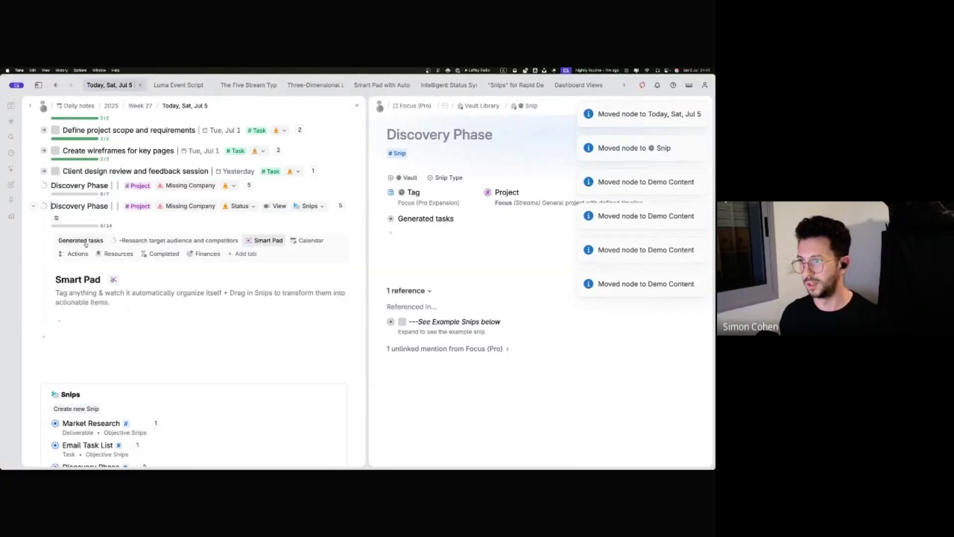
{"action": "left_click", "coordinate": [149, 240]}
Step: Remove the leading dash from the research deliverable's title and delete the duplicate Discovery Phase project from today's note
{"action": "left_click", "coordinate": [59, 286]}
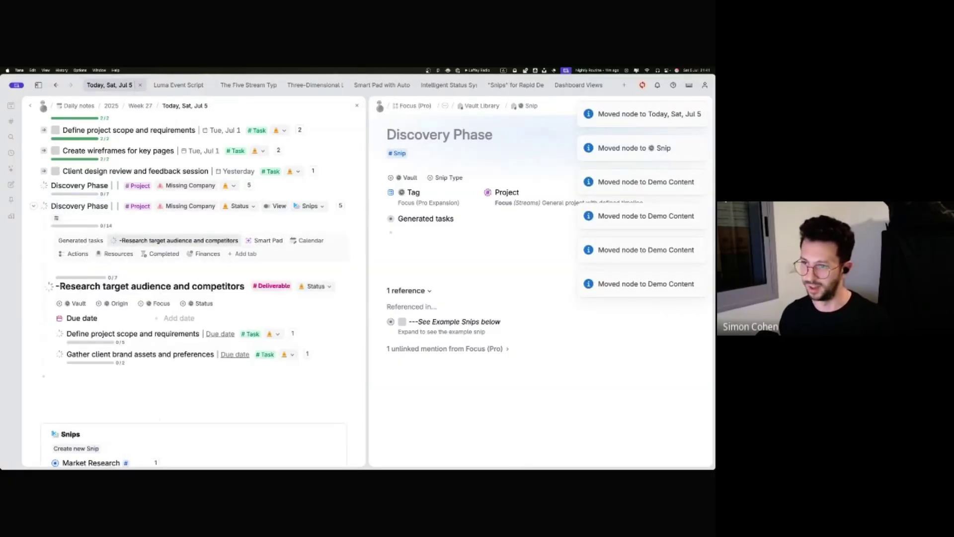
{"action": "key", "text": "BackSpace"}
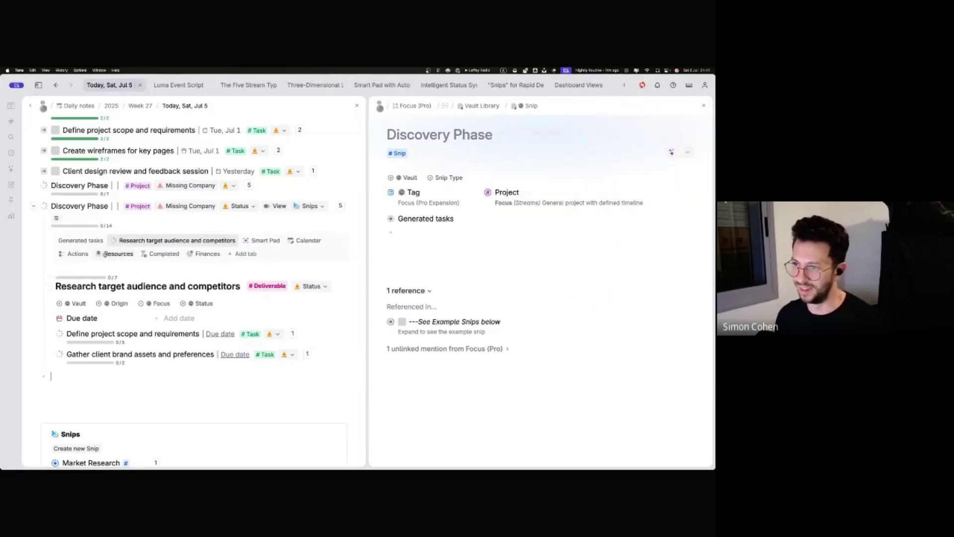
{"action": "left_click", "coordinate": [176, 375]}
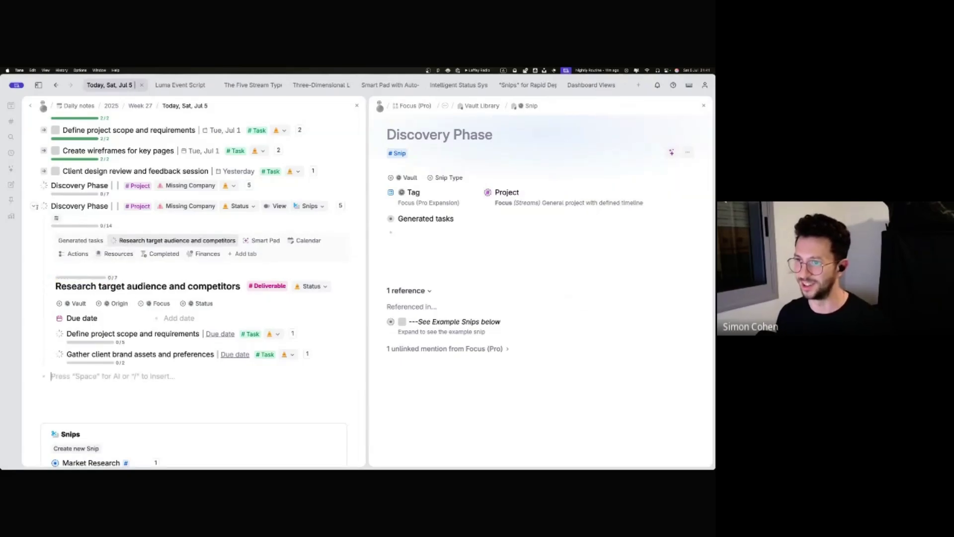
{"action": "left_click", "coordinate": [44, 206]}
{"action": "left_click", "coordinate": [114, 383]}
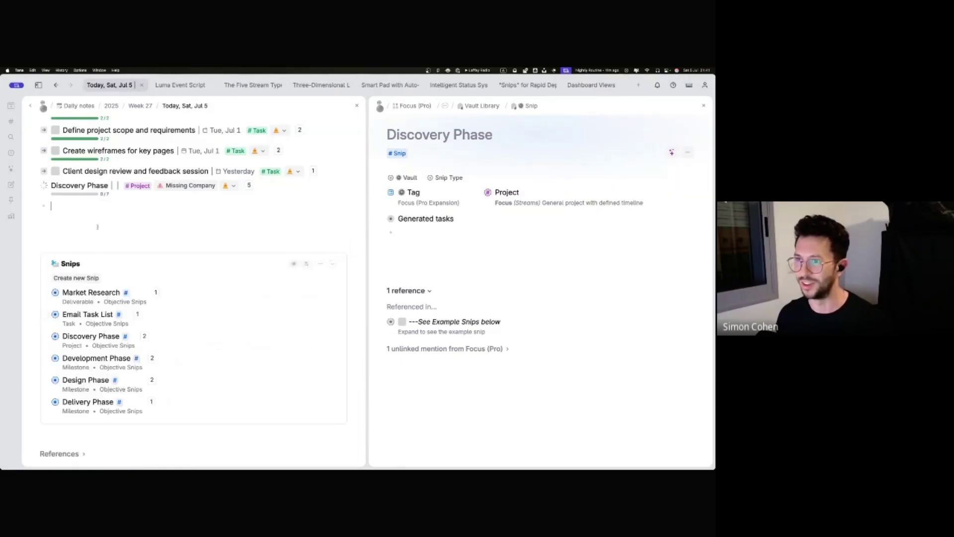
Step: Expand the remaining Discovery Phase project and collapse the two tasks under its research deliverable
{"action": "left_click", "coordinate": [42, 184]}
{"action": "scroll", "coordinate": [79, 204], "scroll_direction": "up", "scroll_amount": 5}
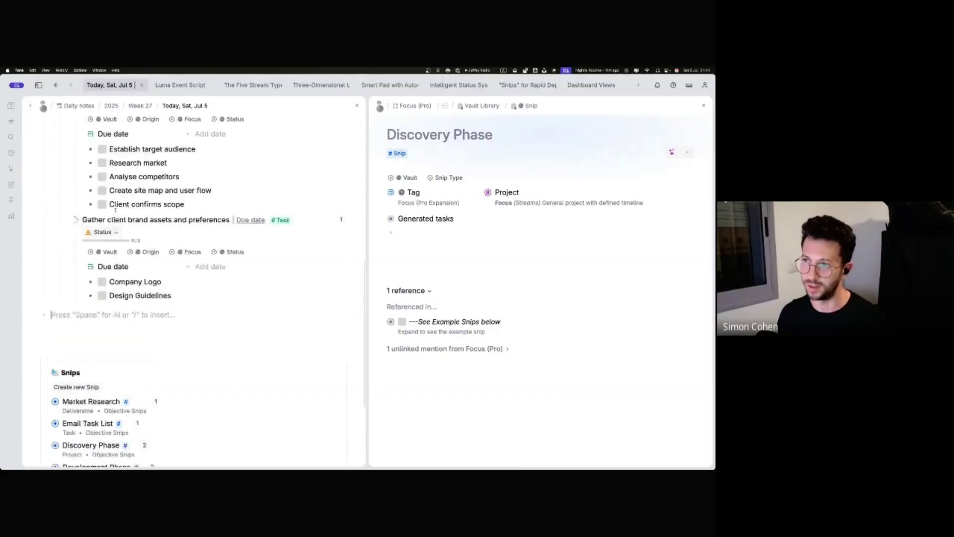
{"action": "scroll", "coordinate": [110, 249], "scroll_direction": "up", "scroll_amount": 3}
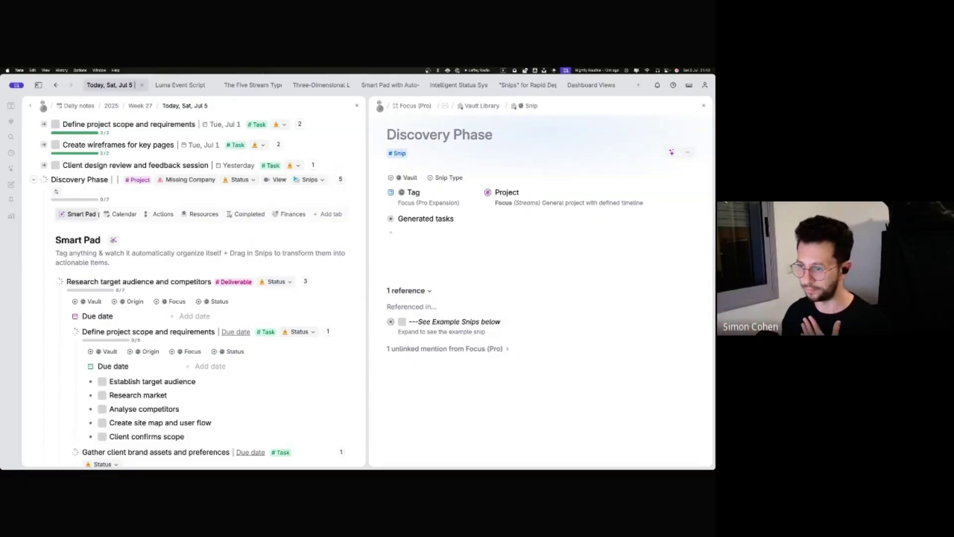
{"action": "left_click", "coordinate": [65, 331]}
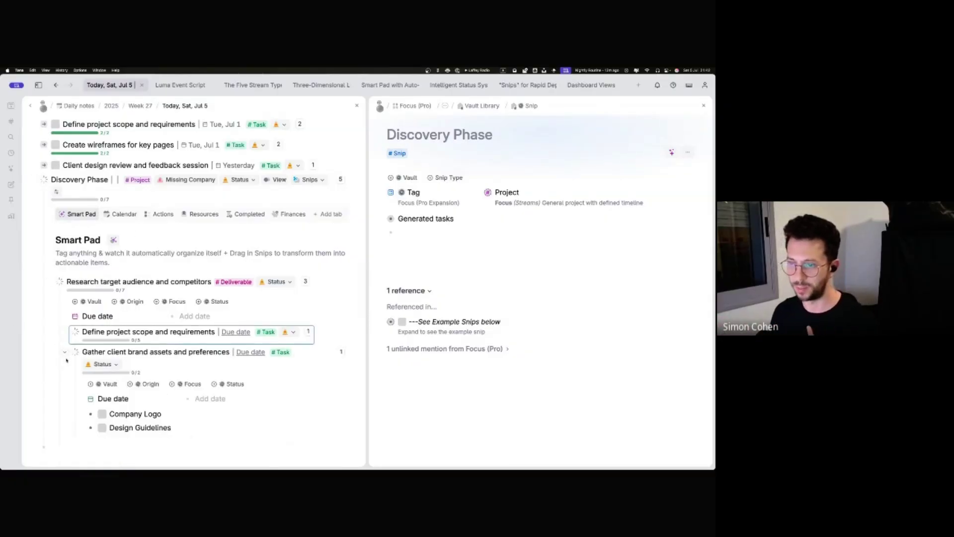
{"action": "left_click", "coordinate": [64, 352]}
{"action": "left_click", "coordinate": [111, 373]}
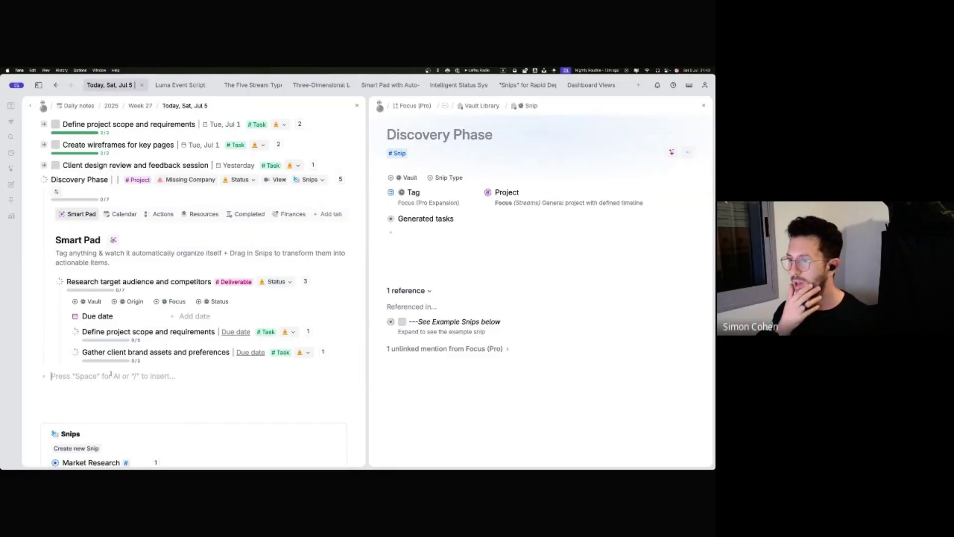
{"action": "scroll", "coordinate": [99, 298], "scroll_direction": "up", "scroll_amount": 1}
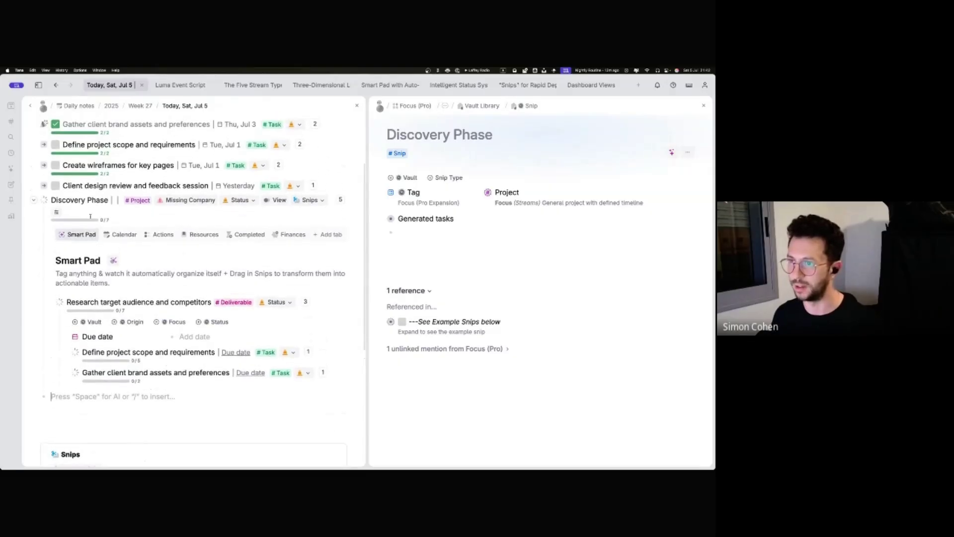
Step: Collapse the Discovery Phase project on today's note and review the demo opportunities and differentiation points in the Luma Event Script
{"action": "left_click", "coordinate": [33, 200]}
{"action": "left_click", "coordinate": [69, 308]}
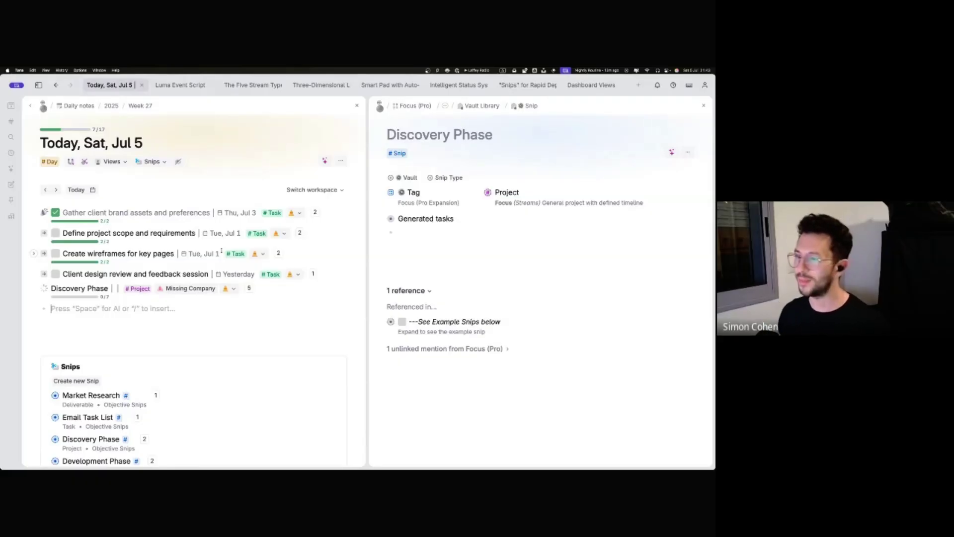
{"action": "left_click", "coordinate": [179, 86]}
{"action": "scroll", "coordinate": [91, 244], "scroll_direction": "down", "scroll_amount": 2}
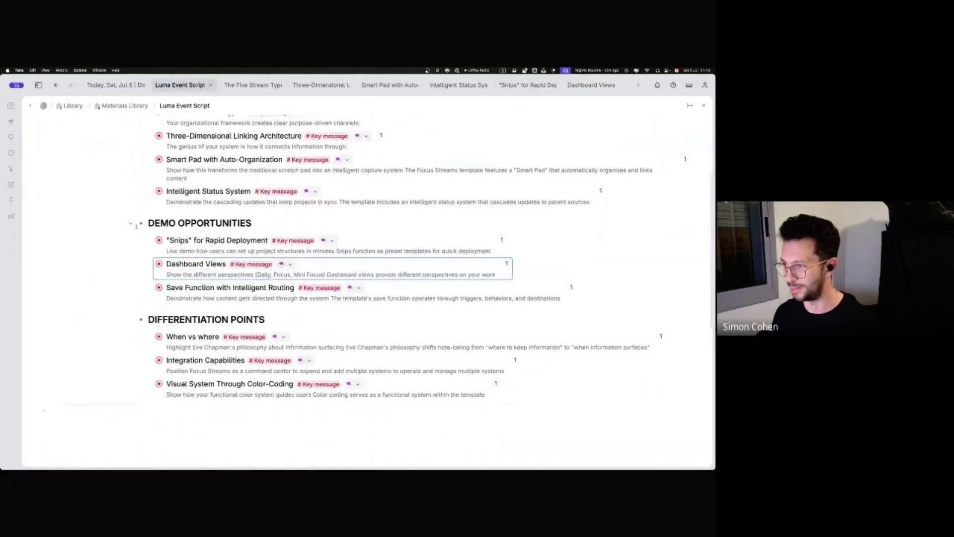
{"action": "left_click", "coordinate": [91, 244]}
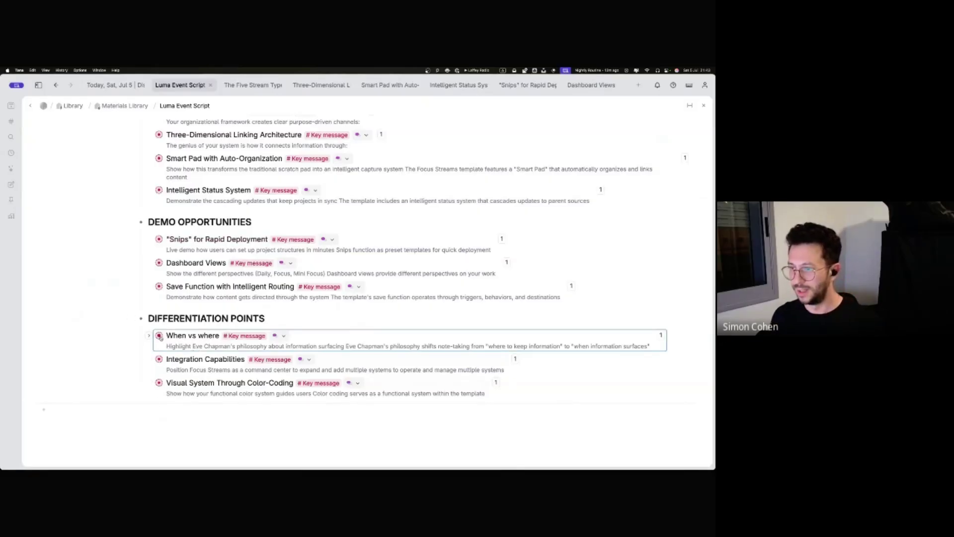
{"action": "mouse_move", "coordinate": [159, 337]}
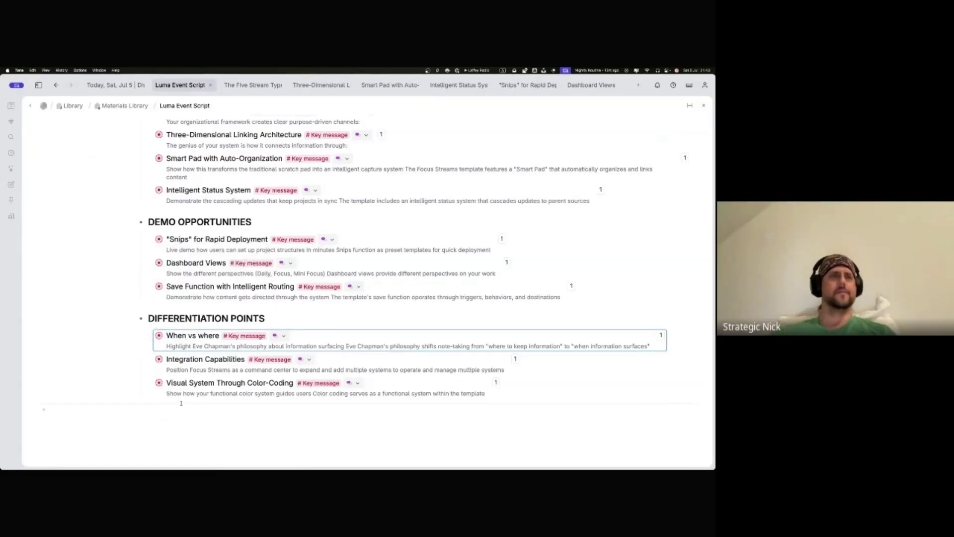
{"action": "scroll", "coordinate": [181, 403], "scroll_direction": "up", "scroll_amount": 3}
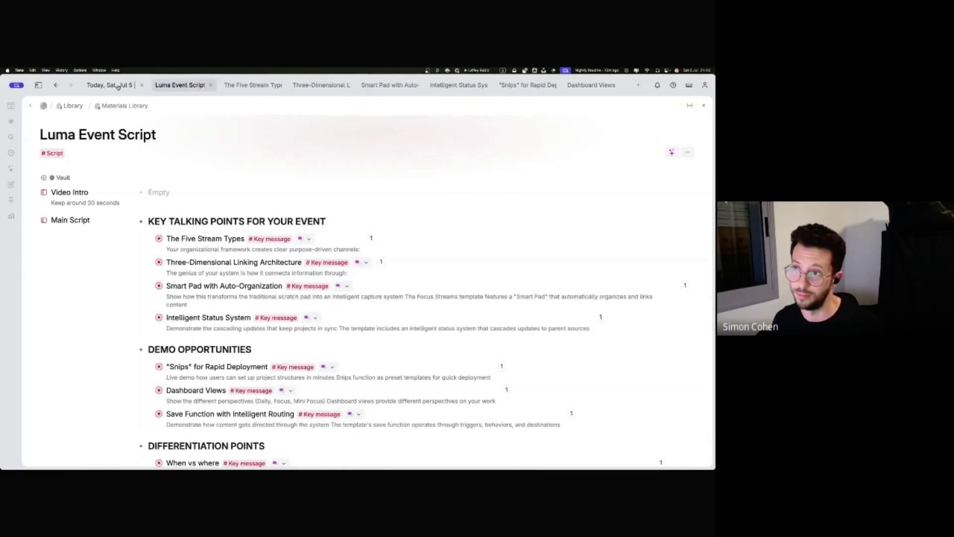
Step: Open the Discovery Phase project from today's note and clean and organize its Smart Pad
{"action": "left_click", "coordinate": [117, 86]}
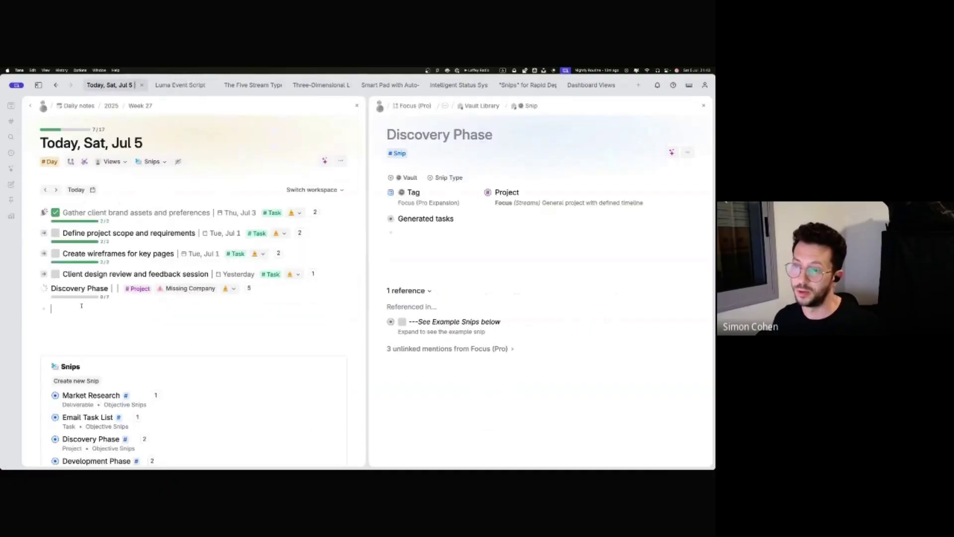
{"action": "scroll", "coordinate": [81, 311], "scroll_direction": "down", "scroll_amount": 3}
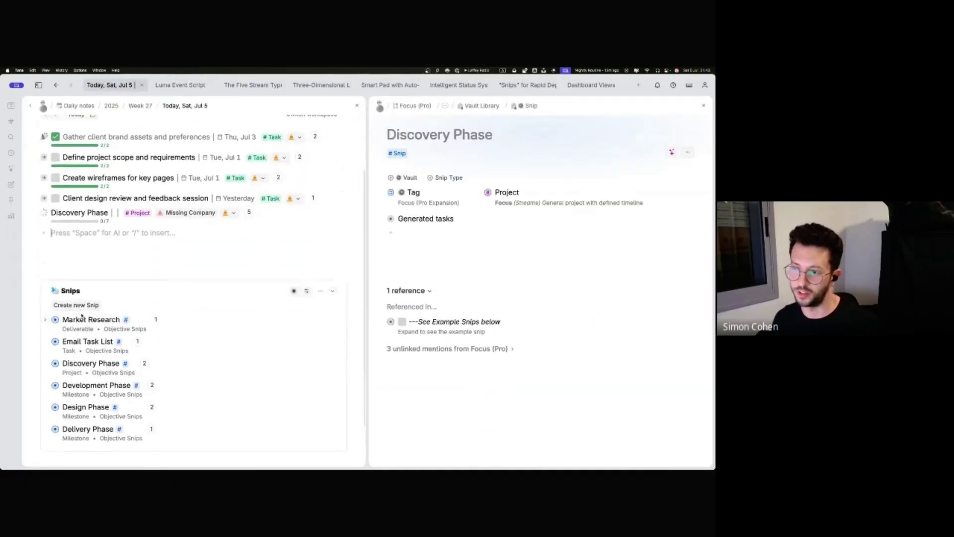
{"action": "left_click", "coordinate": [43, 213]}
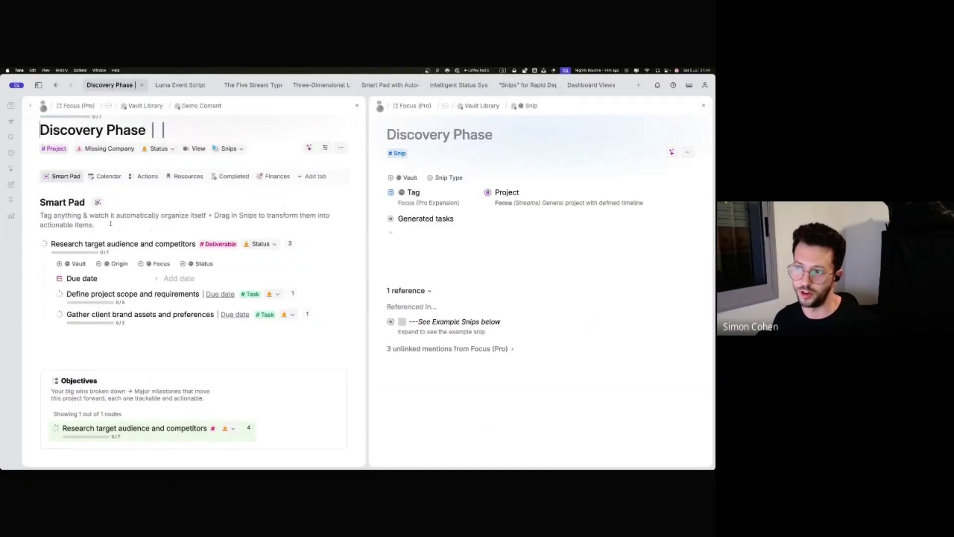
{"action": "left_click", "coordinate": [33, 244]}
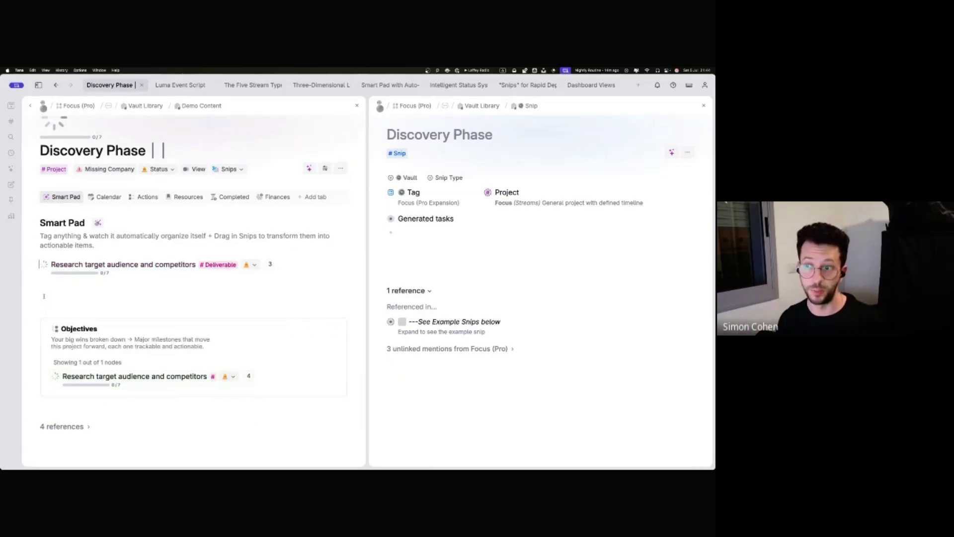
{"action": "left_click", "coordinate": [97, 223]}
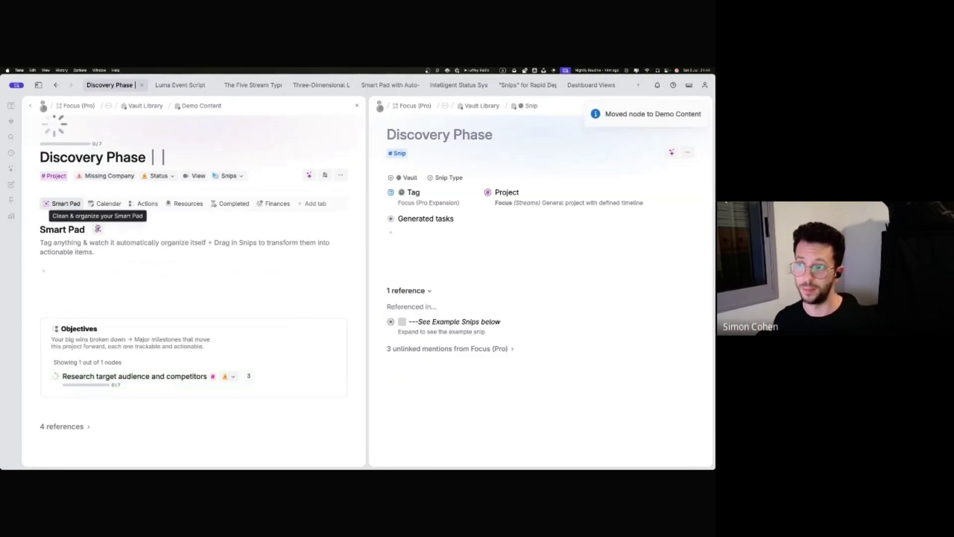
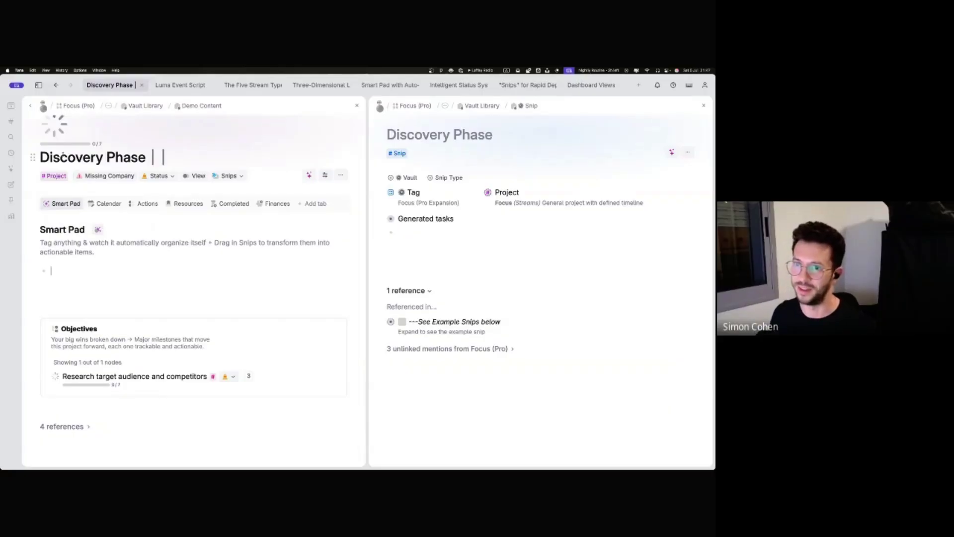
Step: Open the Schema page of the Focus (Pro) workspace and close the Discovery Phase snip beside it
{"action": "left_click", "coordinate": [43, 109]}
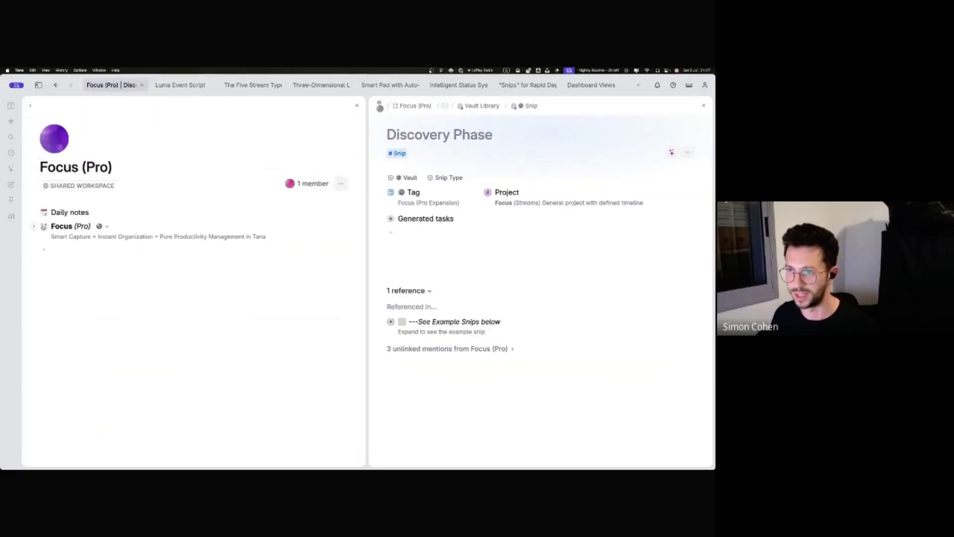
{"action": "scroll", "coordinate": [204, 281], "scroll_direction": "down", "scroll_amount": 5}
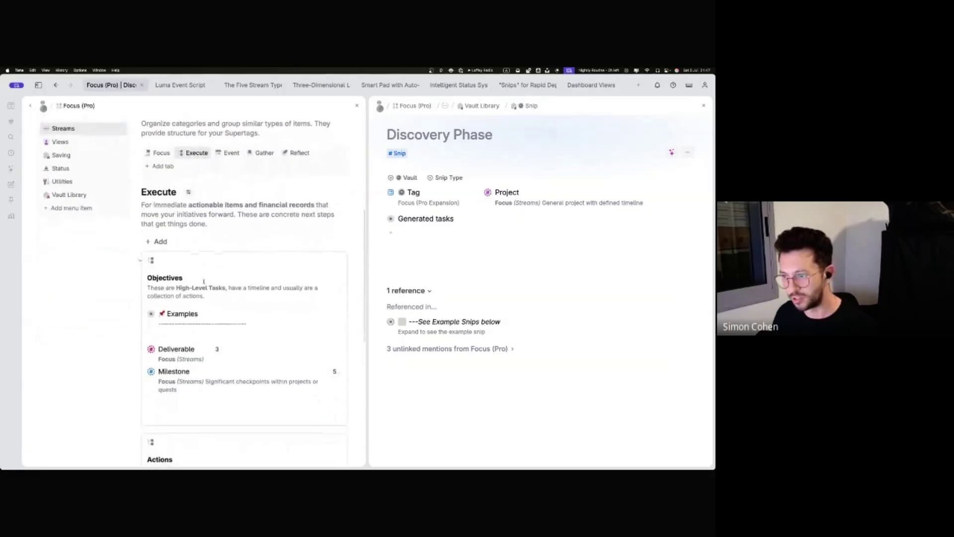
{"action": "scroll", "coordinate": [204, 281], "scroll_direction": "down", "scroll_amount": 1}
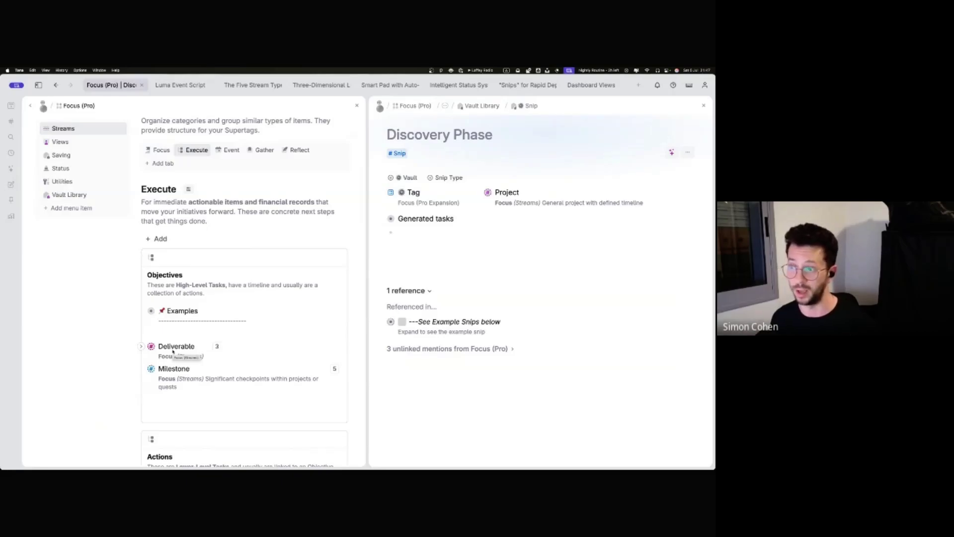
{"action": "scroll", "coordinate": [84, 129], "scroll_direction": "up", "scroll_amount": 3}
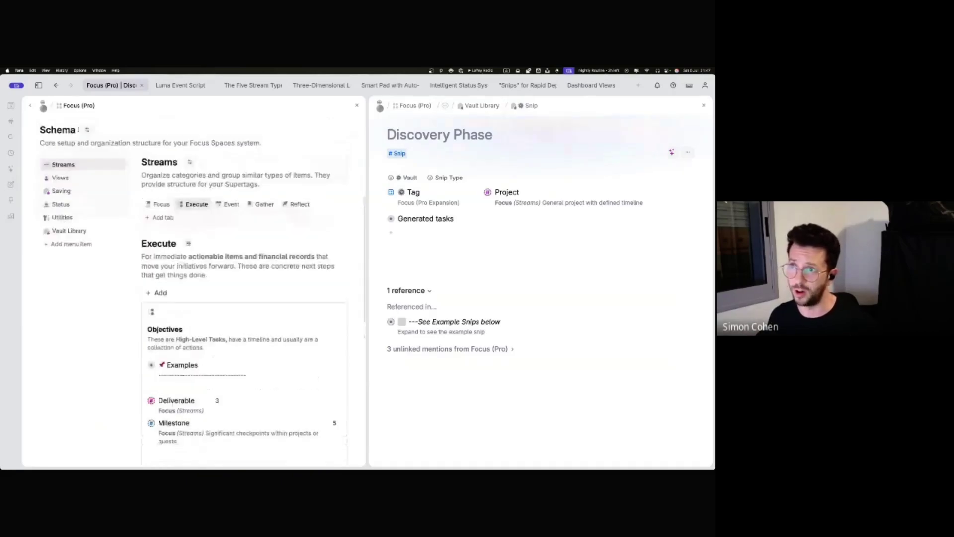
{"action": "left_click", "coordinate": [33, 134]}
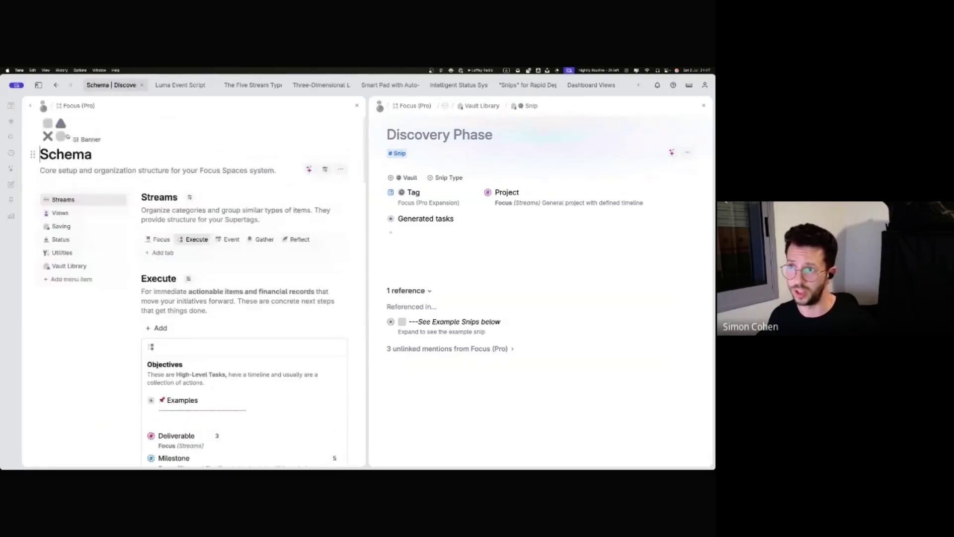
{"action": "left_click", "coordinate": [704, 105]}
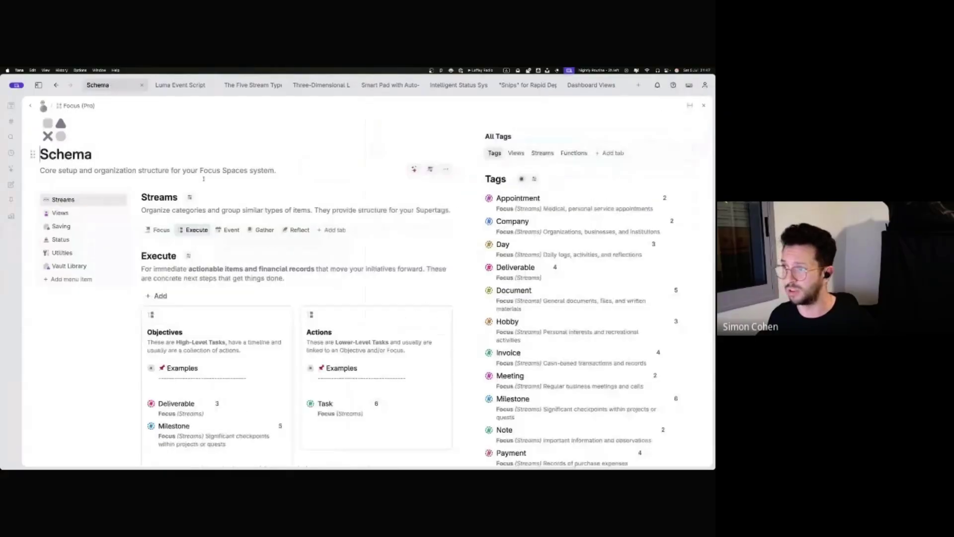
Step: Return to the Focus (Pro) main page and open the Streams page through its Schema
{"action": "left_click", "coordinate": [75, 105]}
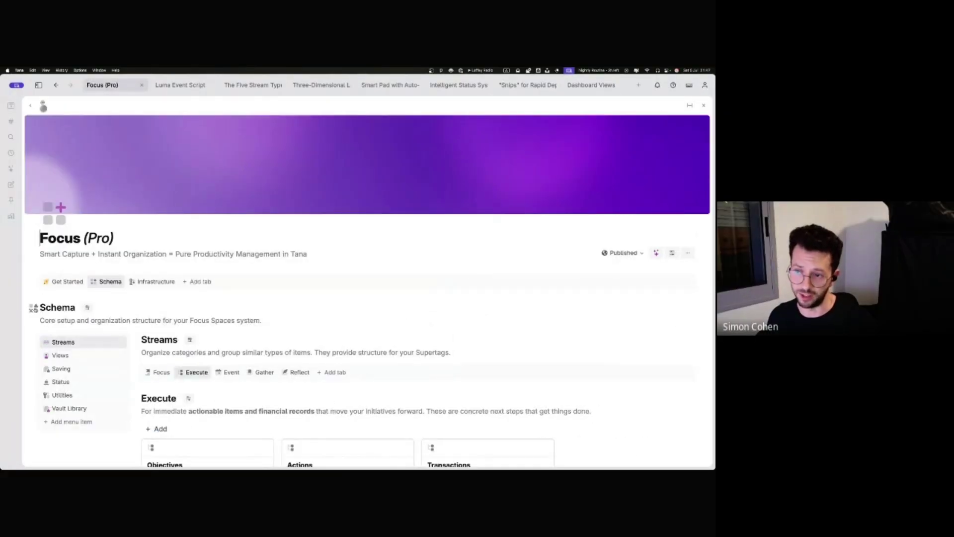
{"action": "left_click", "coordinate": [33, 311]}
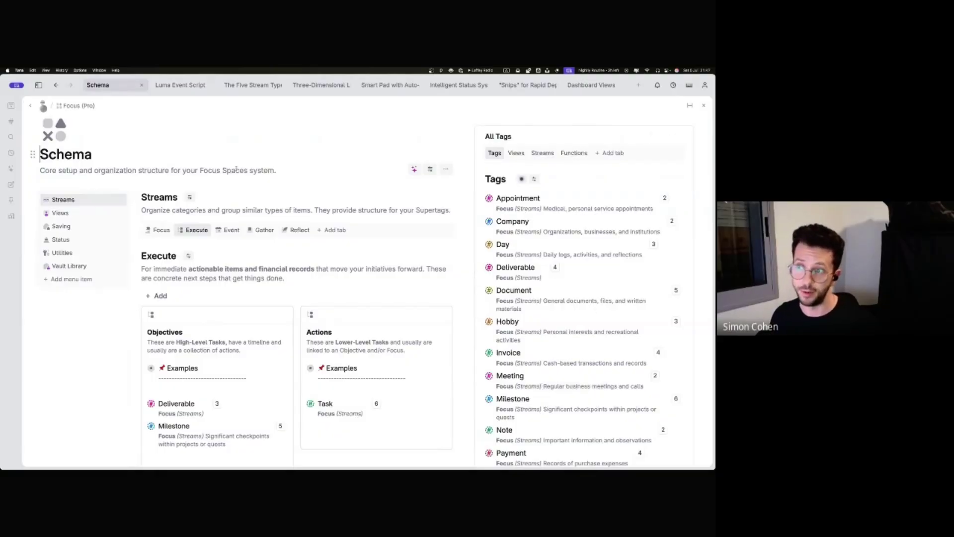
{"action": "left_click", "coordinate": [136, 200]}
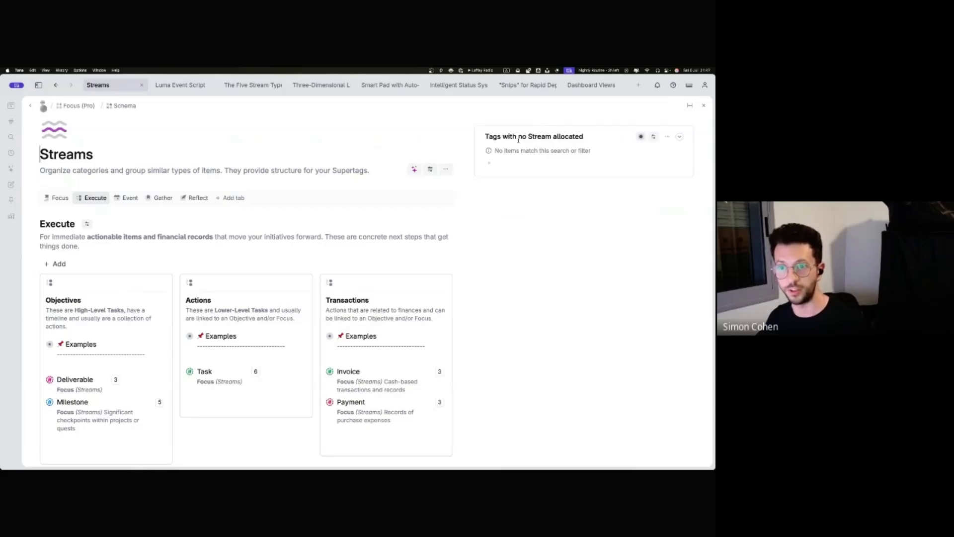
Step: Remove the Milestone tag from the Objectives stream and move it back there from the tags with no stream allocated
{"action": "scroll", "coordinate": [74, 287], "scroll_direction": "down", "scroll_amount": 5}
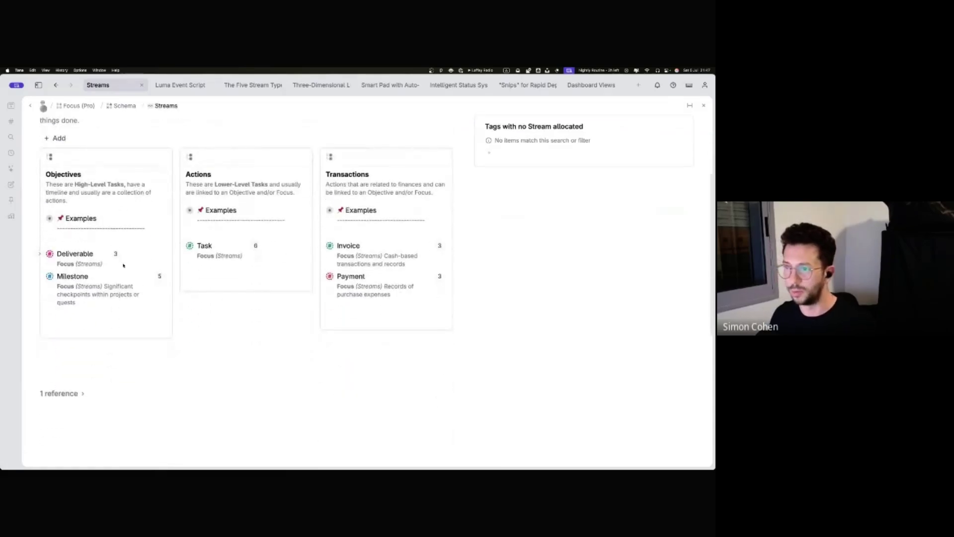
{"action": "left_click", "coordinate": [74, 287]}
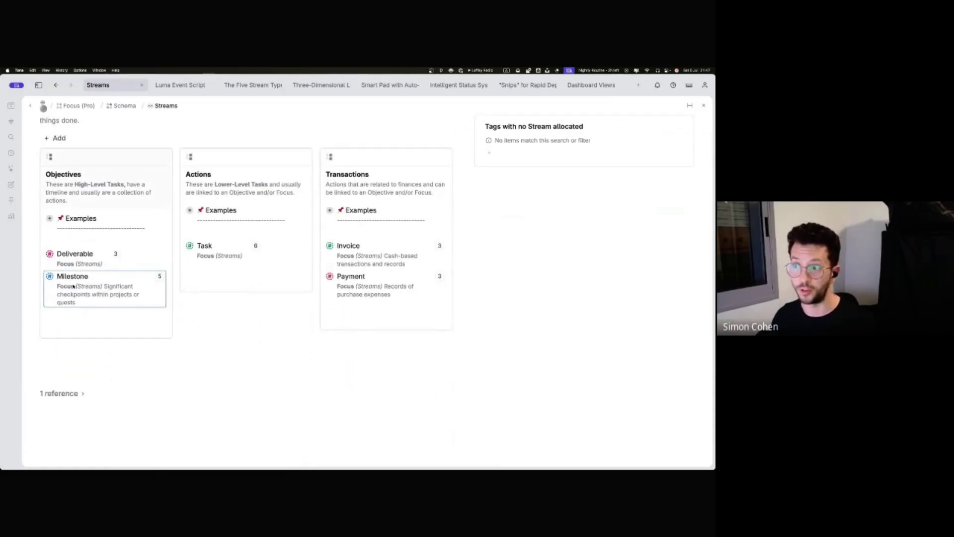
{"action": "key", "text": "BackSpace"}
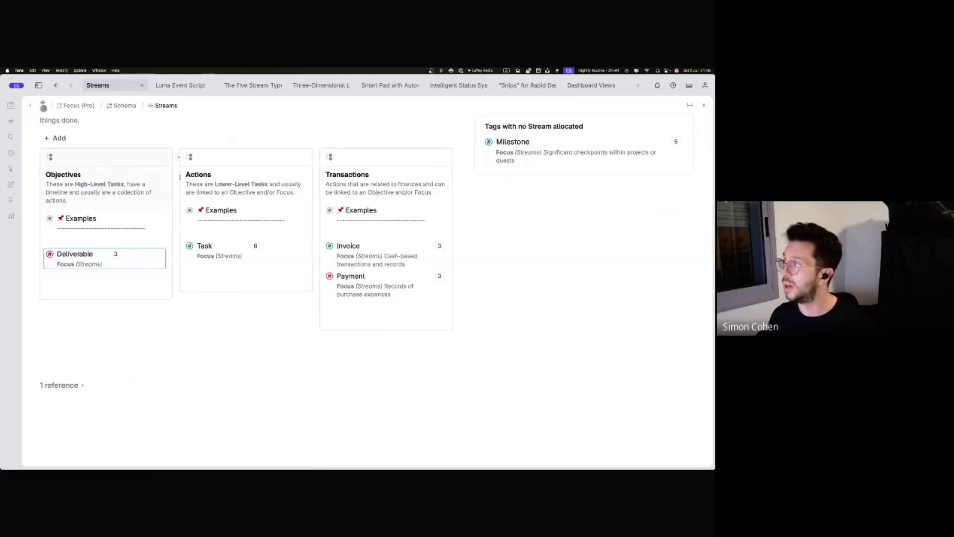
{"action": "left_click_drag", "start_coordinate": [516, 147], "coordinate": [49, 276]}
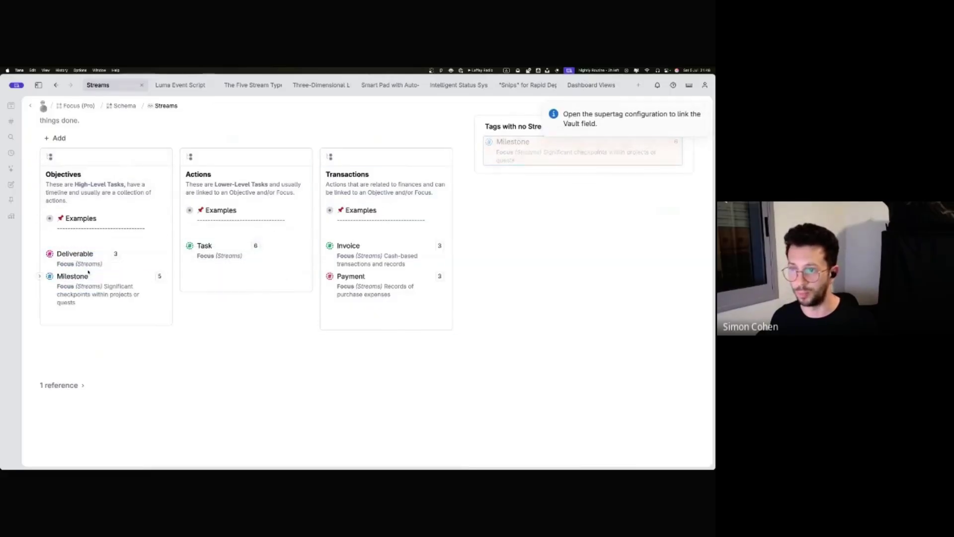
{"action": "mouse_move", "coordinate": [48, 278]}
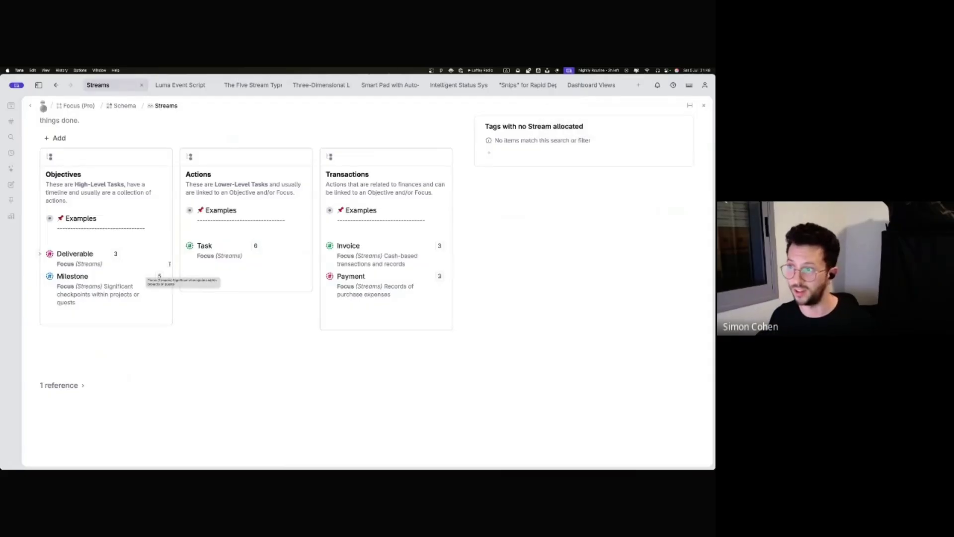
Step: Preview the Task tag in the Actions stream and check the remaining points in the Luma Event Script before returning to Streams
{"action": "mouse_move", "coordinate": [190, 248]}
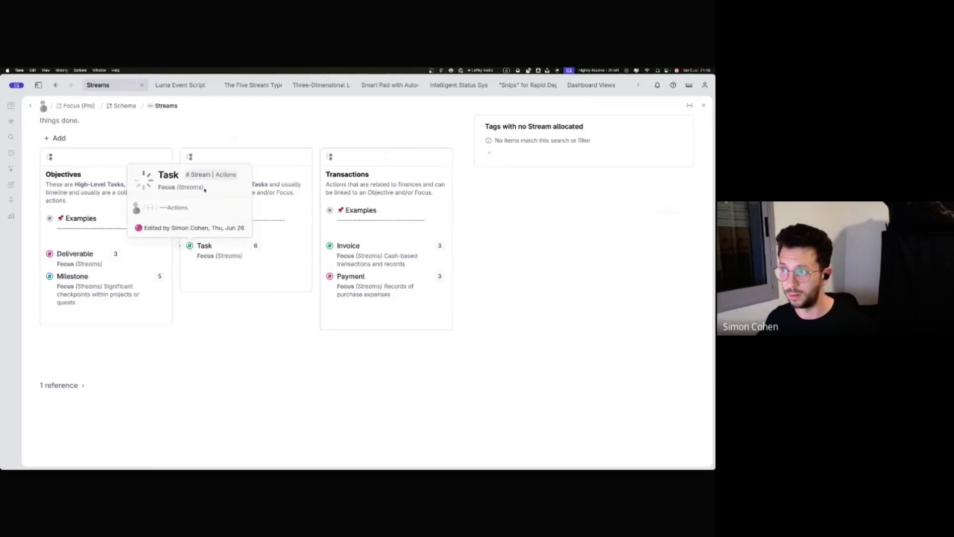
{"action": "mouse_move", "coordinate": [218, 178]}
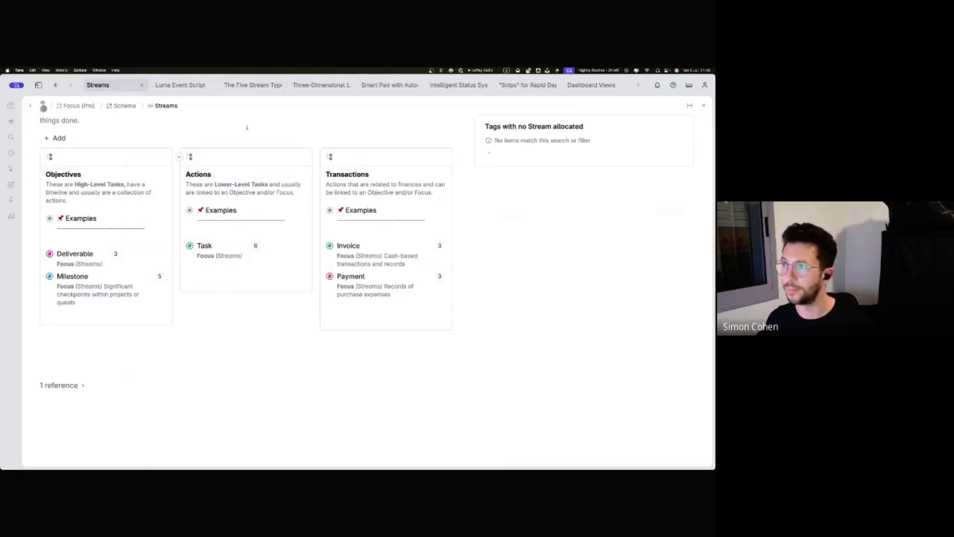
{"action": "scroll", "coordinate": [119, 195], "scroll_direction": "up", "scroll_amount": 5}
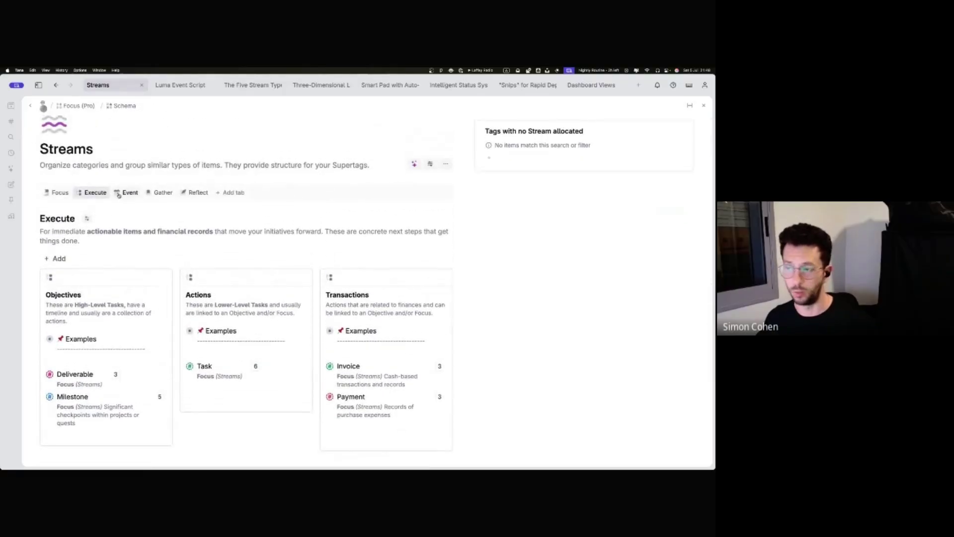
{"action": "scroll", "coordinate": [224, 174], "scroll_direction": "up", "scroll_amount": 1}
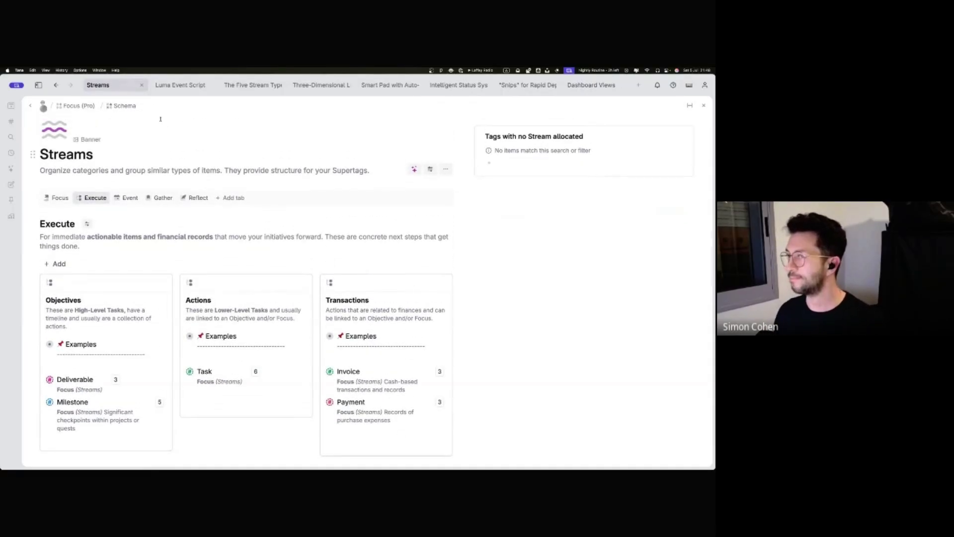
{"action": "left_click", "coordinate": [157, 85]}
{"action": "scroll", "coordinate": [199, 298], "scroll_direction": "up", "scroll_amount": 2}
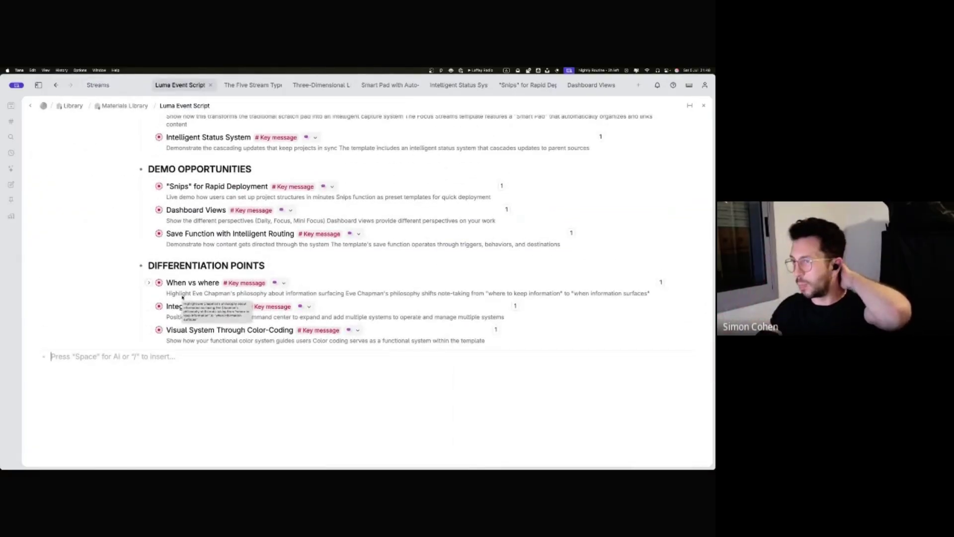
{"action": "left_click", "coordinate": [98, 85]}
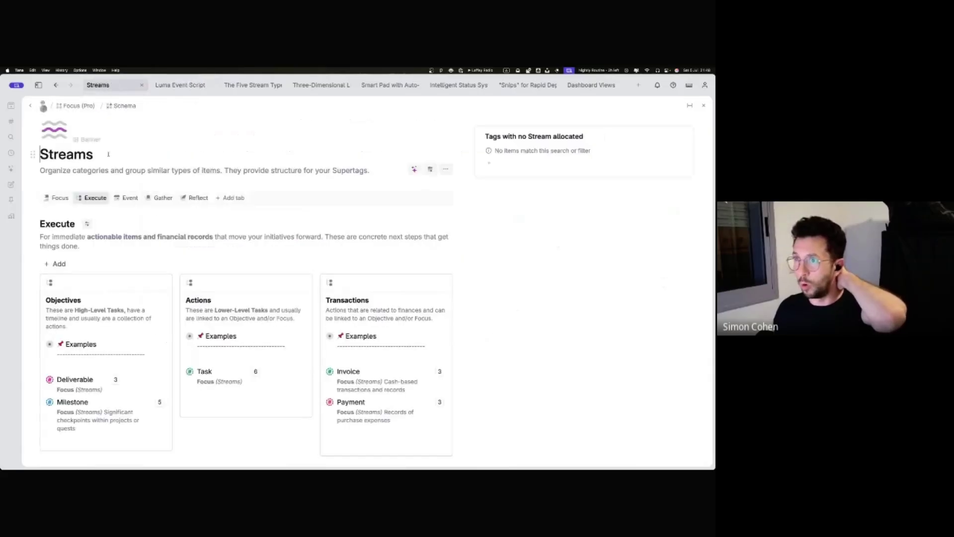
Step: Open today's daily note from the workspace's Daily notes and clean and organize the Daily View
{"action": "left_click", "coordinate": [46, 115]}
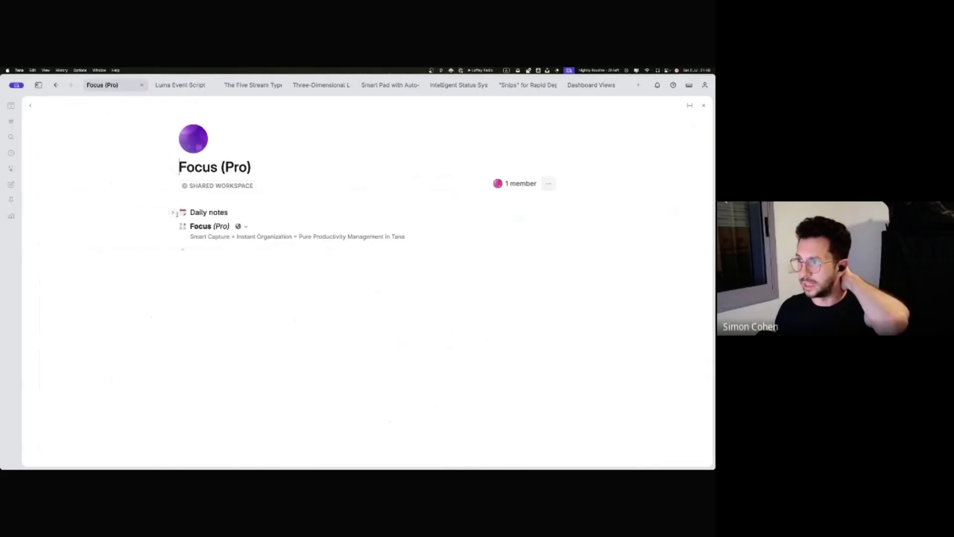
{"action": "left_click", "coordinate": [178, 213]}
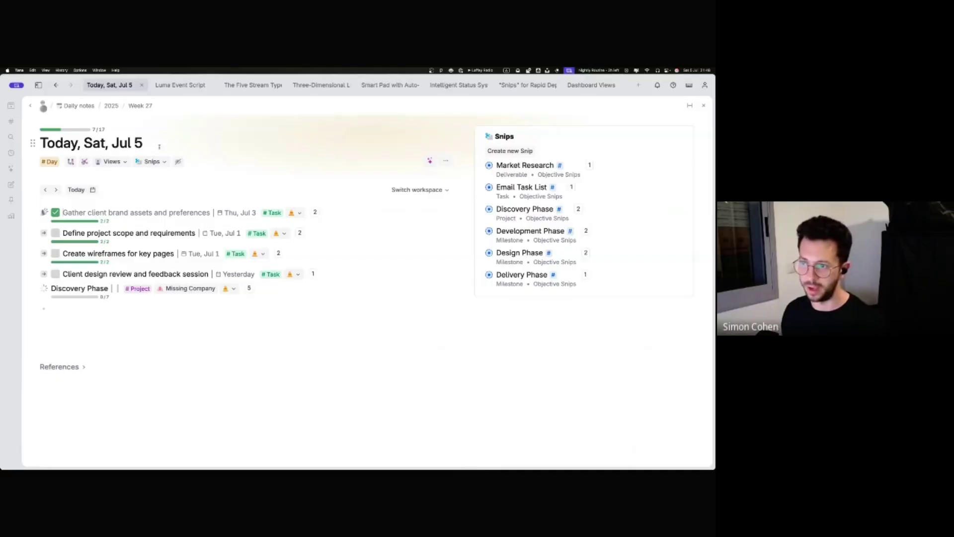
{"action": "left_click", "coordinate": [85, 163]}
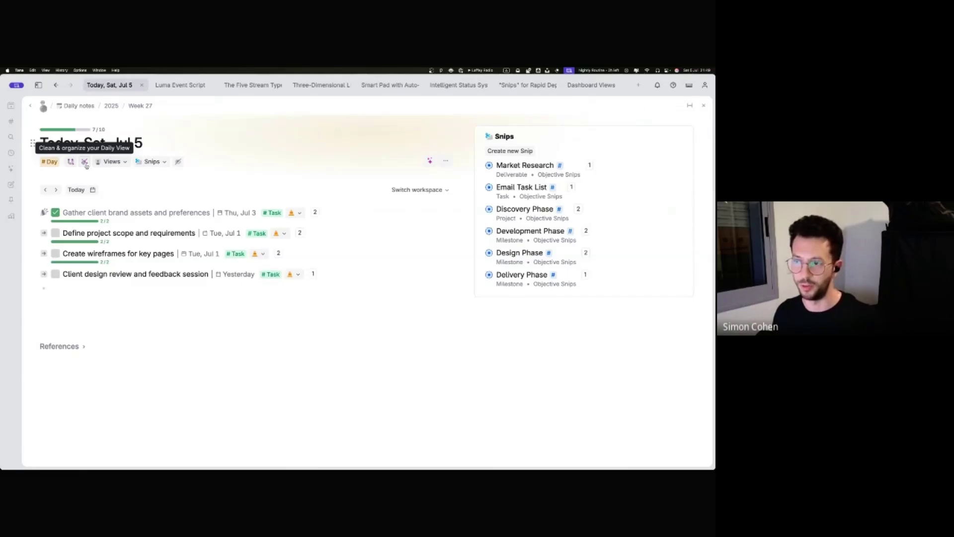
{"action": "left_click", "coordinate": [76, 287]}
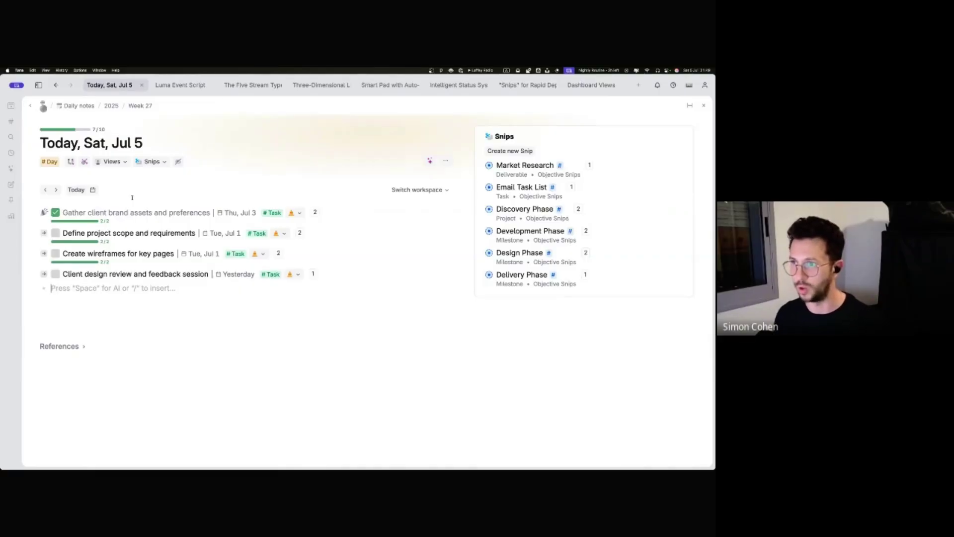
Step: Return from today's note to the Focus (Pro) workspace page and open its Focus (Pro) node in a new panel
{"action": "left_click", "coordinate": [78, 105]}
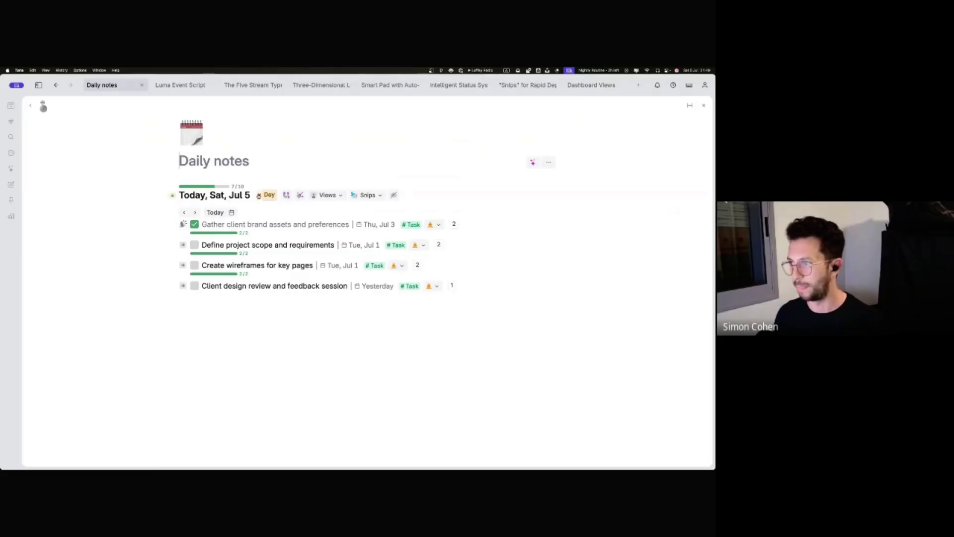
{"action": "left_click", "coordinate": [31, 105]}
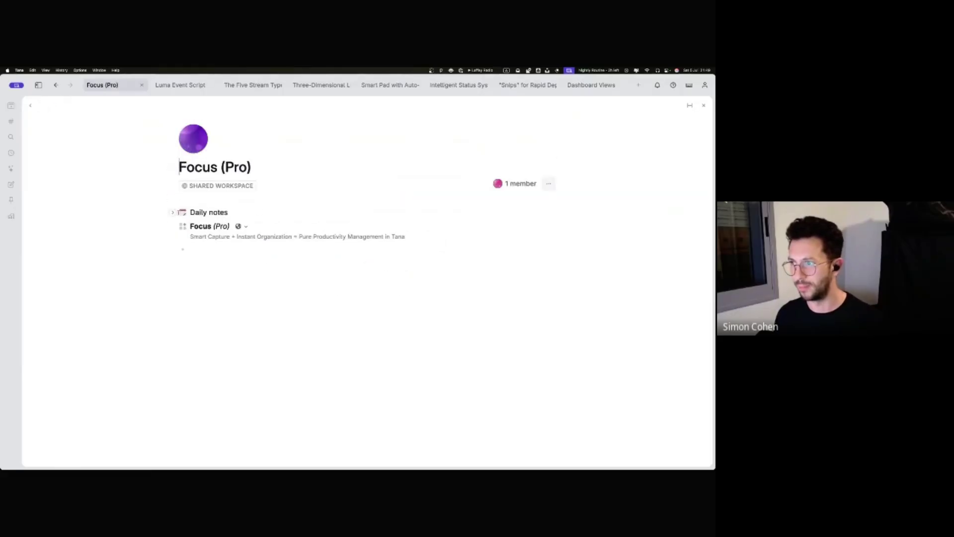
{"action": "left_click", "coordinate": [180, 213]}
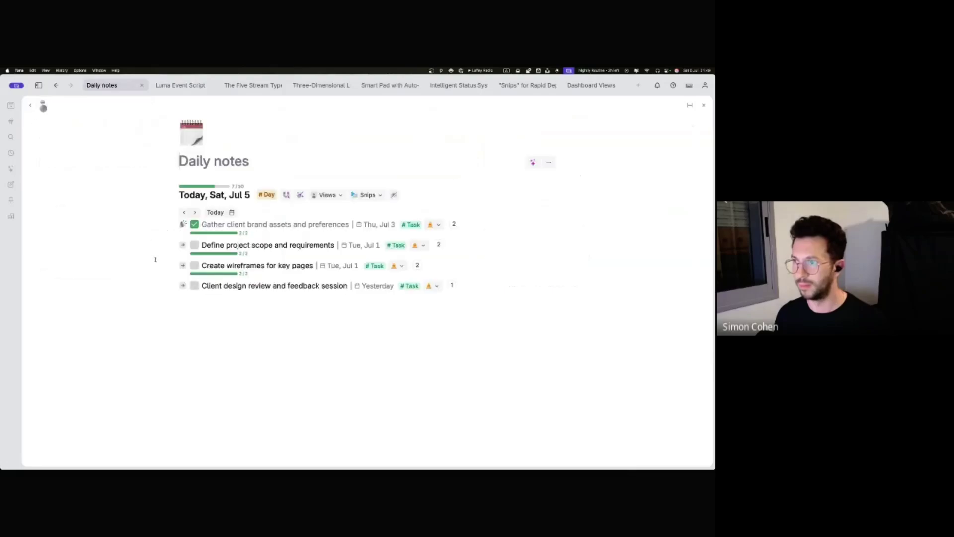
{"action": "left_click", "coordinate": [31, 106]}
{"action": "key", "text": "super+bracketleft"}
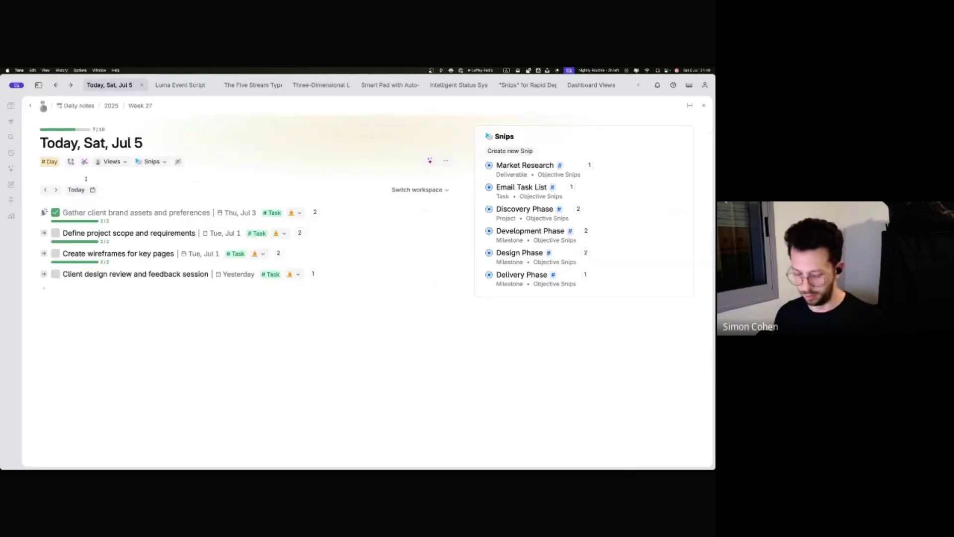
{"action": "key", "text": "super+bracketleft"}
{"action": "right_click", "coordinate": [182, 227]}
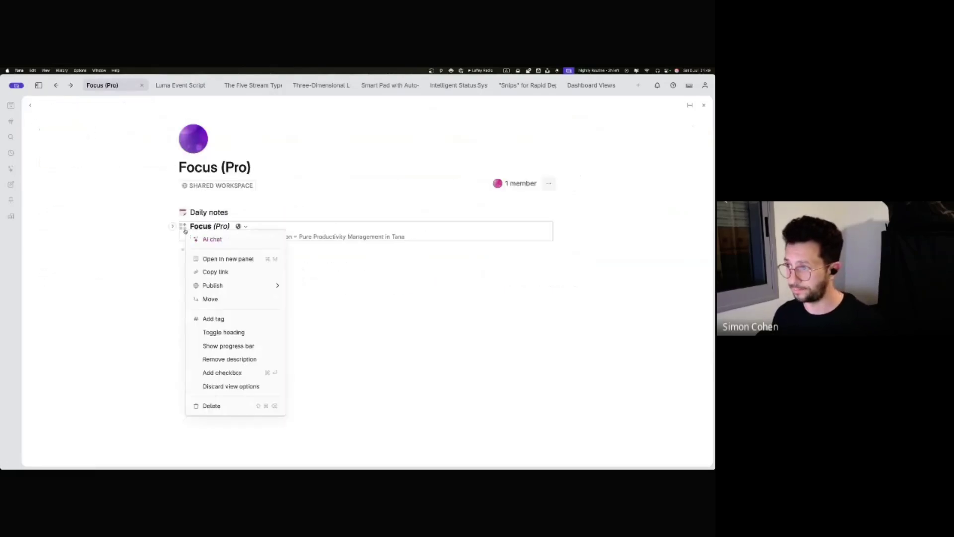
{"action": "left_click", "coordinate": [213, 259]}
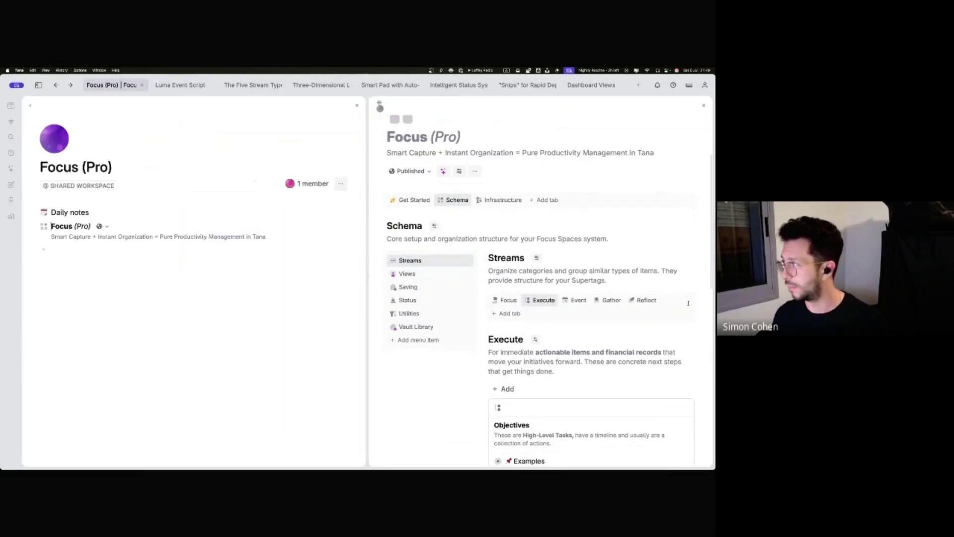
Step: Show the Reflect stream and expand the examples under Time Logs
{"action": "left_click", "coordinate": [646, 299]}
{"action": "scroll", "coordinate": [592, 308], "scroll_direction": "down", "scroll_amount": 3}
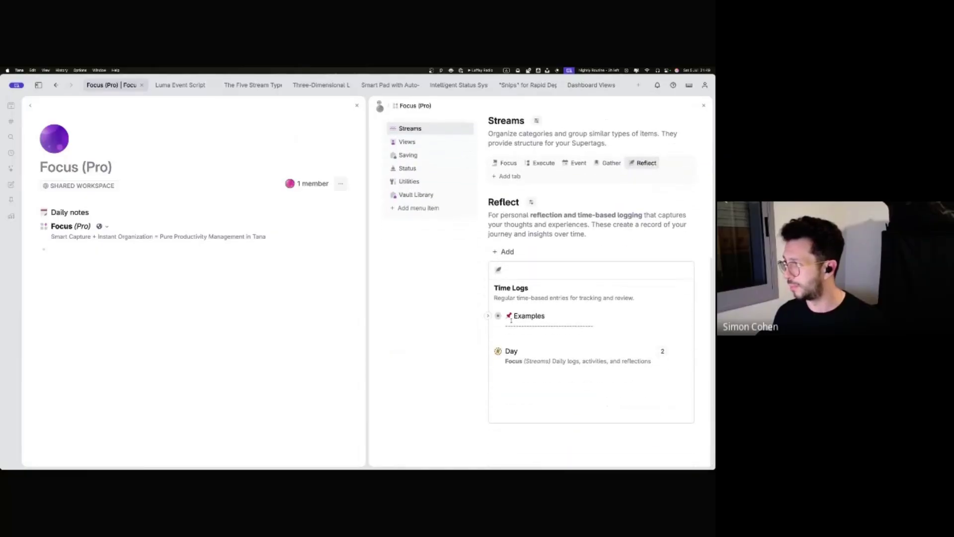
{"action": "left_click", "coordinate": [489, 316]}
{"action": "scroll", "coordinate": [517, 319], "scroll_direction": "down", "scroll_amount": 1}
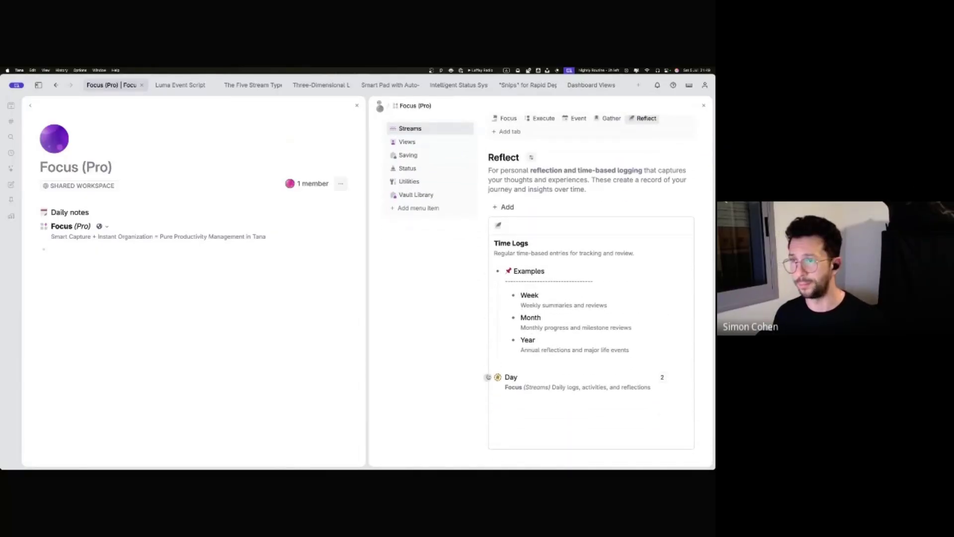
Step: Go from the workspace's Daily notes to the current week's note and tag it with a new #week supertag
{"action": "left_click", "coordinate": [58, 248]}
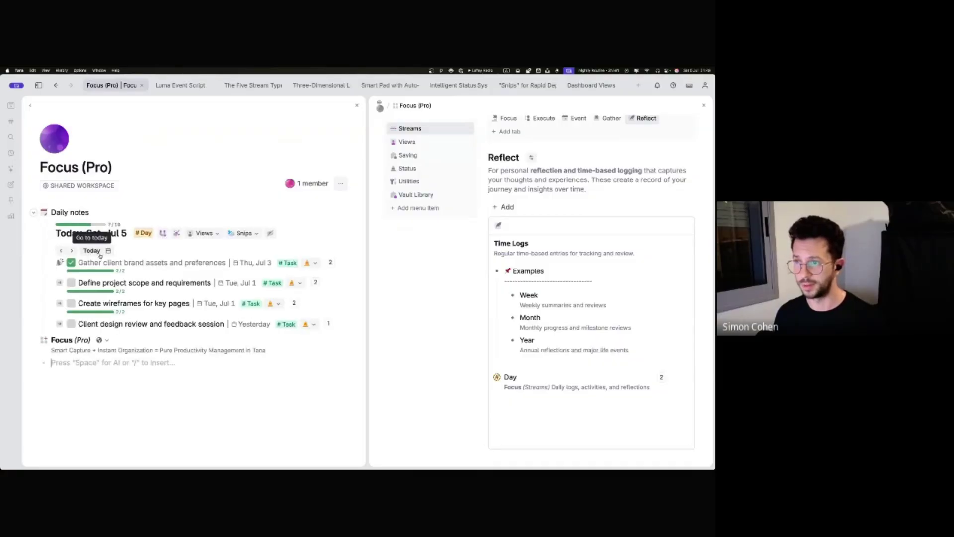
{"action": "left_click", "coordinate": [44, 214]}
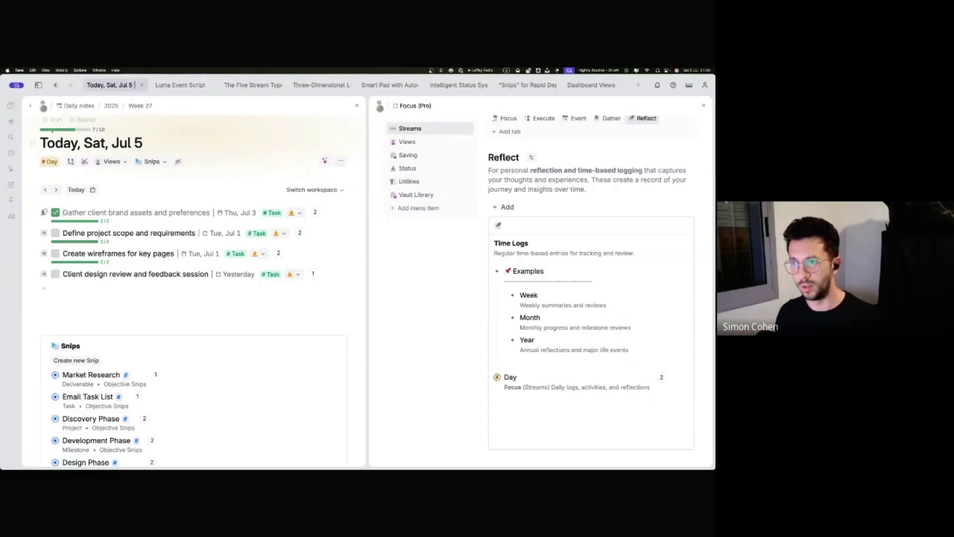
{"action": "left_click", "coordinate": [76, 190]}
{"action": "left_click", "coordinate": [86, 218]}
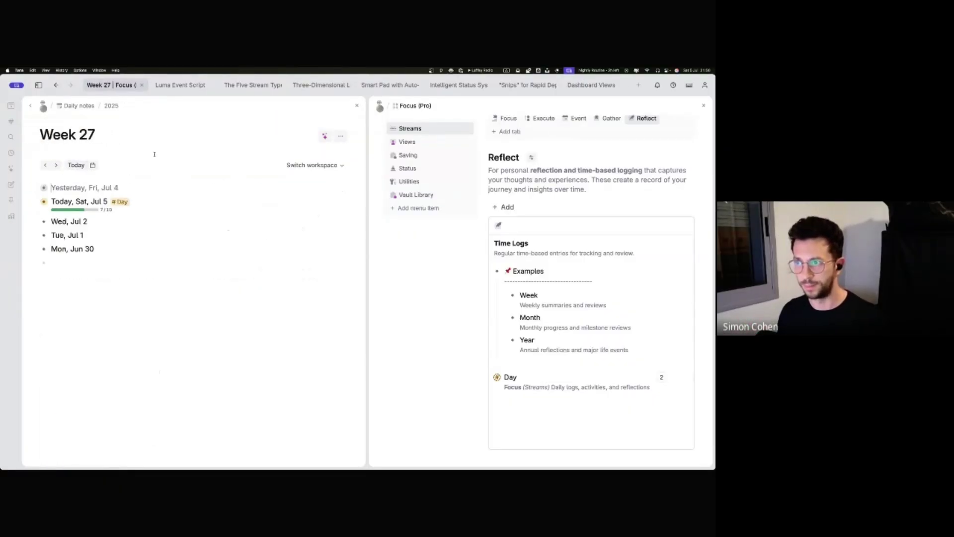
{"action": "type", "text": "#week"}
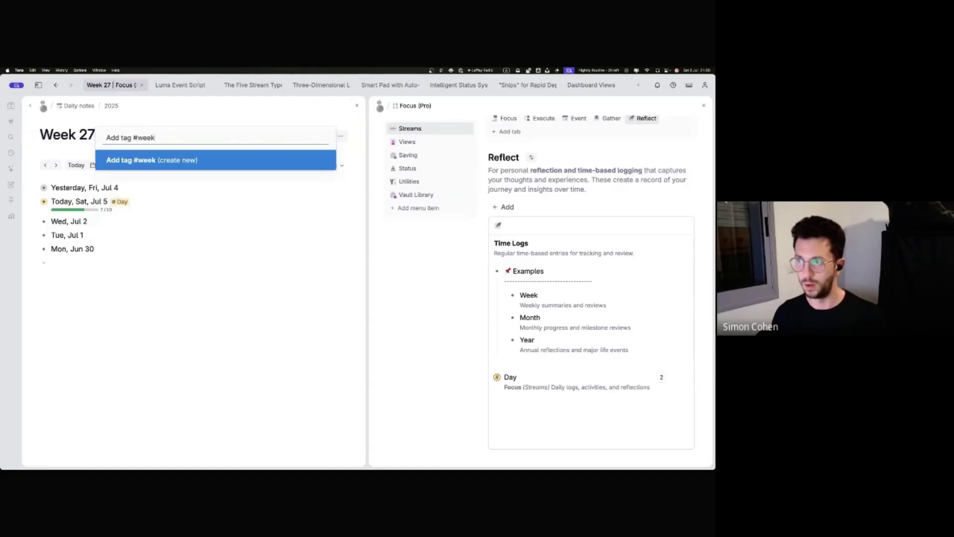
{"action": "key", "text": "Return"}
Step: Go to the current month's note and tag it with a new #month supertag
{"action": "left_click", "coordinate": [76, 181]}
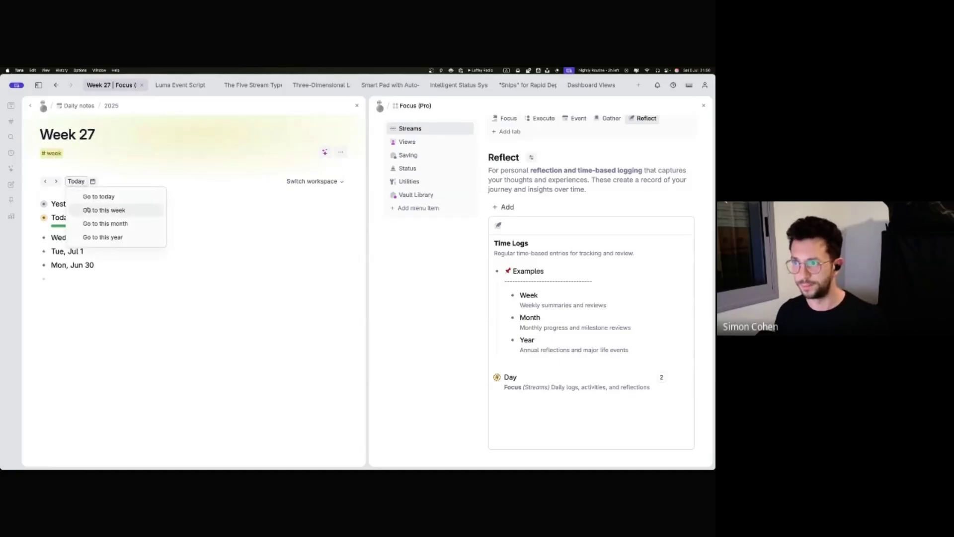
{"action": "left_click", "coordinate": [90, 218]}
{"action": "type", "text": "#motn"}
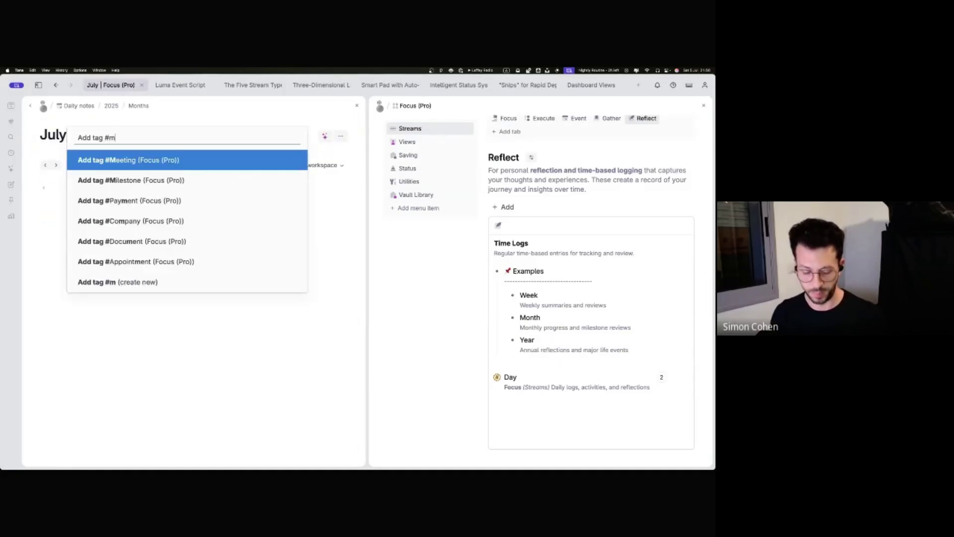
{"action": "key", "text": "BackSpace"}
{"action": "key", "text": "BackSpace"}
{"action": "type", "text": "nth"}
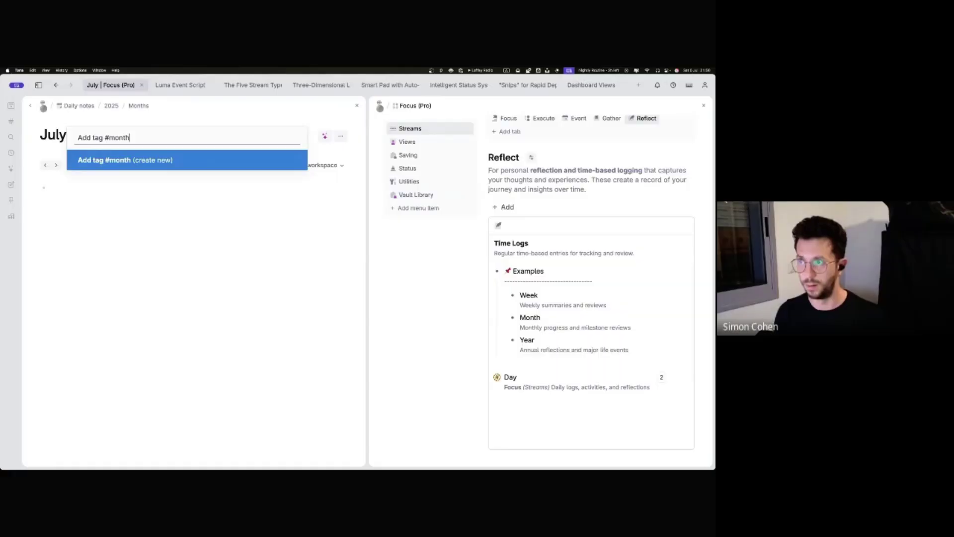
{"action": "key", "text": "Return"}
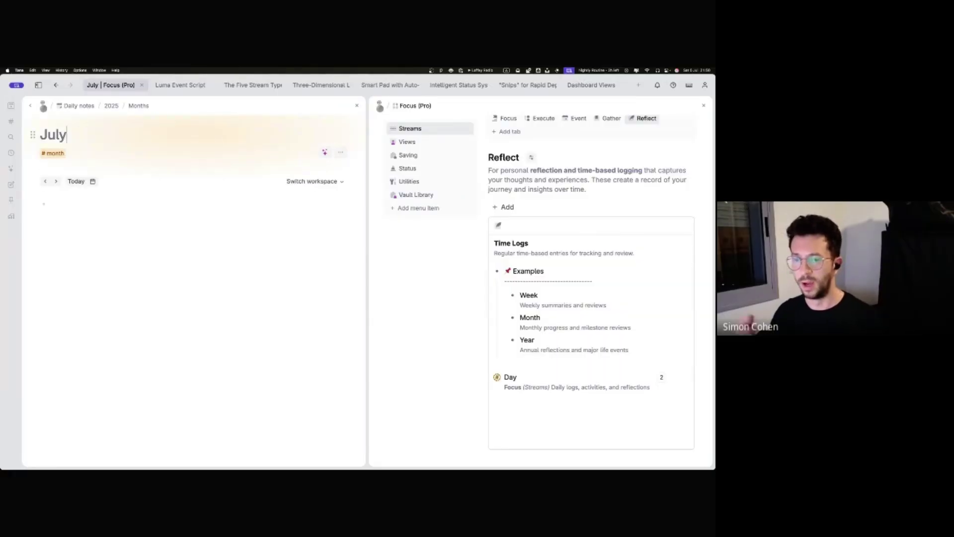
Step: Collapse the Time Logs examples in the Reflect stream and close the July panel
{"action": "left_click", "coordinate": [82, 183]}
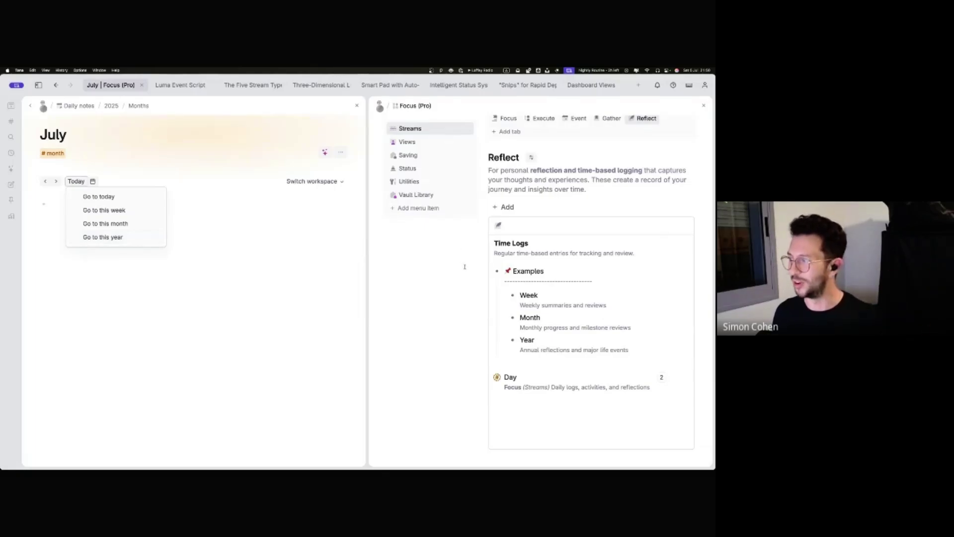
{"action": "left_click", "coordinate": [105, 237]}
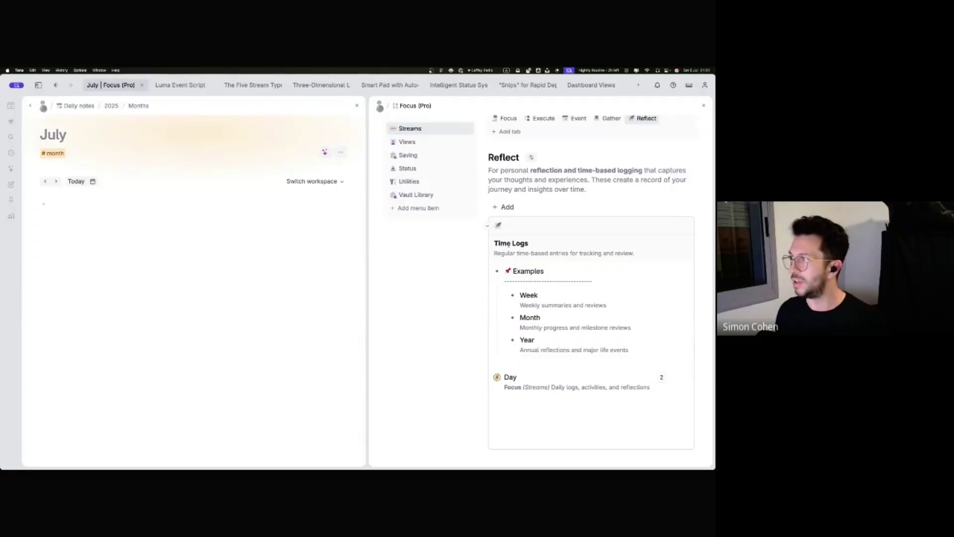
{"action": "left_click", "coordinate": [487, 270]}
{"action": "scroll", "coordinate": [508, 271], "scroll_direction": "up", "scroll_amount": 1}
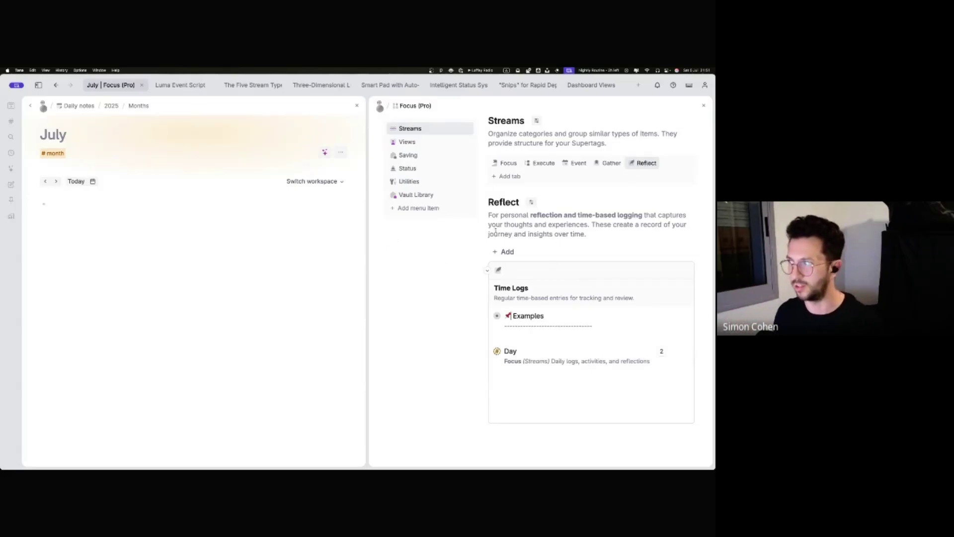
{"action": "scroll", "coordinate": [495, 230], "scroll_direction": "up", "scroll_amount": 5}
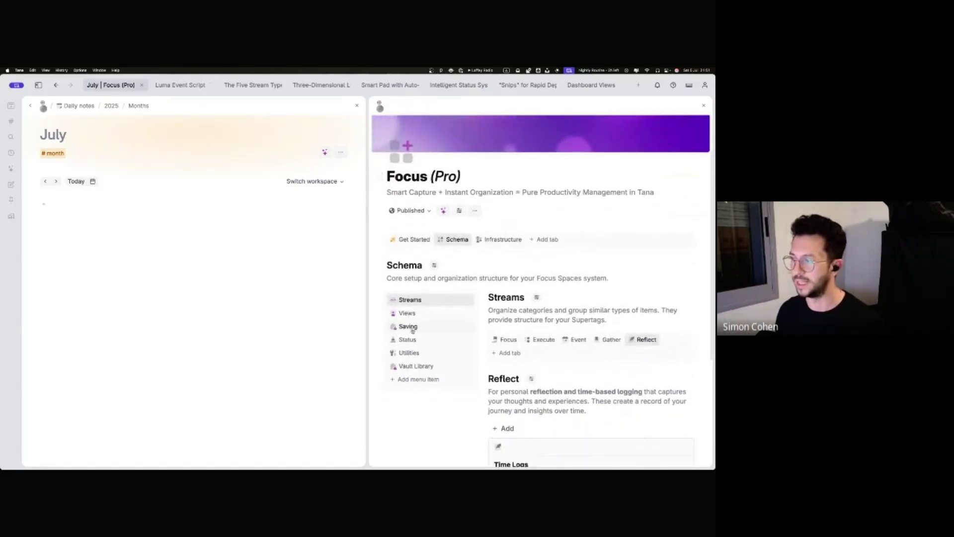
{"action": "left_click", "coordinate": [358, 106]}
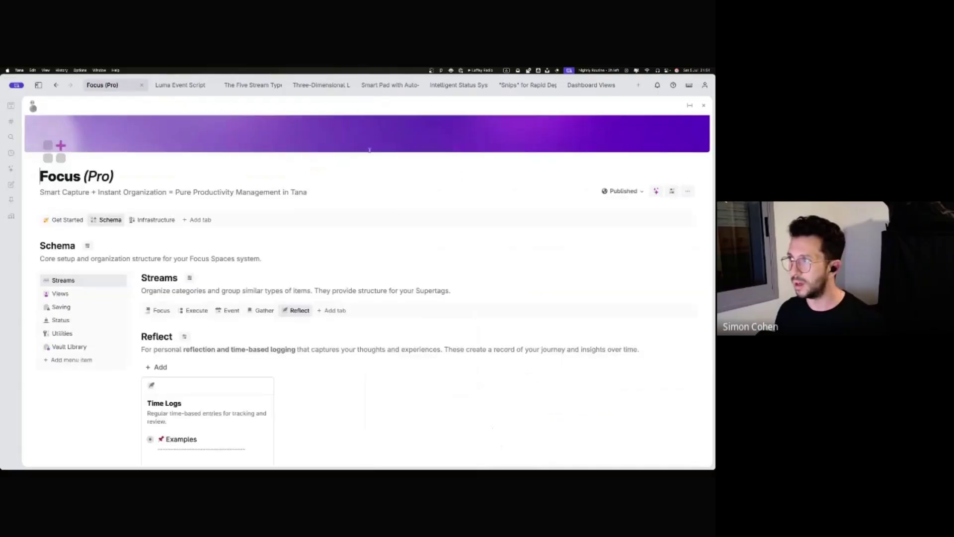
Step: Switch to the Focus stream and open the configuration of the Project supertag under Ventures
{"action": "scroll", "coordinate": [287, 320], "scroll_direction": "down", "scroll_amount": 3}
{"action": "left_click", "coordinate": [160, 224]}
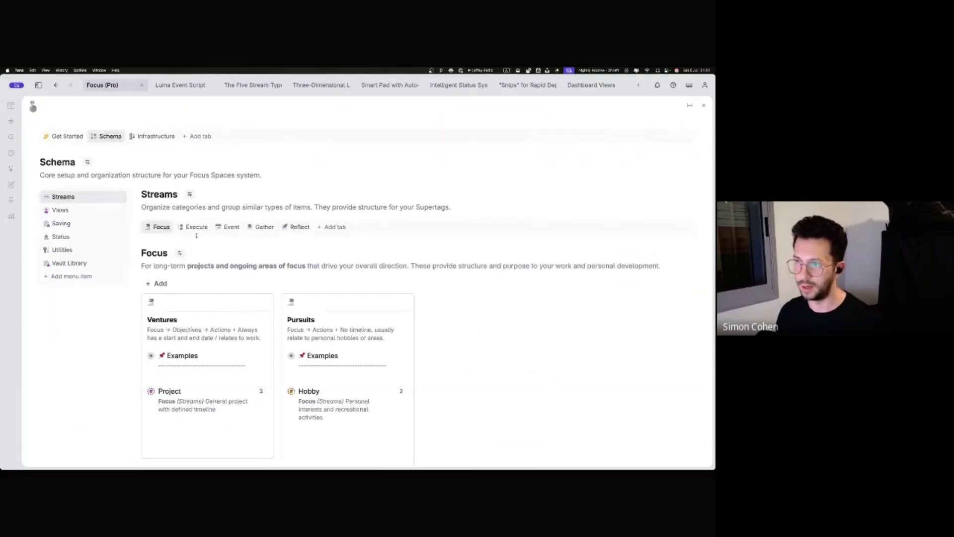
{"action": "scroll", "coordinate": [197, 273], "scroll_direction": "down", "scroll_amount": 3}
{"action": "right_click", "coordinate": [168, 298]}
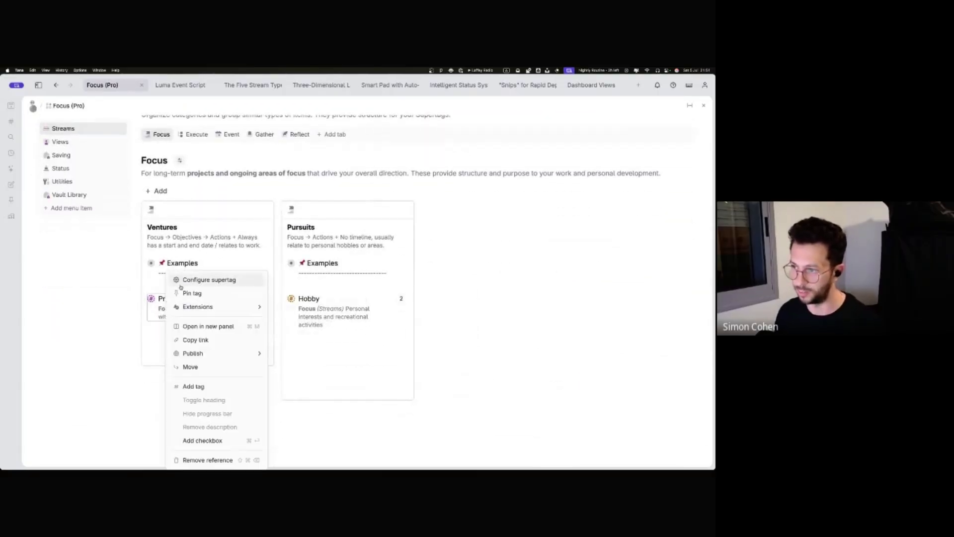
{"action": "left_click", "coordinate": [184, 281]}
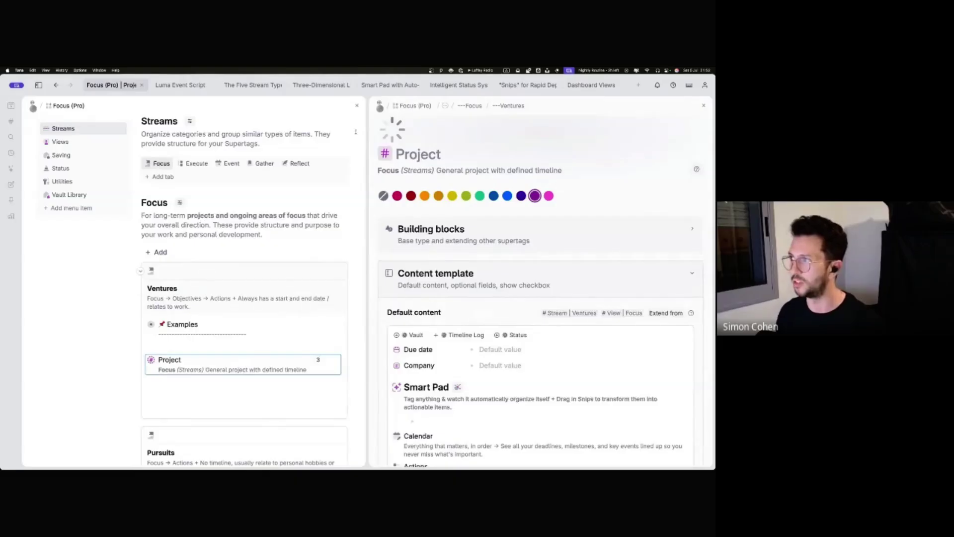
Step: Widen the Project configuration panel and expand the collapsed Vault, Timeline Log and Status fields in the default content
{"action": "left_click_drag", "start_coordinate": [367, 127], "coordinate": [246, 160]}
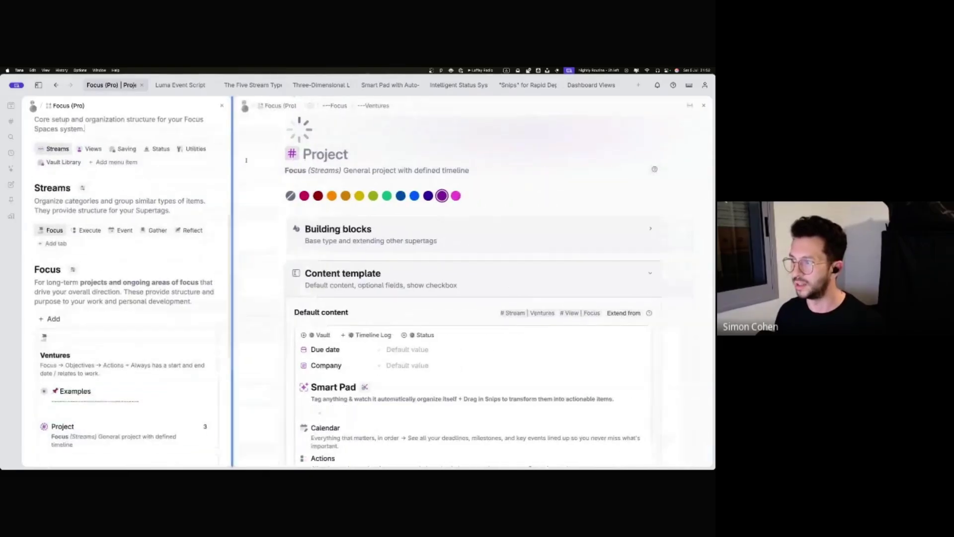
{"action": "scroll", "coordinate": [537, 170], "scroll_direction": "down", "scroll_amount": 5}
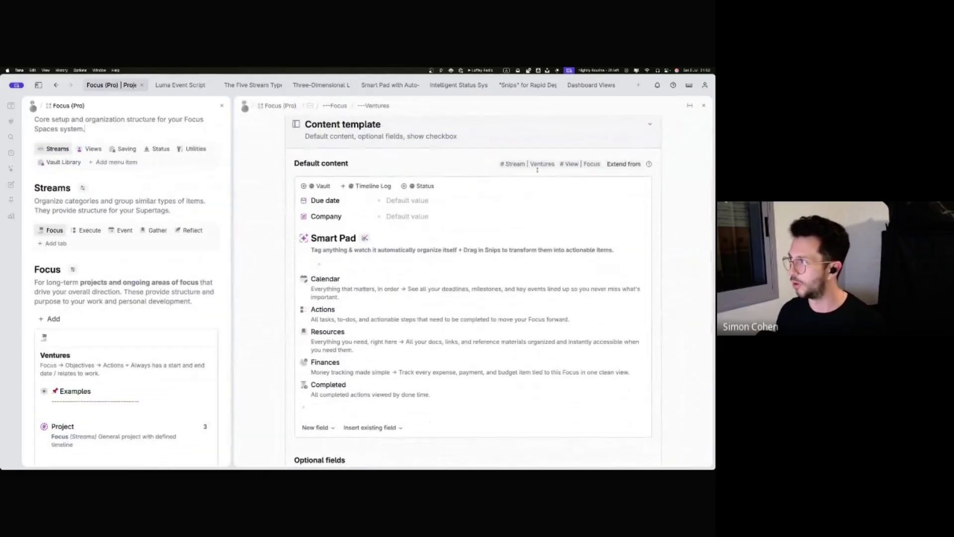
{"action": "left_click", "coordinate": [346, 188]}
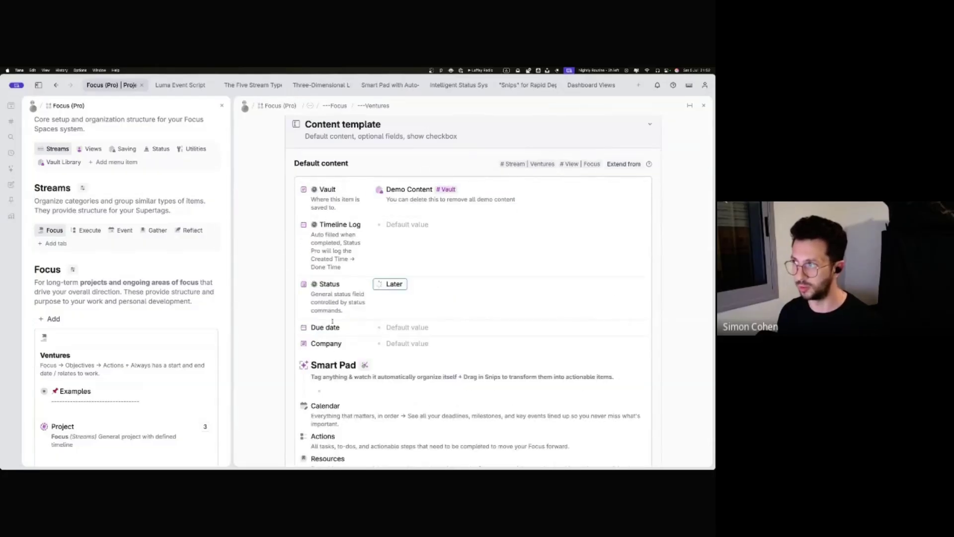
Step: Remove the View | Focus extension from the Project supertag and delete the Finances search left in the default content
{"action": "left_click", "coordinate": [559, 166]}
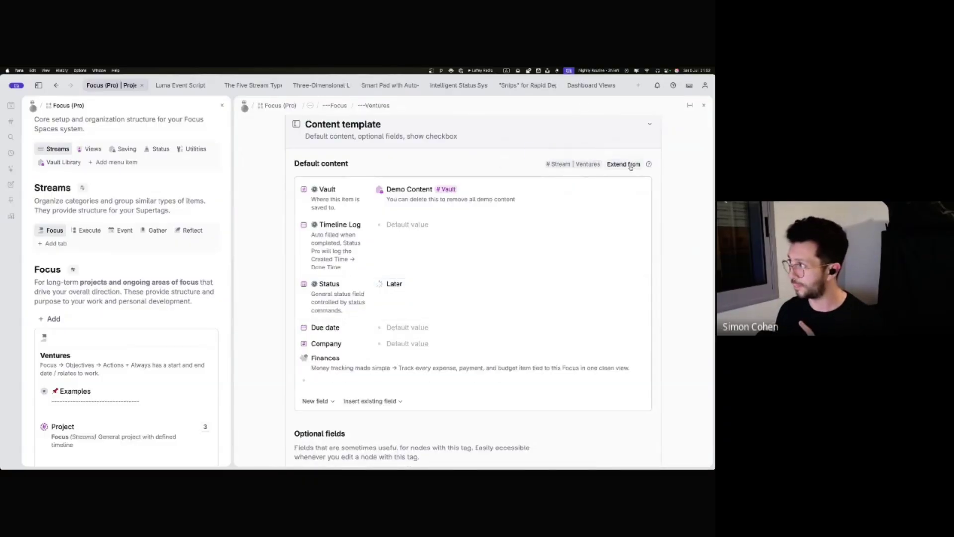
{"action": "right_click", "coordinate": [325, 357]}
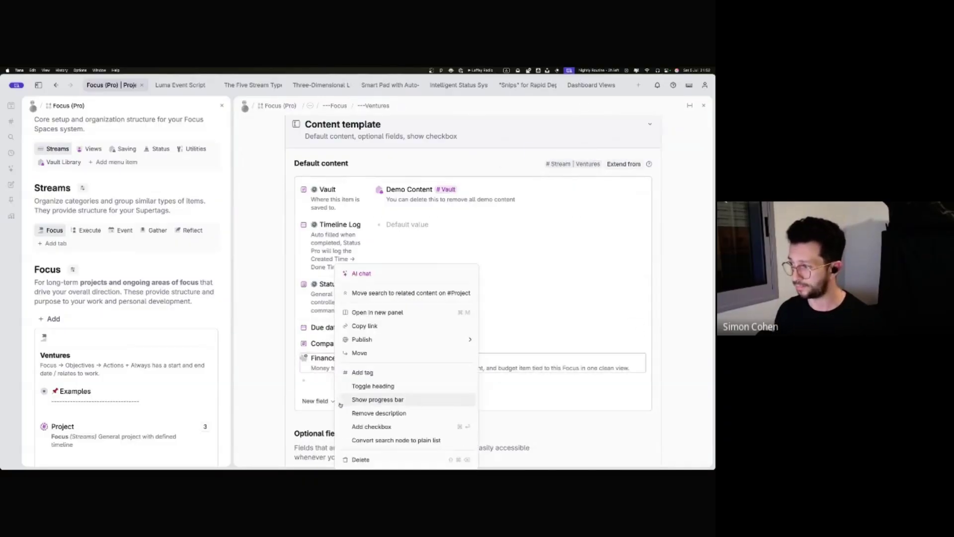
{"action": "left_click", "coordinate": [358, 456]}
Step: Extend the Project supertag from View | Daily Focus and replace that extension with View | Focus
{"action": "left_click", "coordinate": [623, 164]}
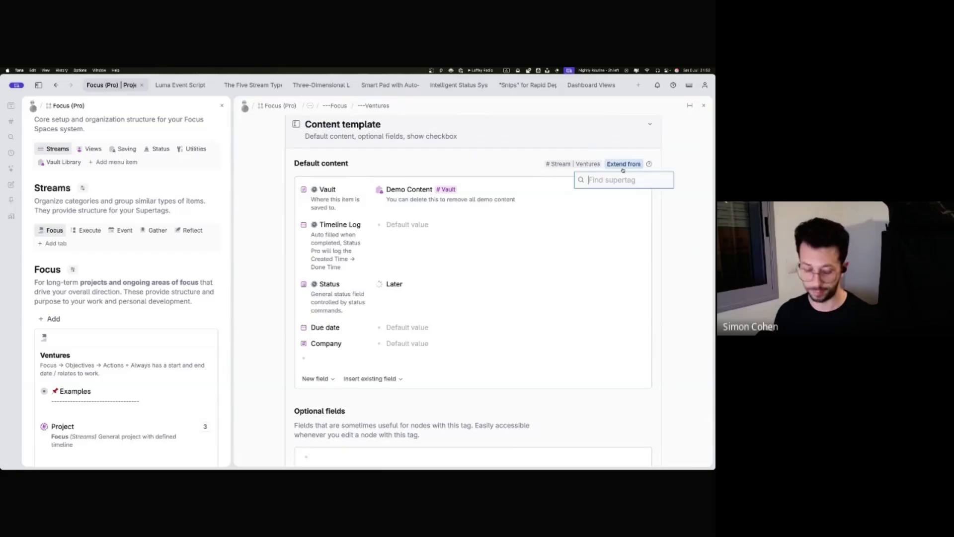
{"action": "type", "text": "view"}
{"action": "key", "text": "Down"}
{"action": "key", "text": "Return"}
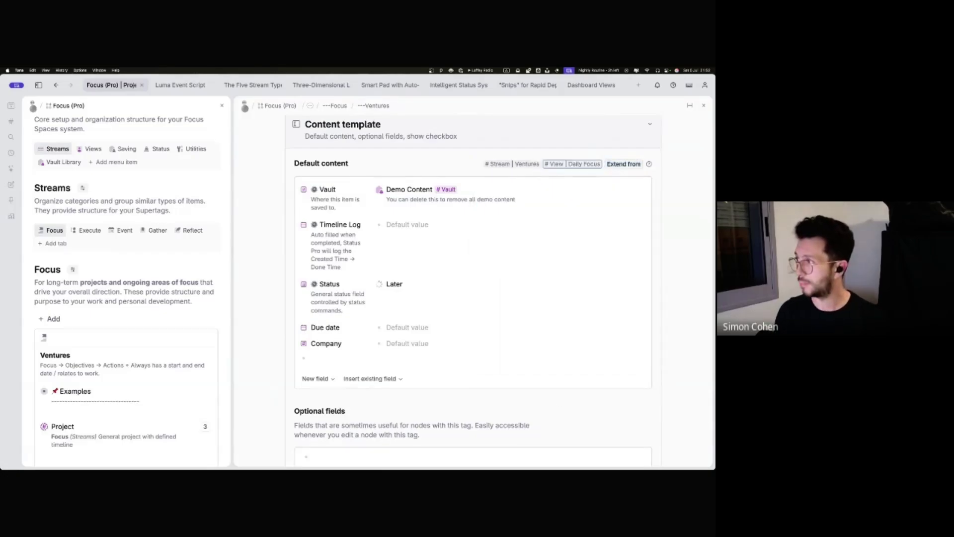
{"action": "left_click", "coordinate": [616, 164]}
{"action": "key", "text": "Escape"}
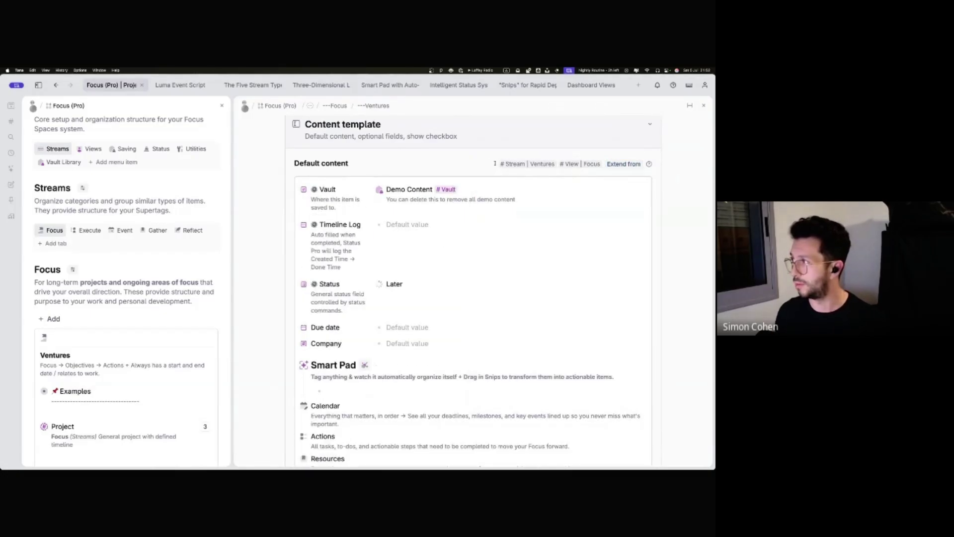
Step: Remove Stream | Ventures from Project's extensions and add it again after View | Focus, and select the default content from Smart Pad through Status
{"action": "left_click", "coordinate": [500, 165]}
{"action": "left_click", "coordinate": [624, 164]}
{"action": "type", "text": "s"}
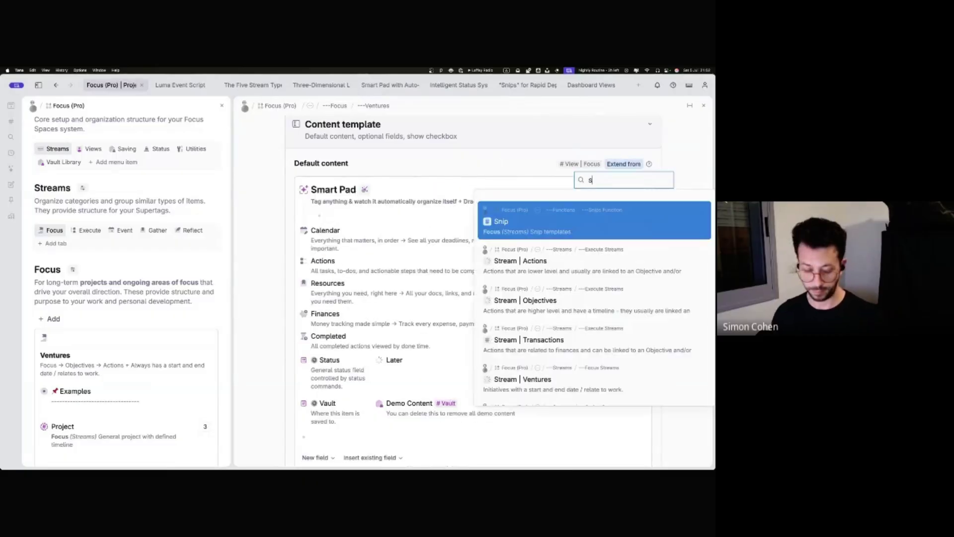
{"action": "type", "text": "tream"}
{"action": "key", "text": "Down"}
{"action": "key", "text": "Down"}
{"action": "key", "text": "Down"}
{"action": "key", "text": "Return"}
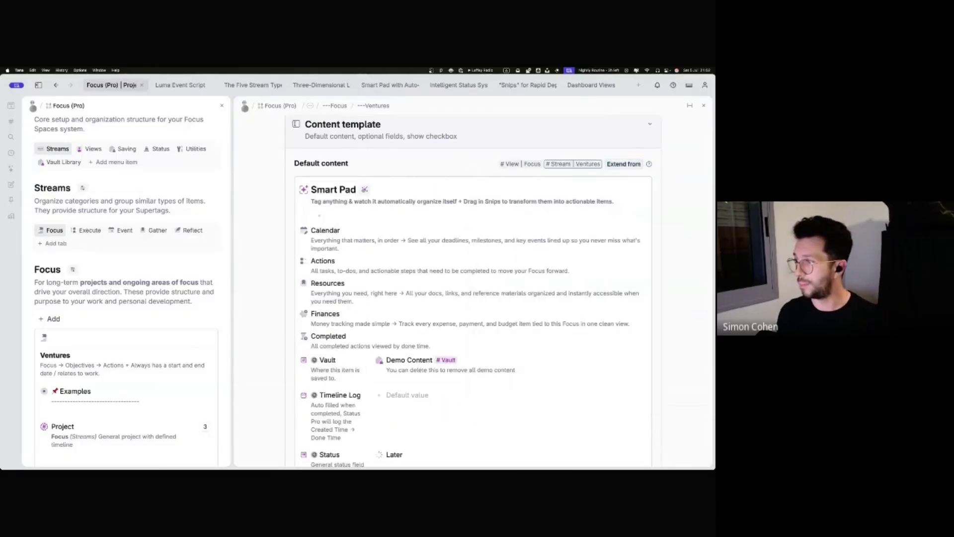
{"action": "scroll", "coordinate": [409, 213], "scroll_direction": "down", "scroll_amount": 1}
{"action": "left_click_drag", "start_coordinate": [409, 177], "coordinate": [363, 424]}
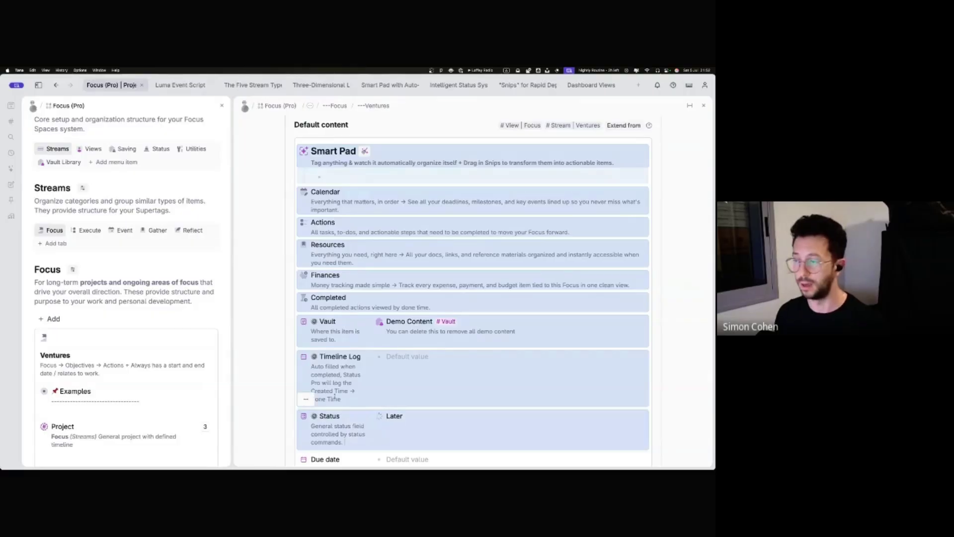
Step: Widen the workspace panel and place Project under Focus View in the Views schema so that it extends View | Focus after Stream | Ventures
{"action": "left_click", "coordinate": [335, 382]}
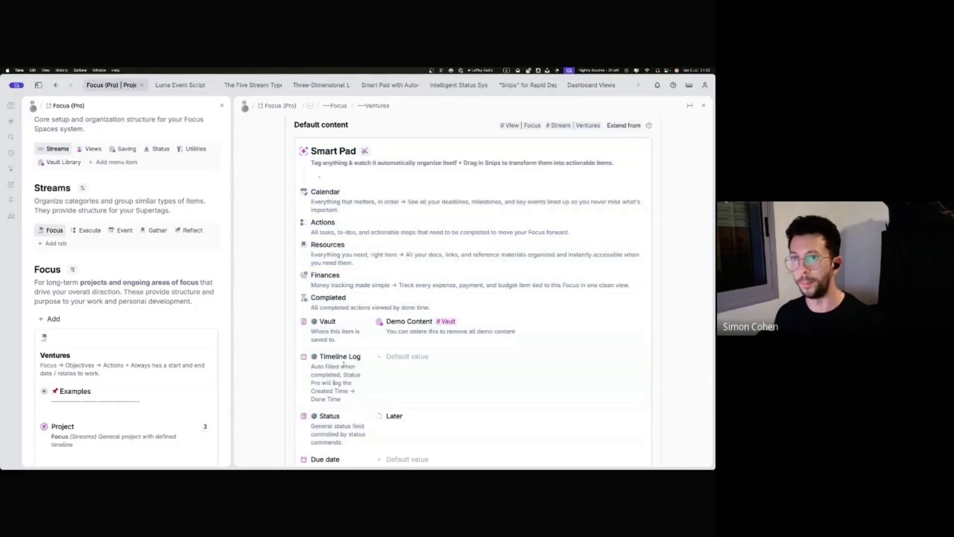
{"action": "scroll", "coordinate": [344, 365], "scroll_direction": "down", "scroll_amount": 2}
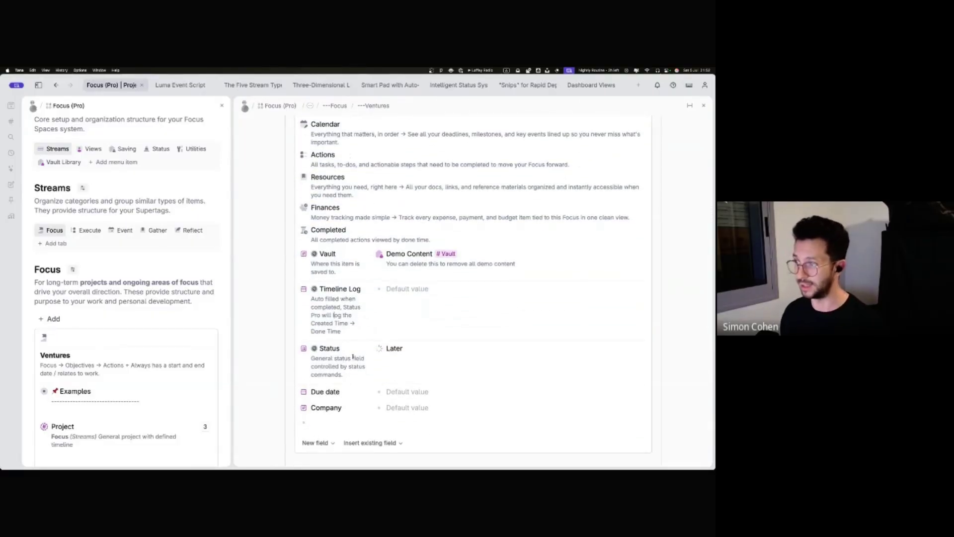
{"action": "scroll", "coordinate": [353, 357], "scroll_direction": "up", "scroll_amount": 3}
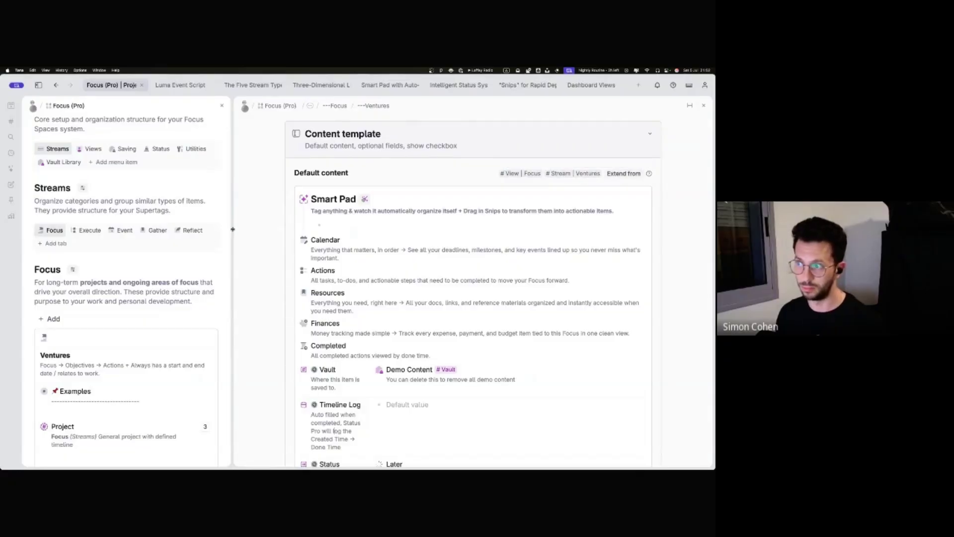
{"action": "left_click_drag", "start_coordinate": [233, 229], "coordinate": [407, 229]}
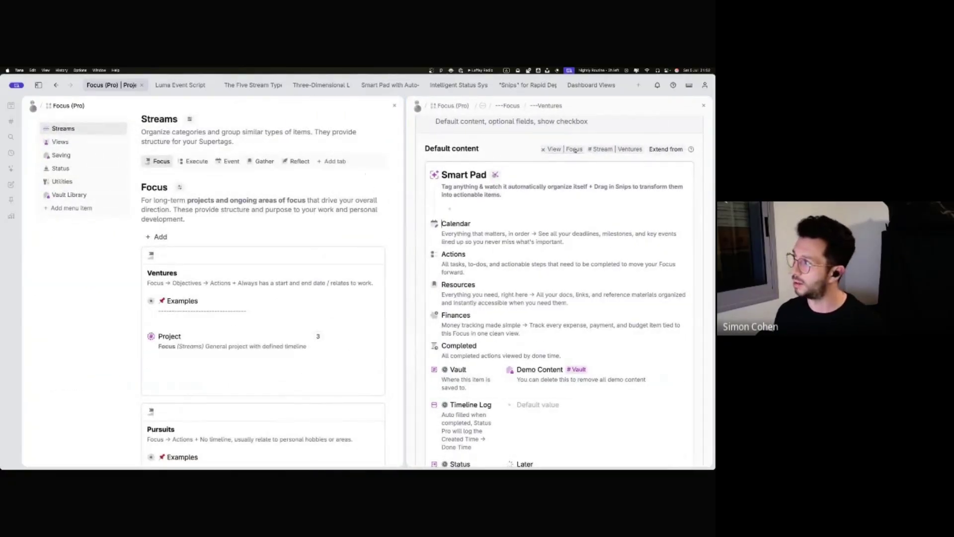
{"action": "left_click", "coordinate": [74, 145]}
{"action": "left_click_drag", "start_coordinate": [175, 368], "coordinate": [174, 381]}
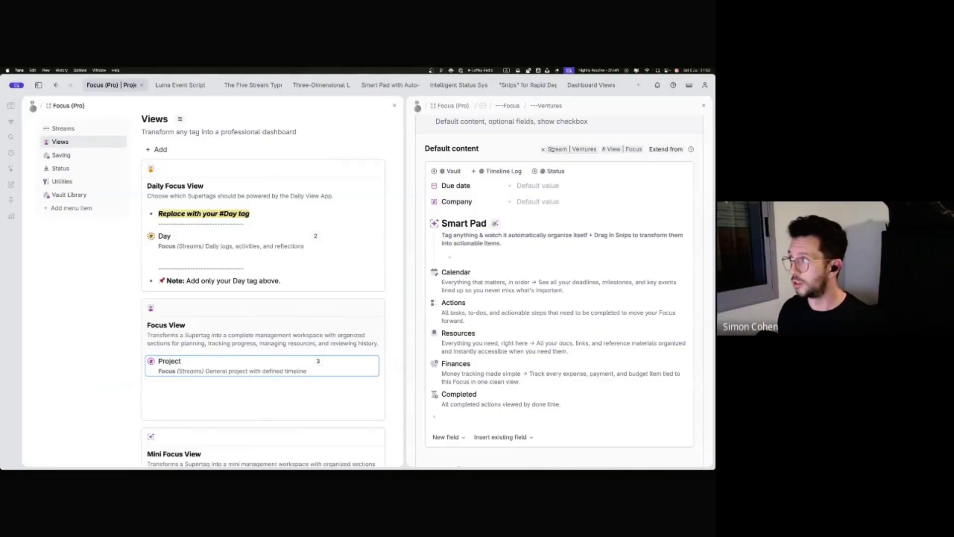
{"action": "mouse_move", "coordinate": [551, 149]}
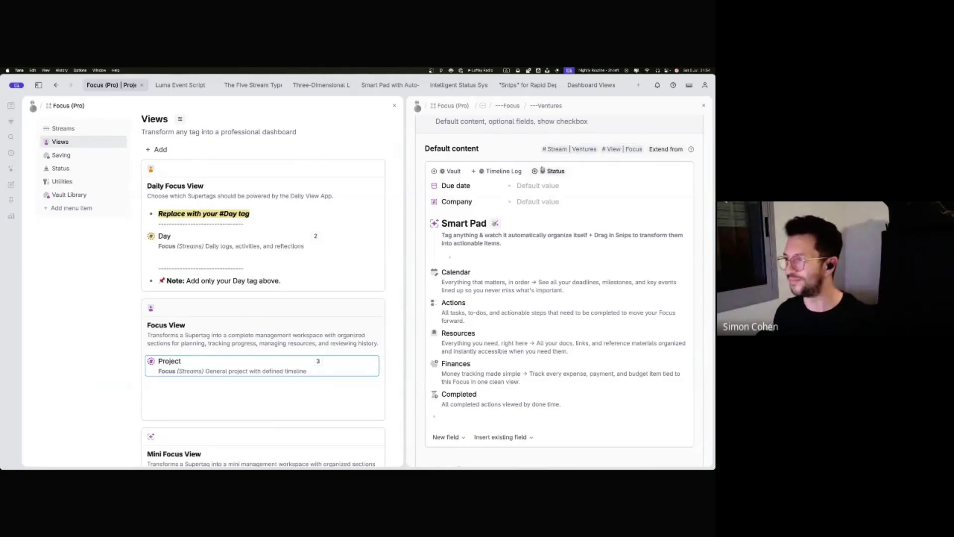
Step: Open today's daily note in the Focus (Pro) workspace, with the Project configuration panel closed and the Snips list hidden
{"action": "scroll", "coordinate": [272, 205], "scroll_direction": "up", "scroll_amount": 5}
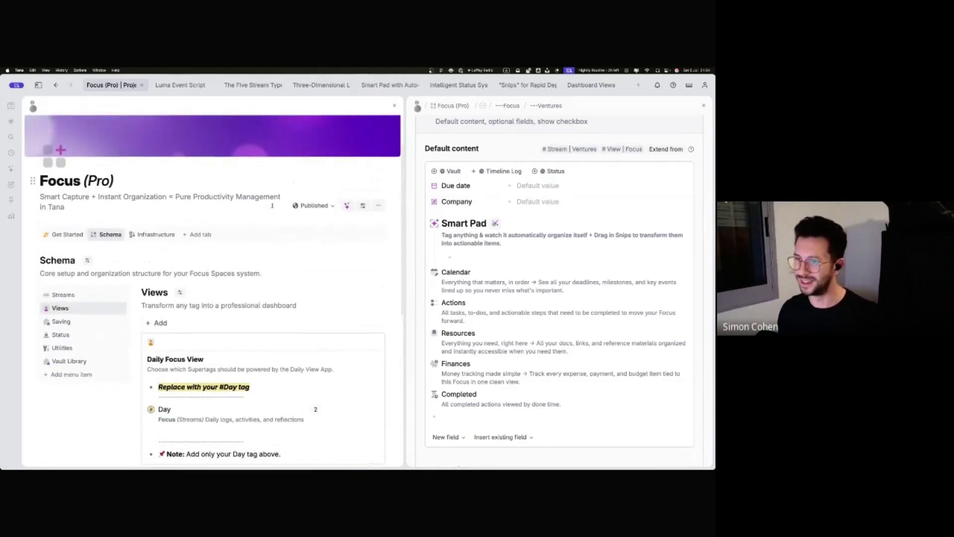
{"action": "scroll", "coordinate": [271, 205], "scroll_direction": "up", "scroll_amount": 3}
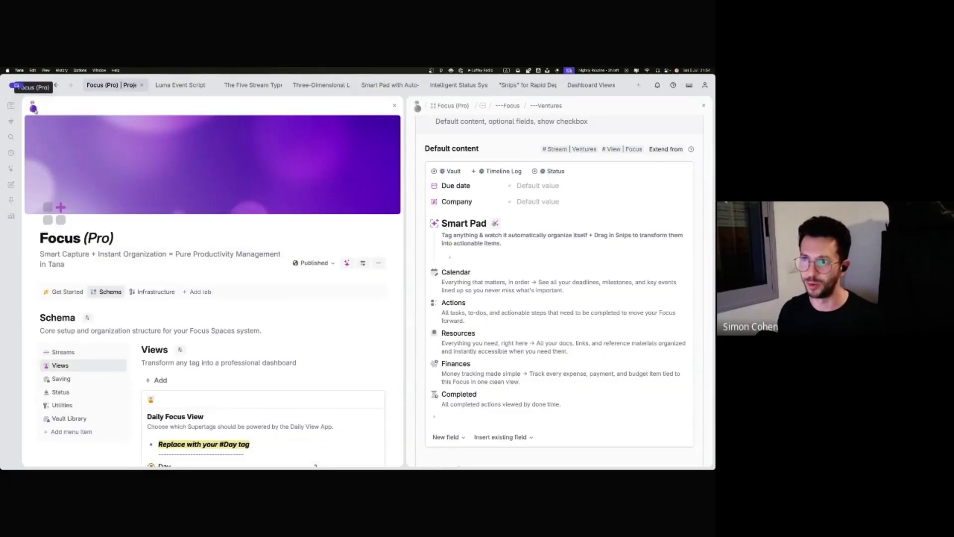
{"action": "left_click", "coordinate": [33, 107]}
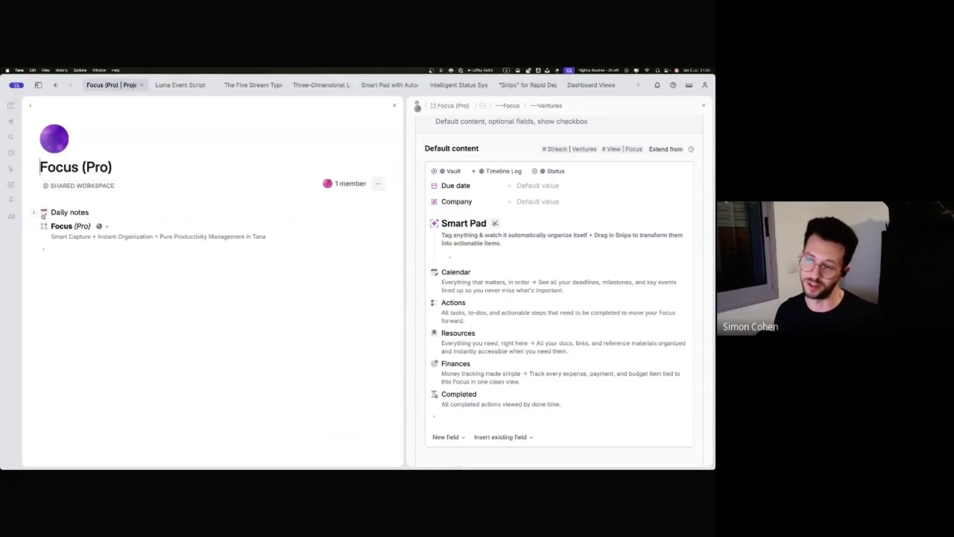
{"action": "left_click", "coordinate": [70, 213]}
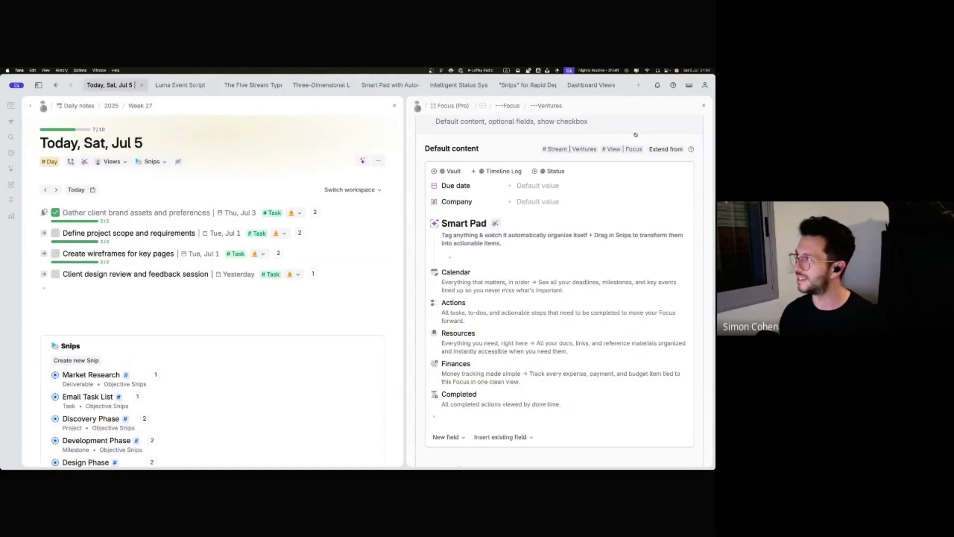
{"action": "left_click", "coordinate": [703, 106]}
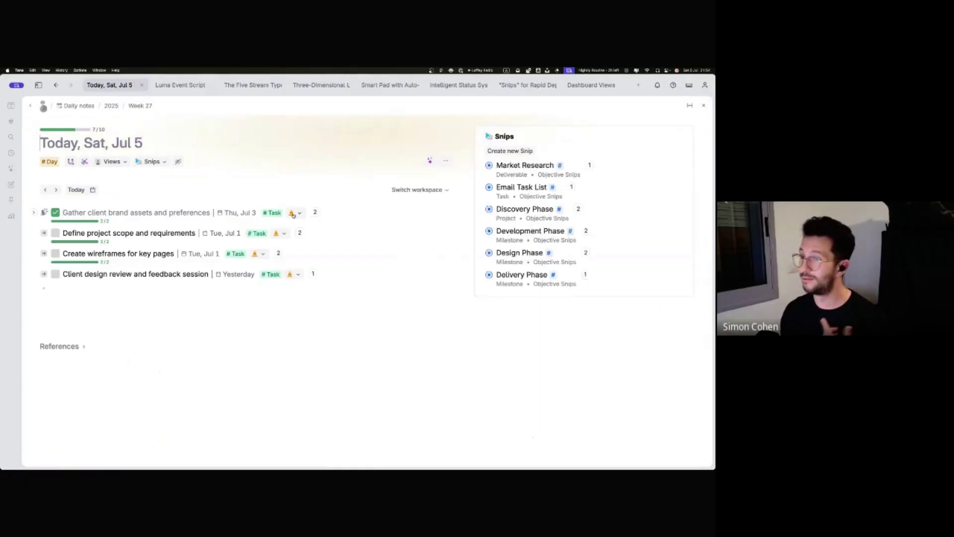
{"action": "left_click", "coordinate": [178, 162]}
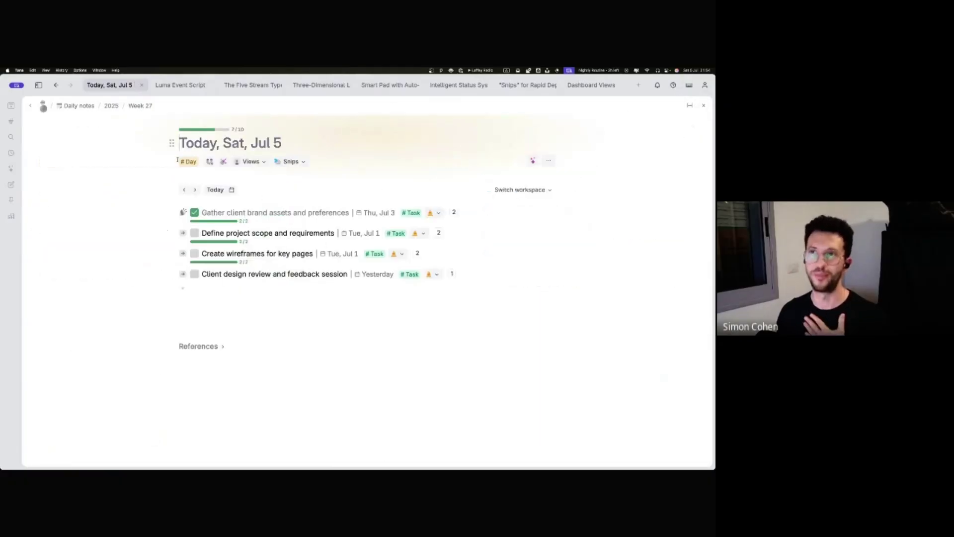
Step: Try to show the Ventures View on today's note and inspect the "Define project scope and requirements" task
{"action": "left_click", "coordinate": [251, 162]}
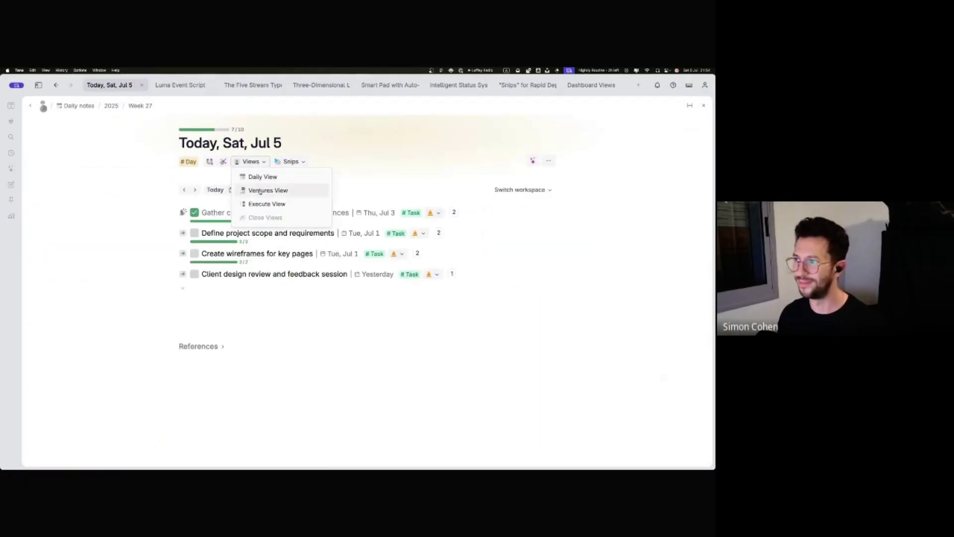
{"action": "left_click", "coordinate": [259, 190]}
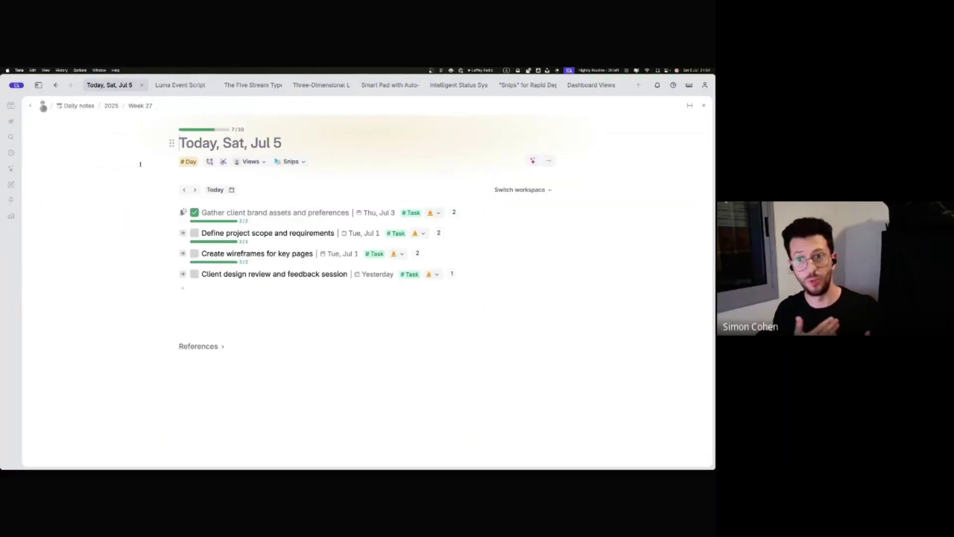
{"action": "left_click", "coordinate": [182, 232]}
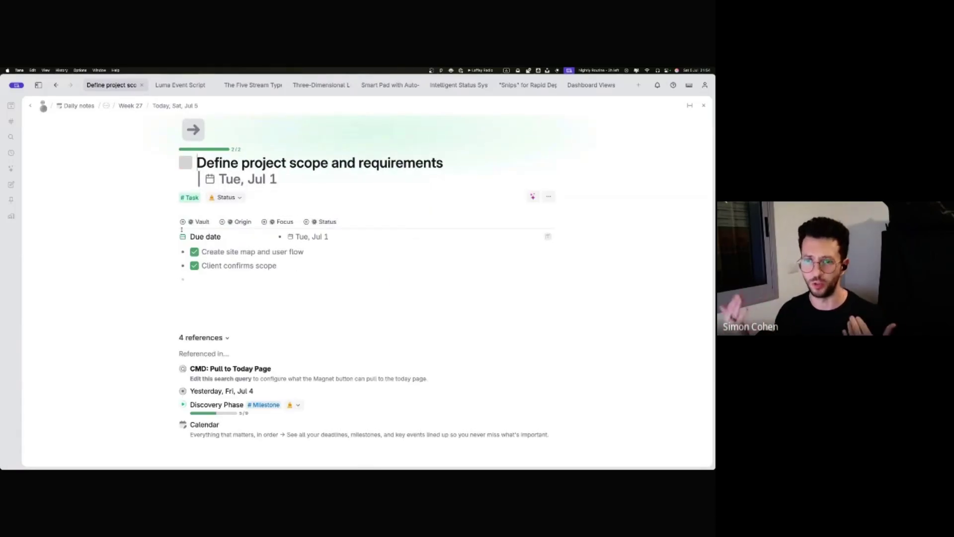
{"action": "key", "text": "super+bracketleft"}
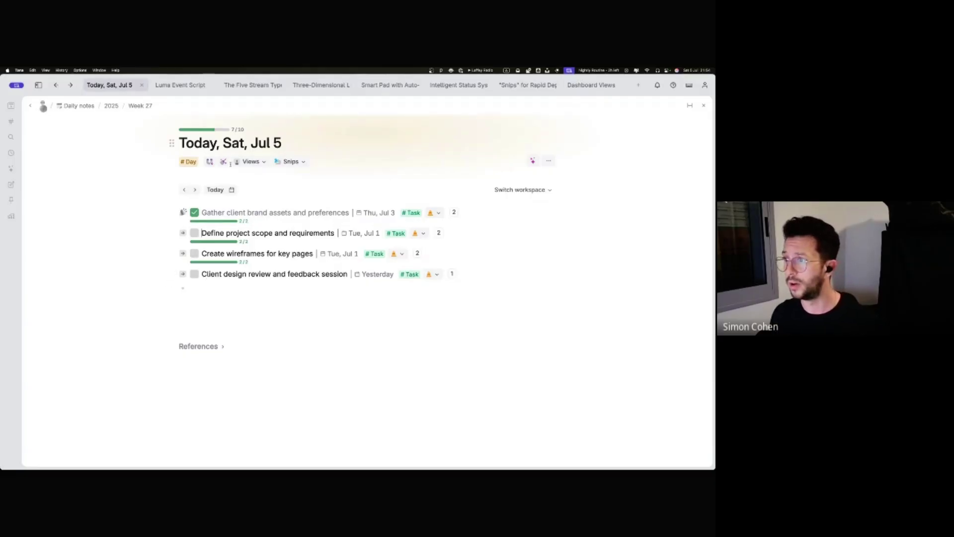
Step: Display the Daily View on today's note and check the Resources of the first Discovery Phase project in its Focus list
{"action": "left_click", "coordinate": [251, 161]}
{"action": "left_click", "coordinate": [255, 177]}
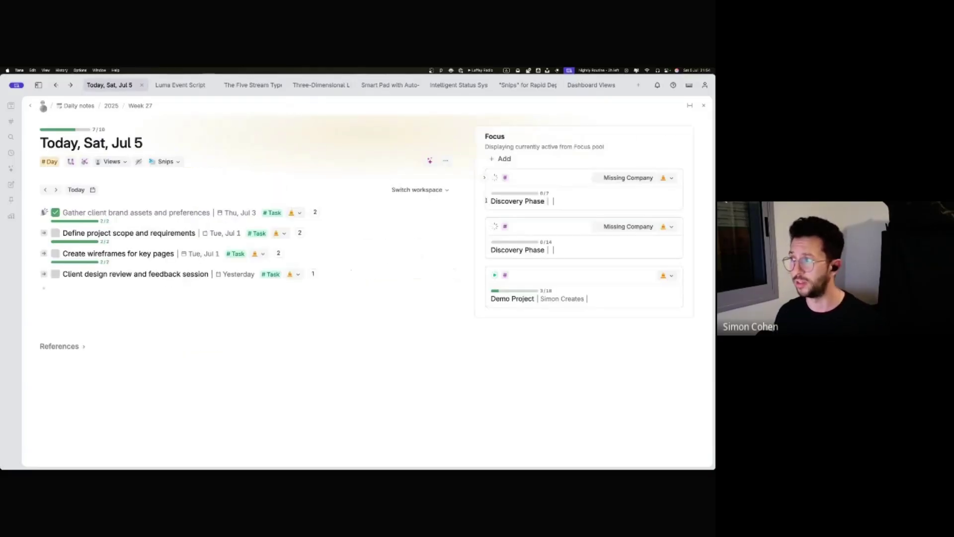
{"action": "left_click", "coordinate": [181, 217]}
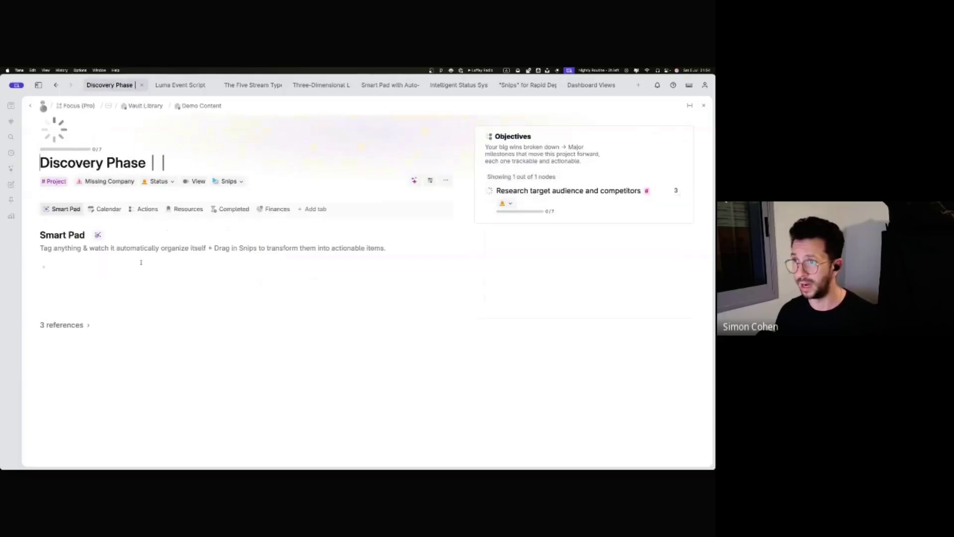
{"action": "left_click", "coordinate": [193, 213]}
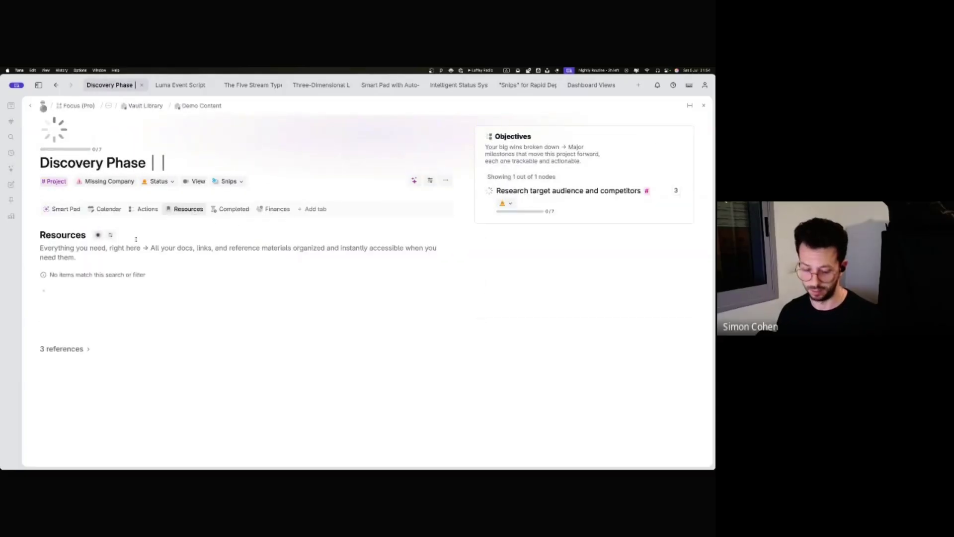
{"action": "key", "text": "super+bracketleft"}
{"action": "key", "text": "super+bracketleft"}
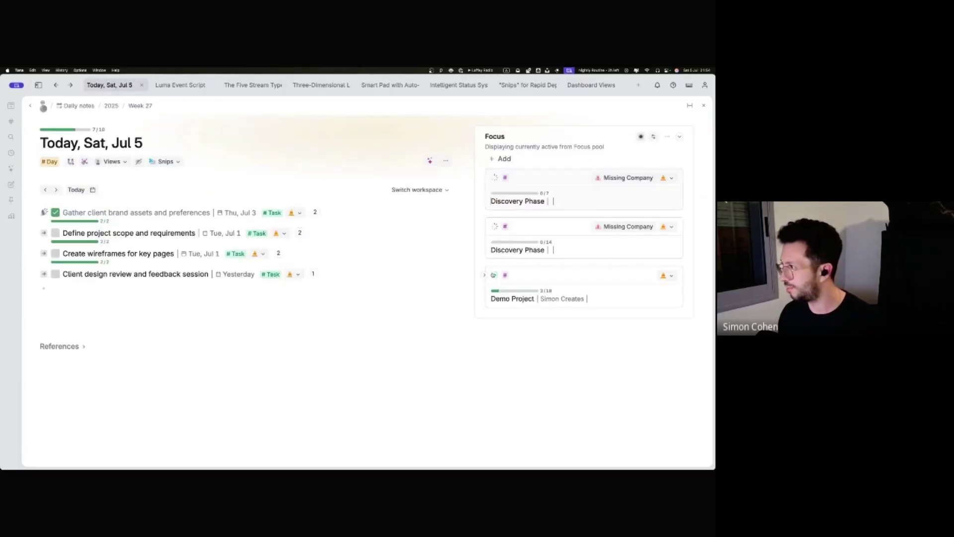
Step: Open Demo Project, examine its July 2025 calendar and show its Smart Pad
{"action": "key", "text": "super+bracketright"}
{"action": "scroll", "coordinate": [192, 270], "scroll_direction": "down", "scroll_amount": 3}
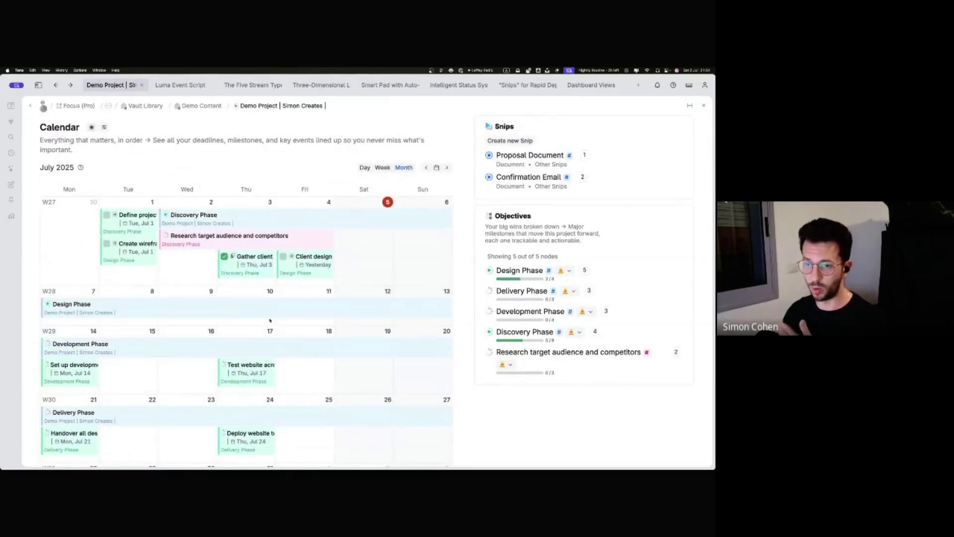
{"action": "scroll", "coordinate": [214, 344], "scroll_direction": "down", "scroll_amount": 1}
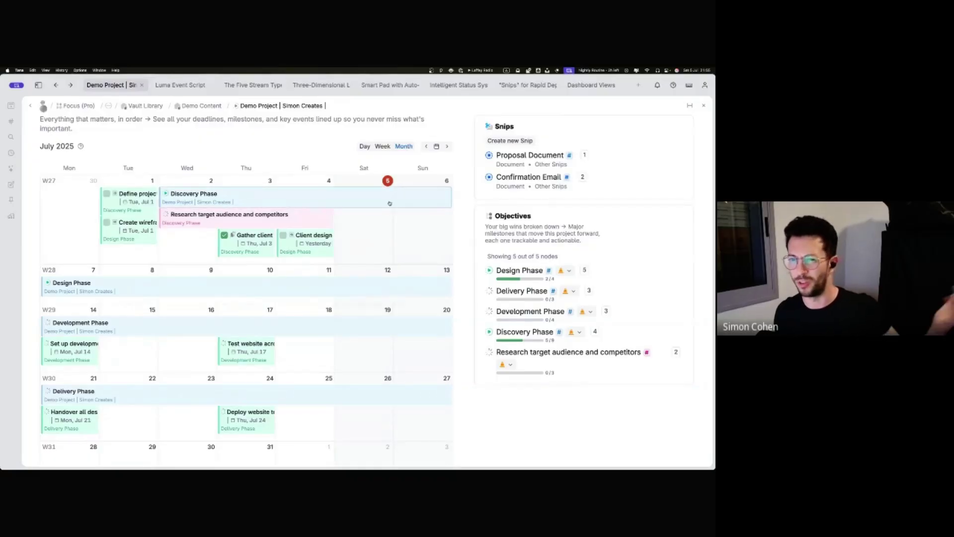
{"action": "scroll", "coordinate": [378, 193], "scroll_direction": "up", "scroll_amount": 4}
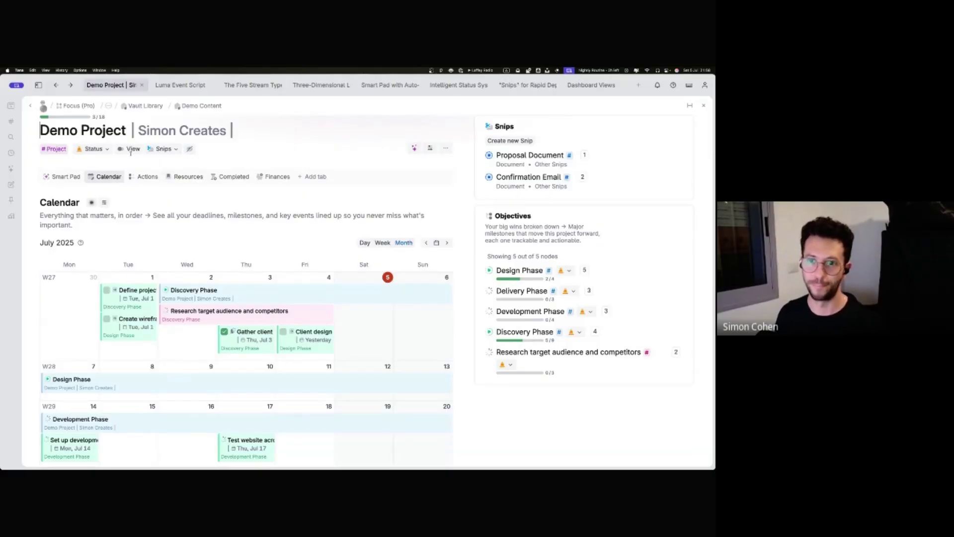
{"action": "left_click", "coordinate": [63, 176]}
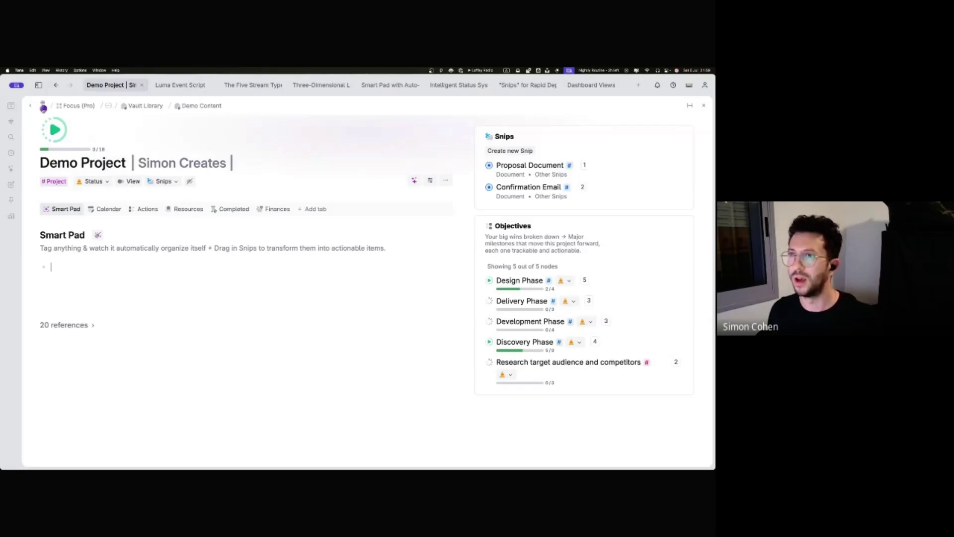
Step: Return to today's note, and replace the Dashboard Views page with the main workspace's daily note shown in Daily View
{"action": "left_click", "coordinate": [43, 107]}
{"action": "left_click", "coordinate": [179, 211]}
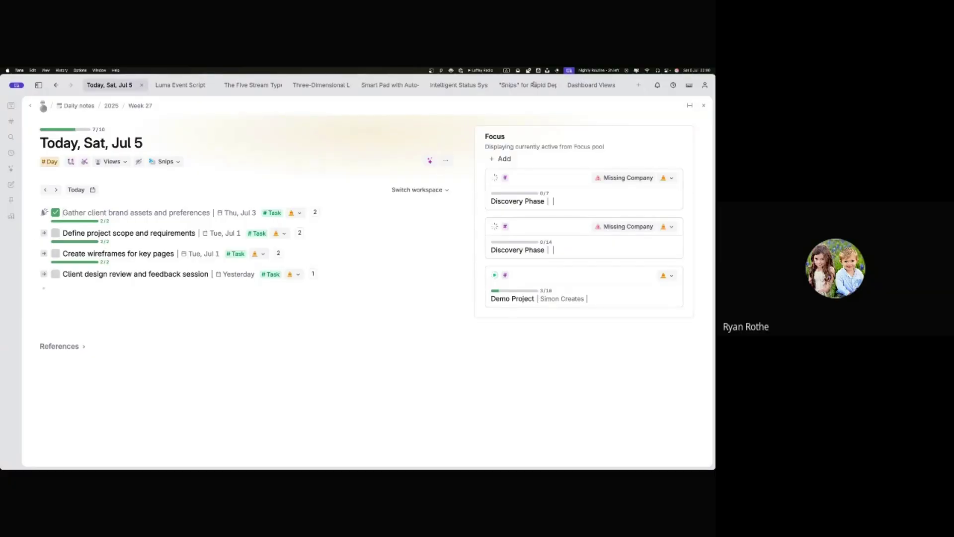
{"action": "left_click", "coordinate": [583, 86]}
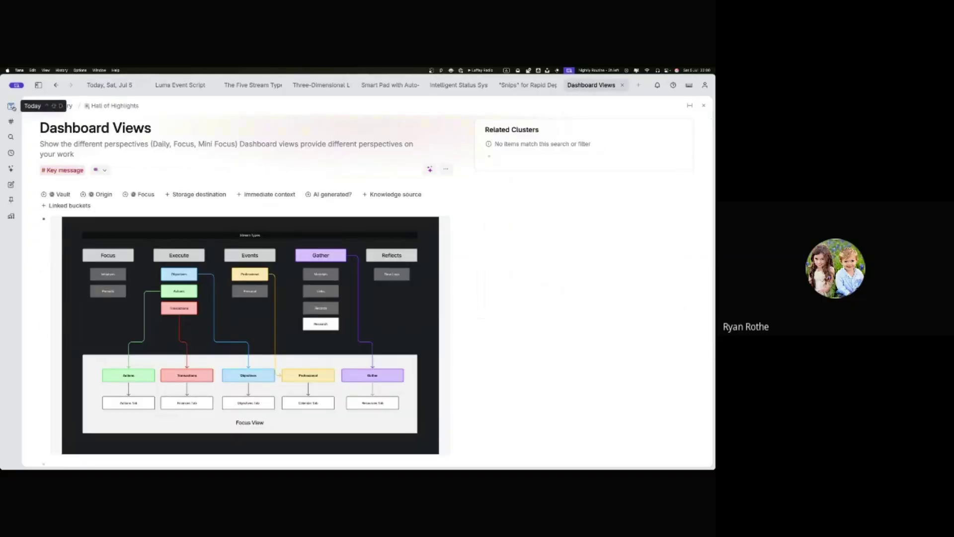
{"action": "left_click", "coordinate": [11, 107]}
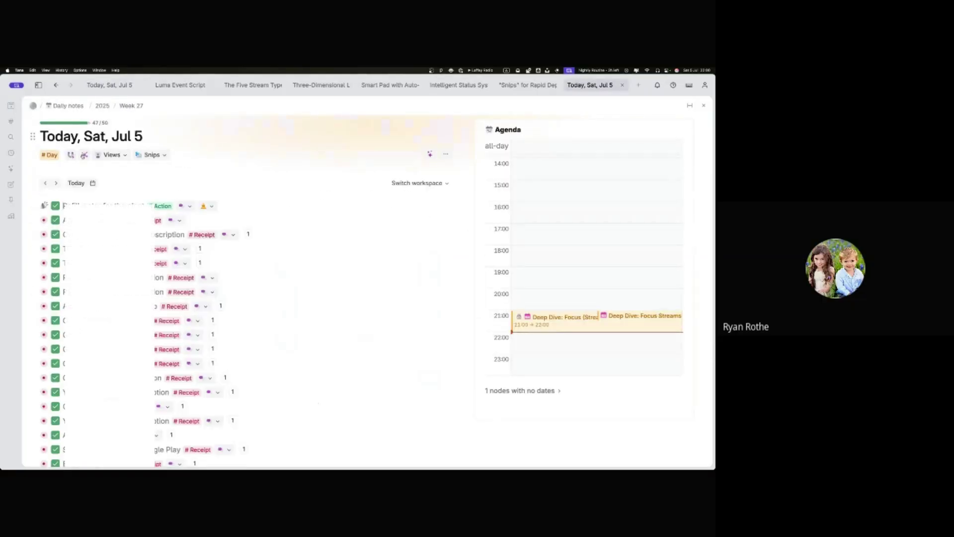
{"action": "left_click", "coordinate": [112, 154]}
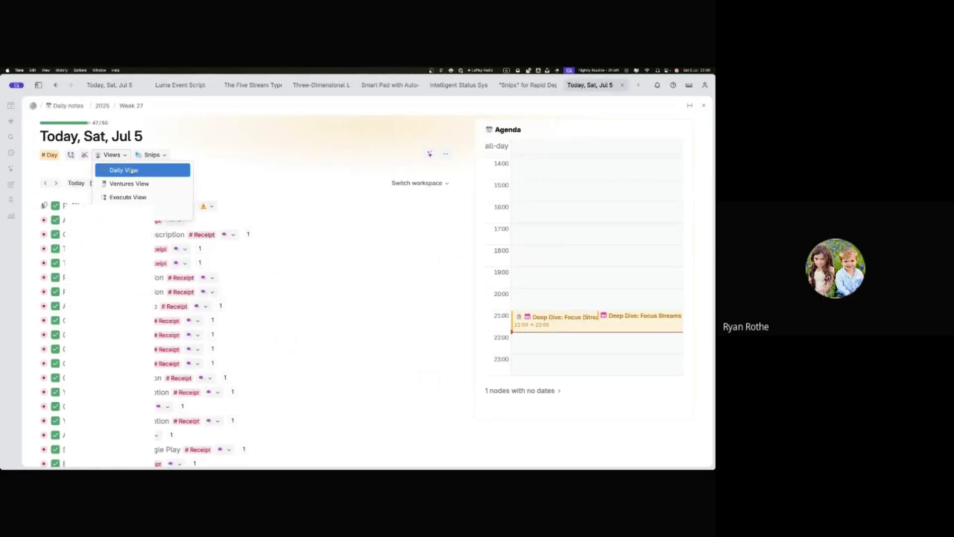
{"action": "left_click", "coordinate": [124, 170]}
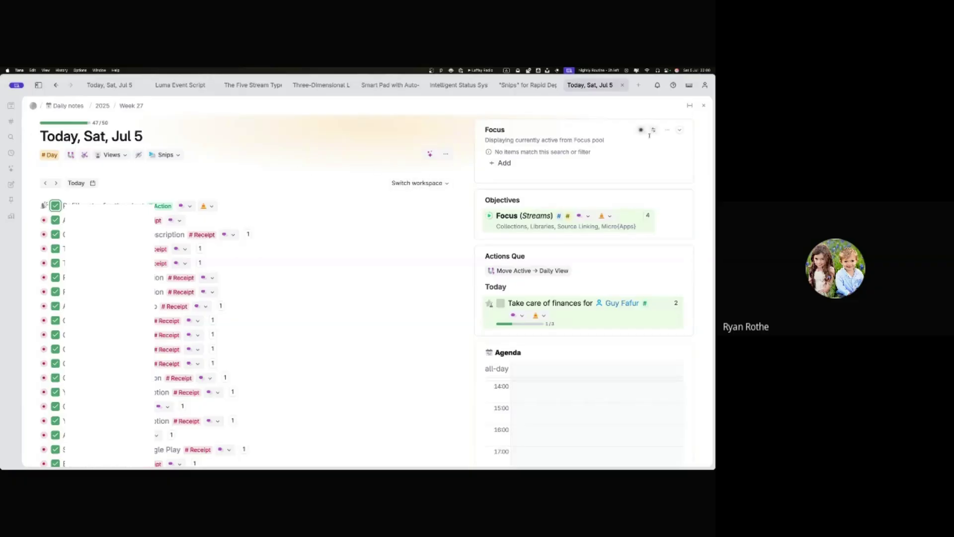
Step: Open the View | Daily Focus supertag configuration and bring up the query editor for its related-content Focus search
{"action": "left_click", "coordinate": [667, 129]}
{"action": "left_click", "coordinate": [642, 171]}
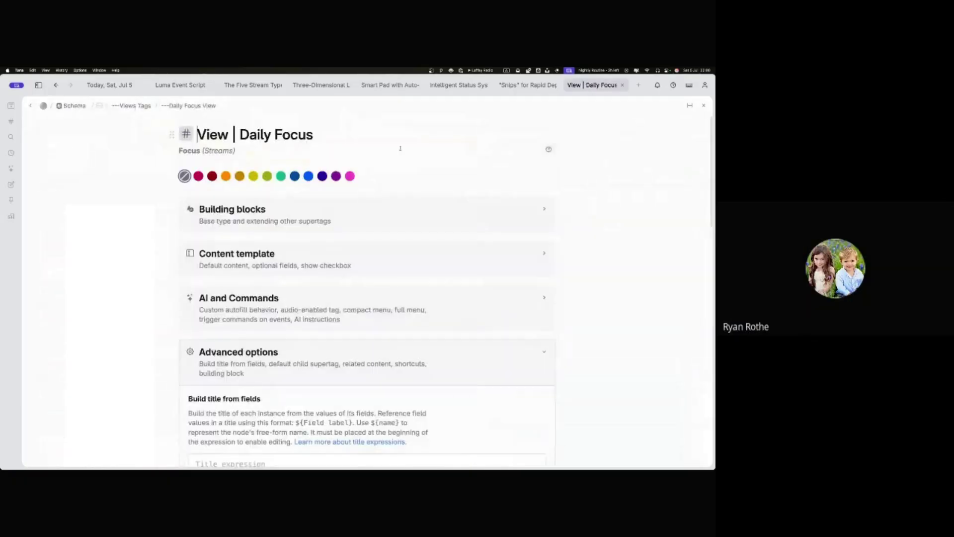
{"action": "scroll", "coordinate": [249, 264], "scroll_direction": "down", "scroll_amount": 10}
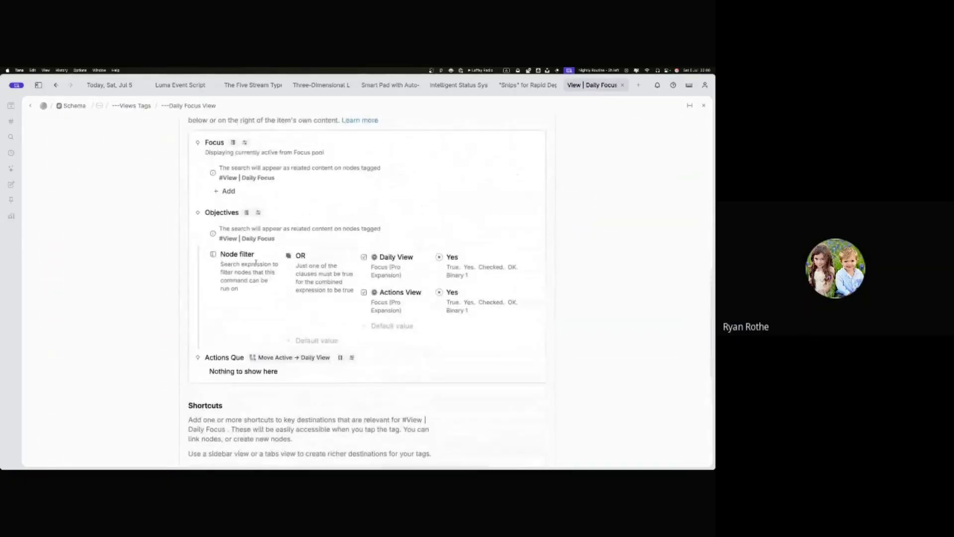
{"action": "scroll", "coordinate": [256, 262], "scroll_direction": "up", "scroll_amount": 1}
{"action": "mouse_move", "coordinate": [233, 156]}
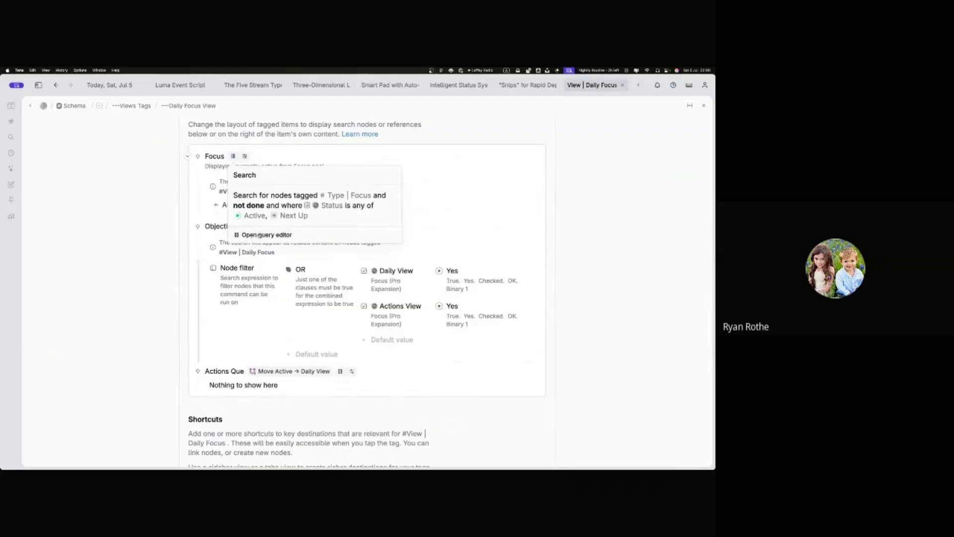
{"action": "left_click", "coordinate": [258, 234]}
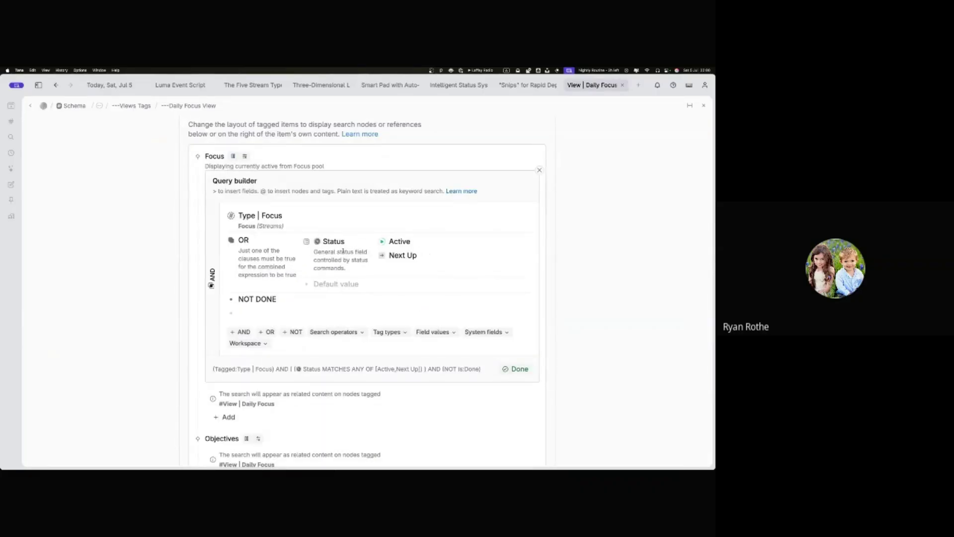
Step: Delete the OR clause on Status from the Focus search query and undo the deletion
{"action": "right_click", "coordinate": [252, 242]}
{"action": "left_click", "coordinate": [261, 281]}
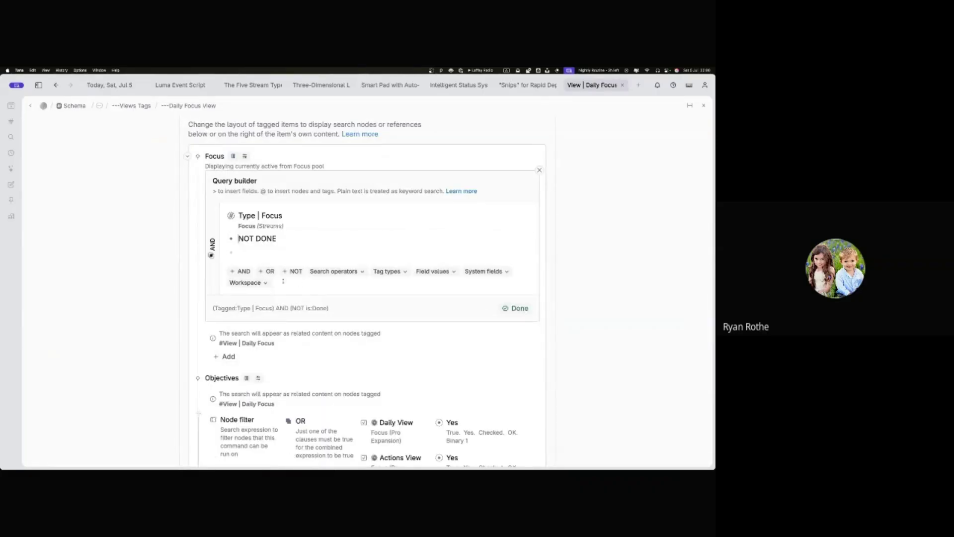
{"action": "key", "text": "super+z"}
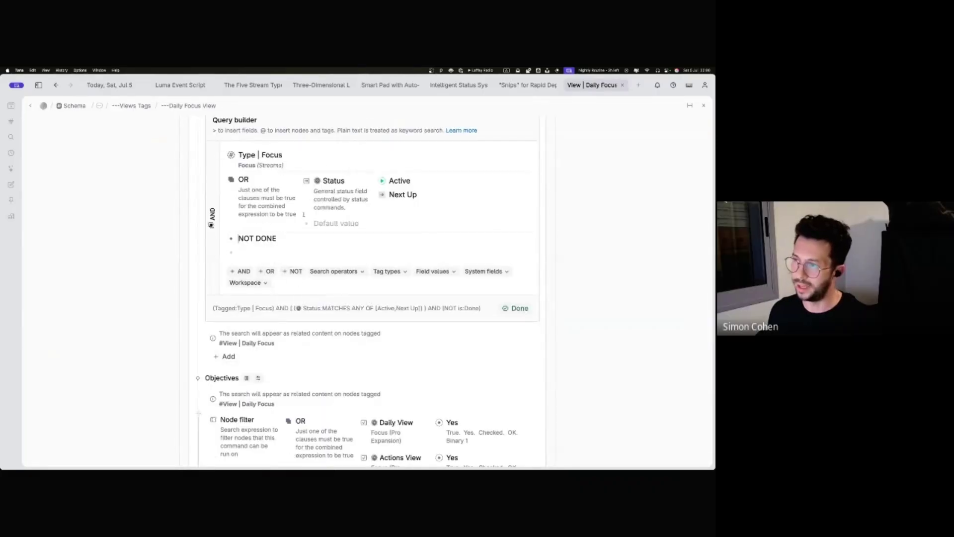
Step: Examine the View | Daily Focus supertag's name and Focus search query, and check the Focus section in today's note
{"action": "scroll", "coordinate": [366, 293], "scroll_direction": "up", "scroll_amount": 10}
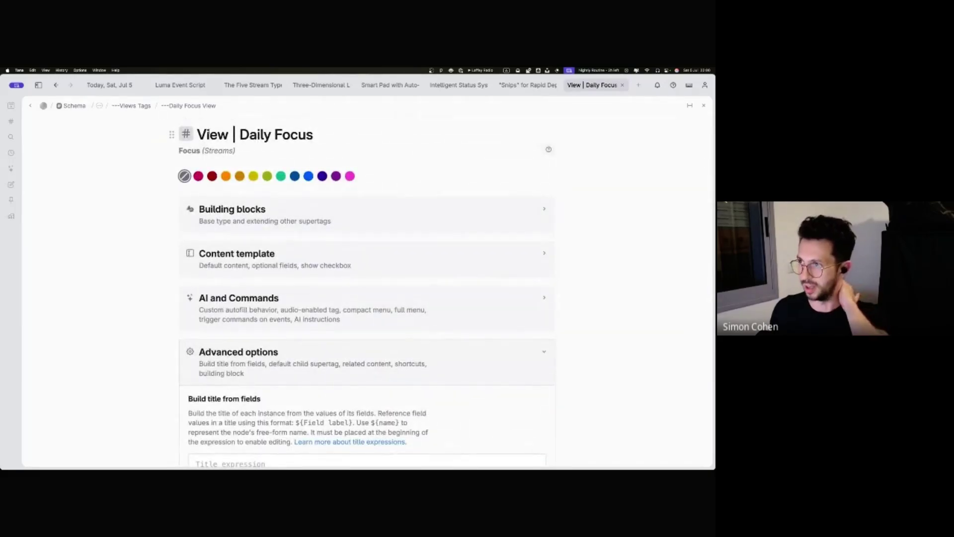
{"action": "left_click_drag", "start_coordinate": [199, 135], "coordinate": [312, 136]}
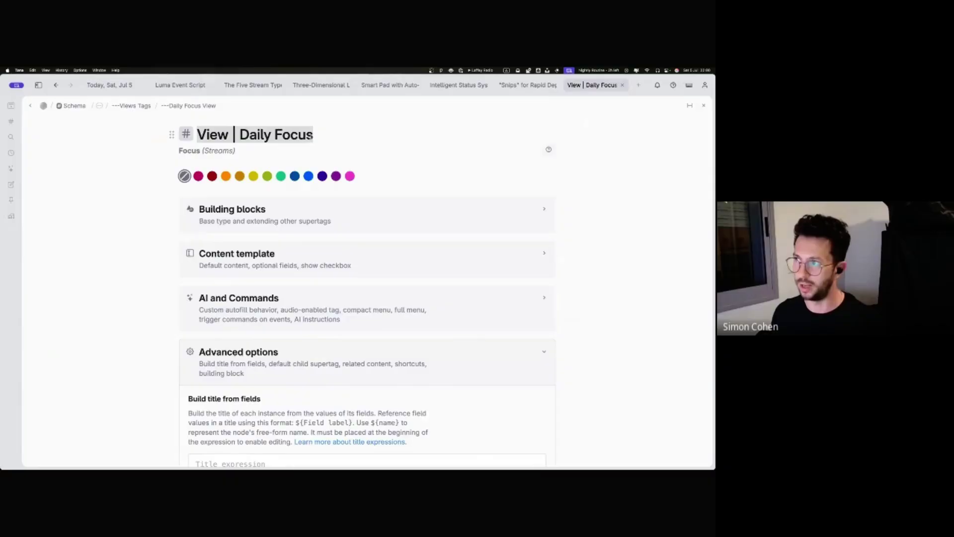
{"action": "left_click", "coordinate": [308, 137]}
{"action": "scroll", "coordinate": [303, 143], "scroll_direction": "down", "scroll_amount": 3}
{"action": "scroll", "coordinate": [303, 143], "scroll_direction": "down", "scroll_amount": 6}
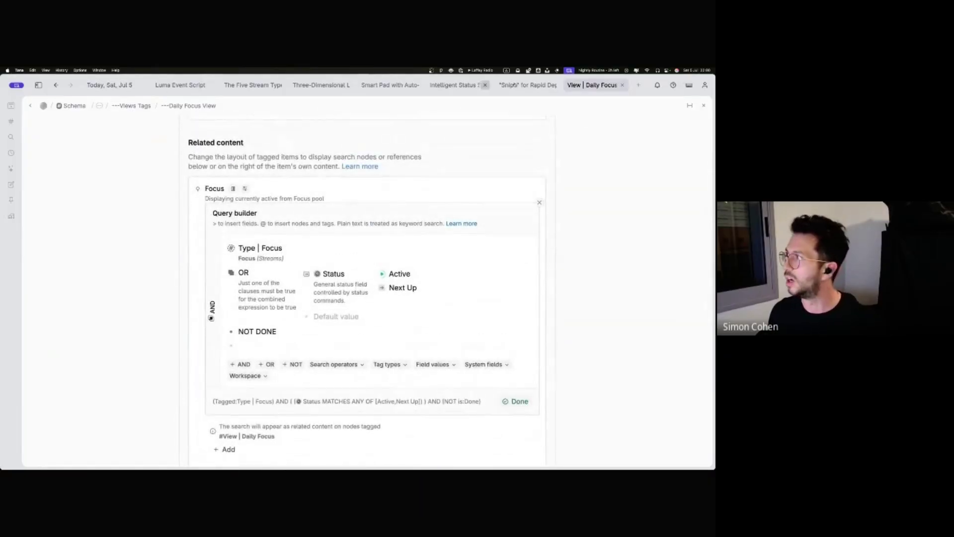
{"action": "left_click", "coordinate": [110, 85]}
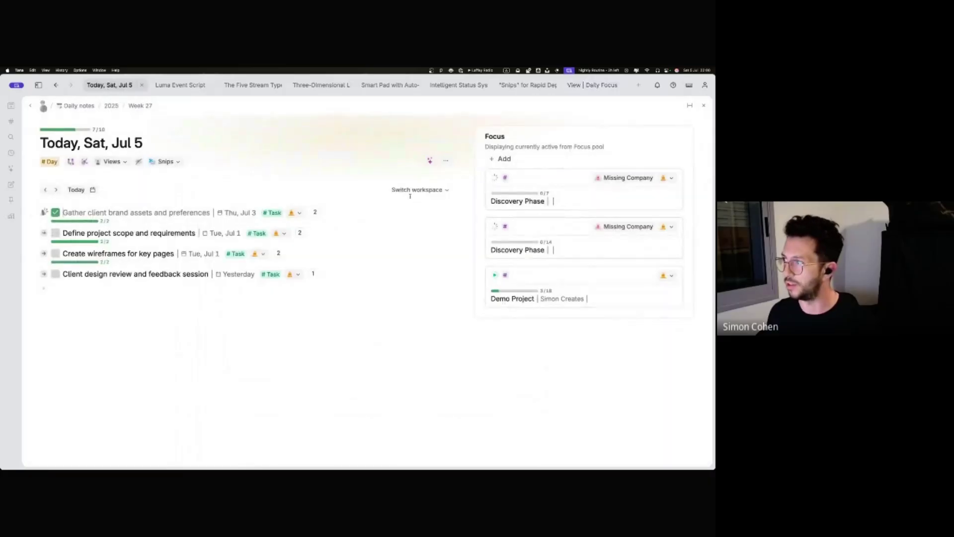
{"action": "left_click", "coordinate": [607, 87]}
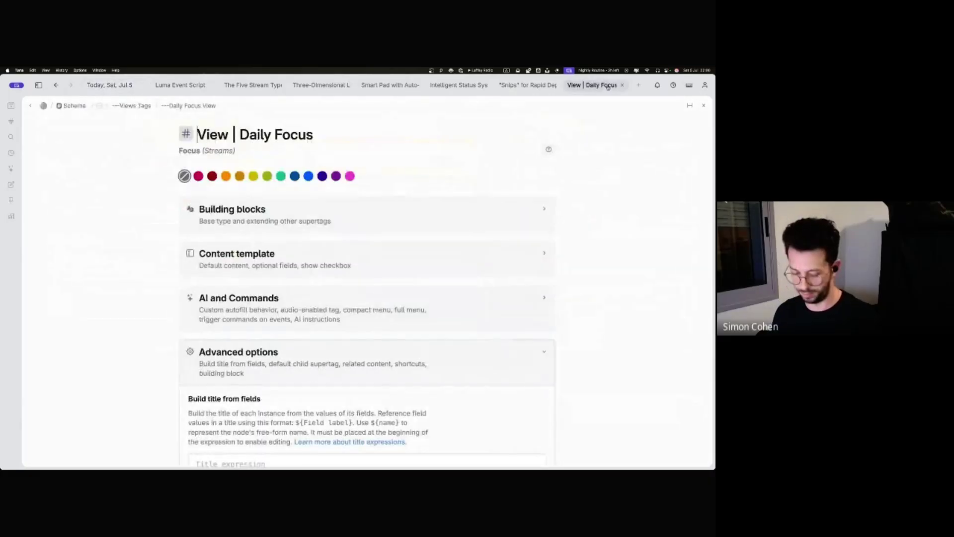
Step: Return to the main workspace's daily note and open the query editor for the related-content search behind its Focus section
{"action": "key", "text": "super+["}
{"action": "key", "text": "super+["}
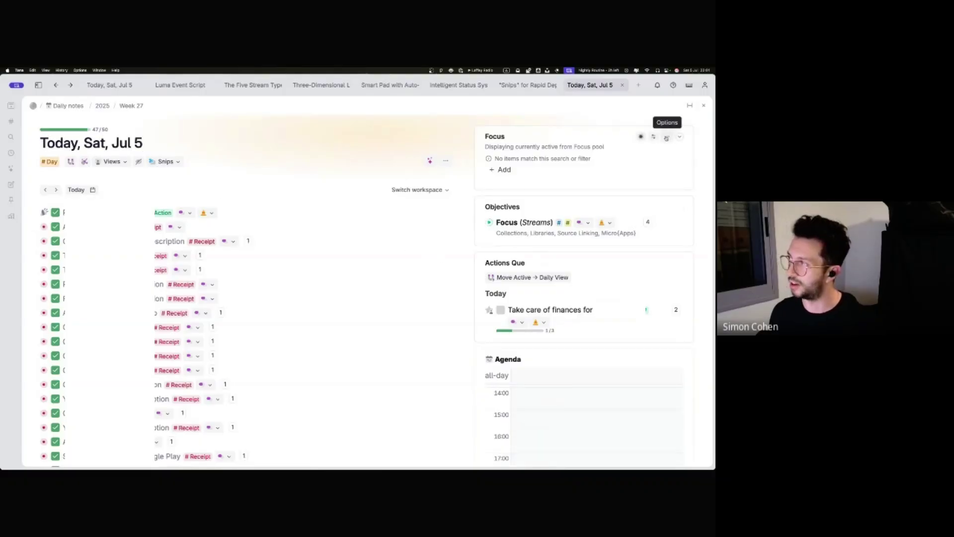
{"action": "left_click", "coordinate": [672, 135]}
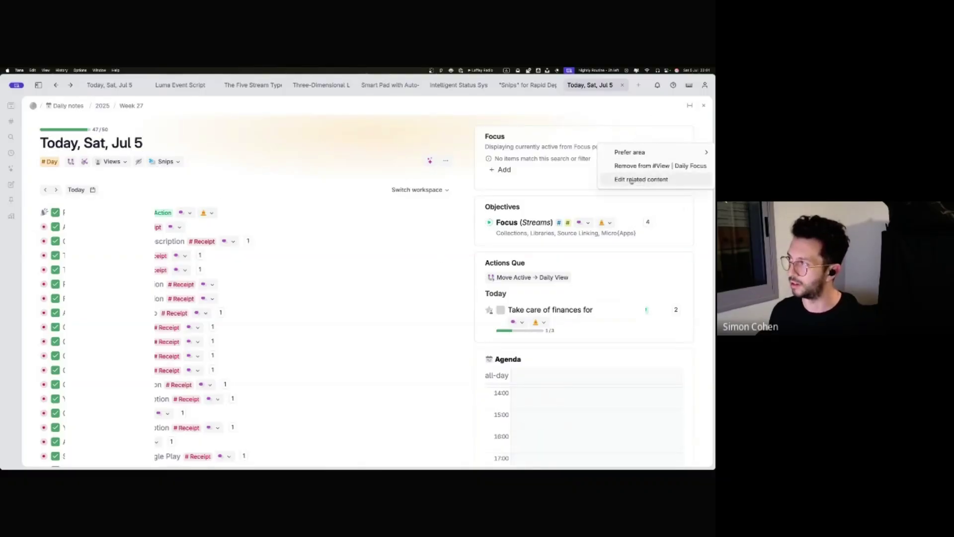
{"action": "left_click", "coordinate": [640, 180]}
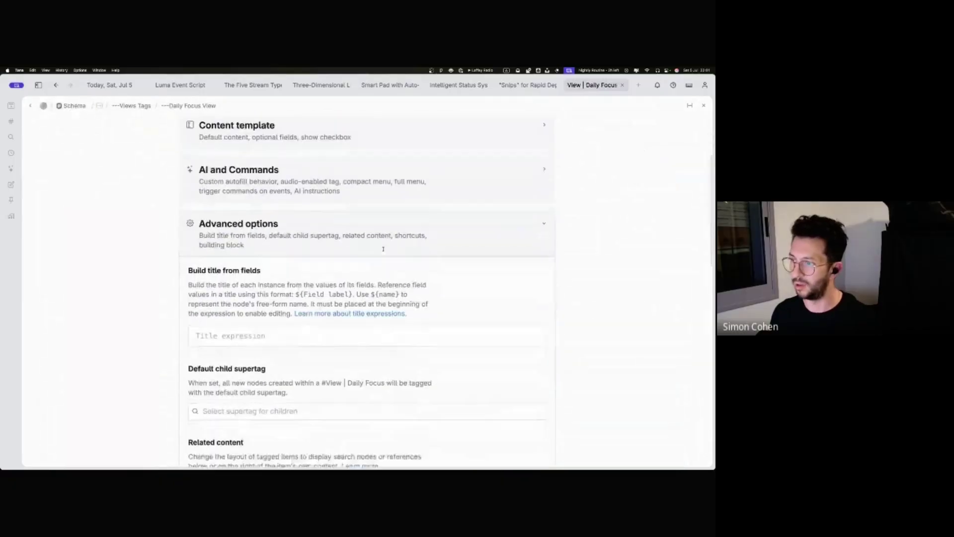
{"action": "scroll", "coordinate": [384, 249], "scroll_direction": "down", "scroll_amount": 3}
{"action": "mouse_move", "coordinate": [233, 147]}
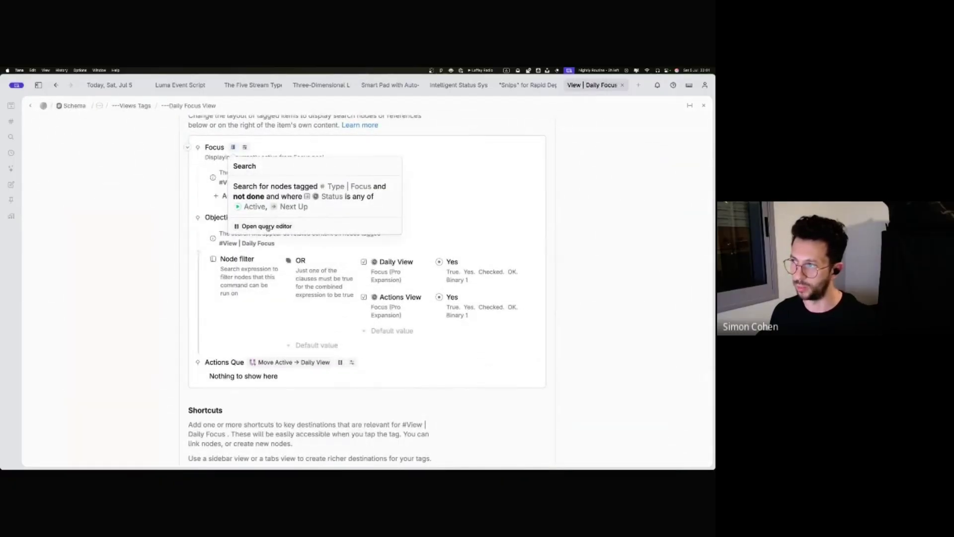
{"action": "left_click", "coordinate": [267, 227]}
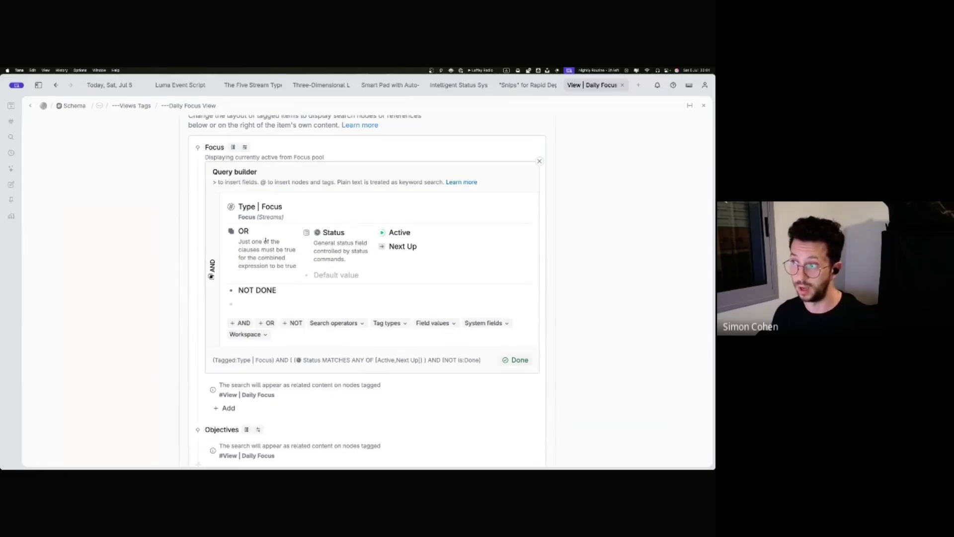
Step: Delete the OR clause on Status from the Focus search query and finish editing the query
{"action": "right_click", "coordinate": [278, 259]}
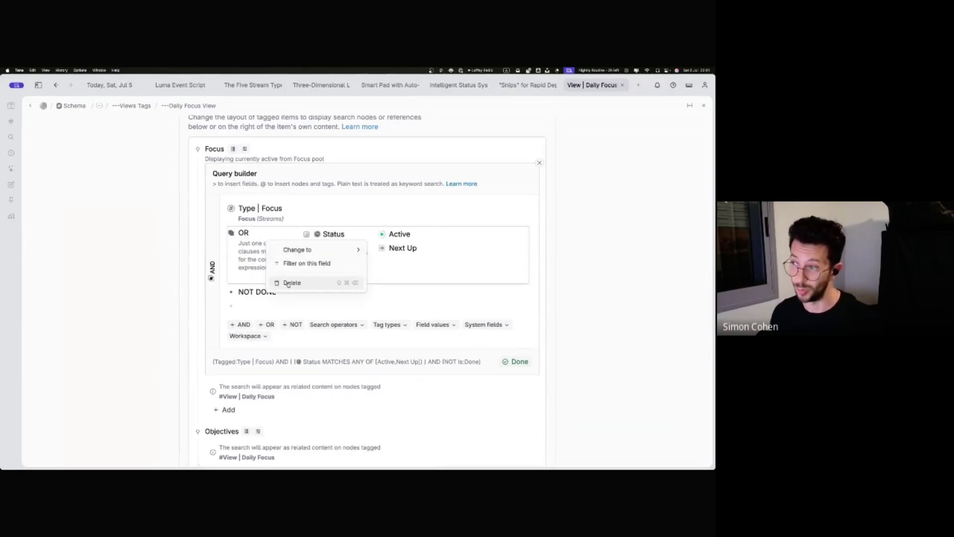
{"action": "left_click", "coordinate": [290, 282]}
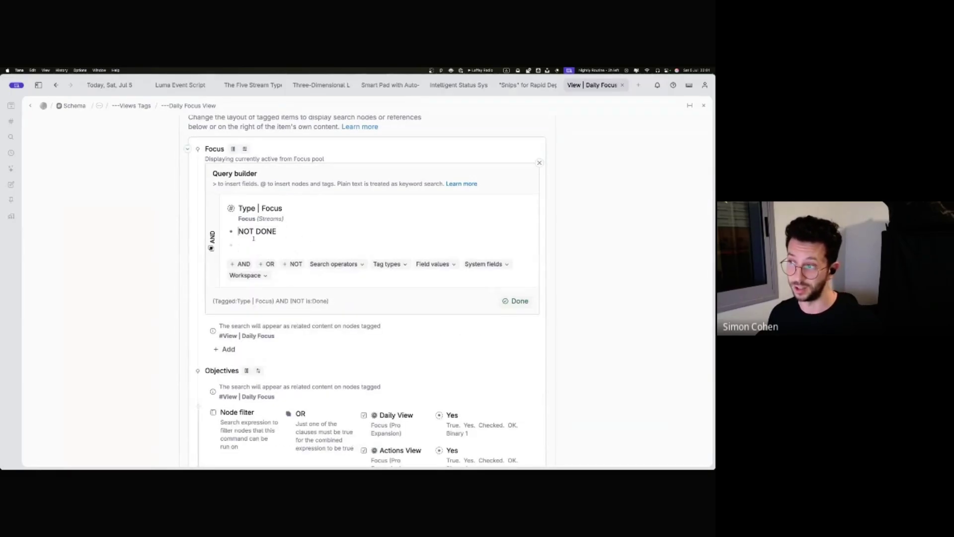
{"action": "left_click", "coordinate": [516, 301]}
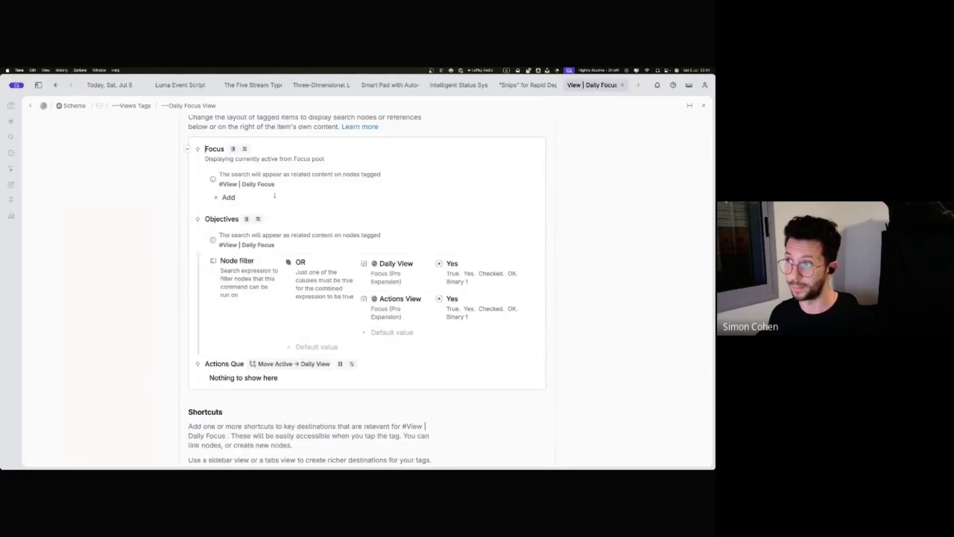
Step: Go back to today's daily note and show its Focus section cards in two columns
{"action": "scroll", "coordinate": [275, 195], "scroll_direction": "up", "scroll_amount": 5}
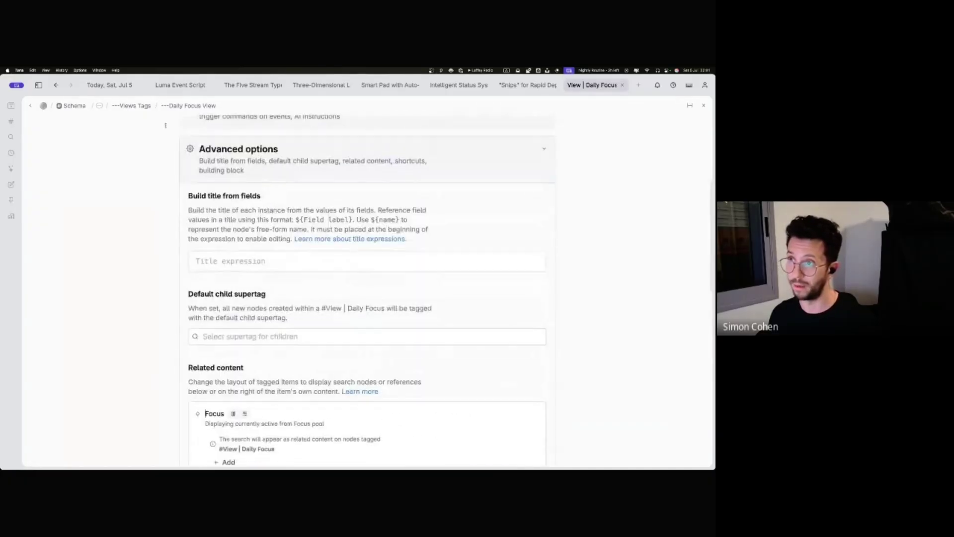
{"action": "left_click", "coordinate": [56, 94]}
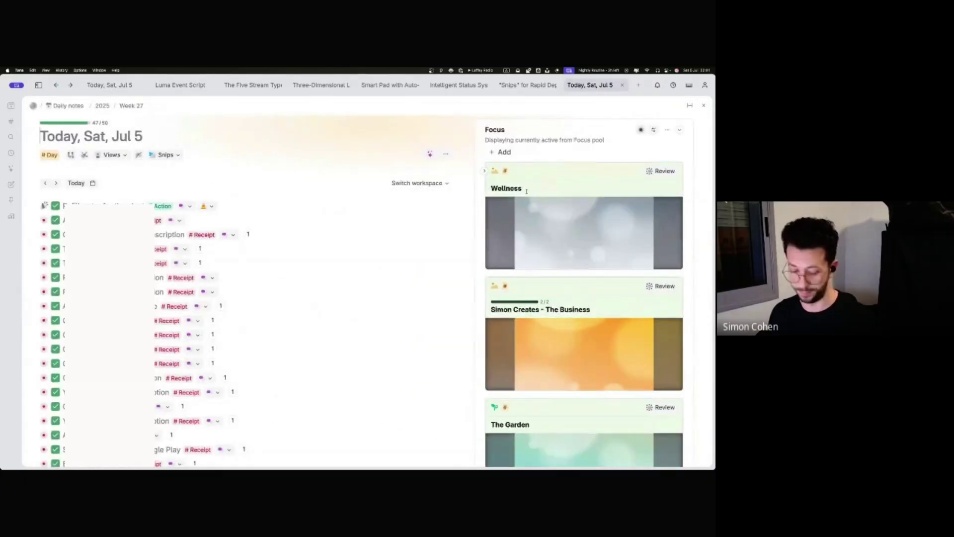
{"action": "key", "text": "super+minus"}
{"action": "key", "text": "super+minus"}
{"action": "key", "text": "super+minus"}
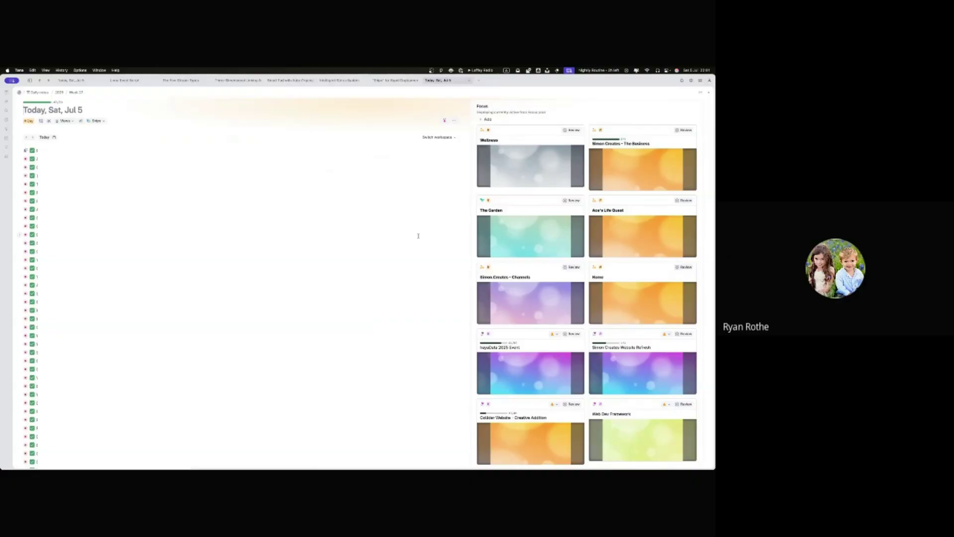
Step: Return to the Dashboard Views page and enlarge it to show the stream types and Focus View diagram
{"action": "key", "text": "super+["}
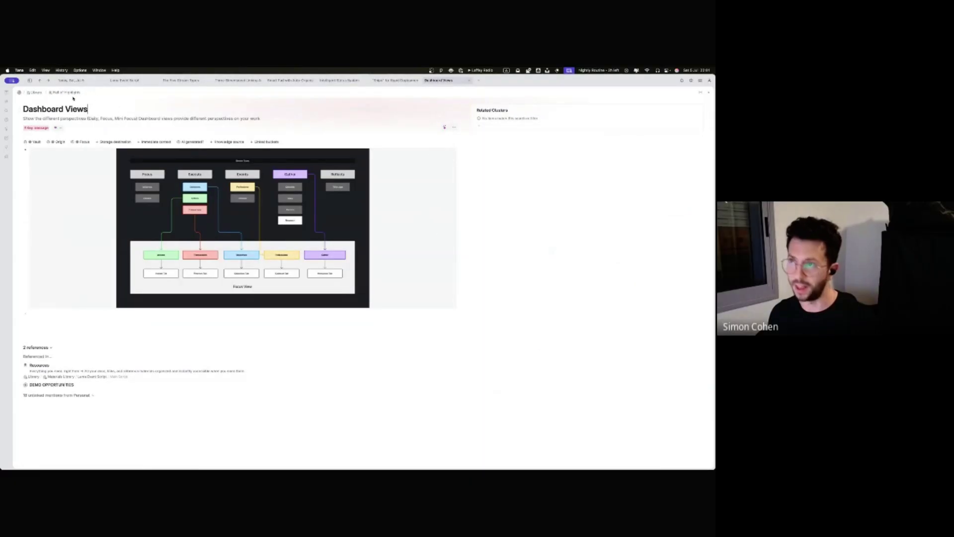
{"action": "key", "text": "super+equal"}
{"action": "key", "text": "super+minus"}
{"action": "key", "text": "super+equal"}
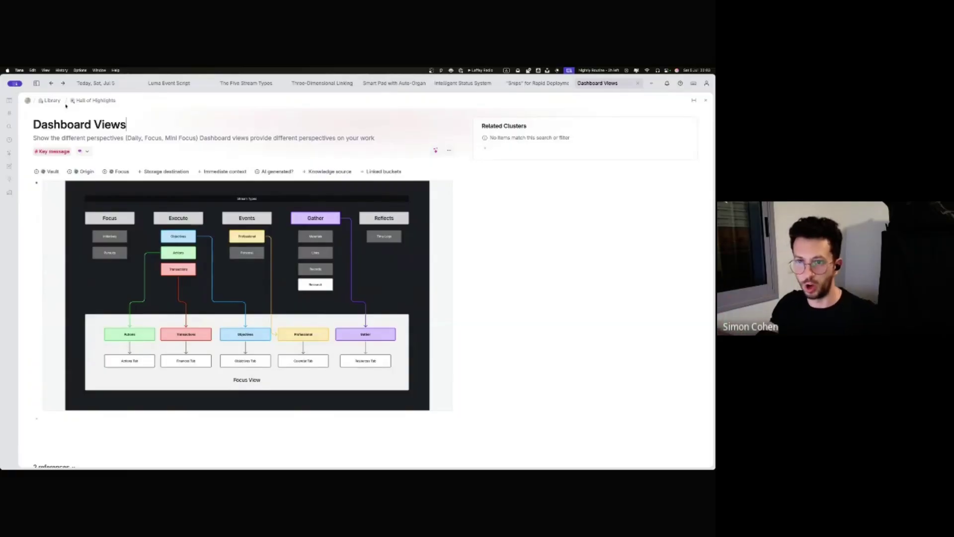
Step: Open the pinned Projects dashboard and show its July 2025 timeline of active projects across the full width
{"action": "left_click", "coordinate": [36, 83]}
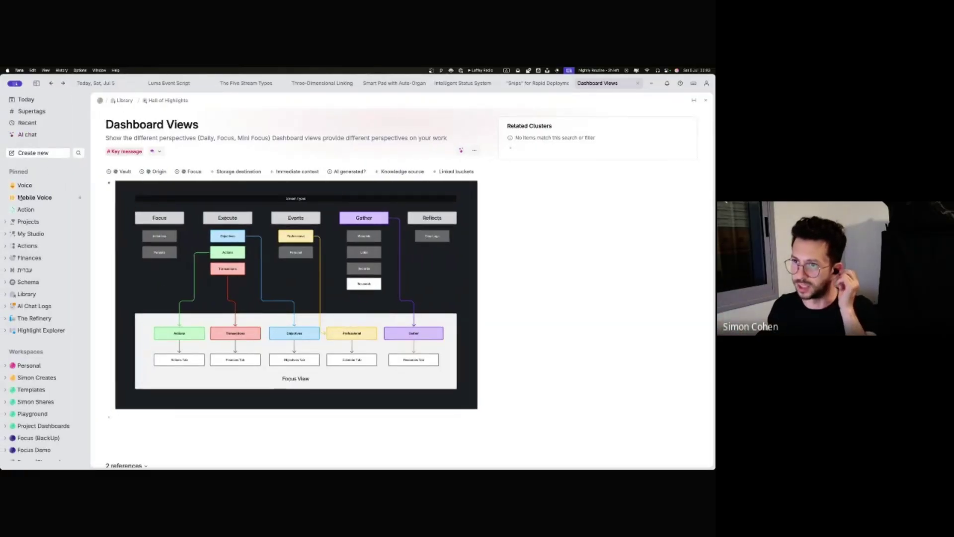
{"action": "left_click", "coordinate": [28, 222]}
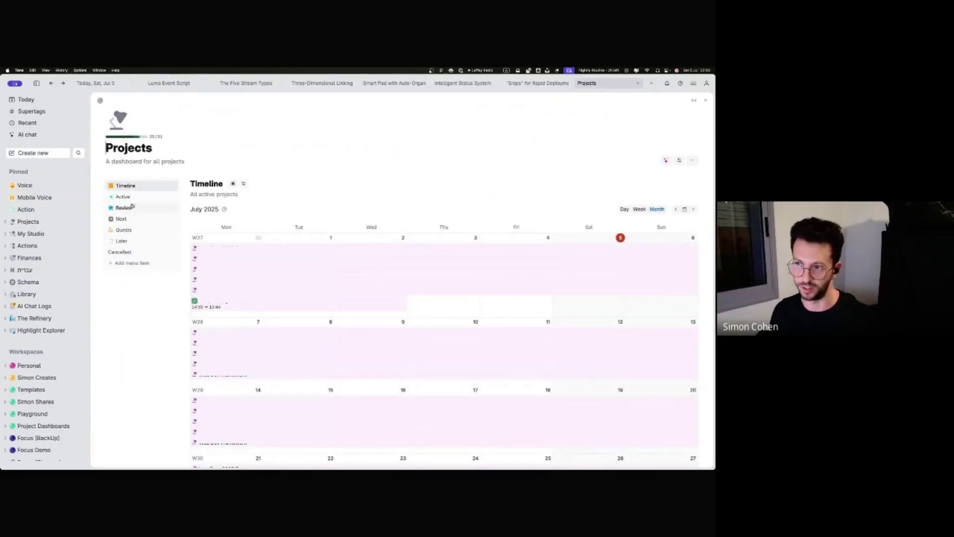
{"action": "left_click", "coordinate": [36, 83]}
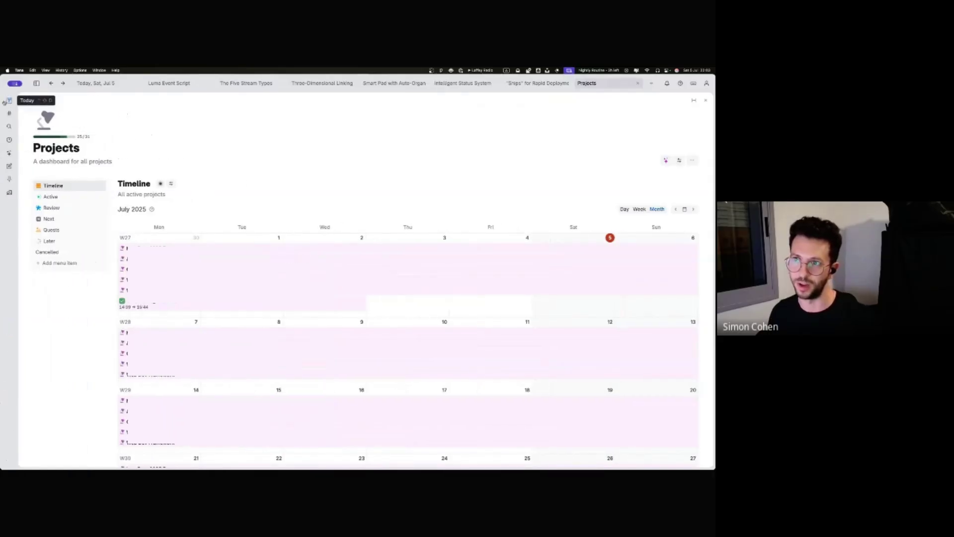
Step: Open today's daily note and look over its items and the Focus cards at a smaller scale
{"action": "left_click", "coordinate": [9, 99]}
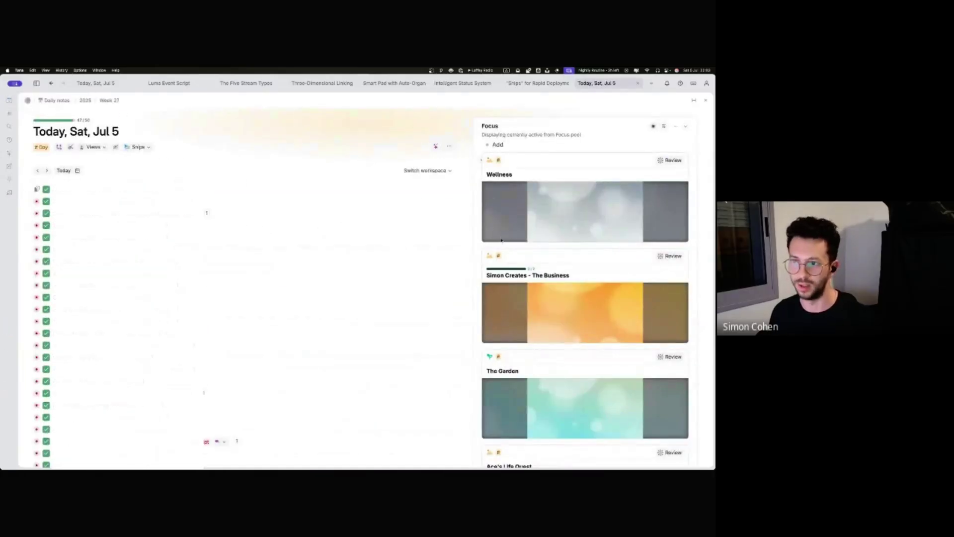
{"action": "key", "text": "super+minus"}
{"action": "key", "text": "super+minus"}
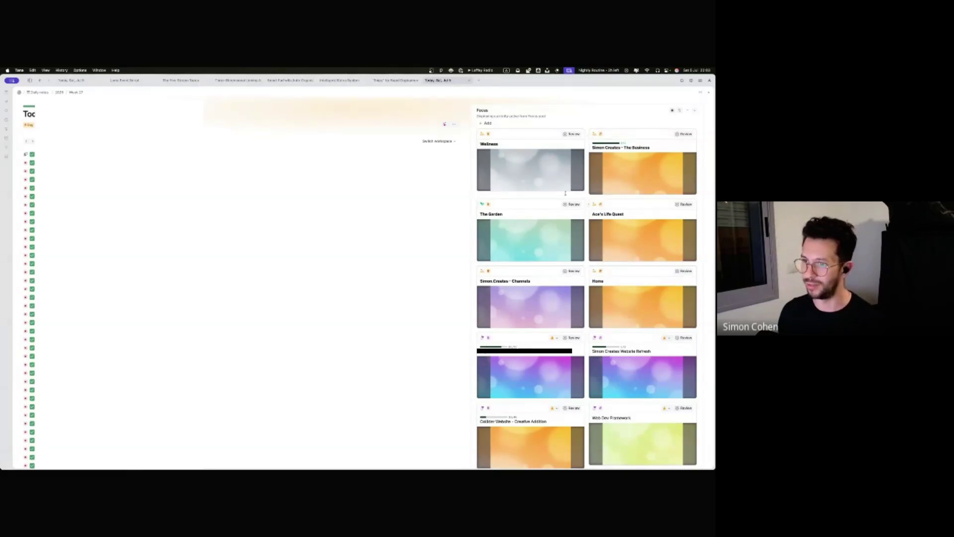
{"action": "scroll", "coordinate": [641, 368], "scroll_direction": "down", "scroll_amount": 2}
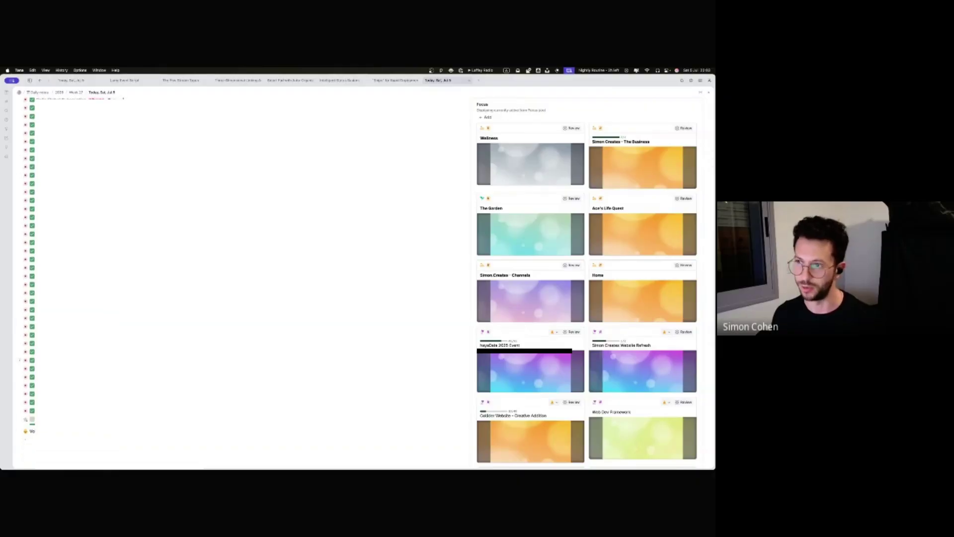
{"action": "scroll", "coordinate": [368, 283], "scroll_direction": "up", "scroll_amount": 2}
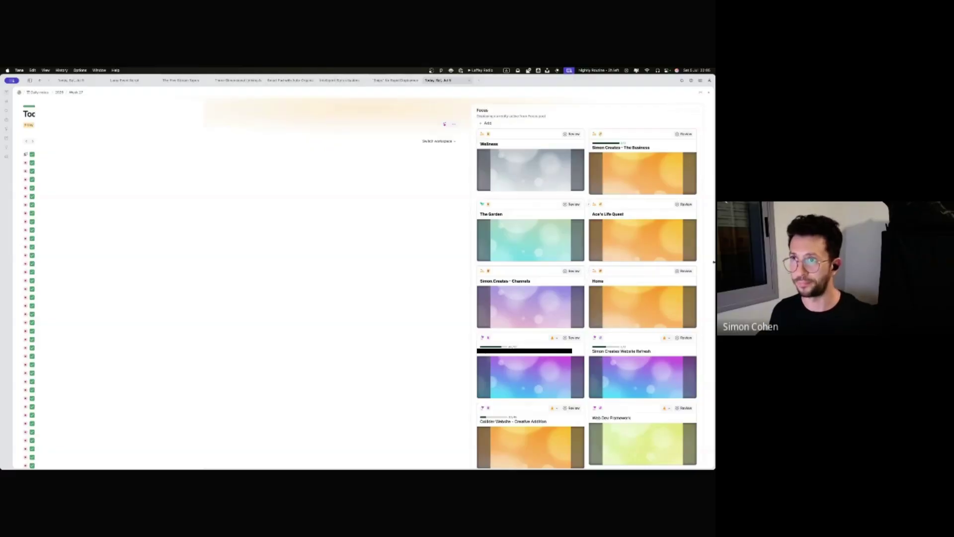
Step: Open the Focus (Pro) workspace's home page and bring up the Streams page from its Schema
{"action": "left_click", "coordinate": [29, 80]}
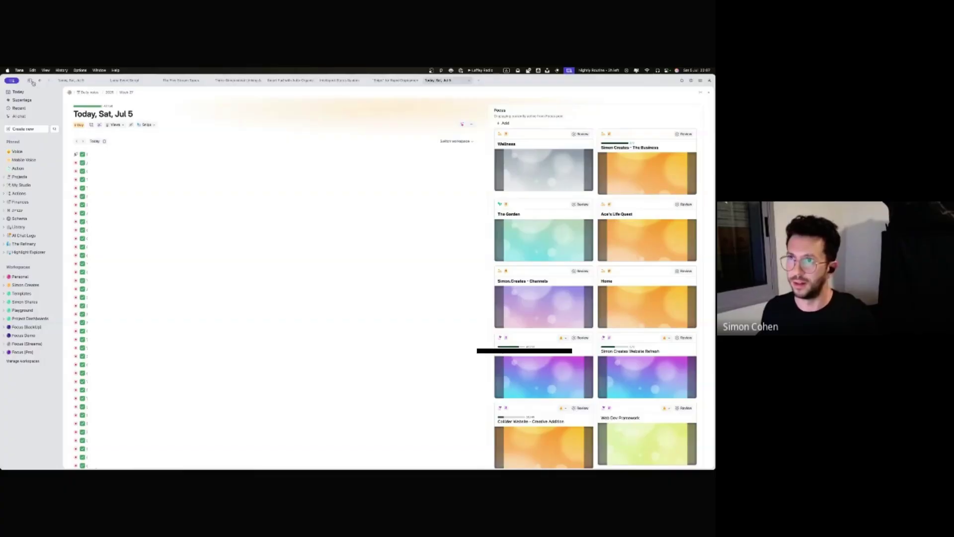
{"action": "left_click", "coordinate": [30, 310]}
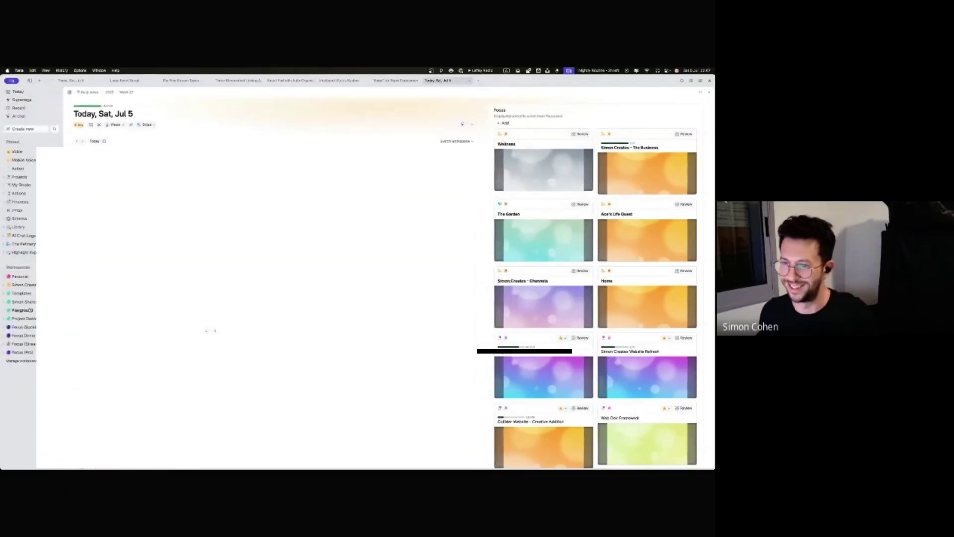
{"action": "left_click", "coordinate": [22, 352]}
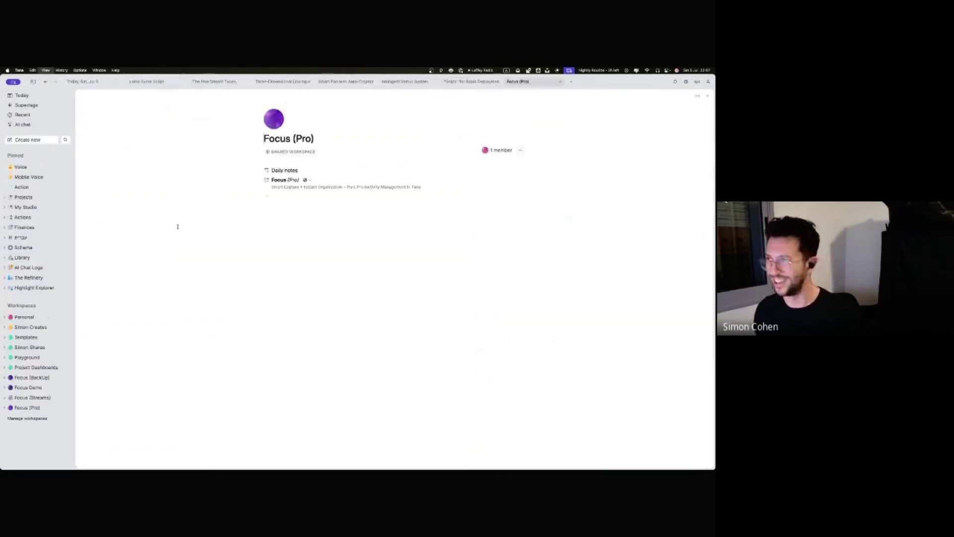
{"action": "left_click", "coordinate": [246, 200]}
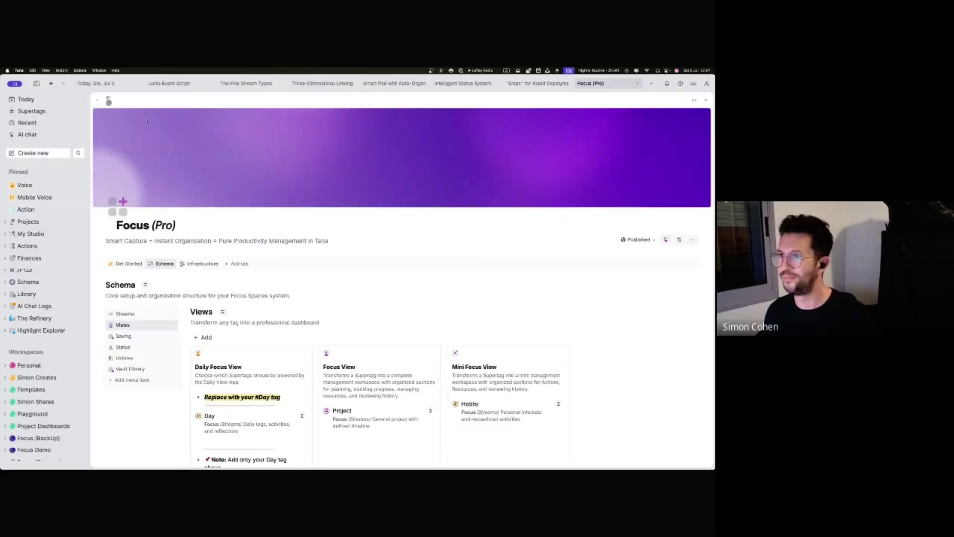
{"action": "left_click", "coordinate": [38, 84]}
{"action": "scroll", "coordinate": [237, 257], "scroll_direction": "down", "scroll_amount": 3}
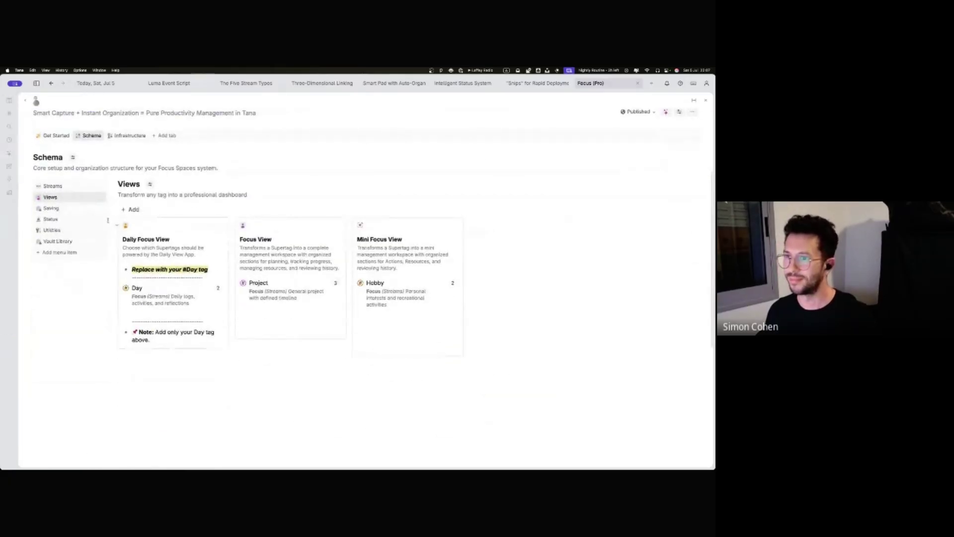
{"action": "left_click", "coordinate": [52, 185]}
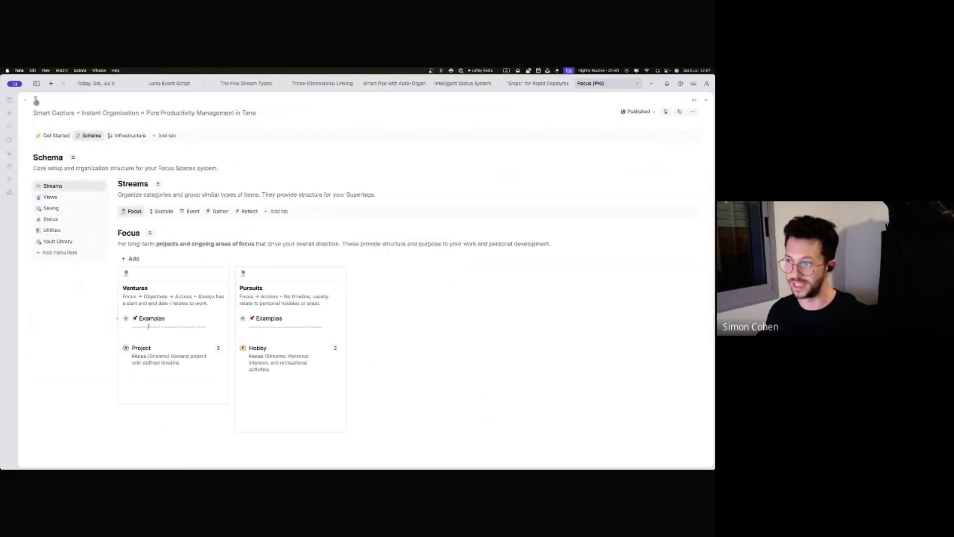
{"action": "left_click", "coordinate": [112, 184]}
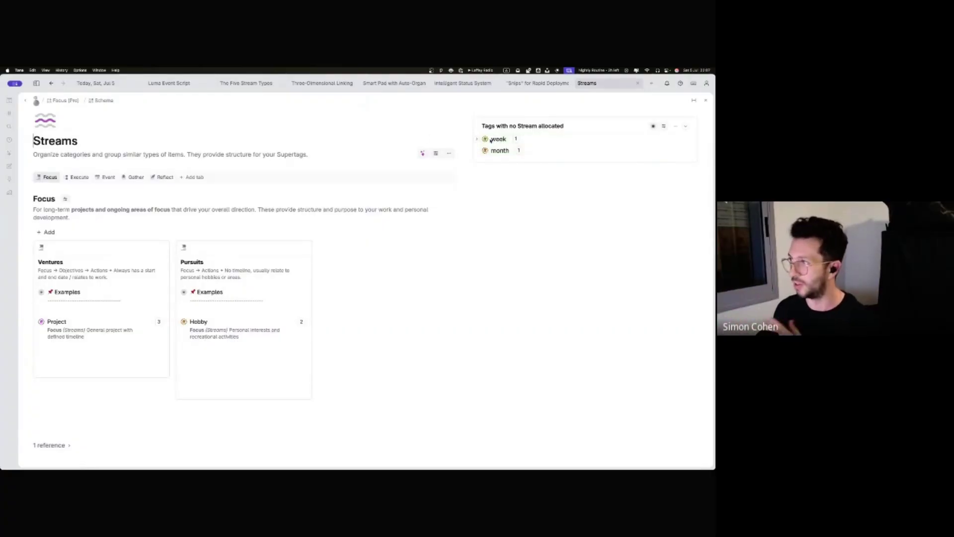
Step: Allocate the unassigned week and month supertags to the Time Logs stream under Reflect
{"action": "left_click", "coordinate": [157, 178]}
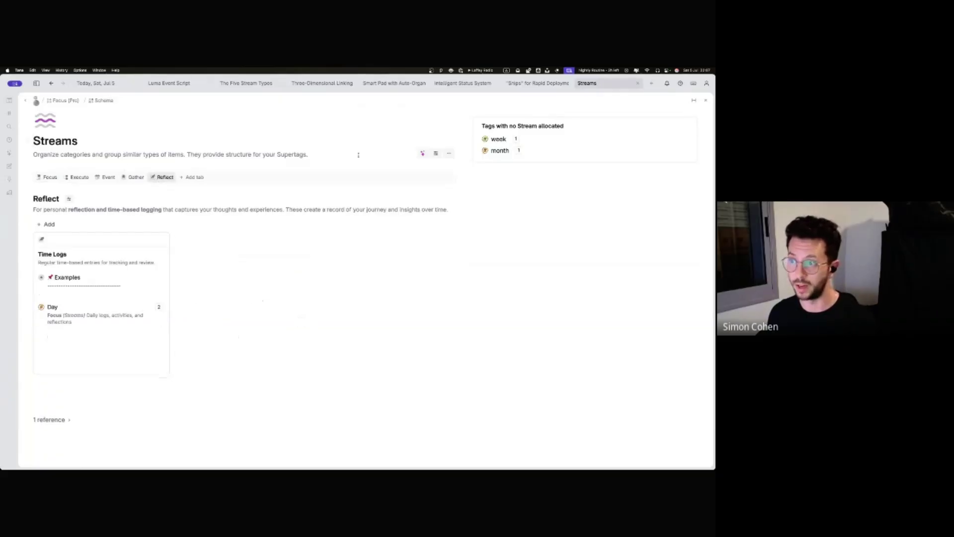
{"action": "left_click_drag", "start_coordinate": [500, 140], "coordinate": [81, 335]}
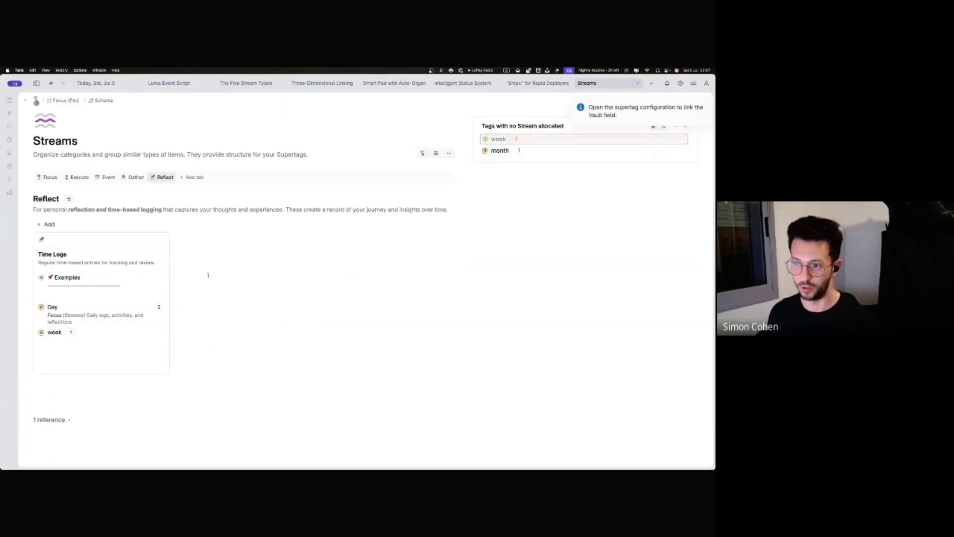
{"action": "left_click_drag", "start_coordinate": [499, 139], "coordinate": [70, 342]}
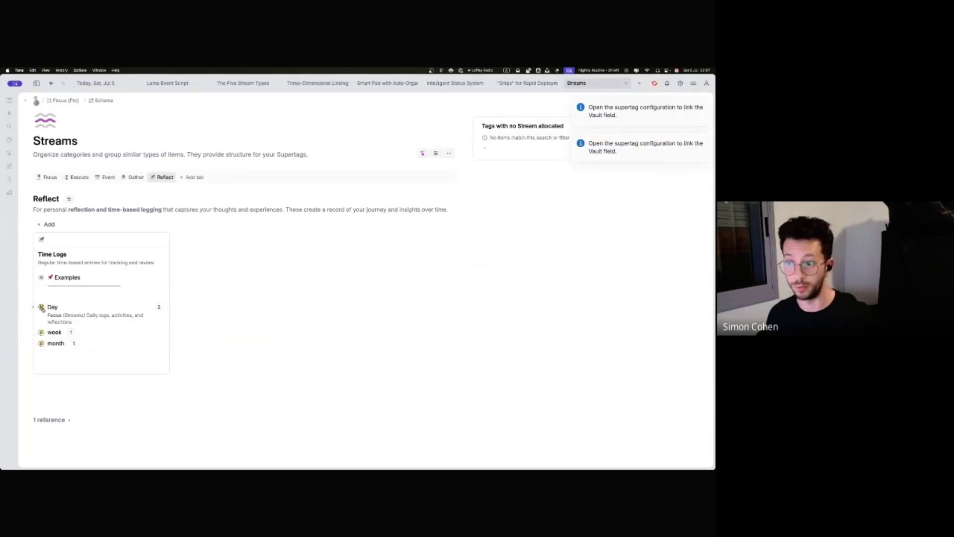
Step: Open the pinned Schema page and show its Focus streams across the full width
{"action": "mouse_move", "coordinate": [42, 308]}
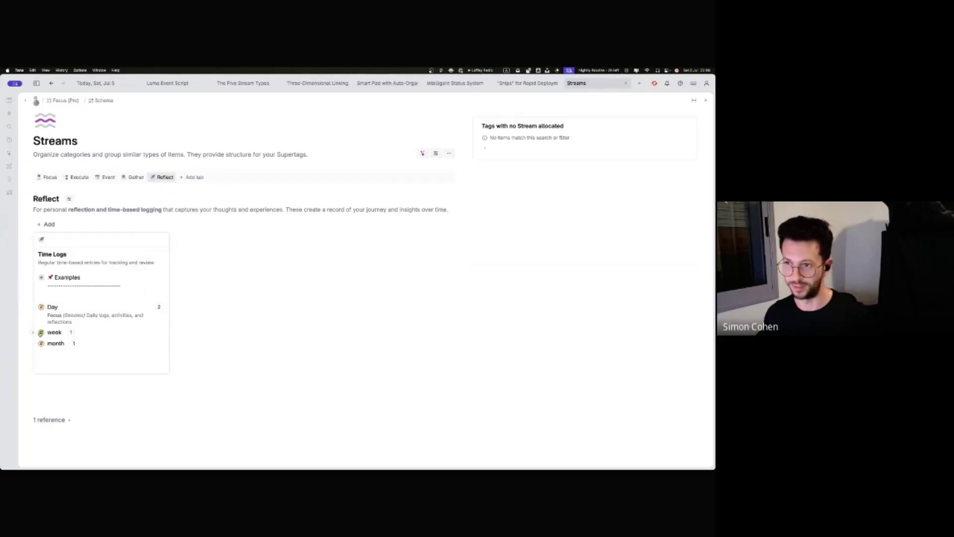
{"action": "mouse_move", "coordinate": [40, 332]}
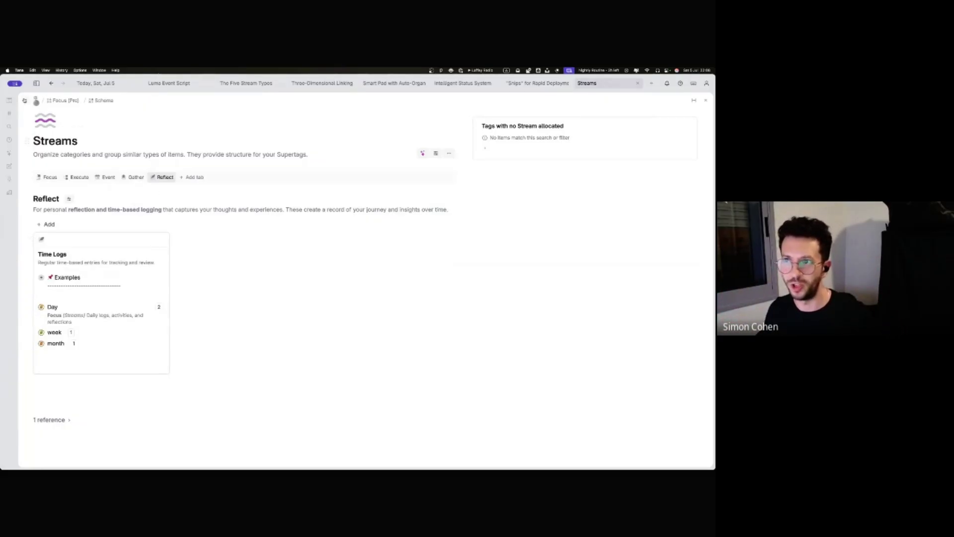
{"action": "left_click", "coordinate": [24, 100]}
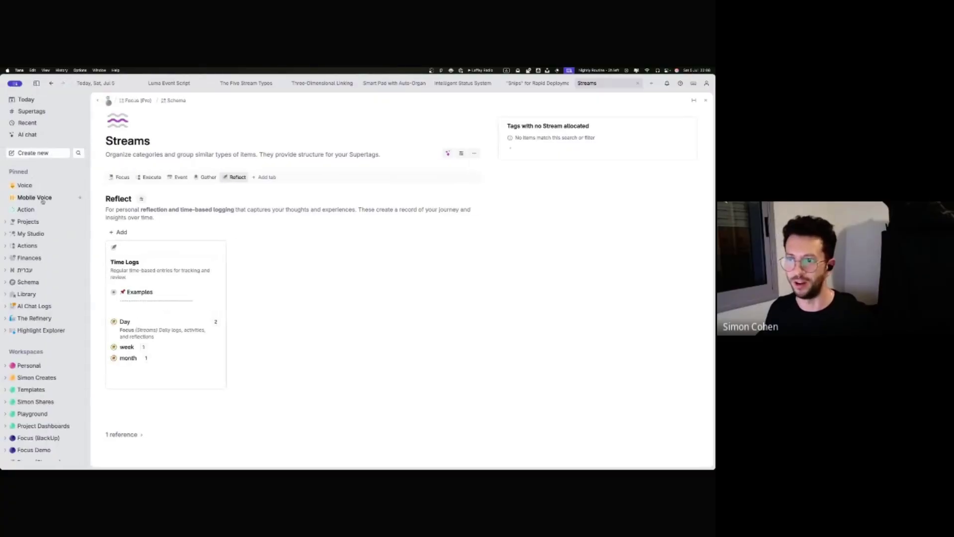
{"action": "left_click", "coordinate": [28, 282]}
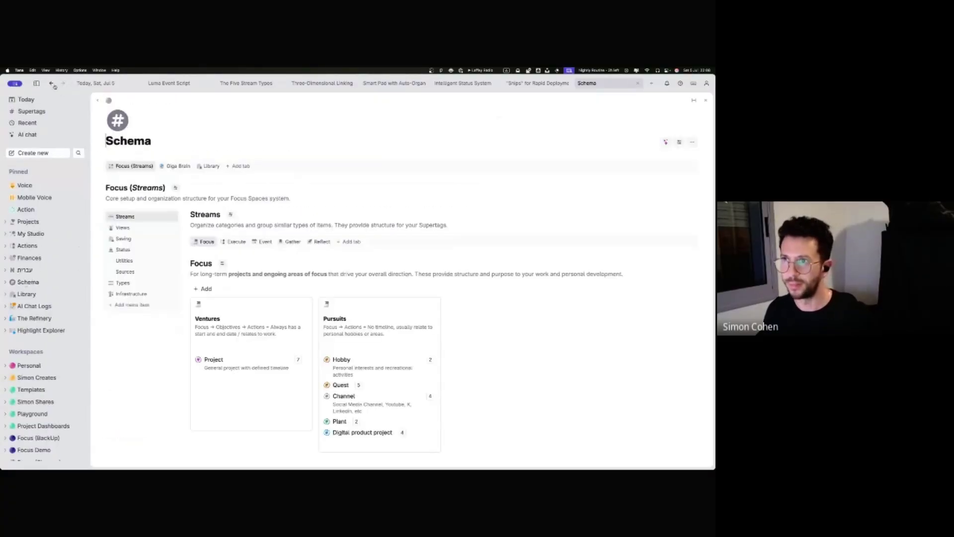
{"action": "left_click", "coordinate": [36, 83]}
{"action": "scroll", "coordinate": [183, 255], "scroll_direction": "down", "scroll_amount": 3}
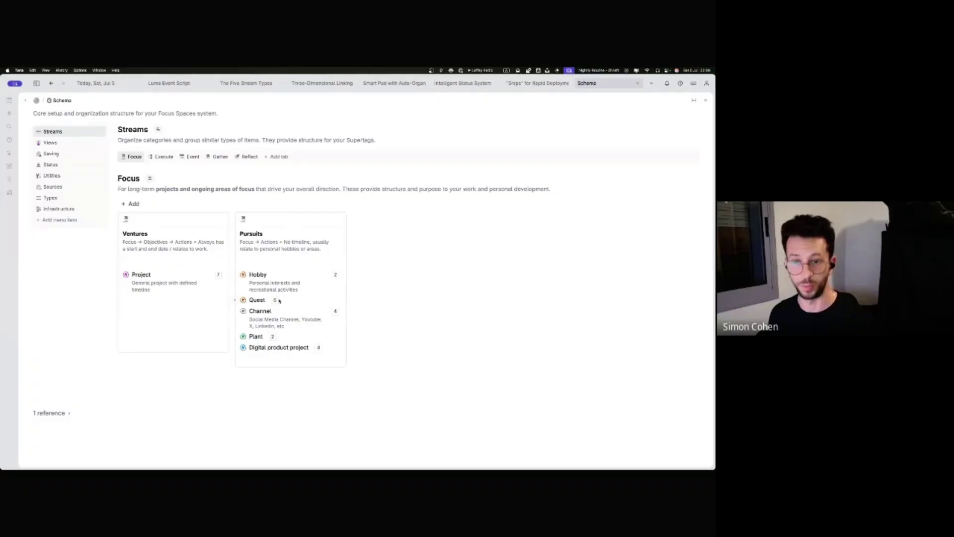
Step: Look over the supertag collections under the Execute and Event streams
{"action": "left_click", "coordinate": [164, 157]}
{"action": "scroll", "coordinate": [233, 282], "scroll_direction": "down", "scroll_amount": 1}
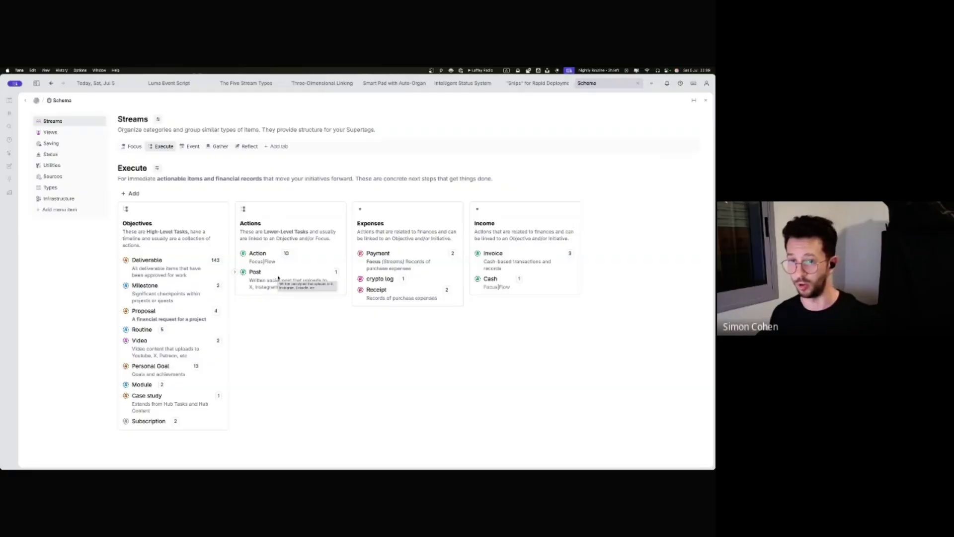
{"action": "scroll", "coordinate": [278, 277], "scroll_direction": "down", "scroll_amount": 1}
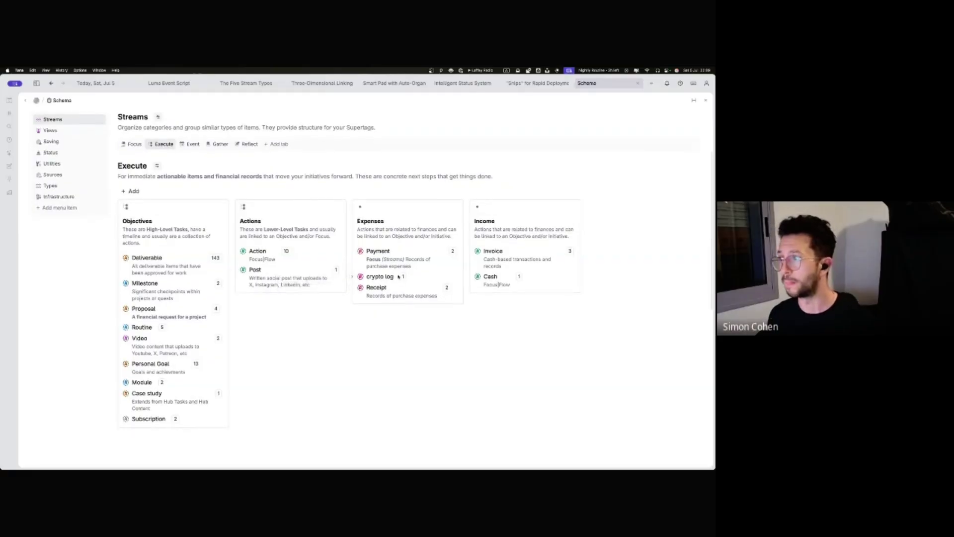
{"action": "left_click", "coordinate": [192, 143]}
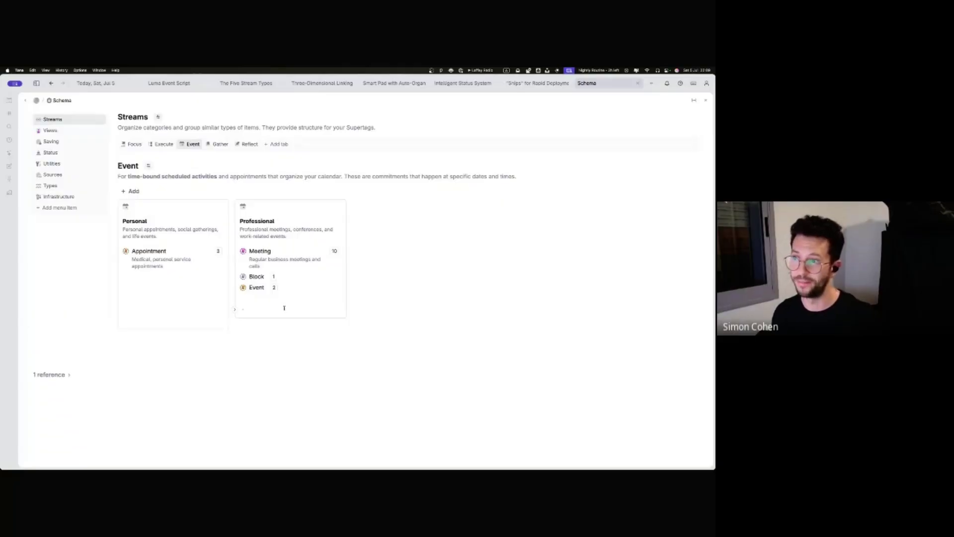
Step: Examine the supertags grouped under the Gather stream, from Materials, Links and Records through the AI collection
{"action": "left_click", "coordinate": [209, 144]}
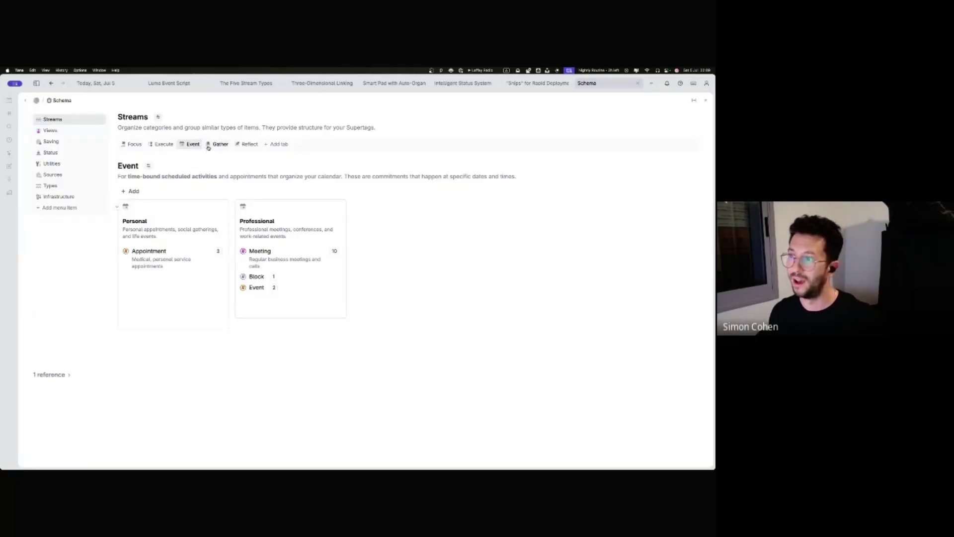
{"action": "scroll", "coordinate": [242, 284], "scroll_direction": "down", "scroll_amount": 3}
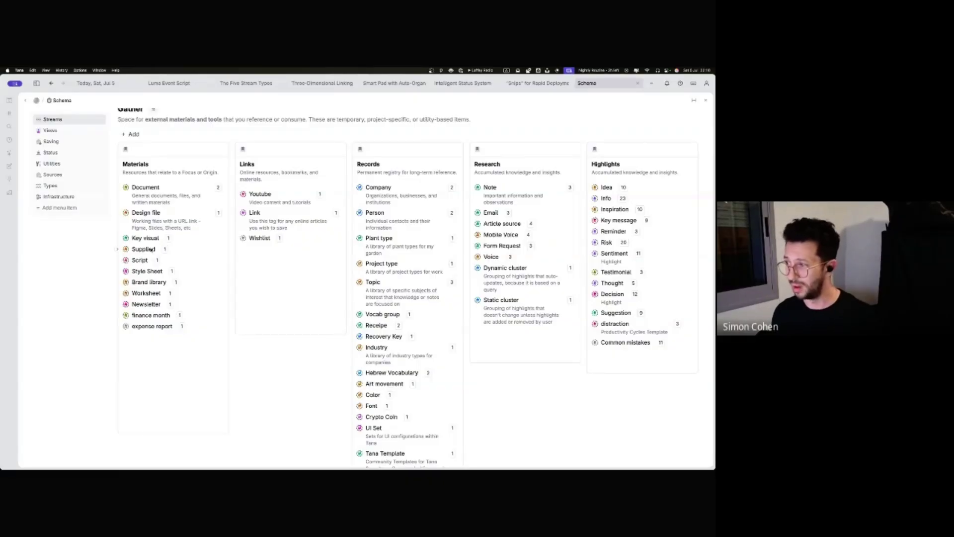
{"action": "scroll", "coordinate": [386, 394], "scroll_direction": "down", "scroll_amount": 2}
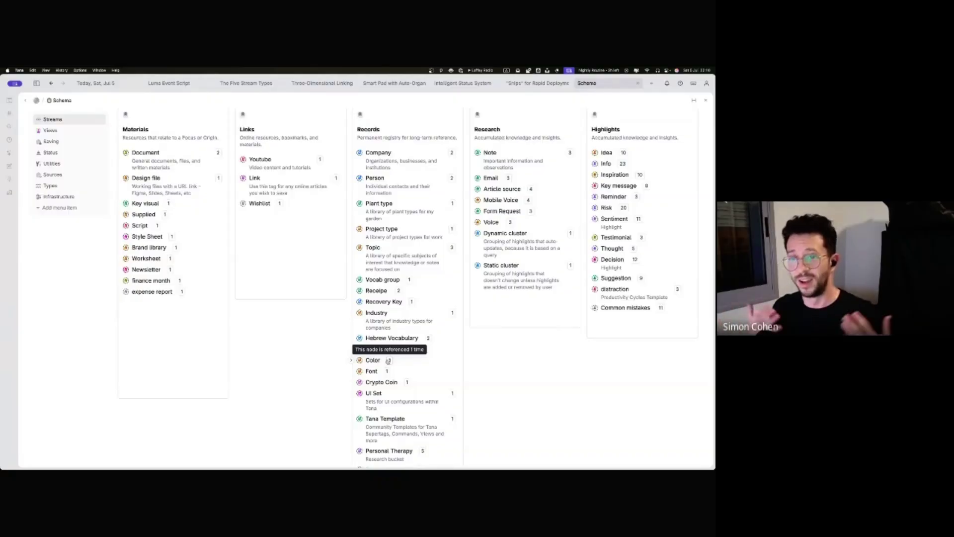
{"action": "scroll", "coordinate": [388, 361], "scroll_direction": "up", "scroll_amount": 1}
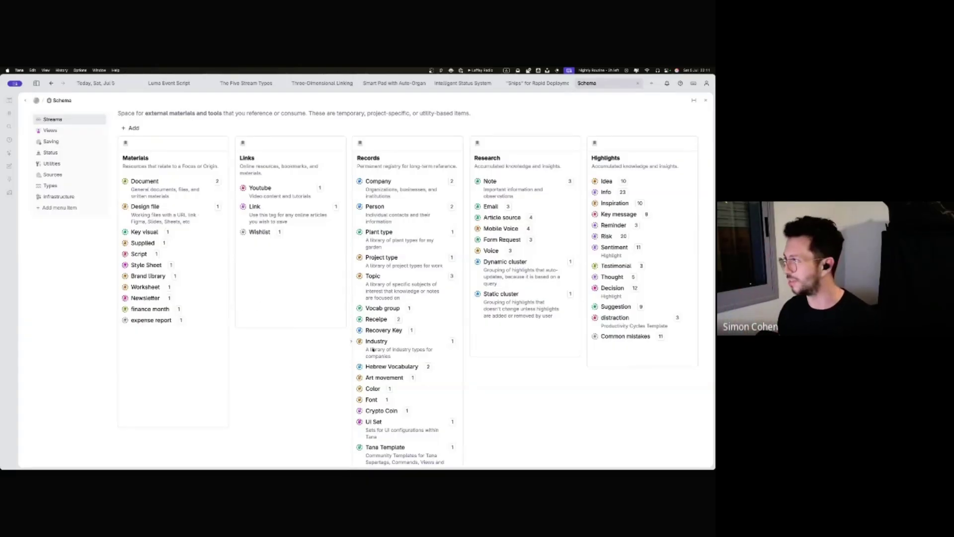
{"action": "scroll", "coordinate": [418, 336], "scroll_direction": "down", "scroll_amount": 15}
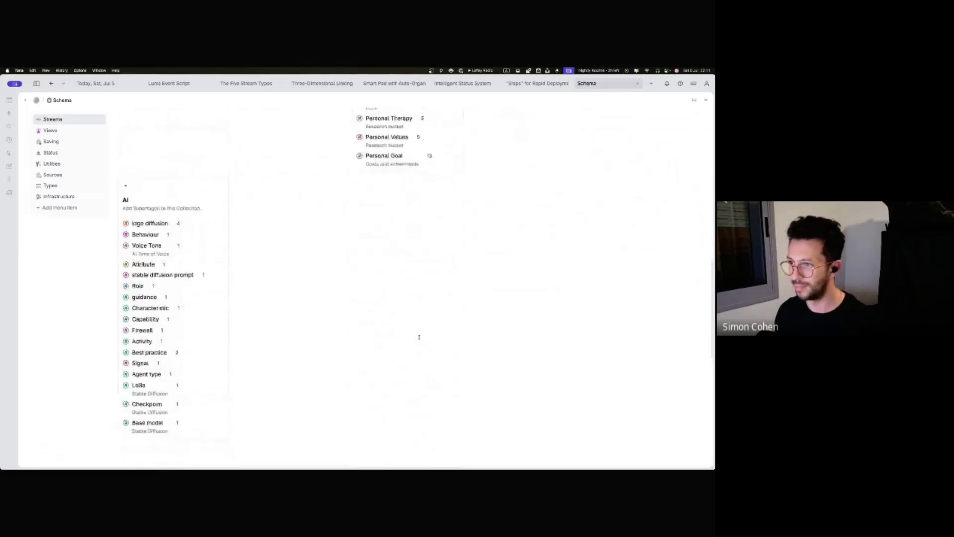
{"action": "scroll", "coordinate": [419, 337], "scroll_direction": "up", "scroll_amount": 15}
{"action": "scroll", "coordinate": [419, 337], "scroll_direction": "down", "scroll_amount": 2}
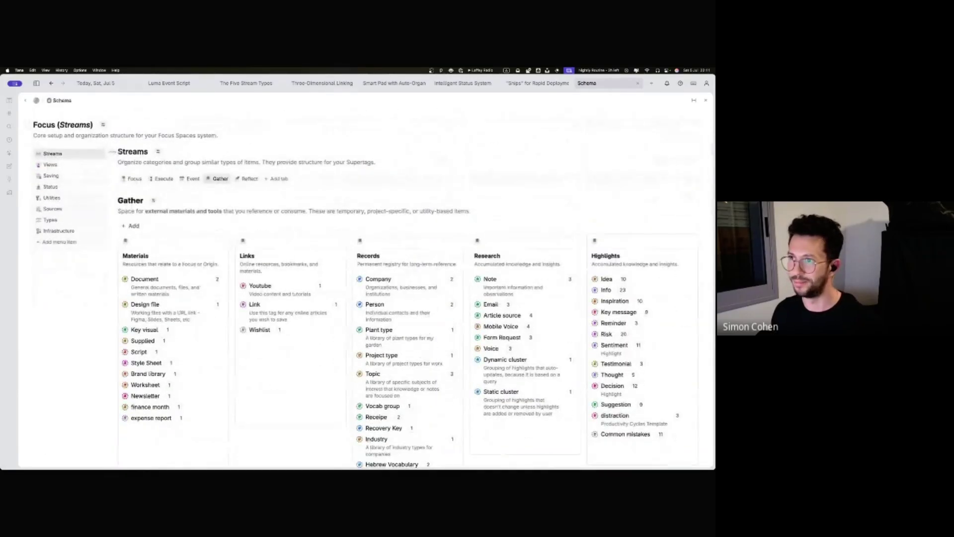
{"action": "scroll", "coordinate": [149, 174], "scroll_direction": "down", "scroll_amount": 4}
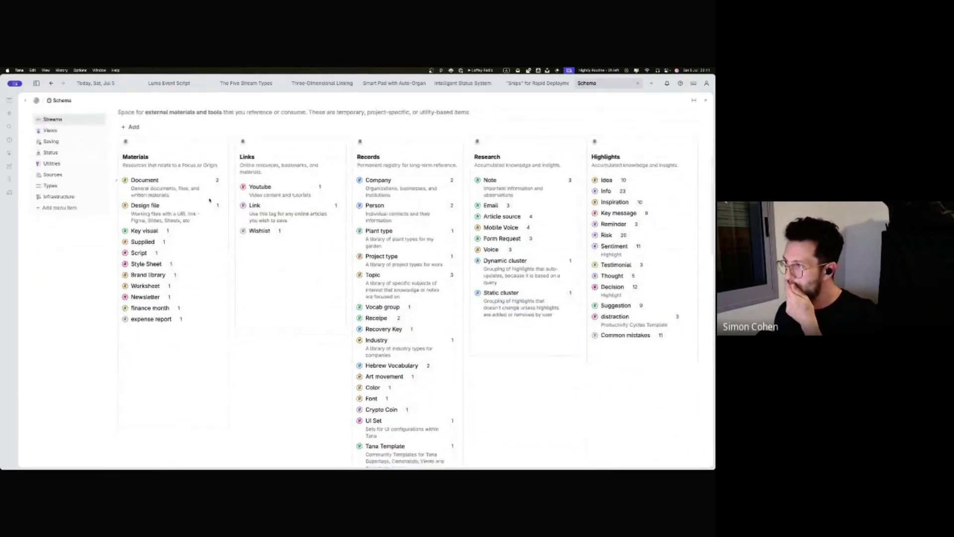
{"action": "scroll", "coordinate": [209, 199], "scroll_direction": "down", "scroll_amount": 3}
{"action": "scroll", "coordinate": [210, 199], "scroll_direction": "up", "scroll_amount": 5}
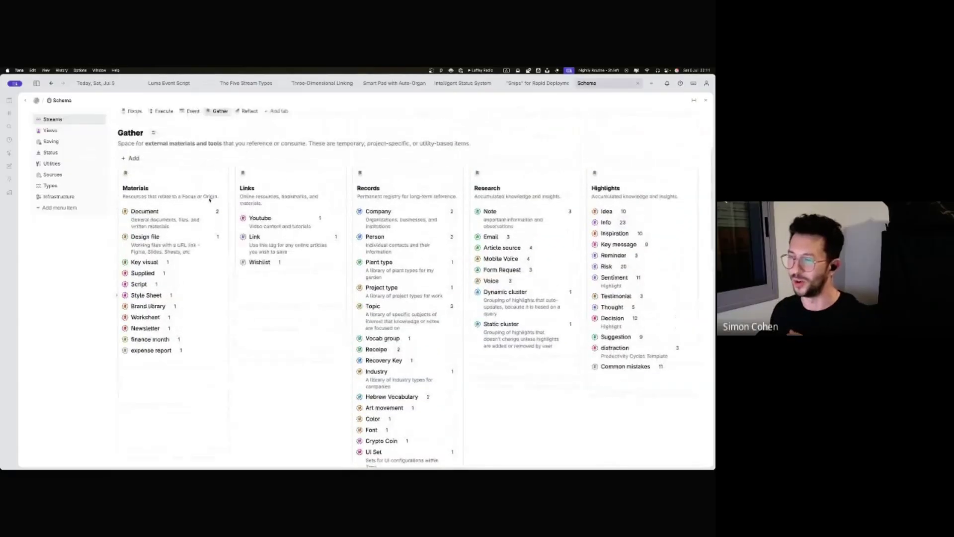